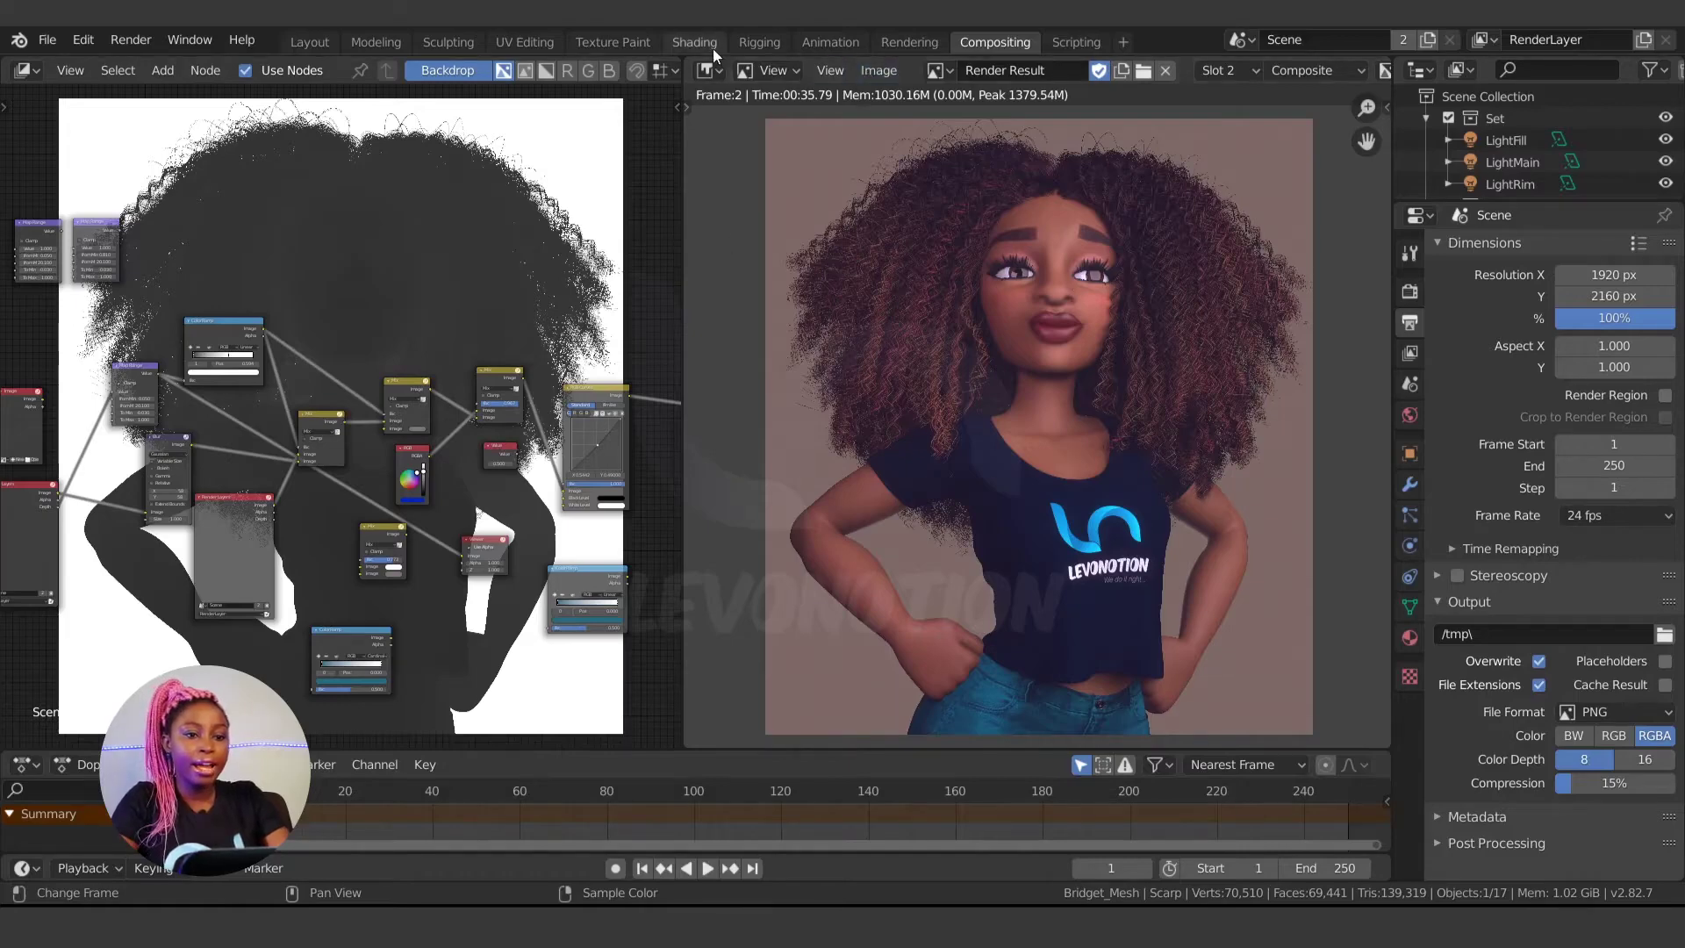
- Switch to the Shading workspace and show the character in solid viewport shading
click(690, 39)
scroll(986, 386, up, 5)
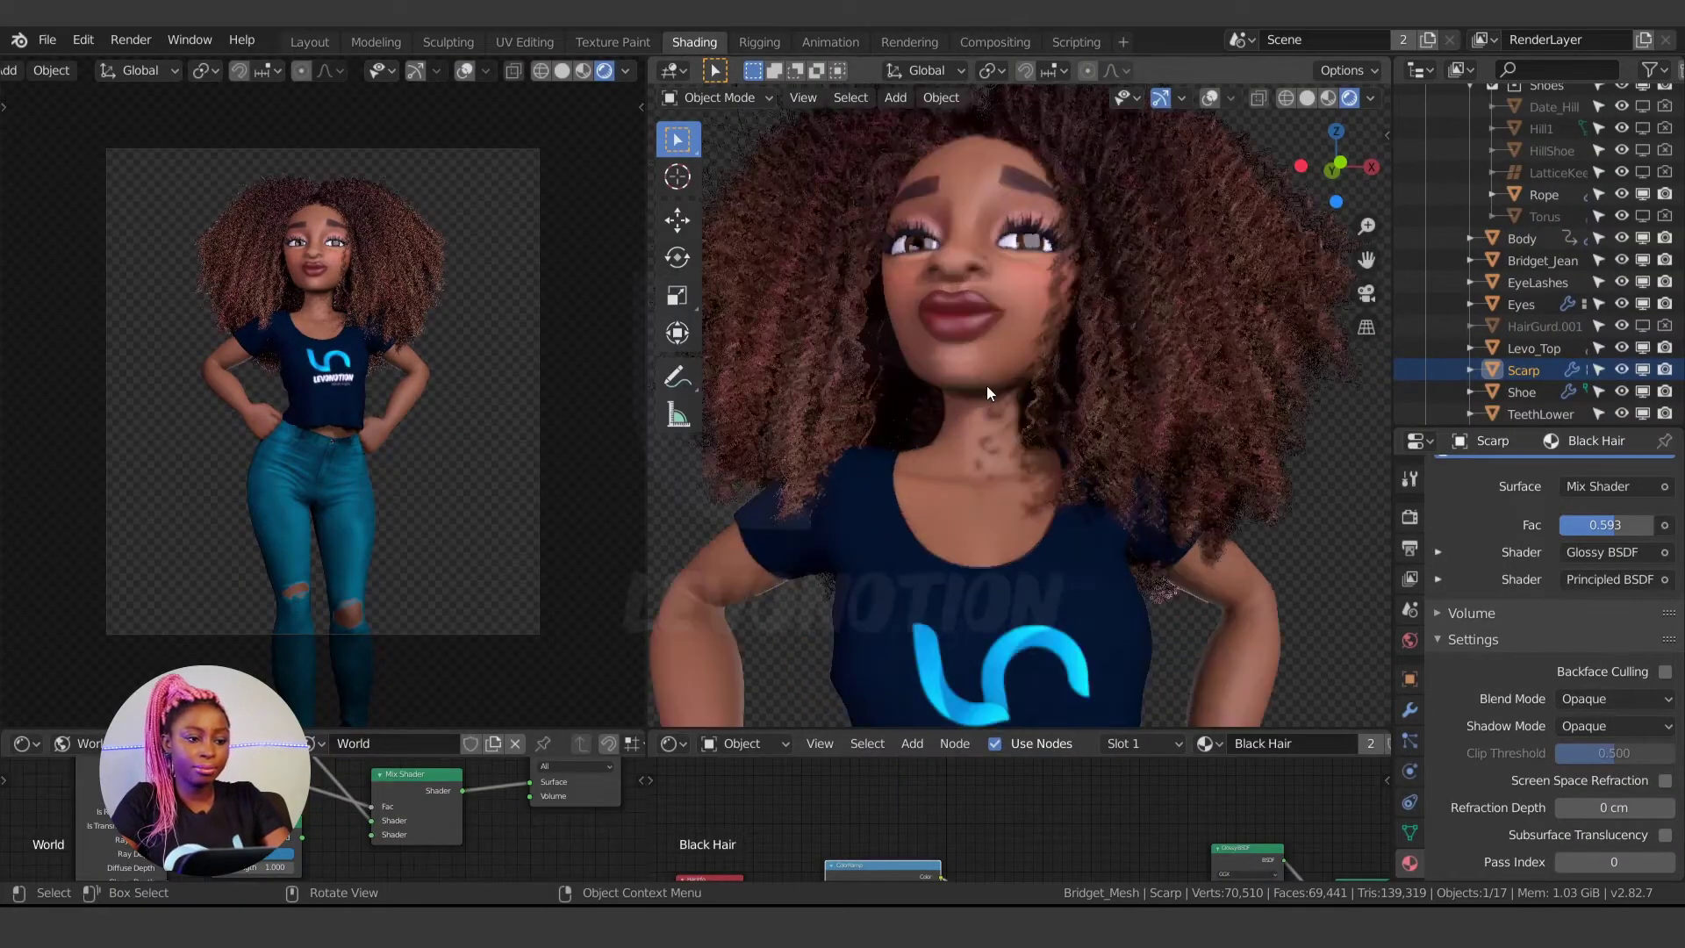
click(1304, 98)
scroll(1010, 325, down, 5)
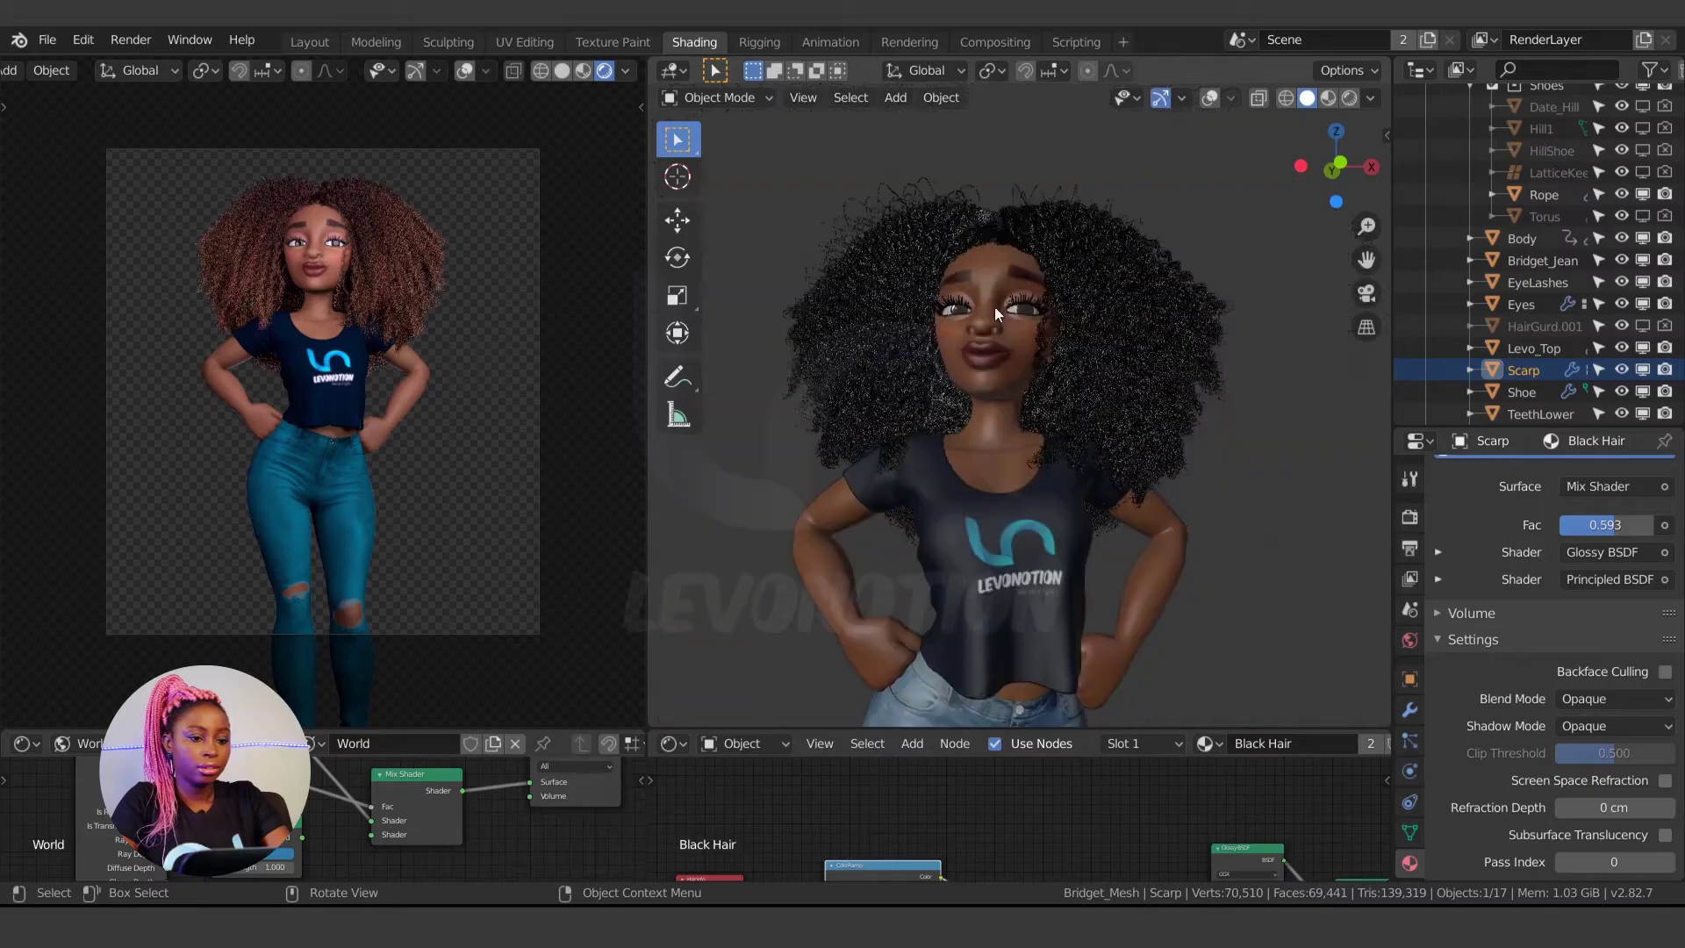
middle_drag(1054, 358, 1091, 365)
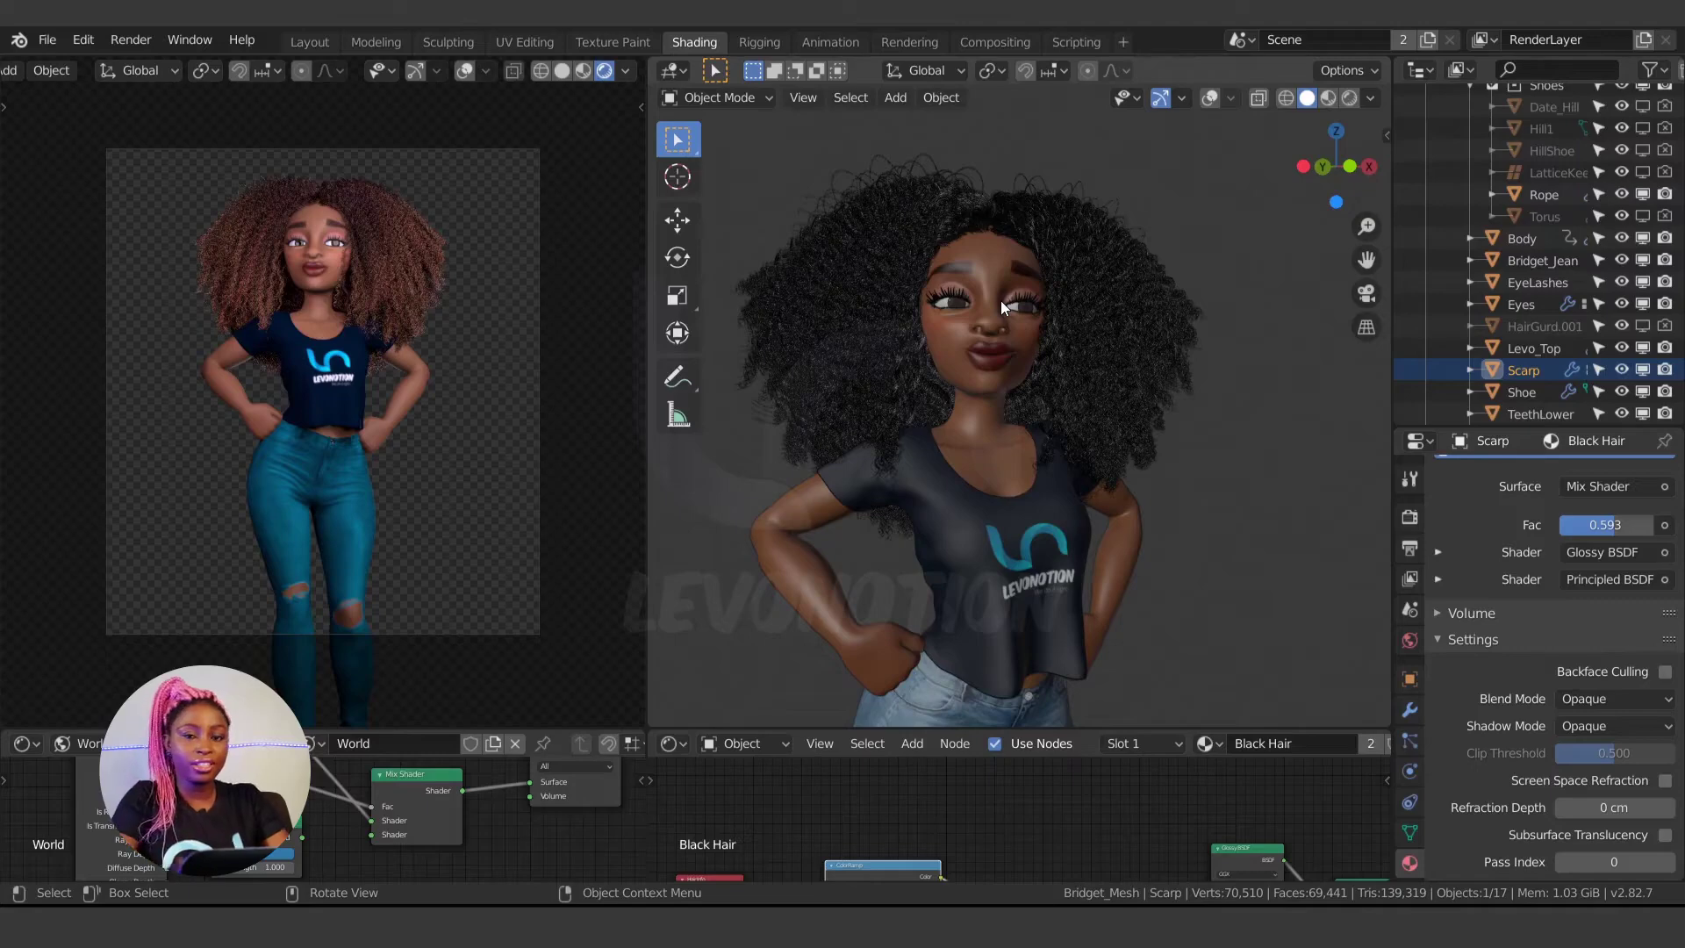
- Hide the Scarp object's two existing hair particle systems, ParticleSettings and ParticleSettings.001, in the viewport
click(1409, 716)
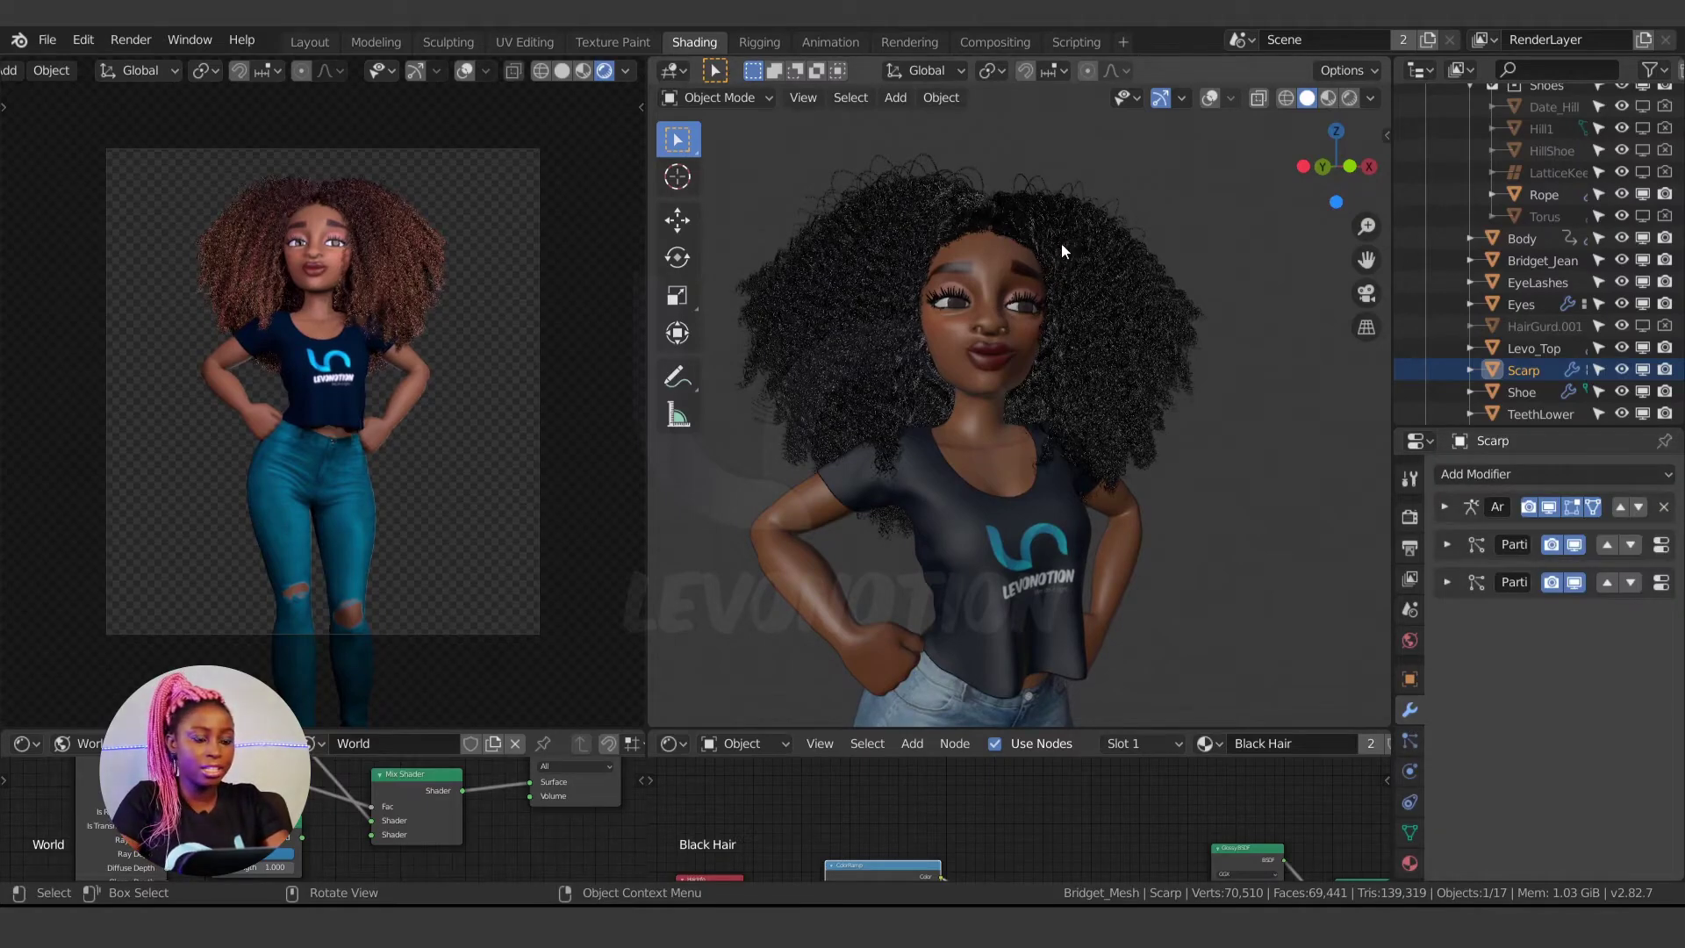
click(1659, 545)
click(1606, 479)
click(1604, 501)
middle_drag(1081, 458, 1504, 412)
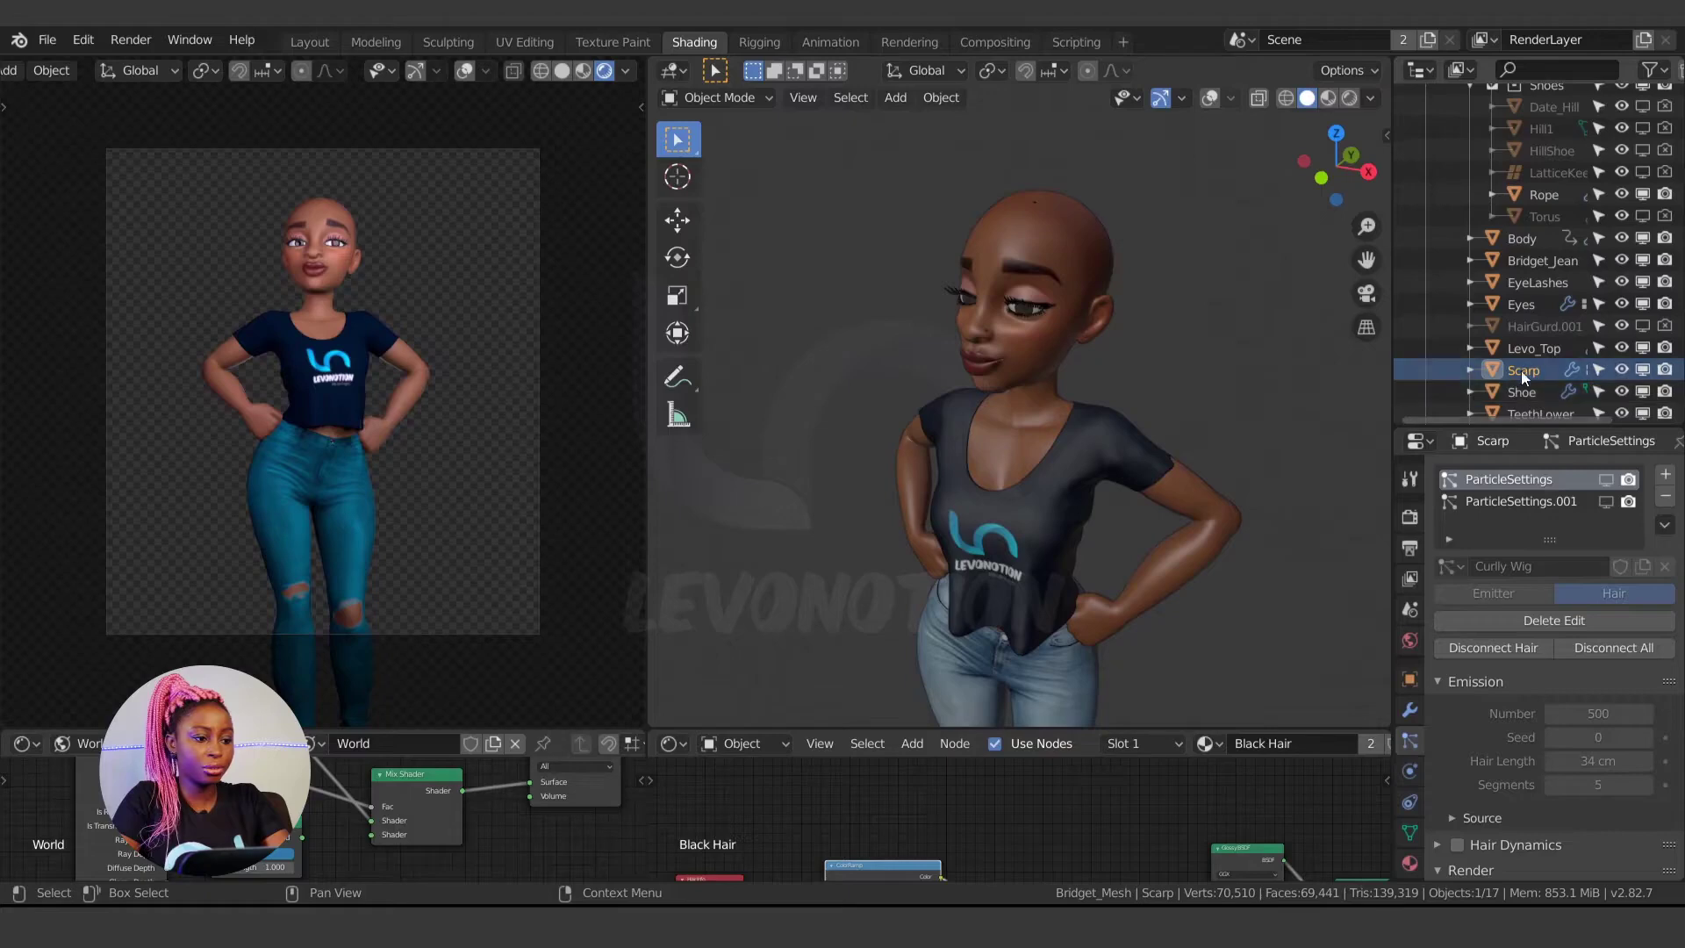
mouse_move(1091, 326)
middle_down()
mouse_move(1034, 343)
mouse_move(1122, 335)
middle_up()
key(slash)
scroll(1097, 310, up, 2)
key(KP_Divide)
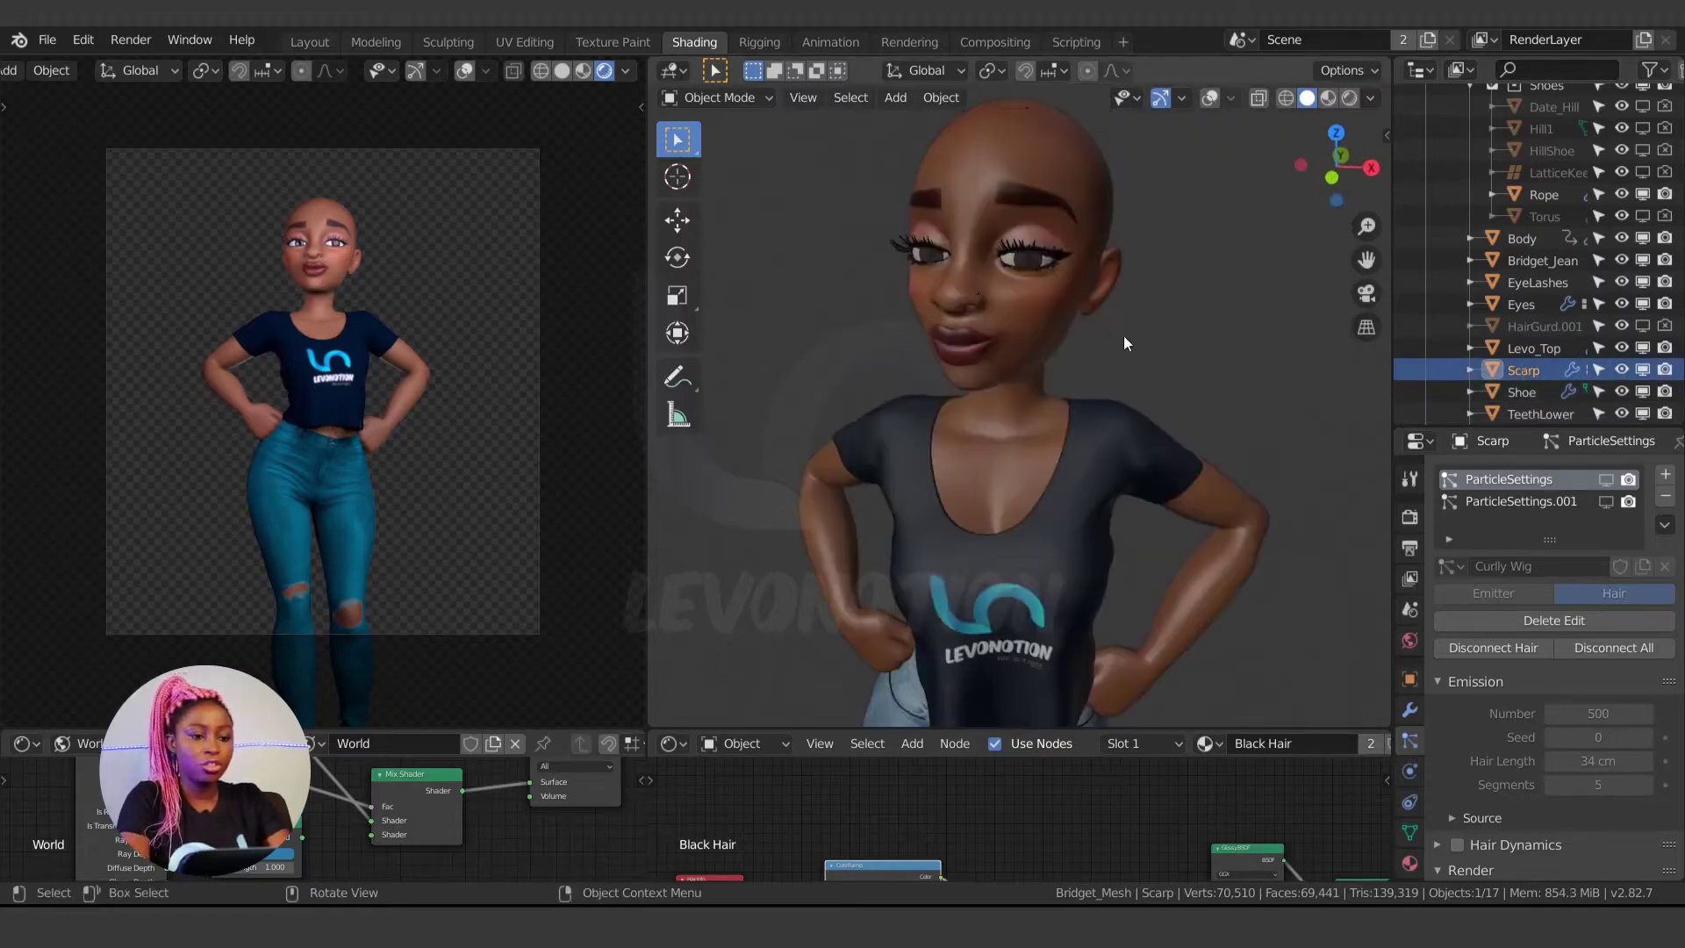
click(973, 144)
middle_drag(973, 144, 1008, 302)
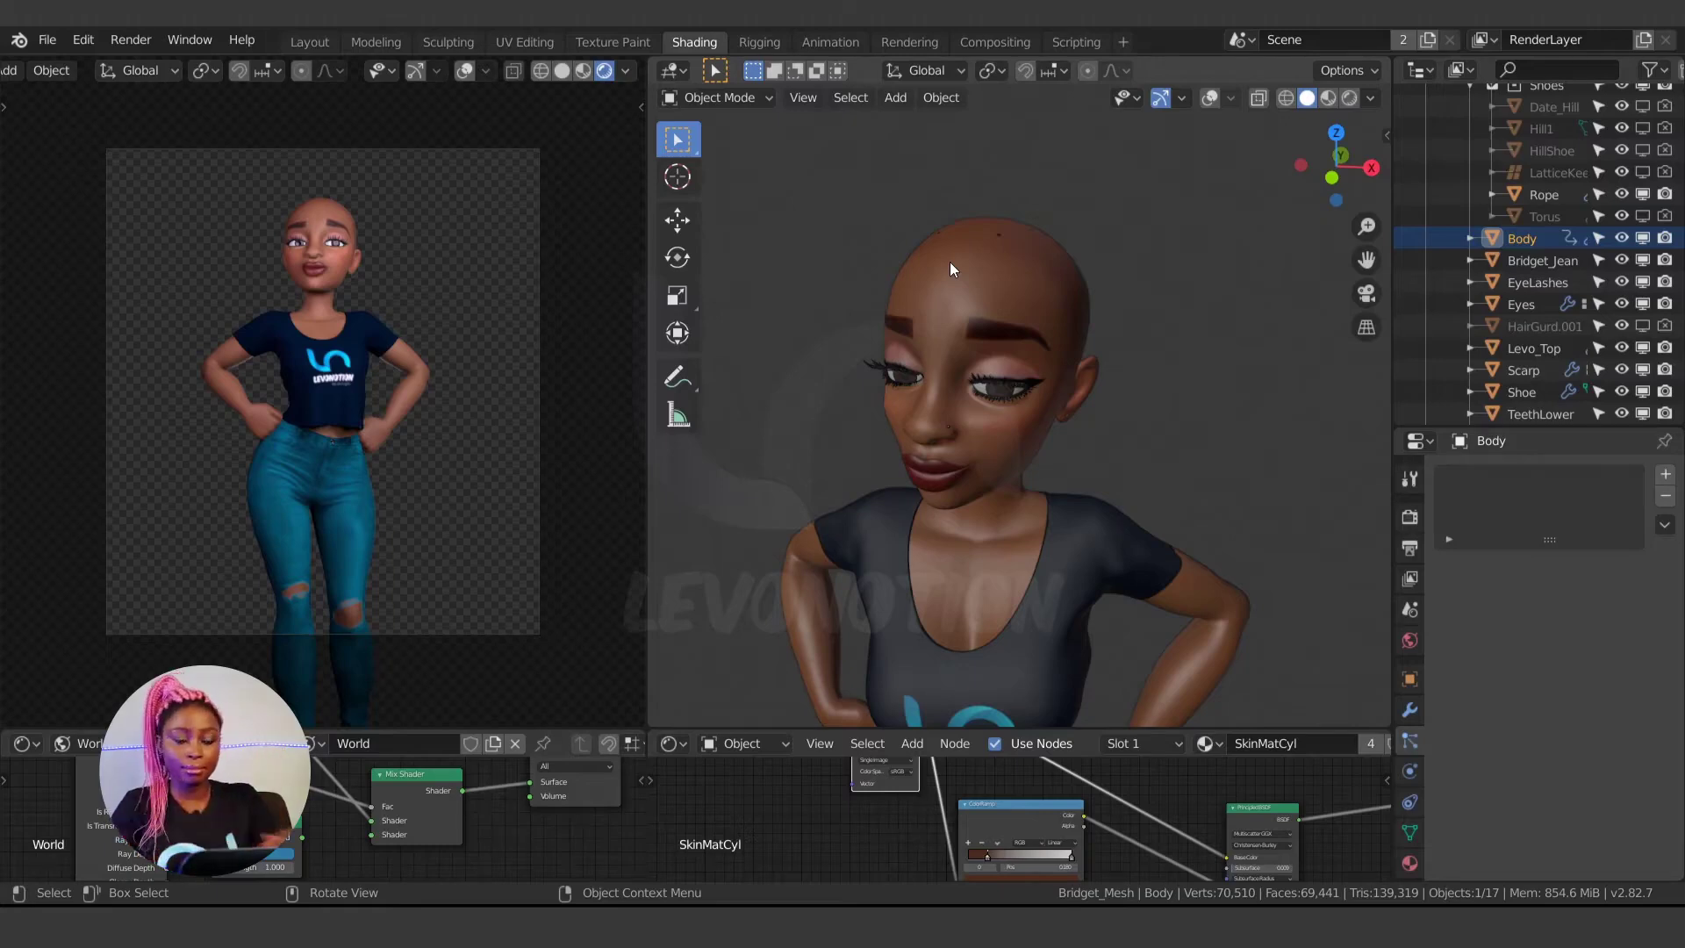
- Add a new particle system to the Scarp object and set its type to Hair
click(1507, 370)
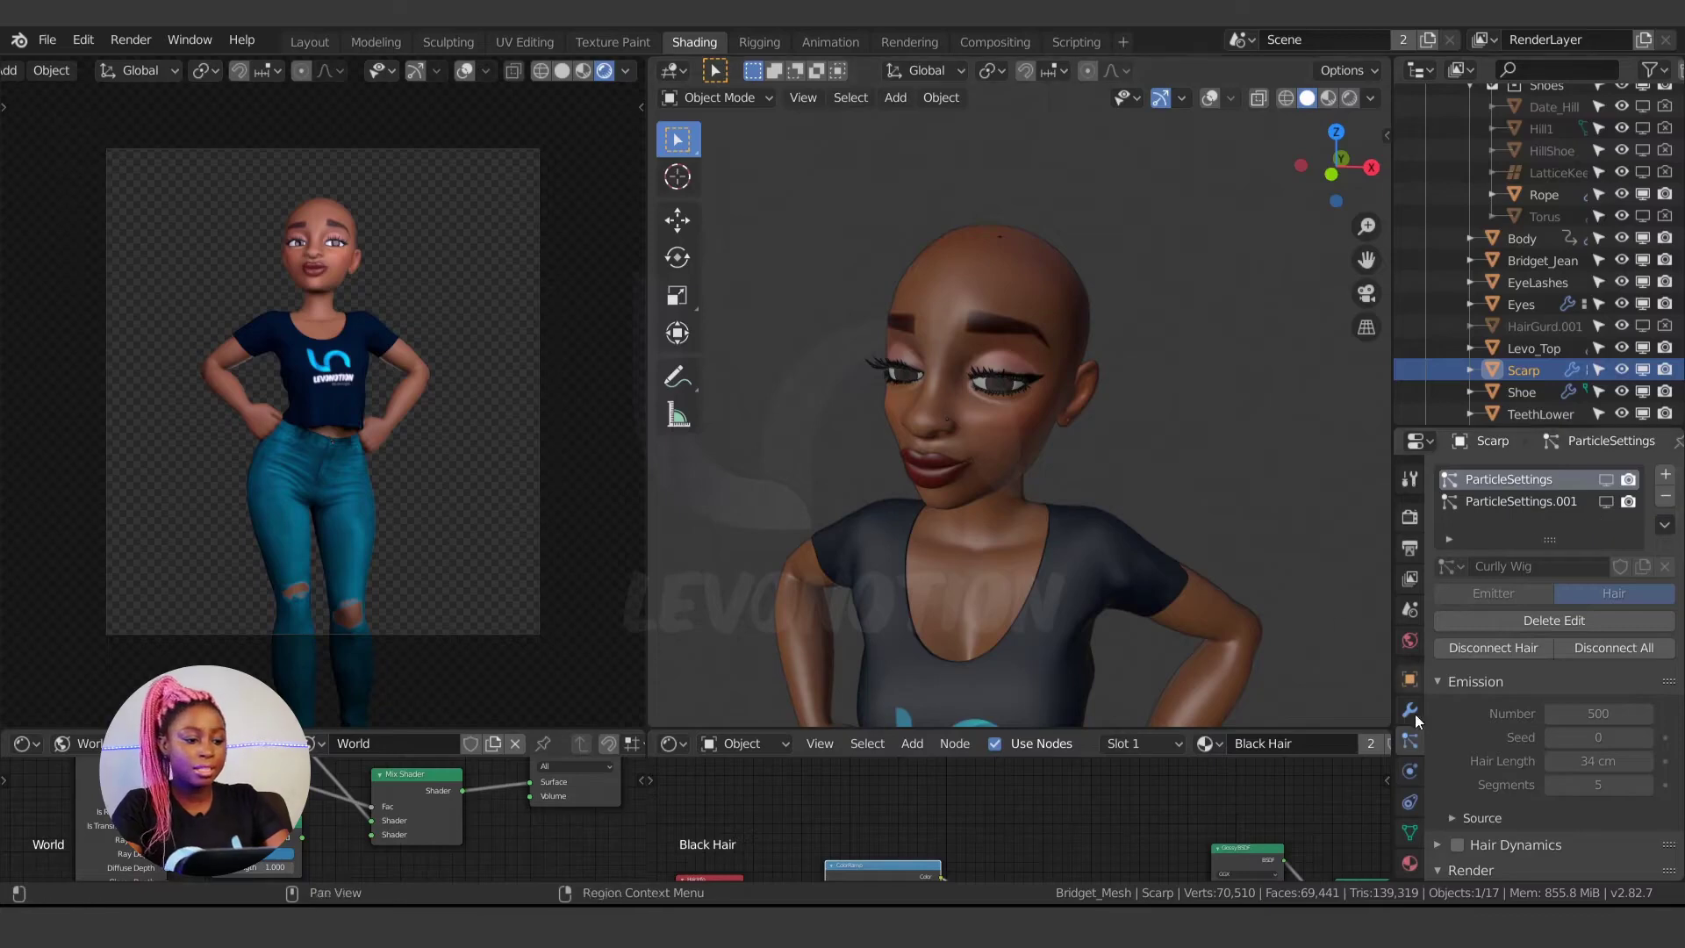
click(1666, 479)
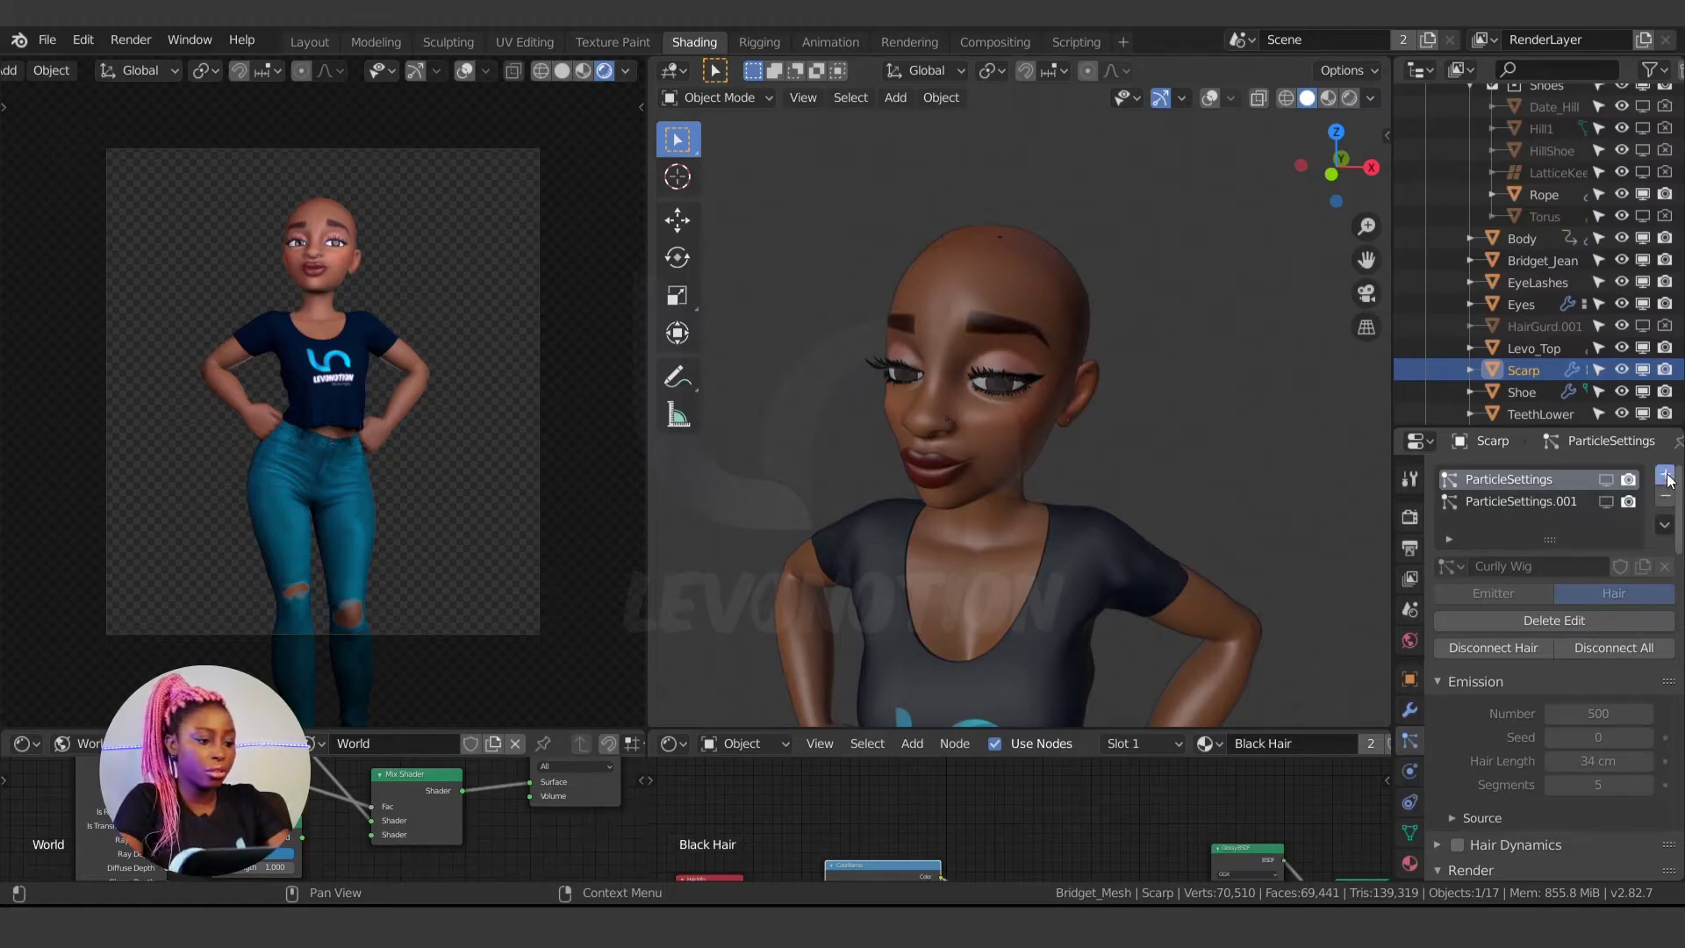
middle_drag(1150, 407, 1188, 450)
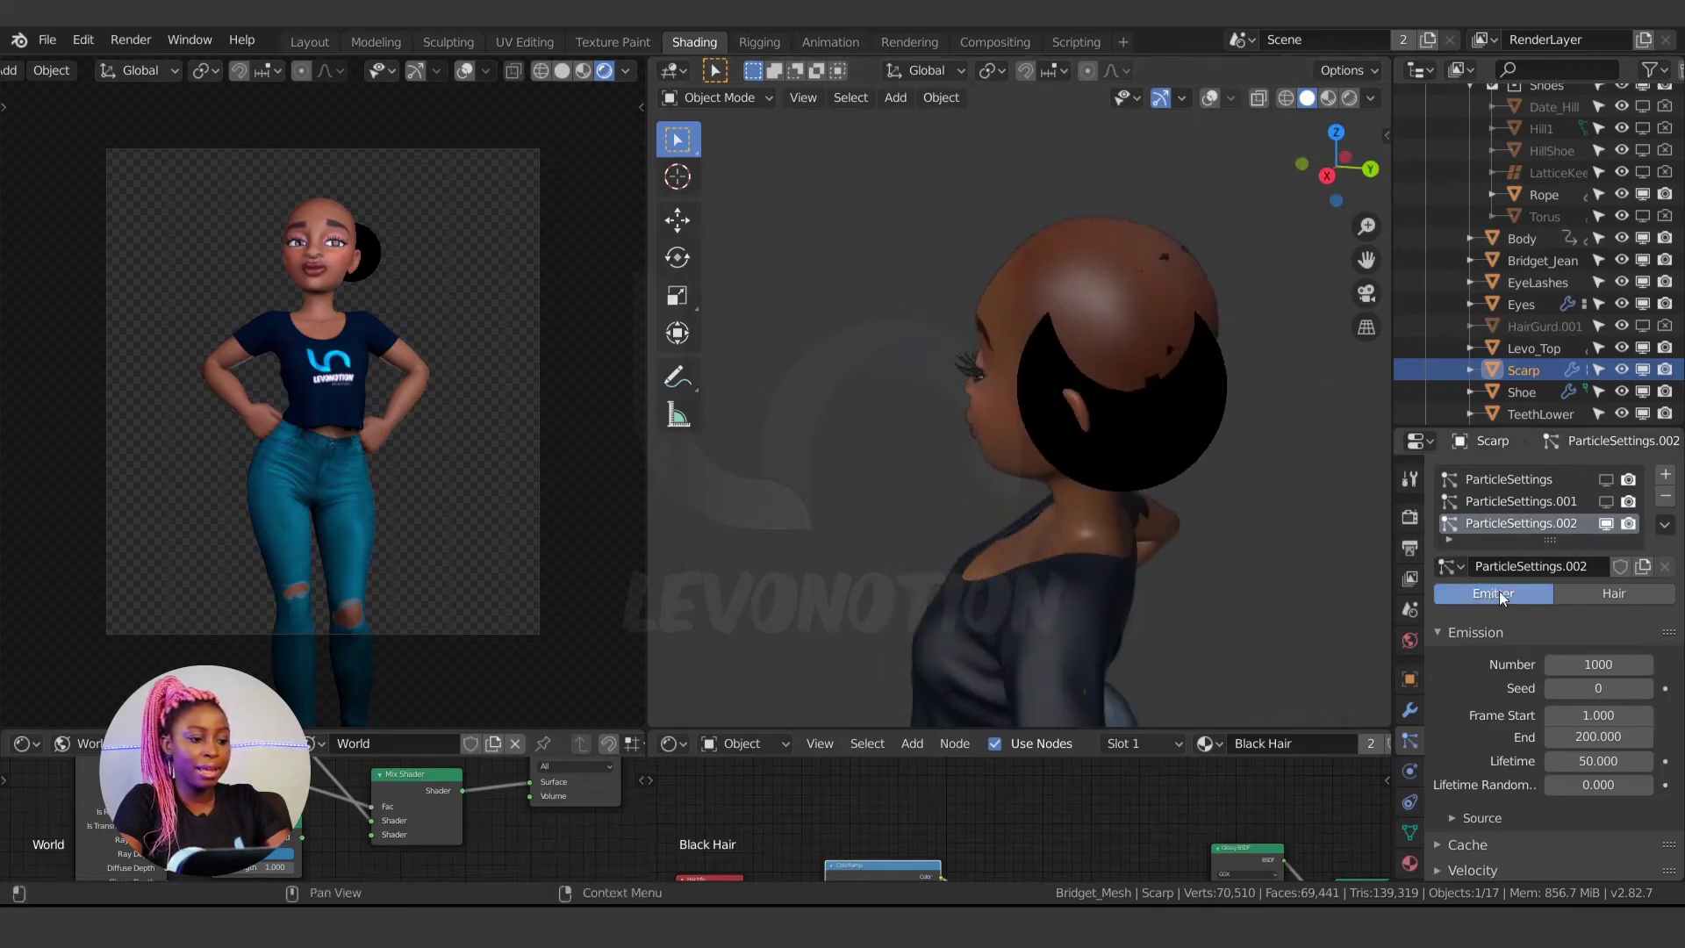
click(1590, 589)
middle_drag(961, 414, 1070, 473)
scroll(1071, 473, up, 8)
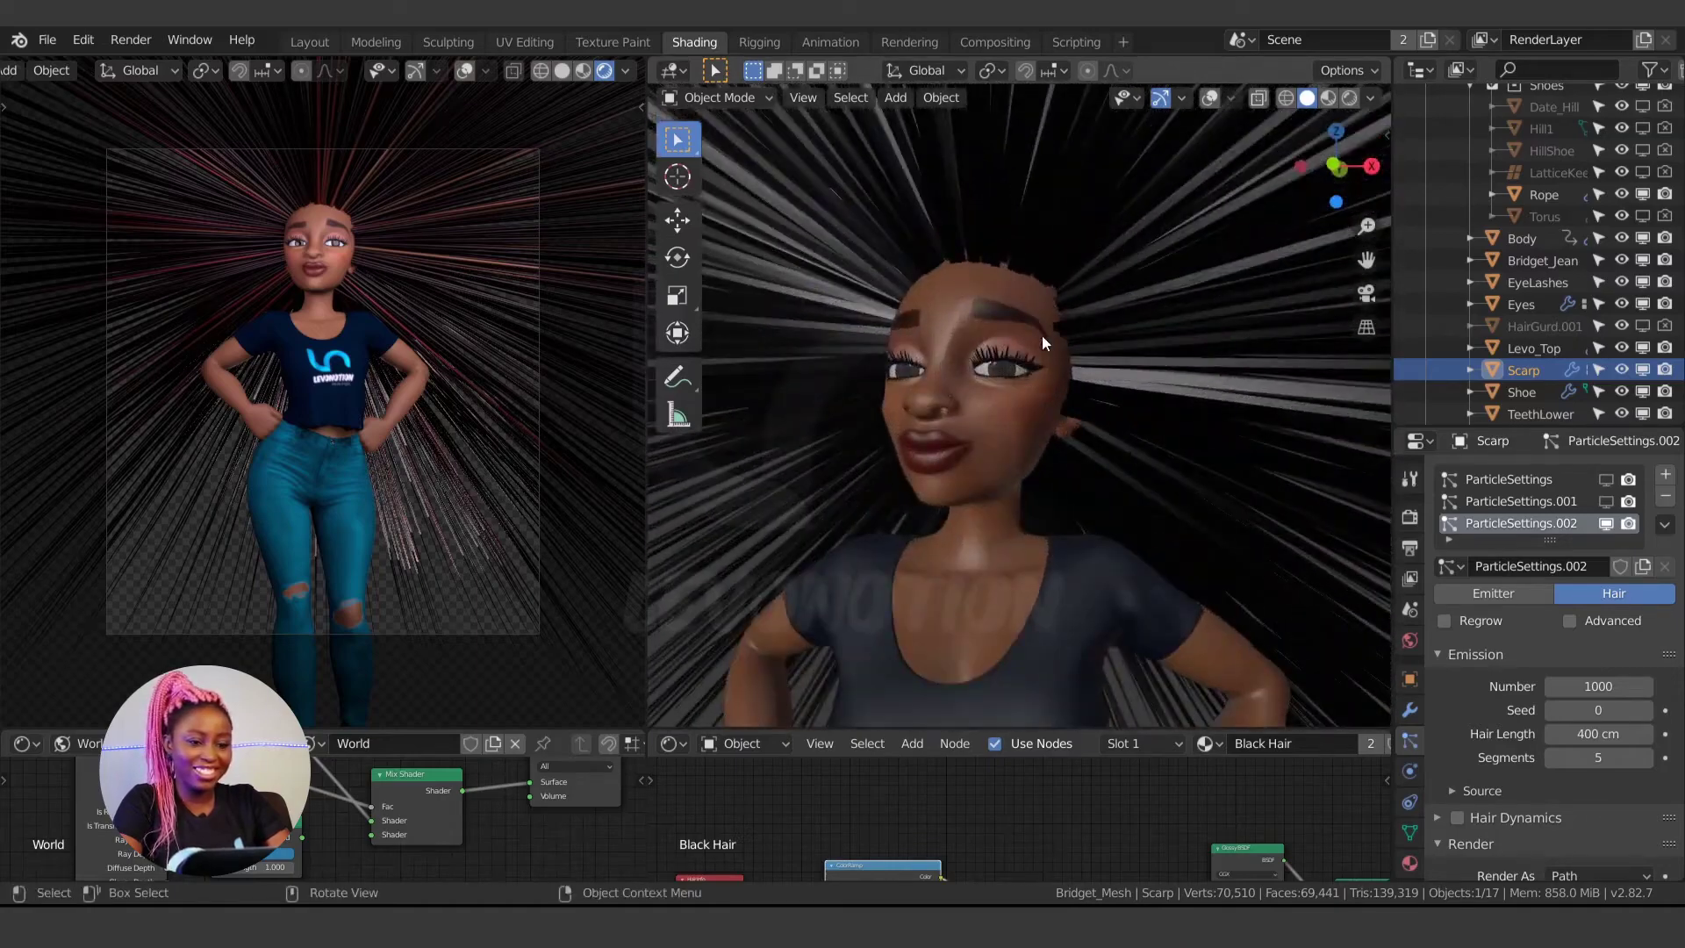
middle_drag(1044, 334, 1073, 412)
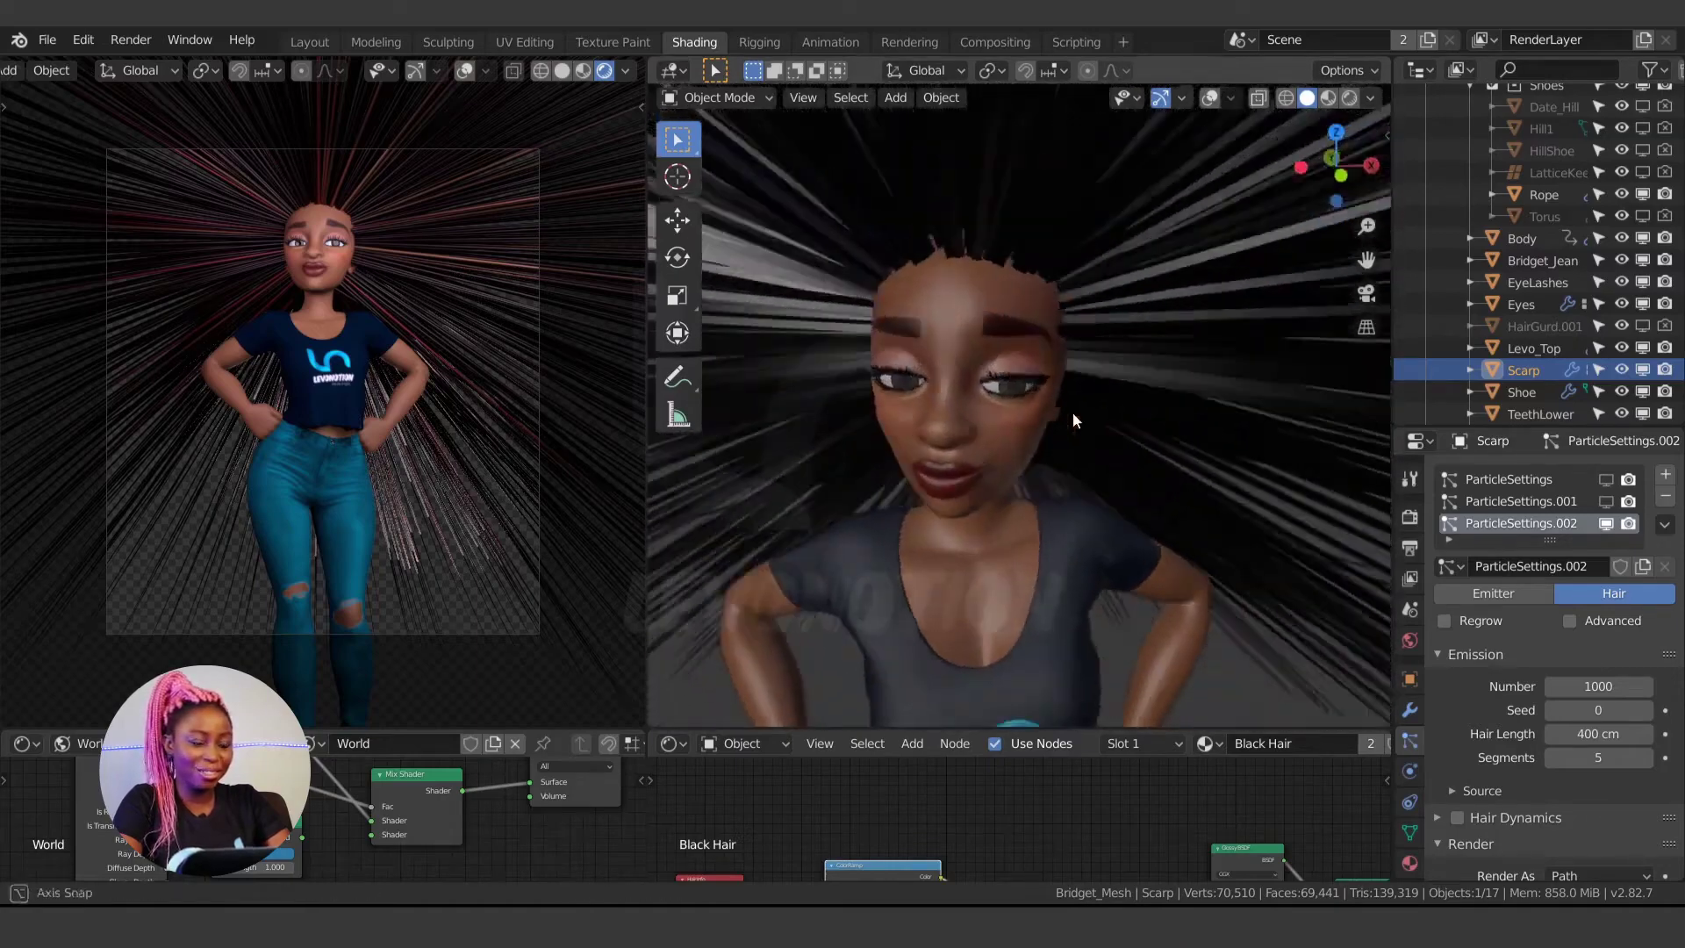
- Set the new particle system's hair length to 40 cm
click(1595, 733)
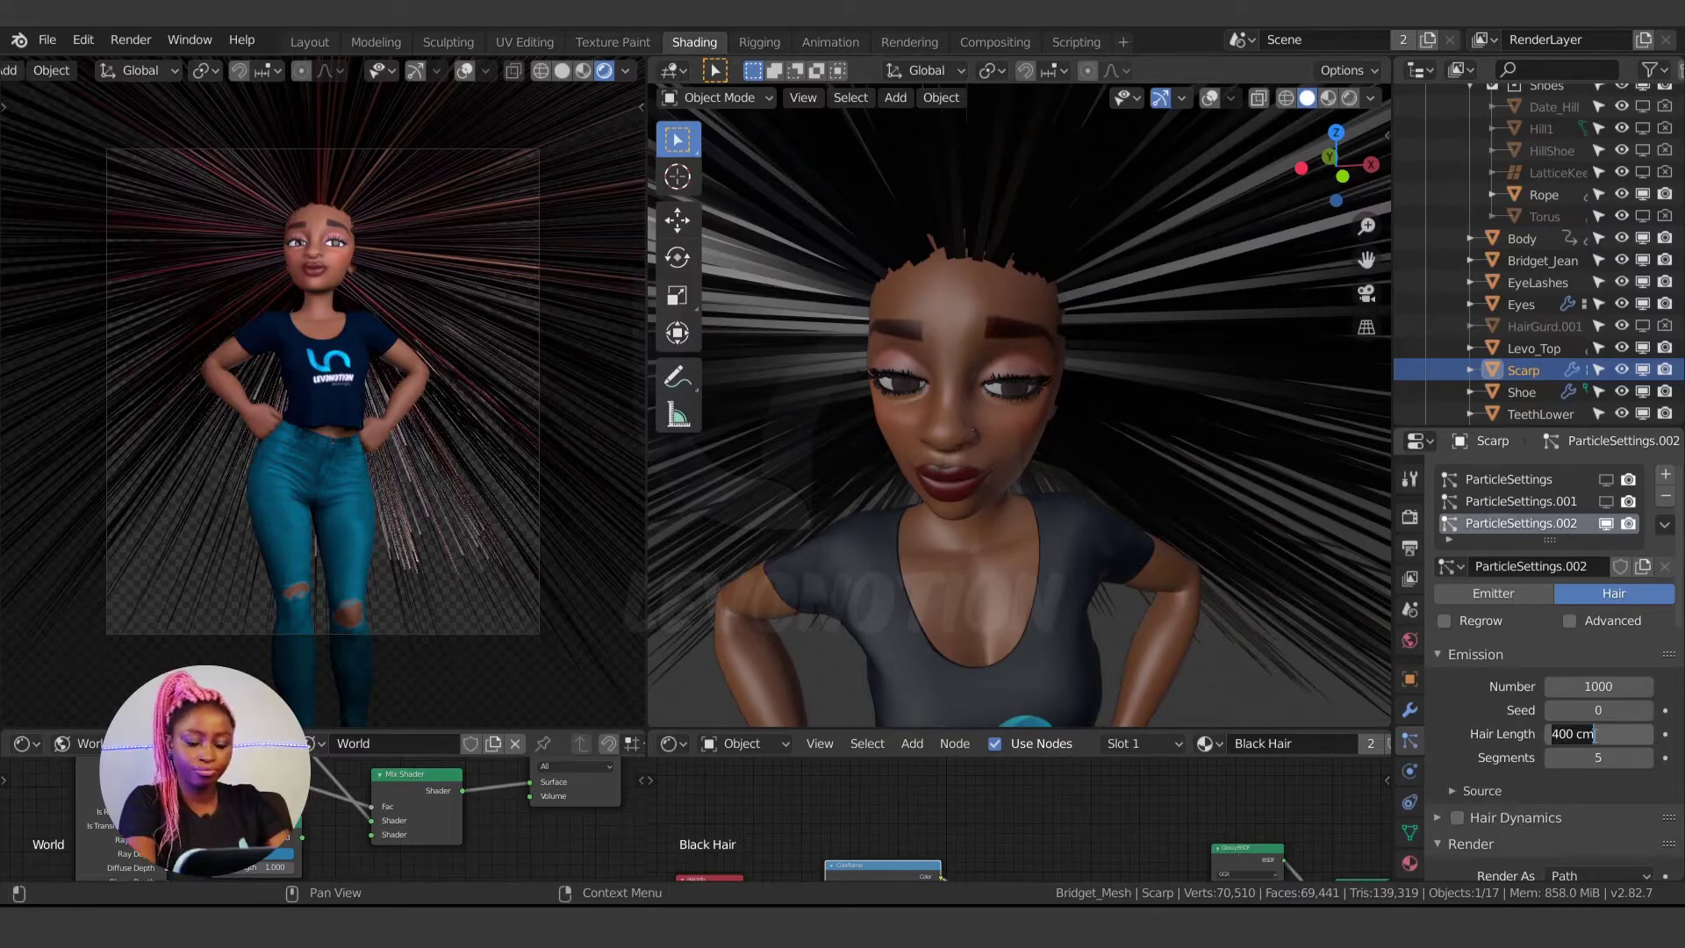
text(4)
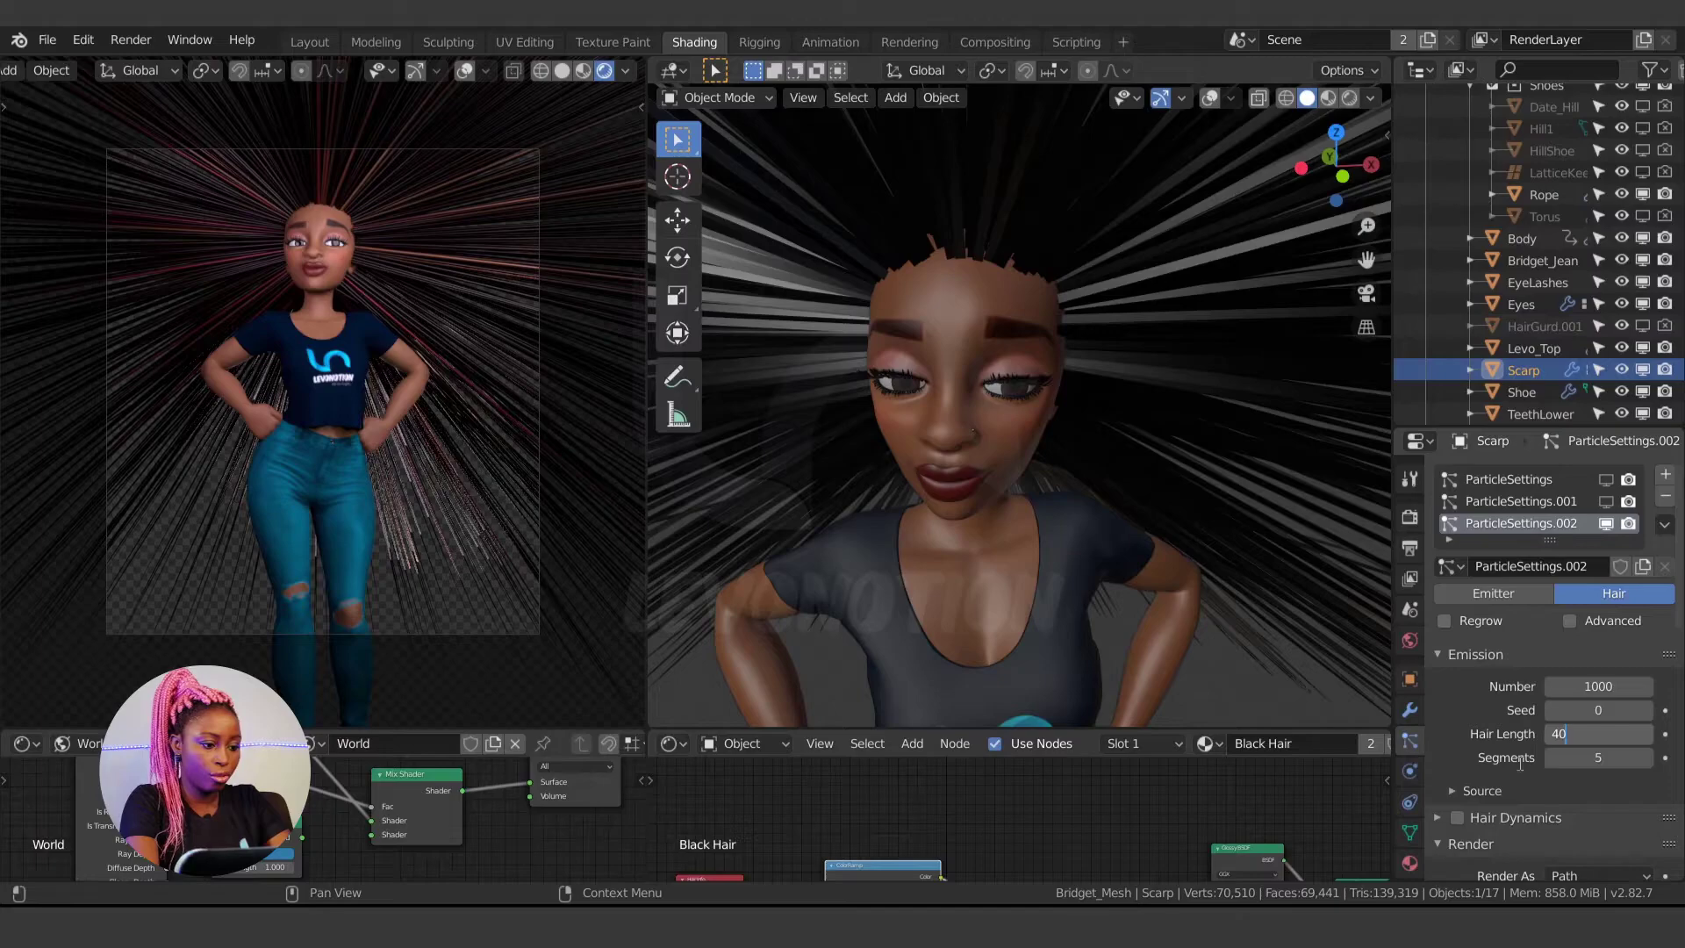
text(0)
key(Return)
scroll(938, 556, down, 3)
middle_drag(937, 548, 941, 486)
scroll(1000, 501, down, 2)
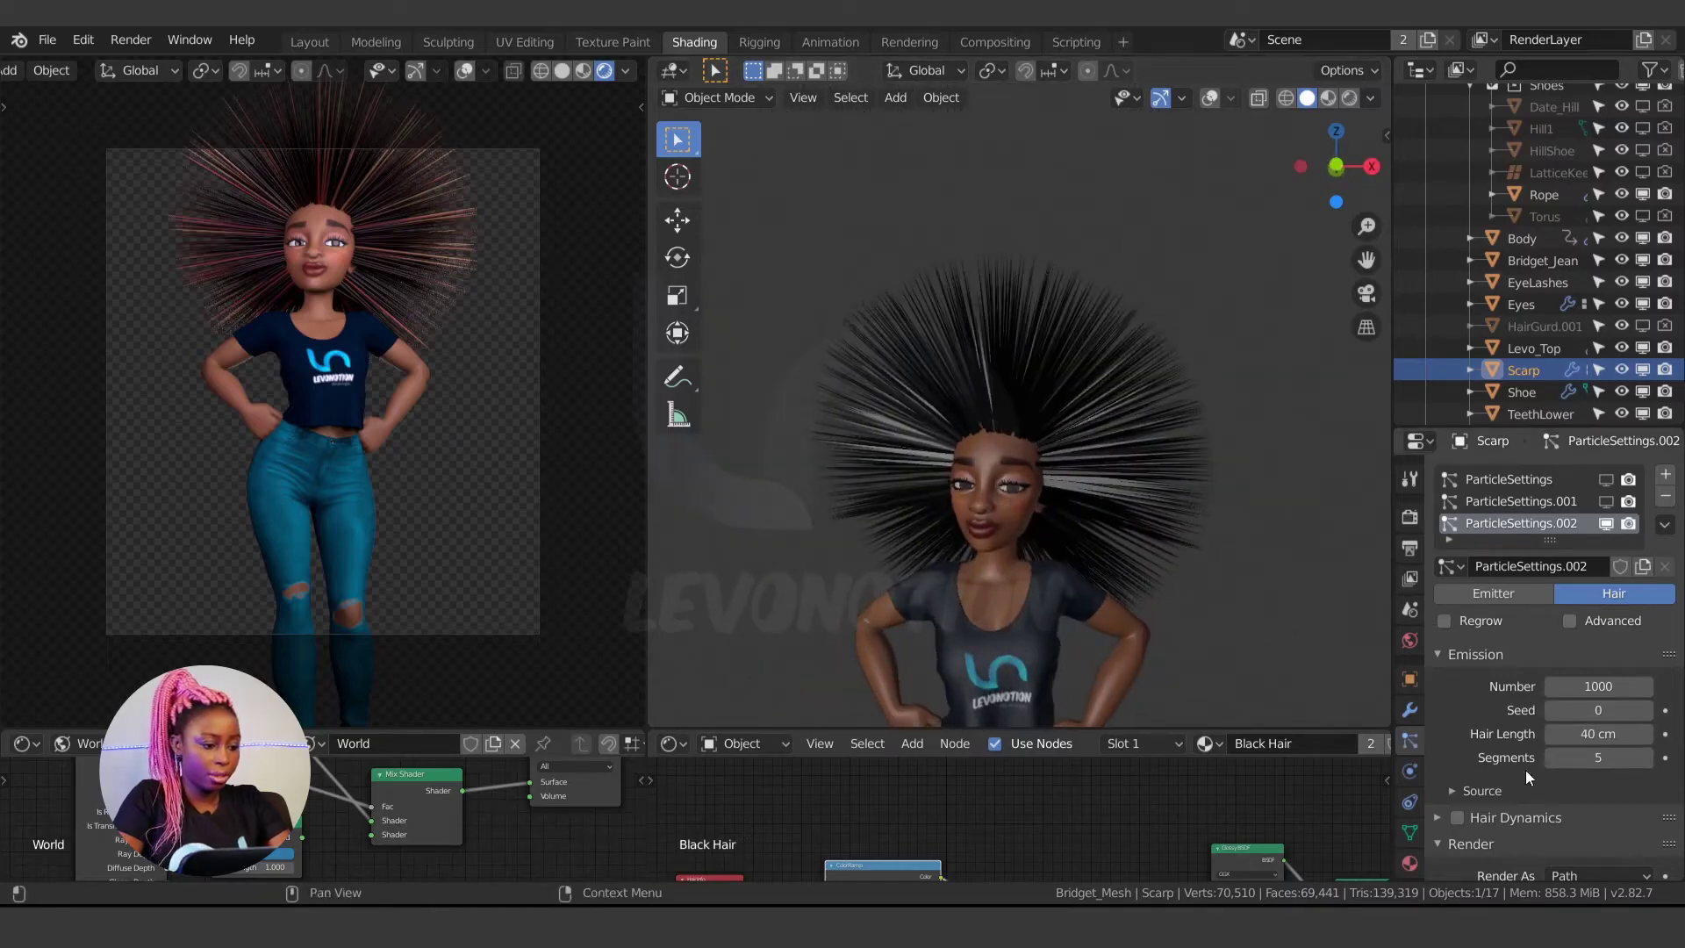
- Set the hair shape's root diameter to 10 cm
scroll(1475, 760, down, 10)
scroll(1038, 470, up, 3)
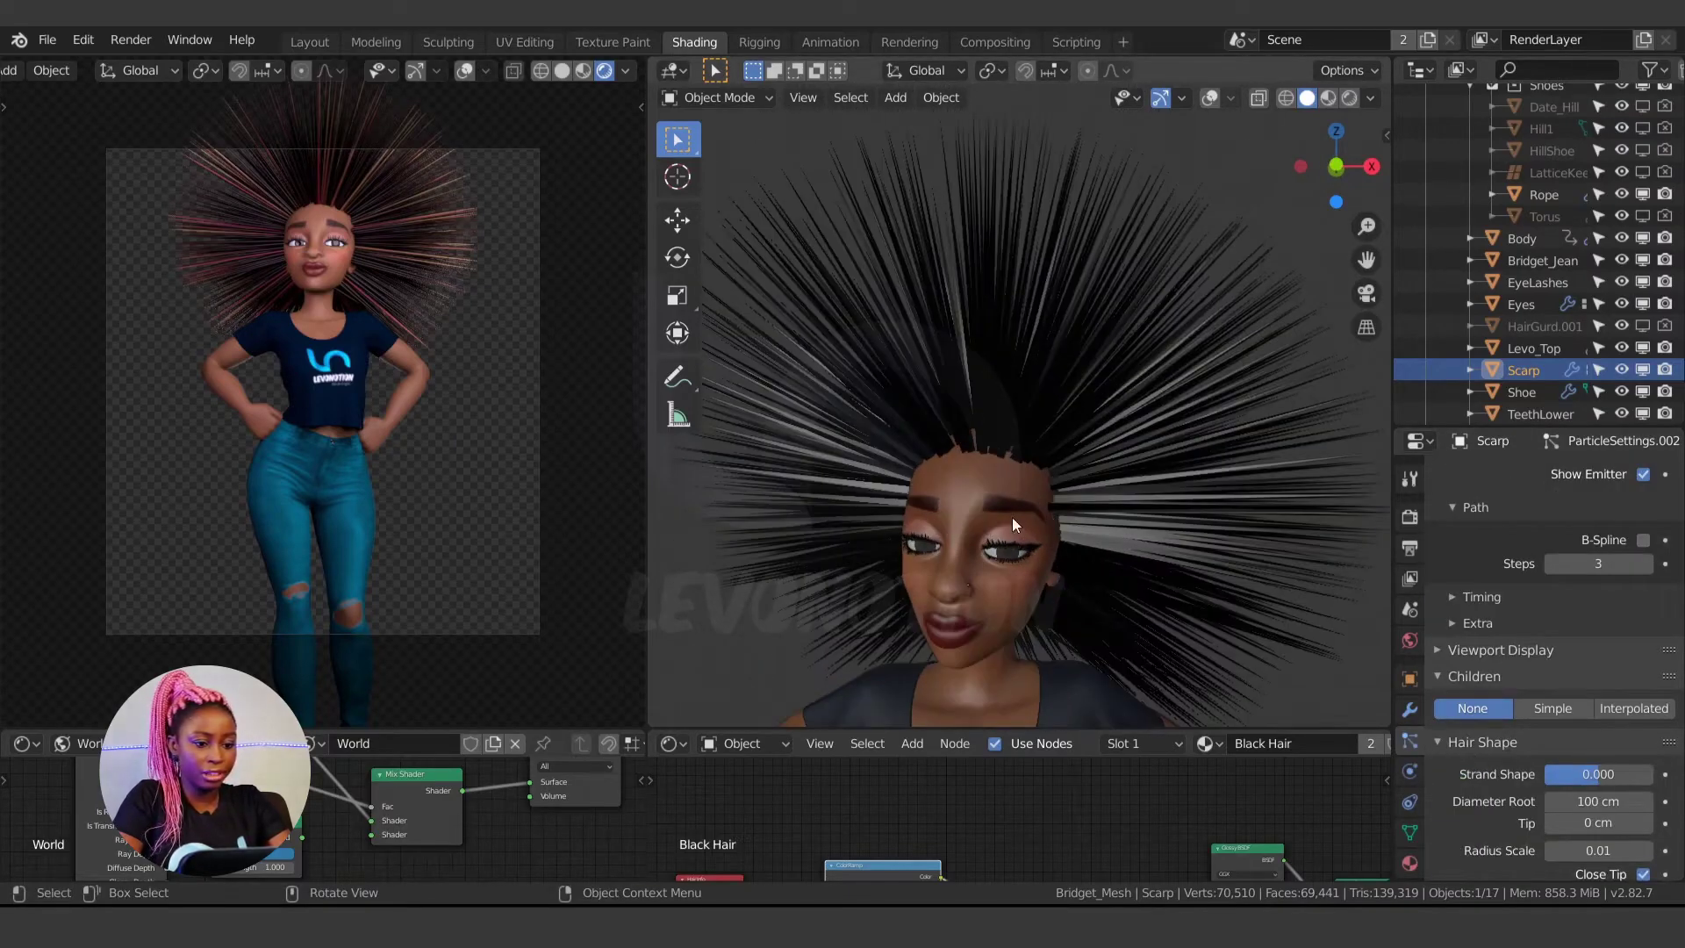
scroll(1045, 474, up, 2)
scroll(1497, 784, down, 4)
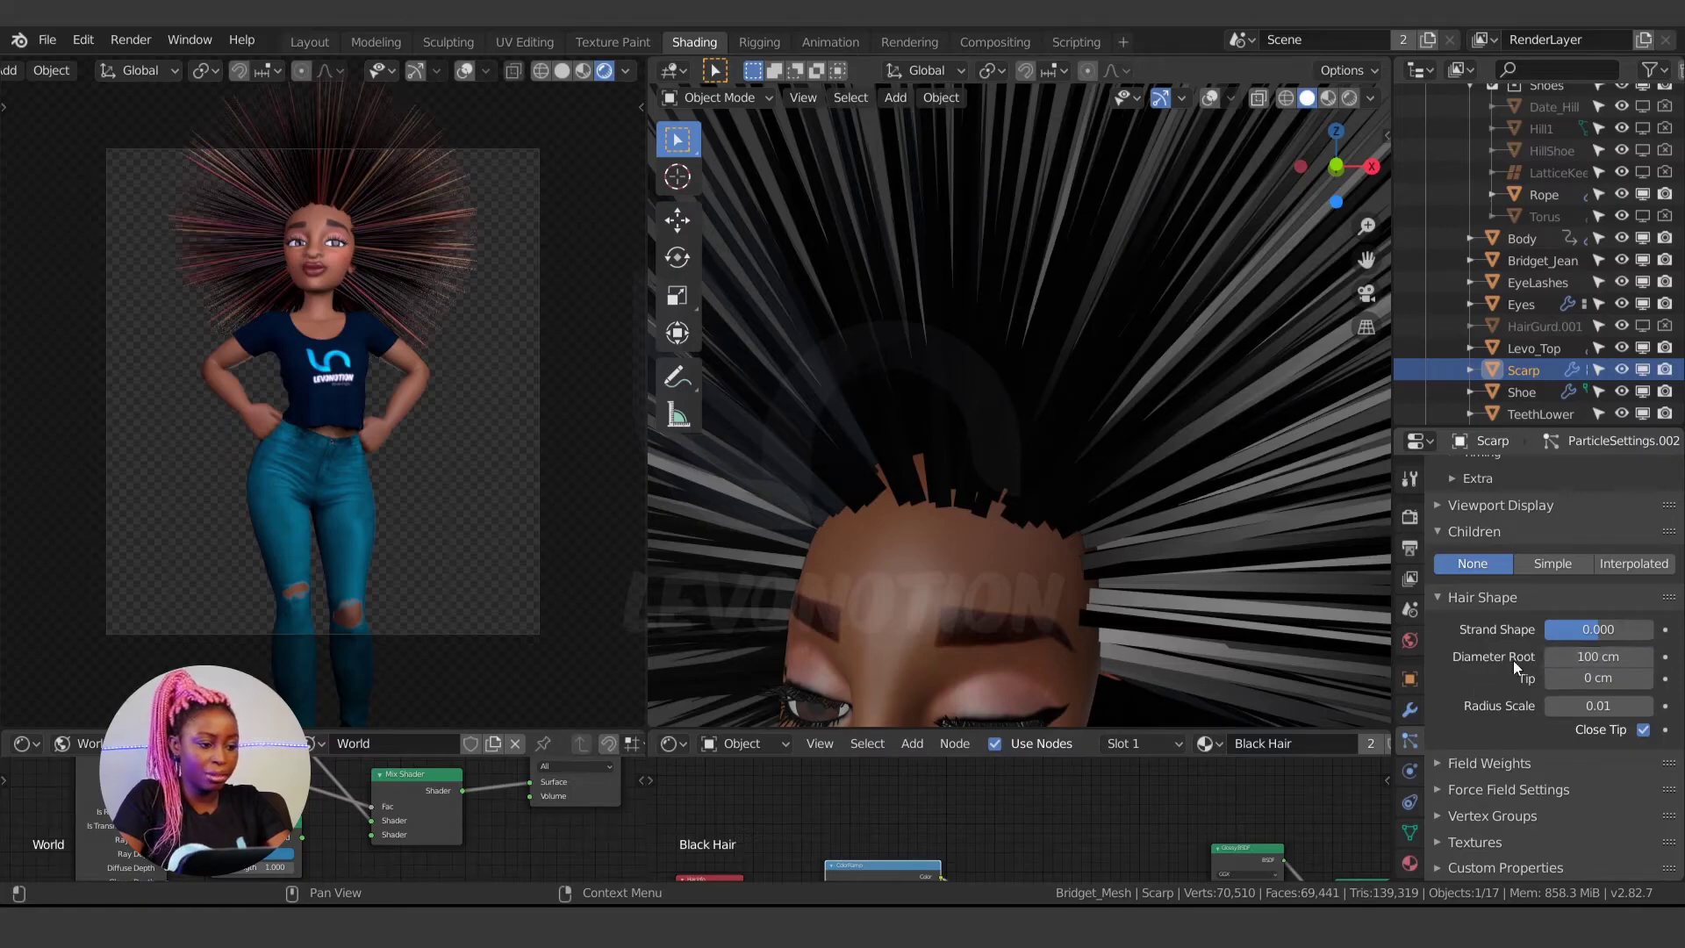
click(1607, 660)
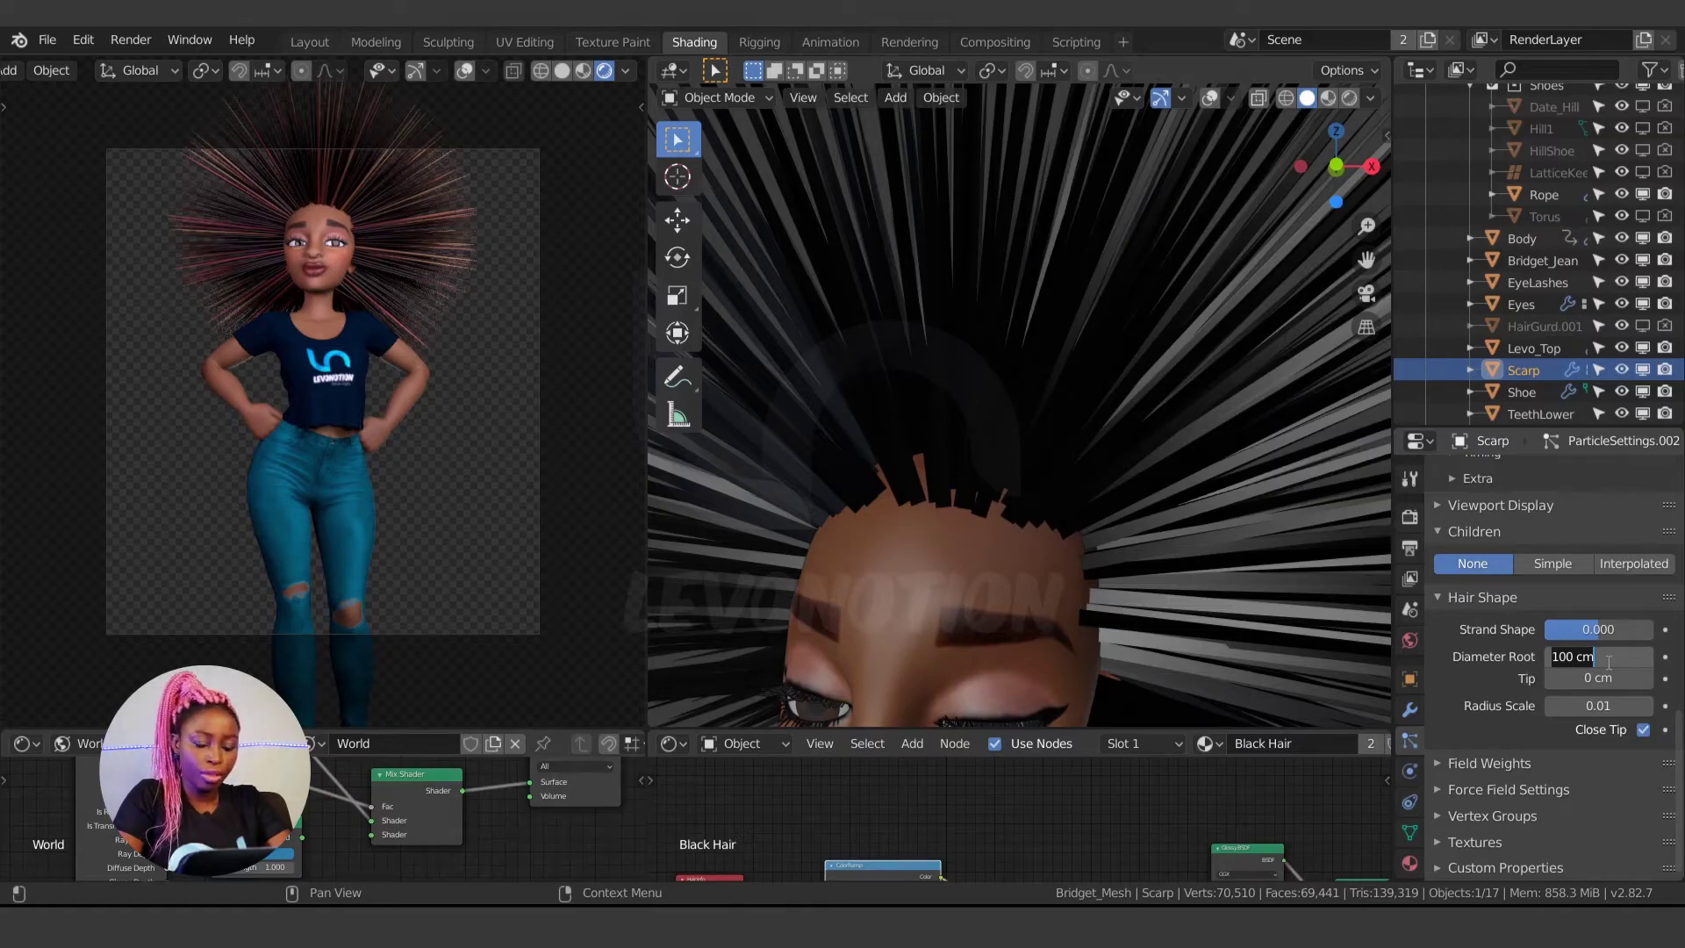
key(ctrl+a)
text(10)
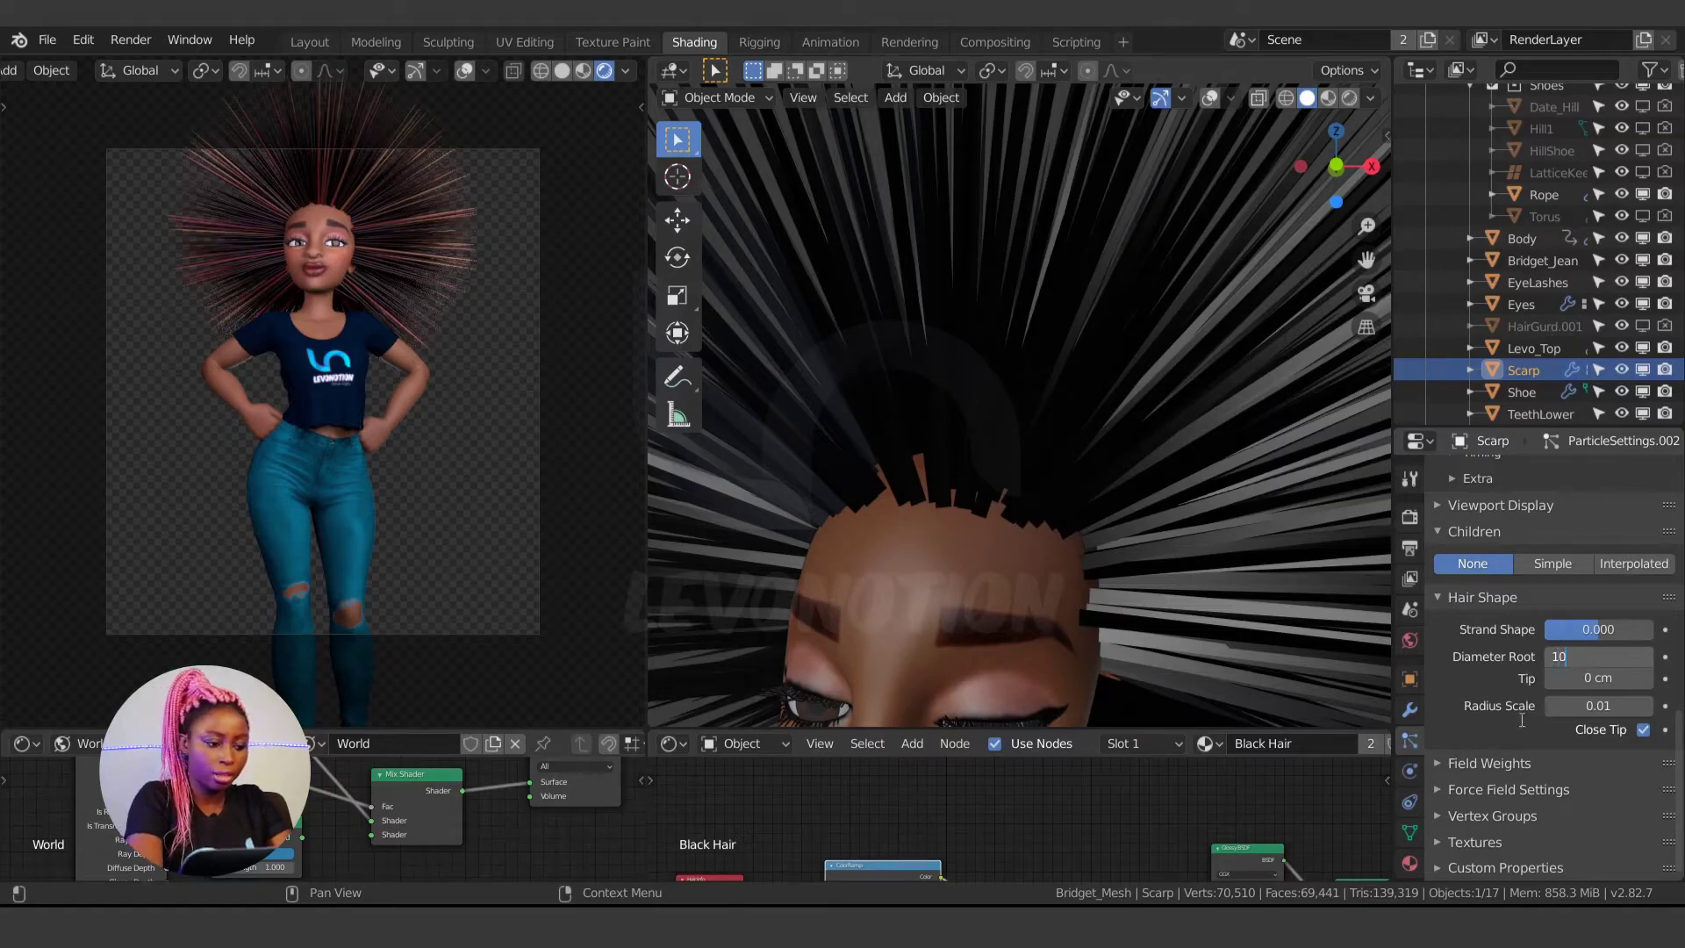
key(Return)
- Reduce the hair shape's root diameter to 5 cm and check the thinner strands around the head
click(1597, 657)
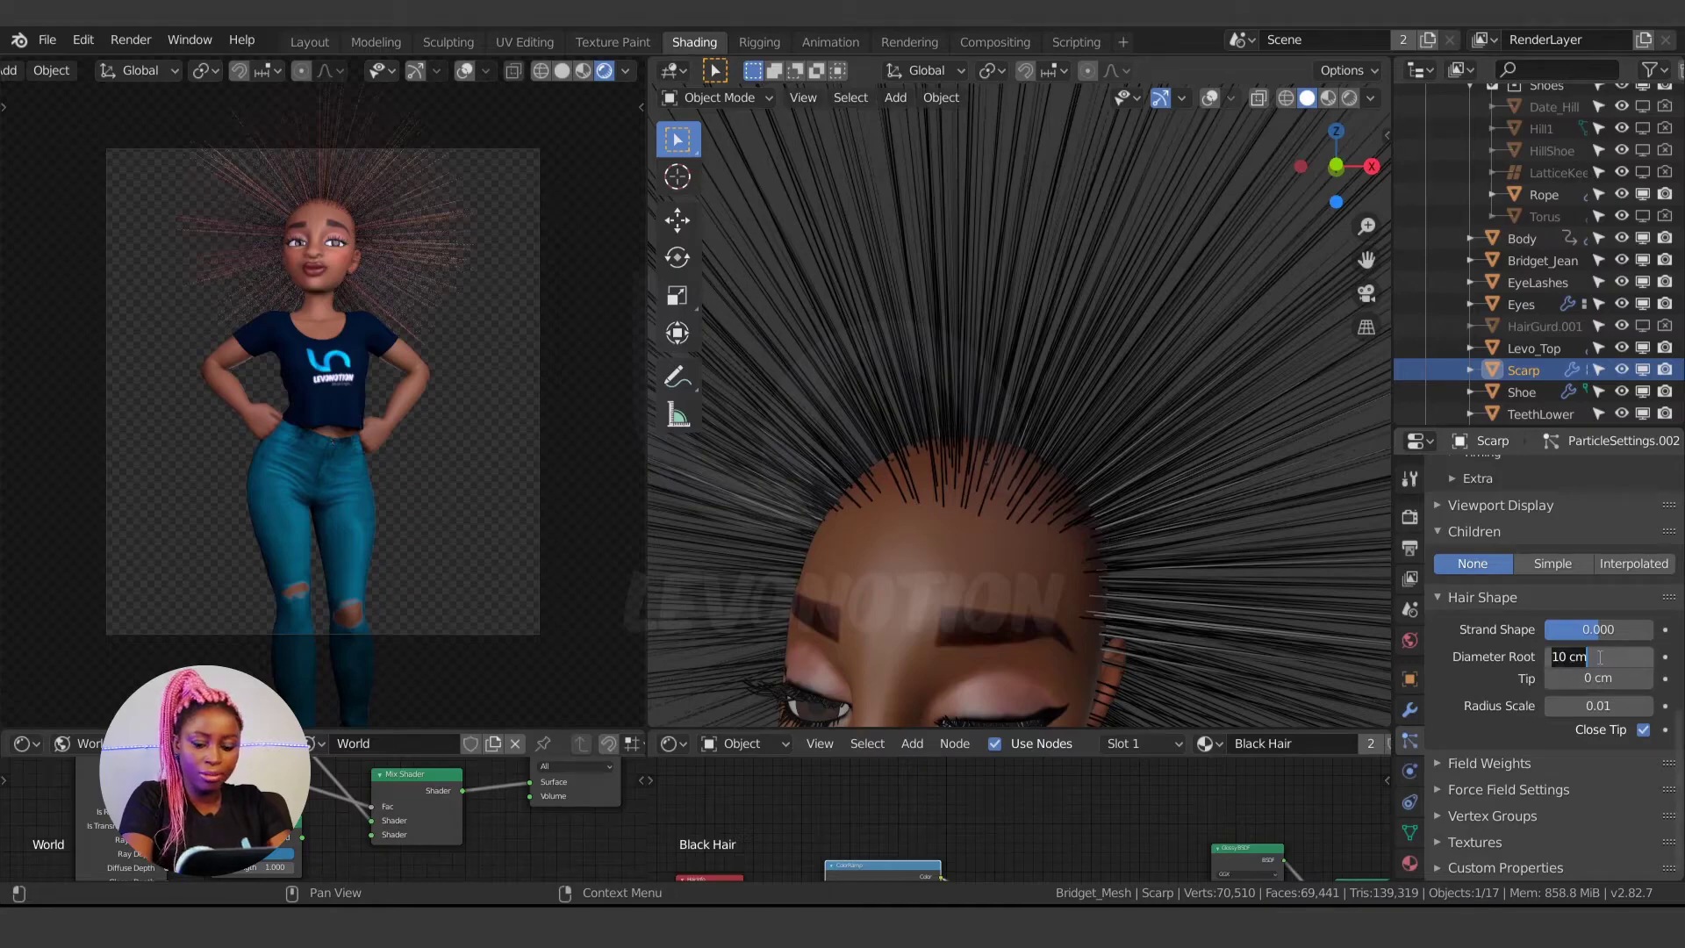
text(5)
key(Return)
scroll(1002, 573, down, 3)
mouse_move(1002, 573)
middle_down()
mouse_move(944, 567)
mouse_move(1007, 553)
middle_up()
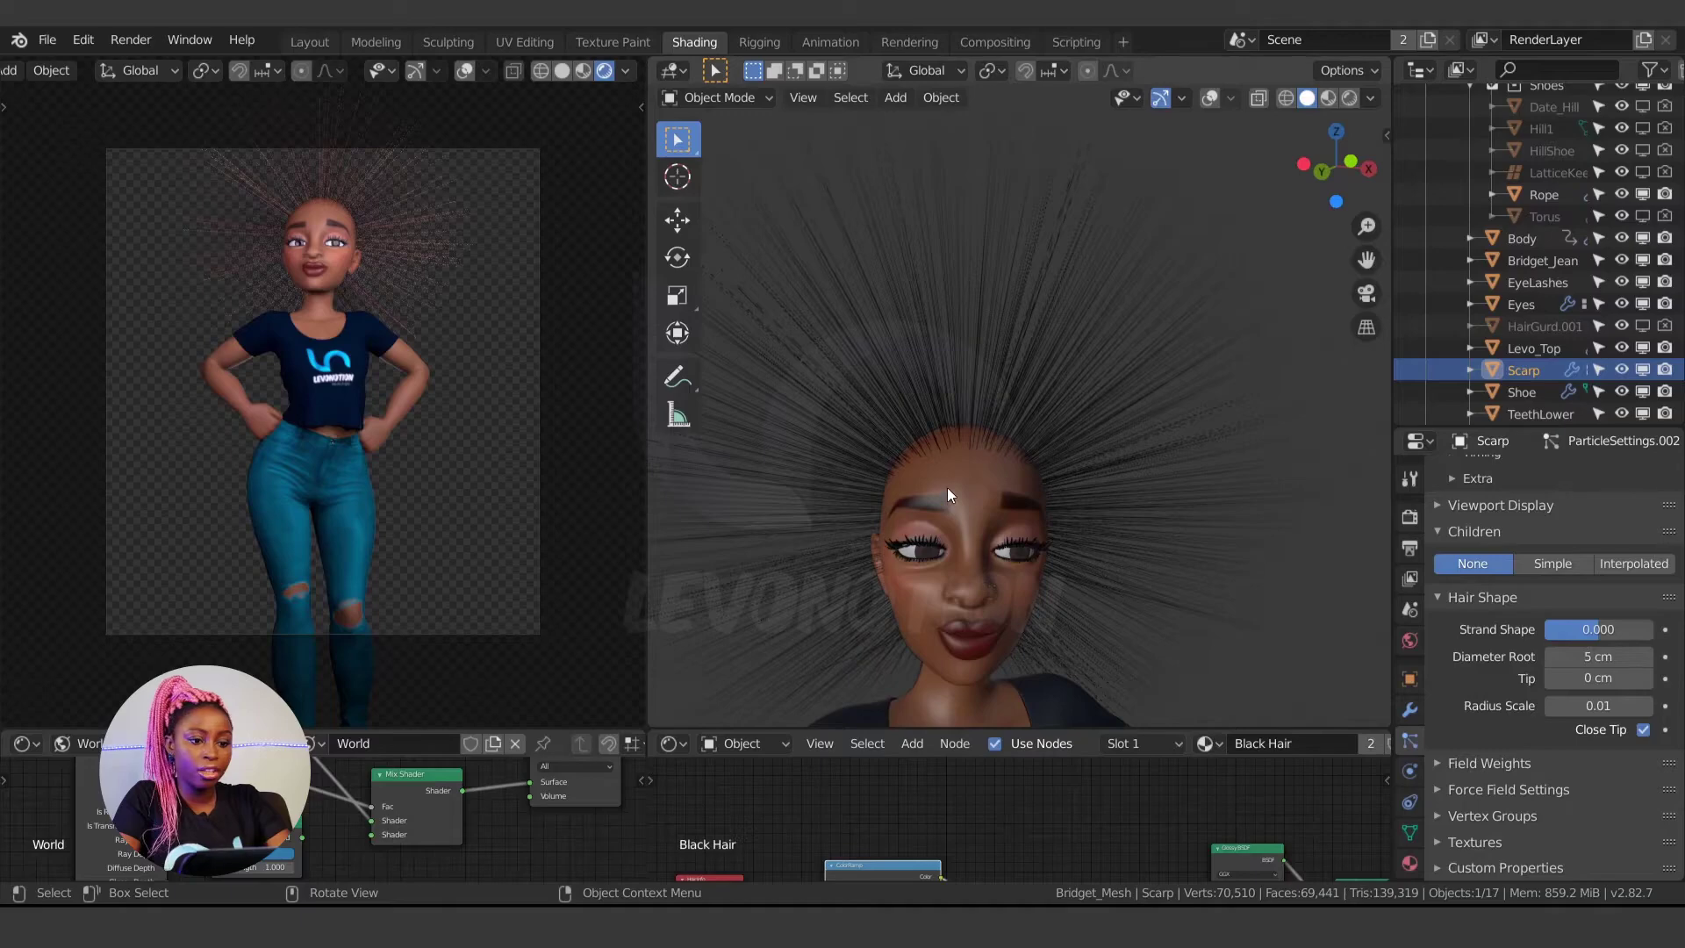
middle_drag(1032, 489, 996, 489)
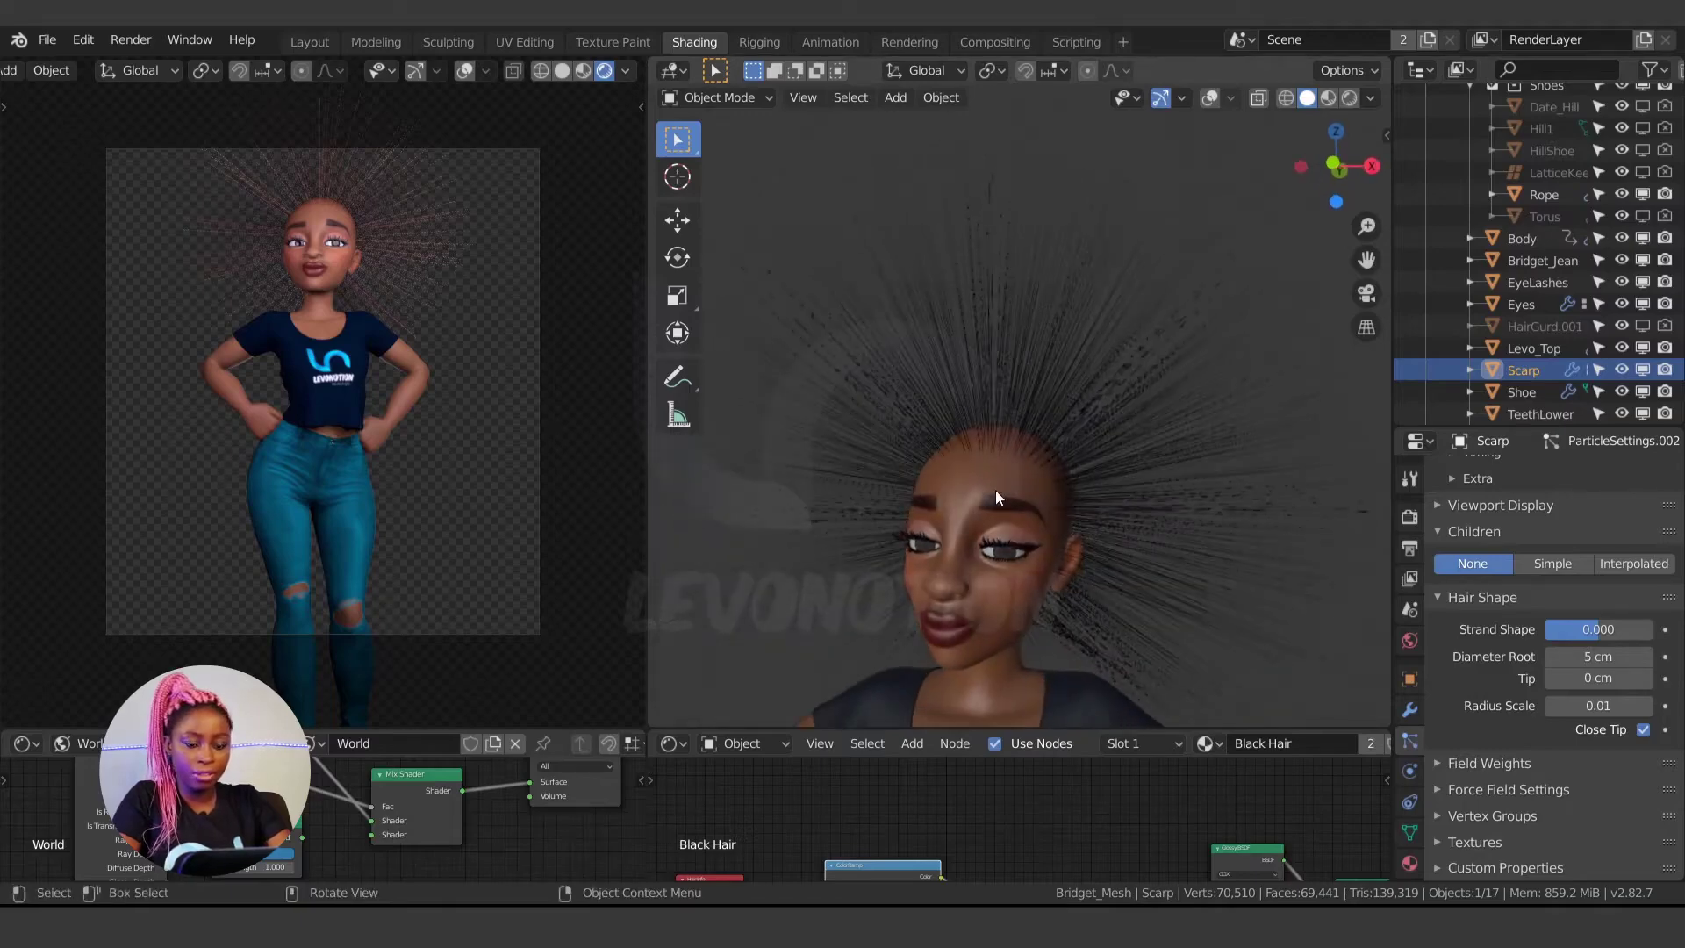
- Set the hair emission number to 500 strands
scroll(1539, 675, up, 5)
scroll(1507, 678, up, 6)
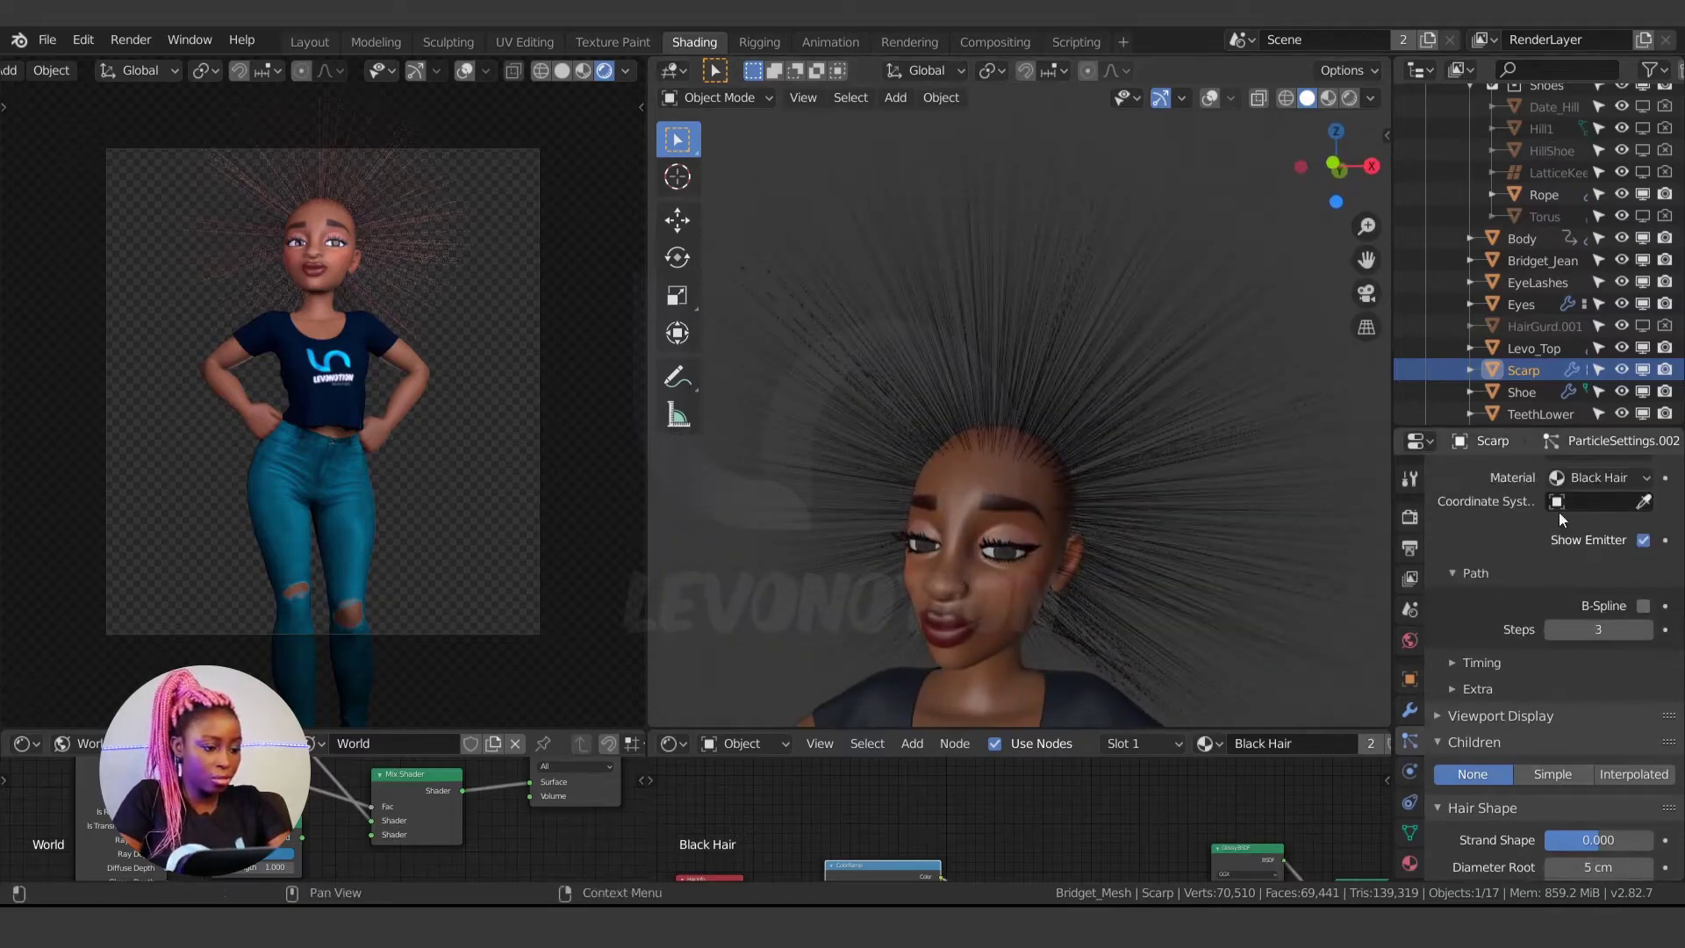
scroll(1576, 571, up, 7)
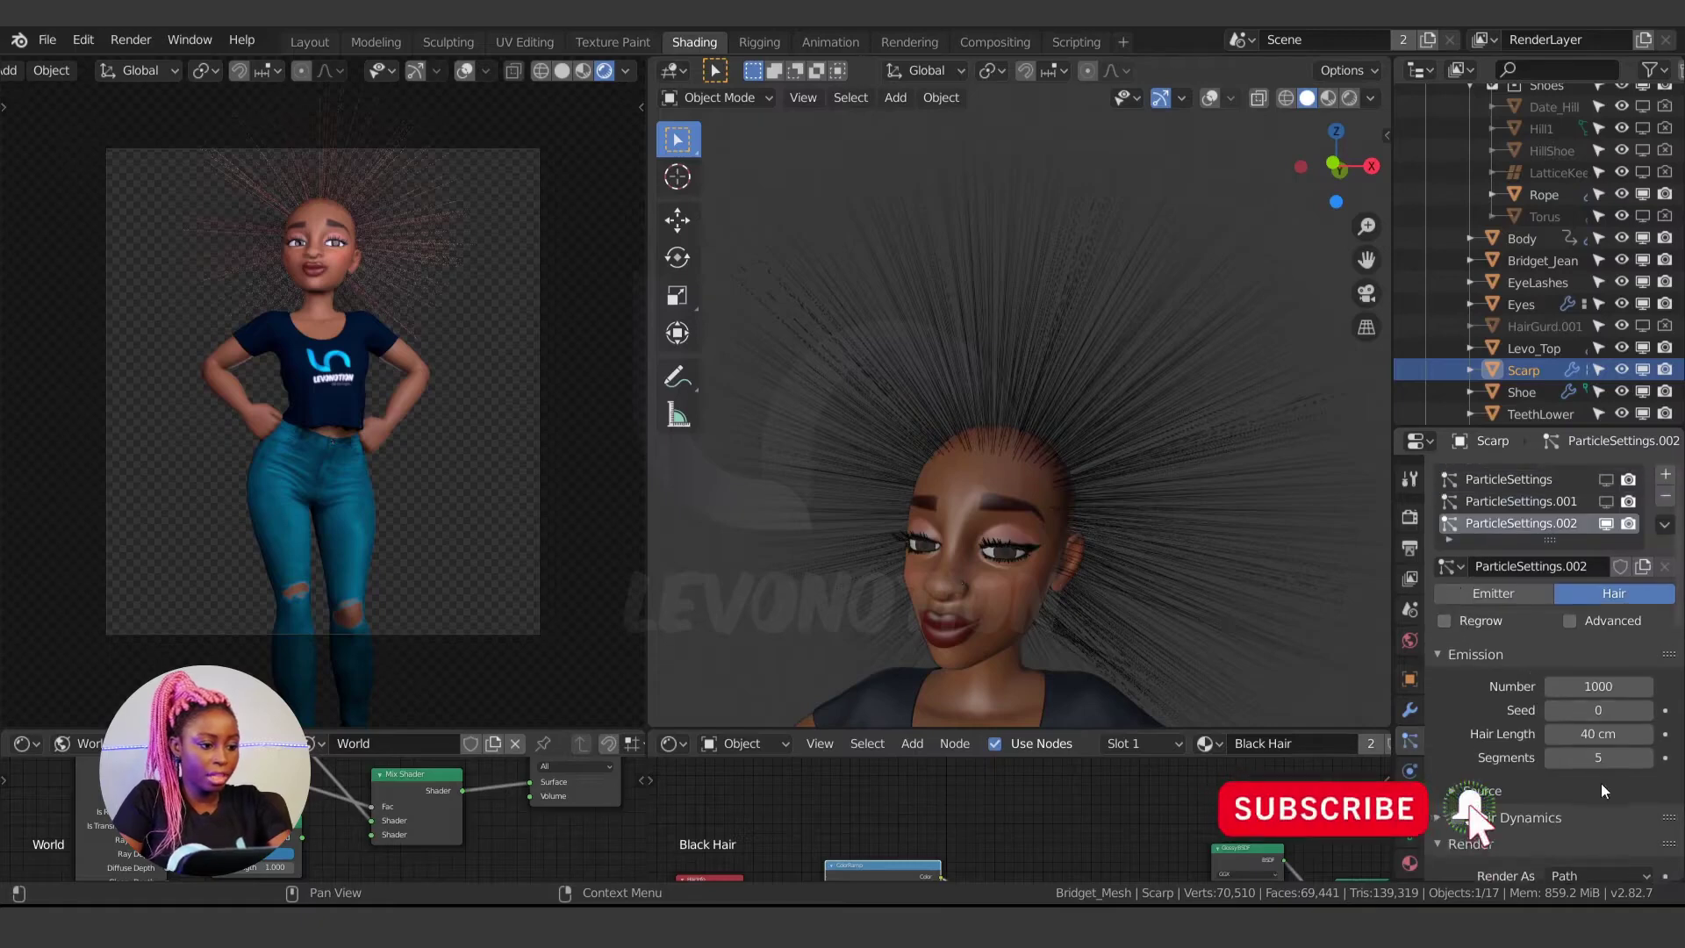
scroll(1013, 509, down, 2)
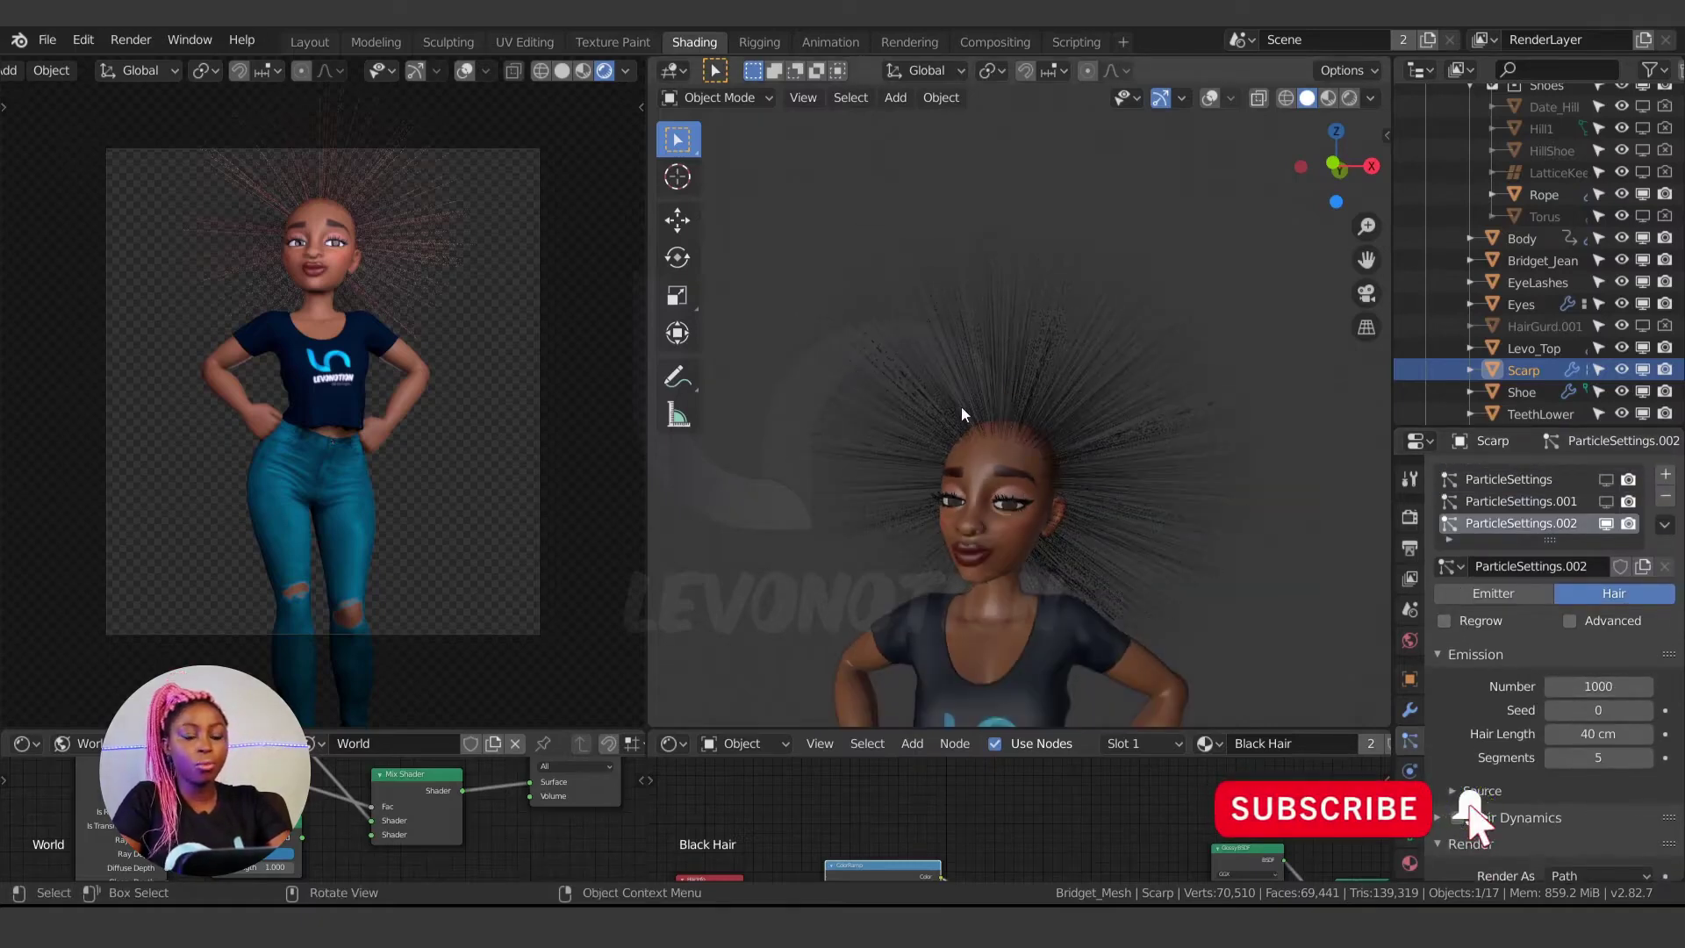
click(1610, 688)
text(500)
key(Return)
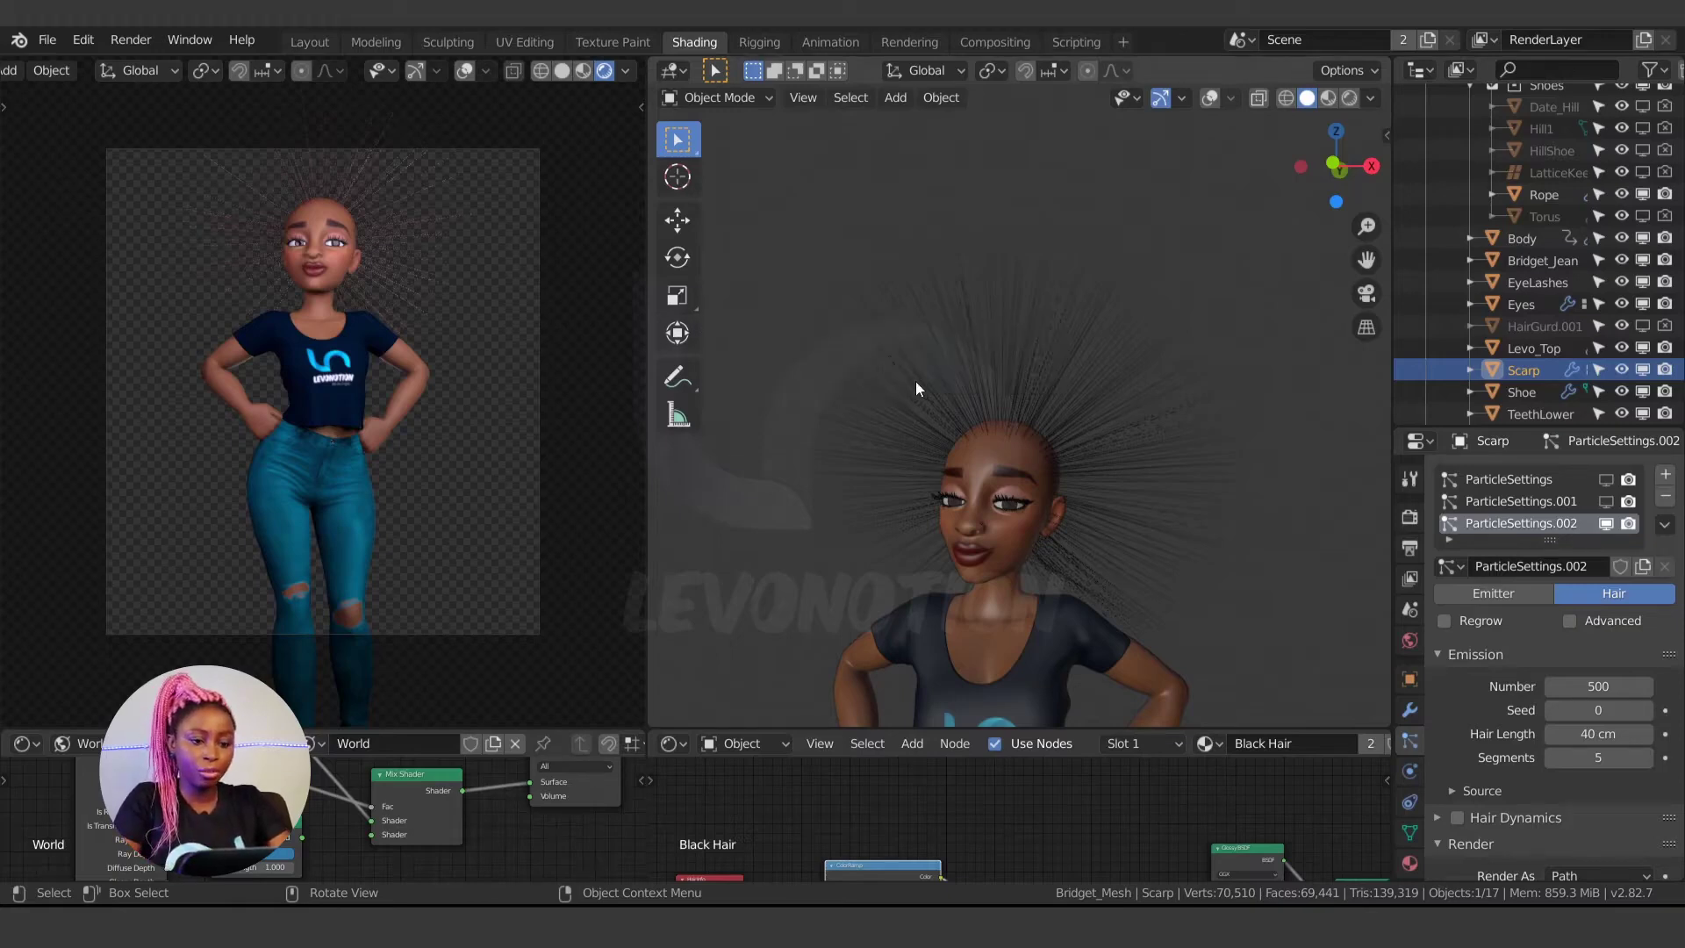
- Switch the Scarp object to Particle Edit mode so that its hair guides can be groomed
key(ctrl+Tab)
click(922, 504)
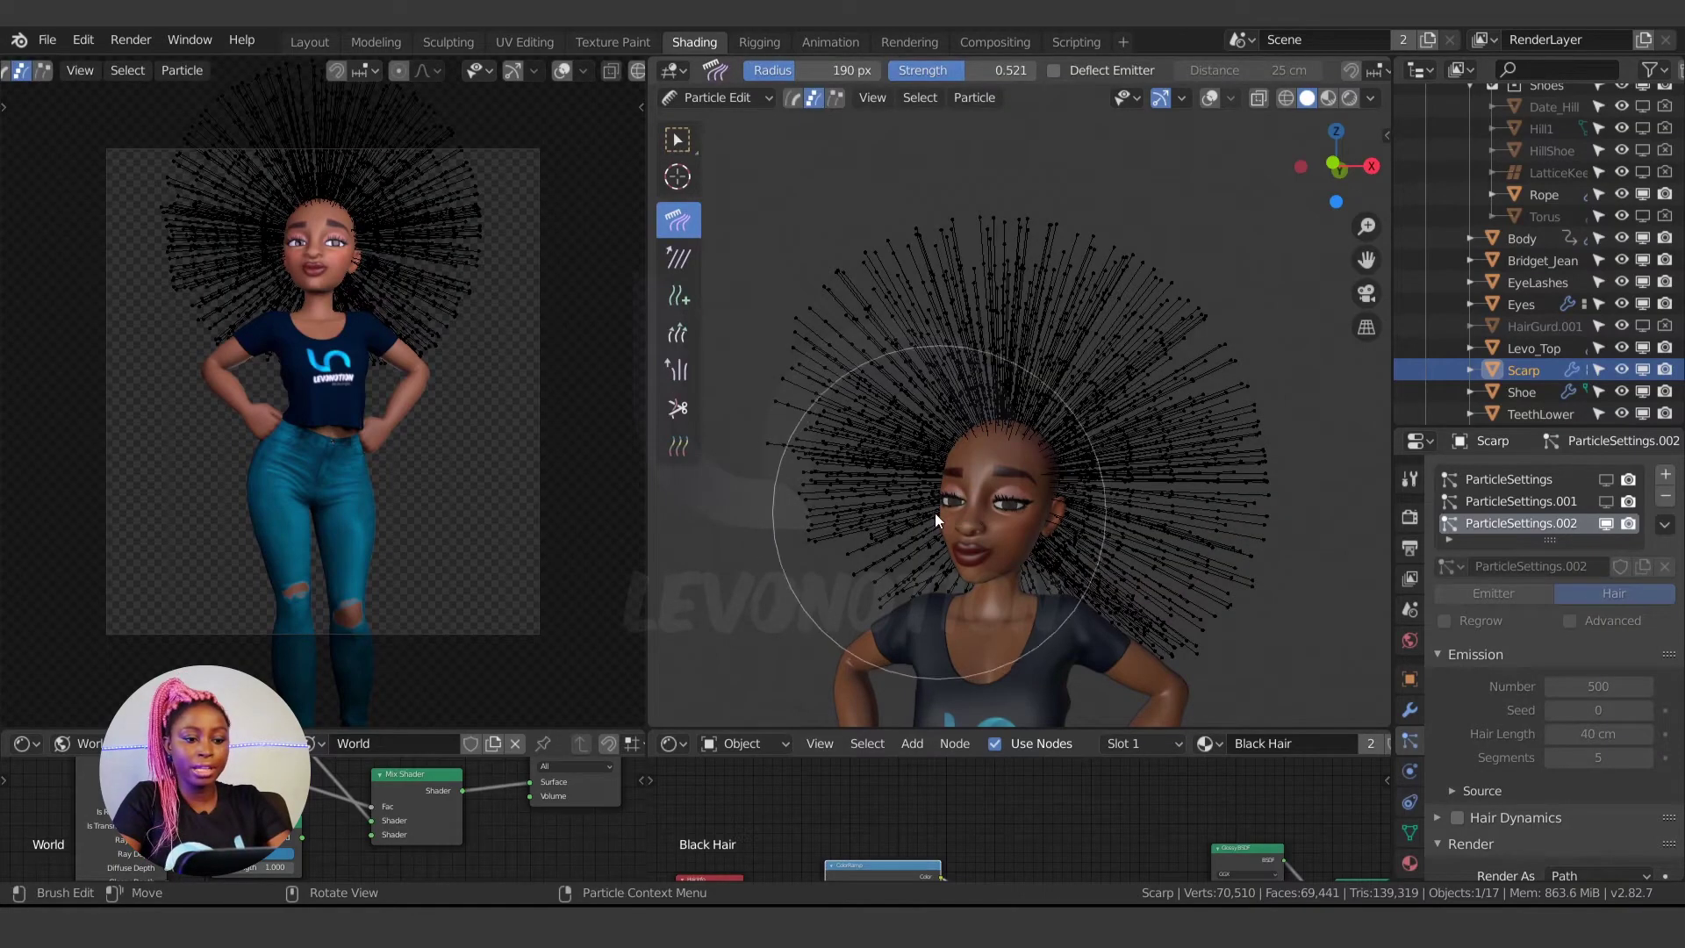
key(ctrl+Tab)
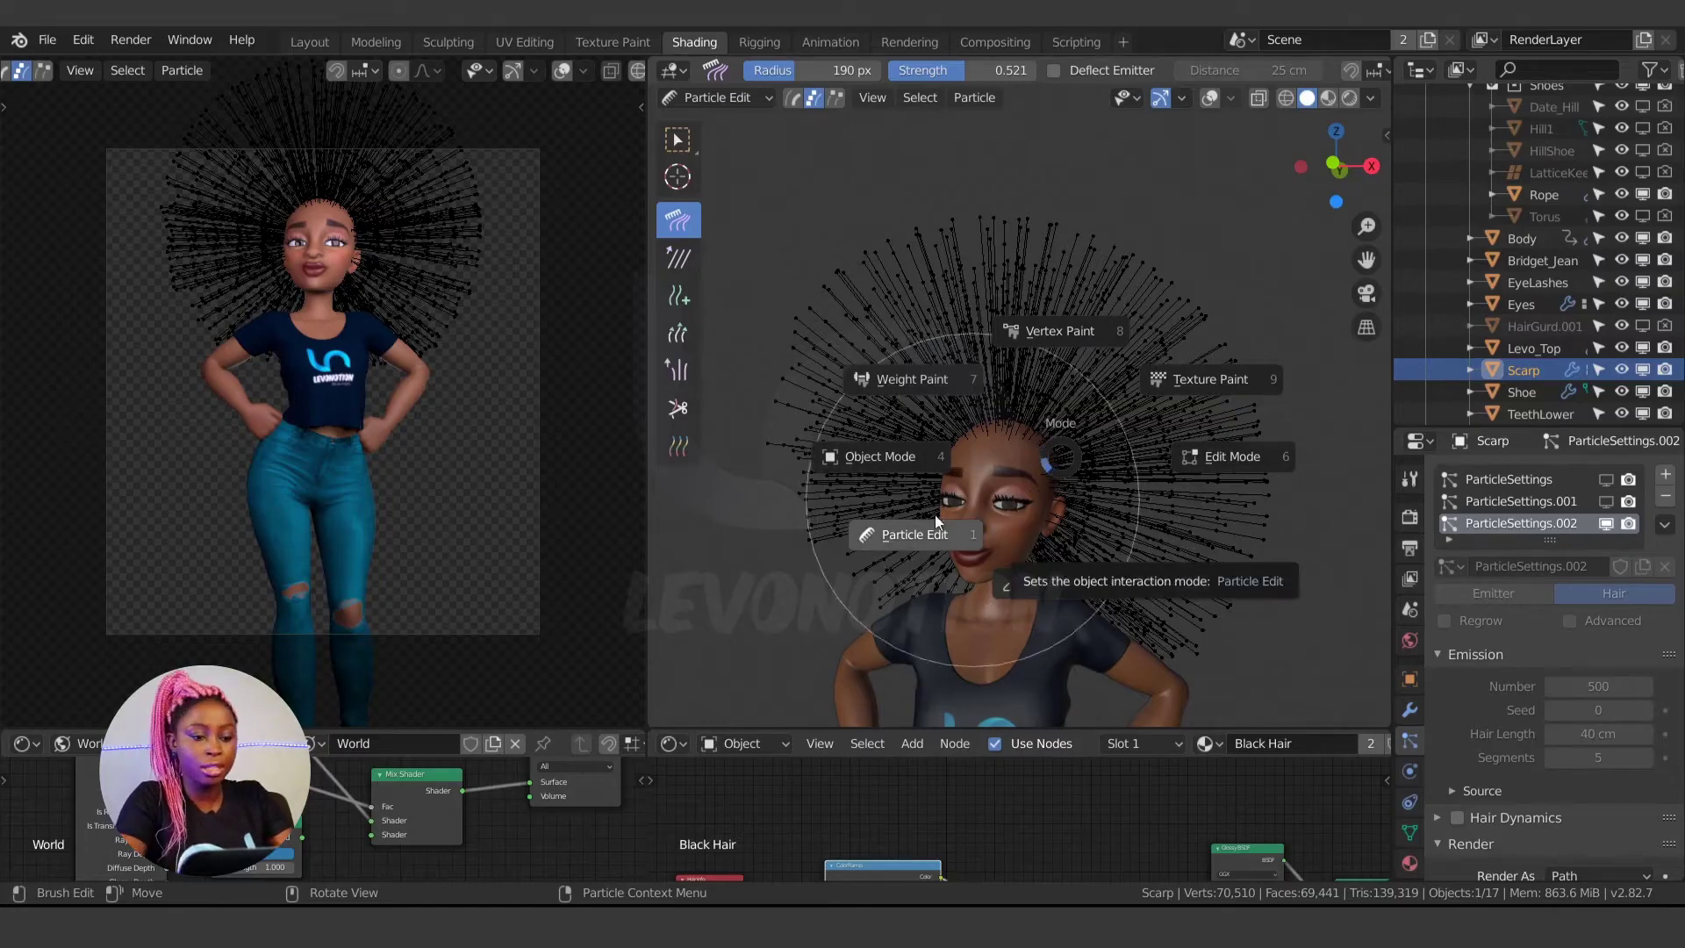
click(899, 533)
key(ctrl+Tab)
click(905, 568)
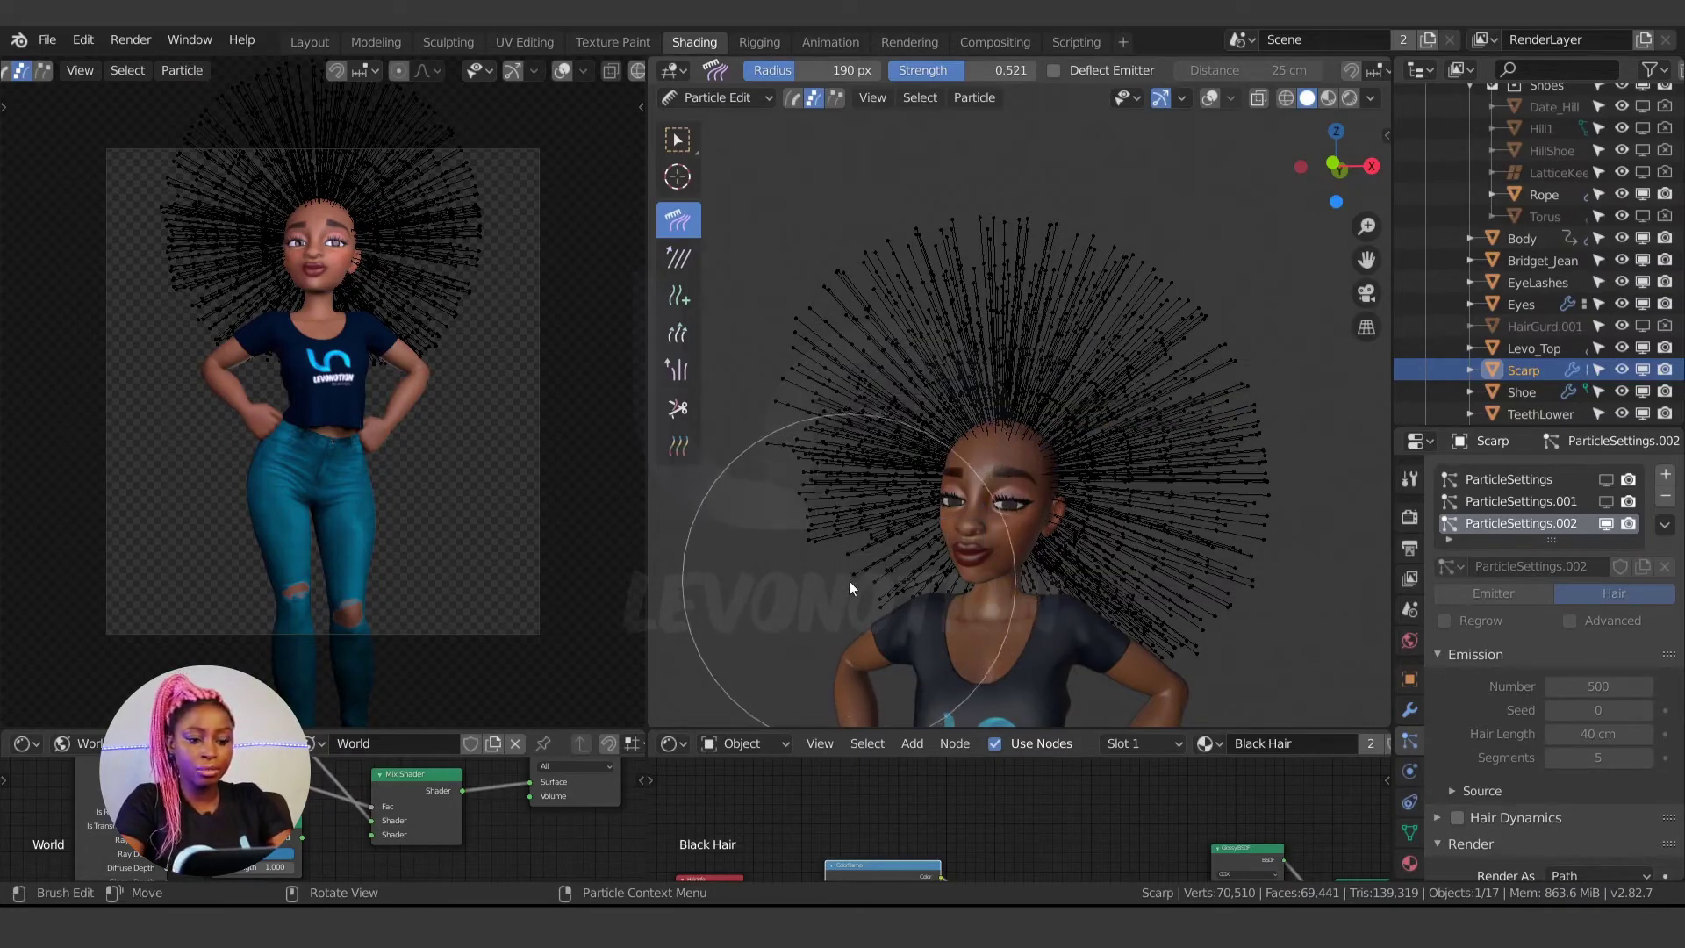
middle_drag(989, 407, 1011, 482)
scroll(1010, 439, down, 3)
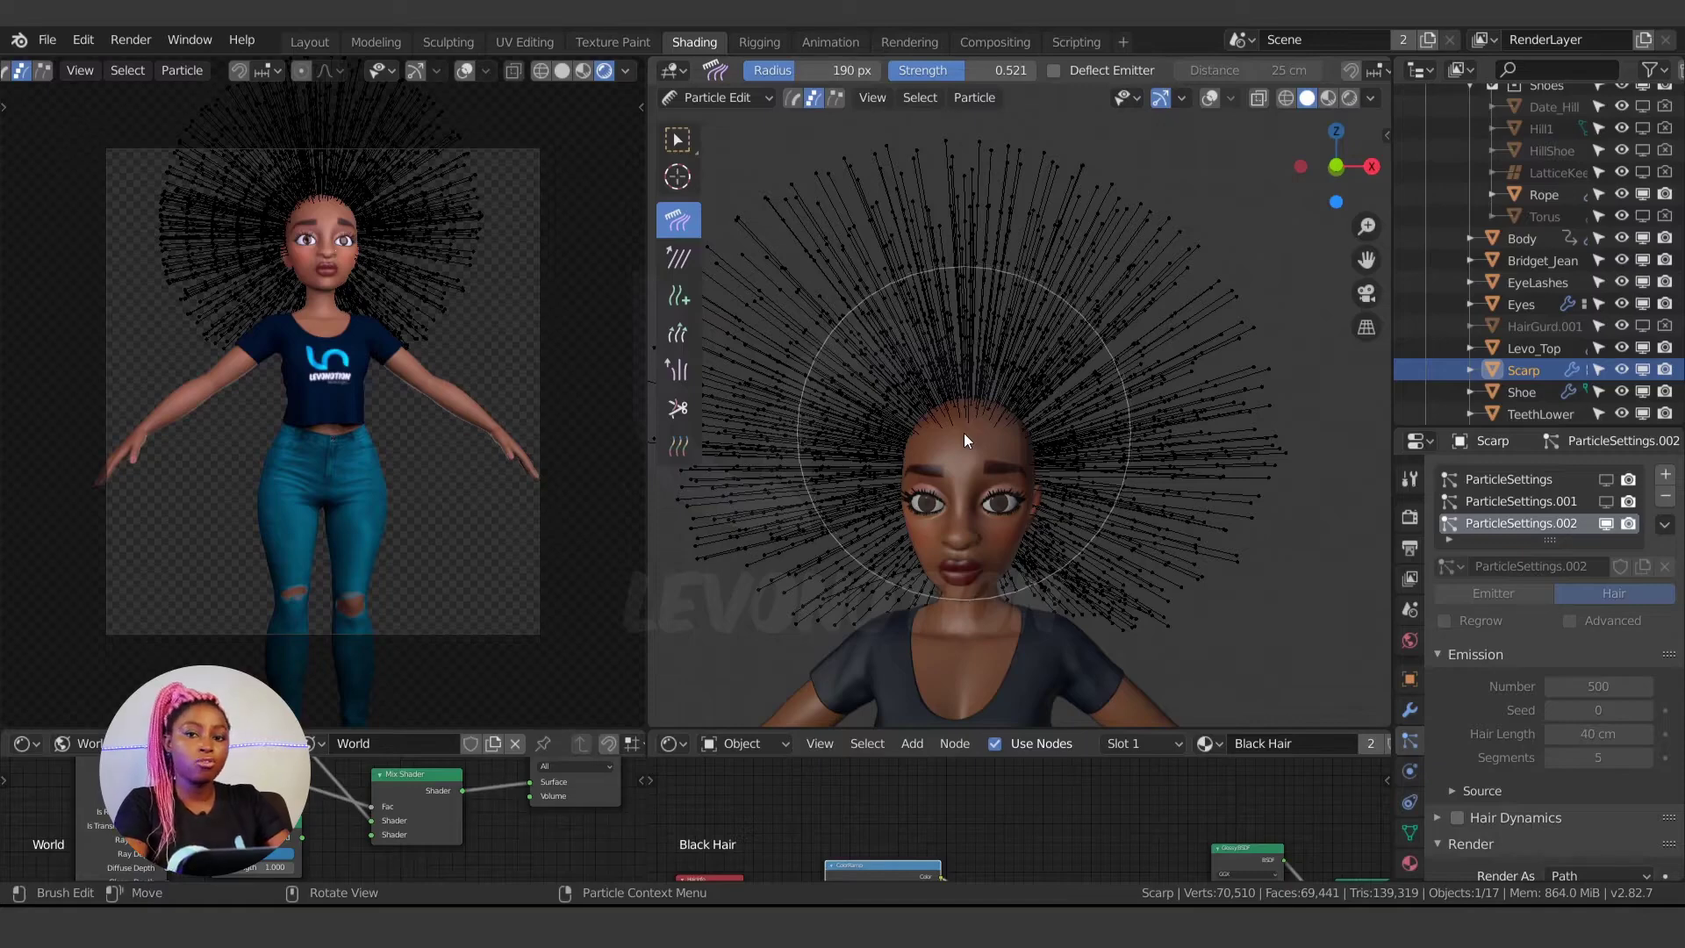
click(975, 99)
key(Escape)
middle_drag(1059, 415, 1117, 433)
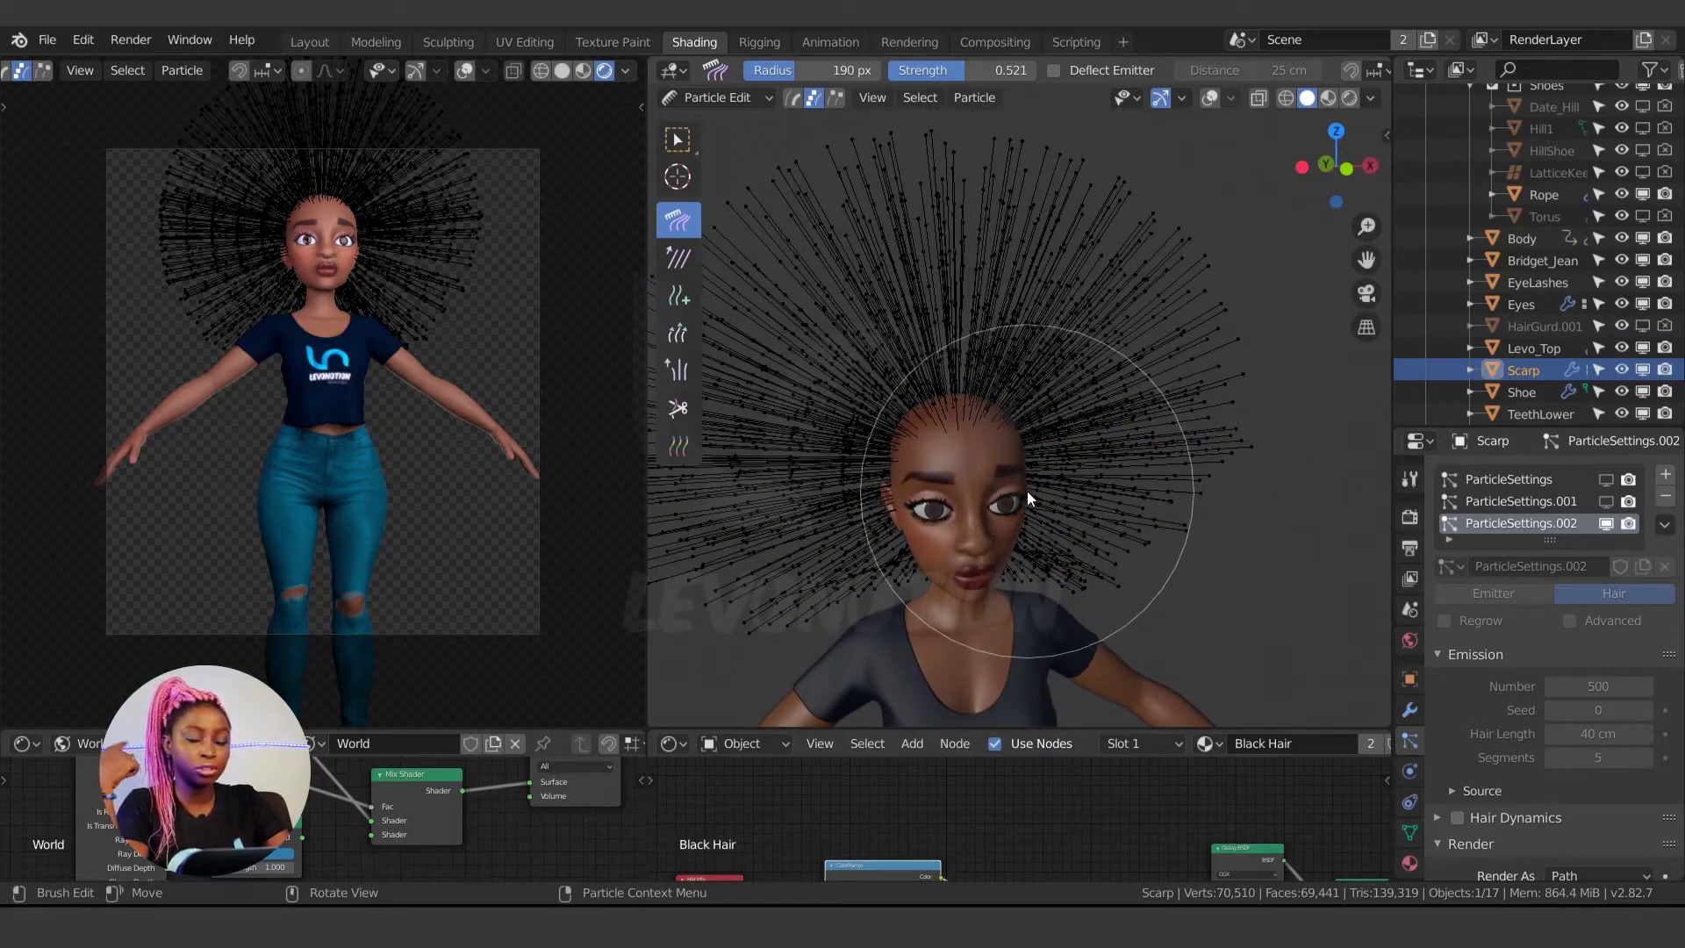
- Put the Scarp mesh into Edit Mode and show the active tool's mirror options
key(ctrl+Tab)
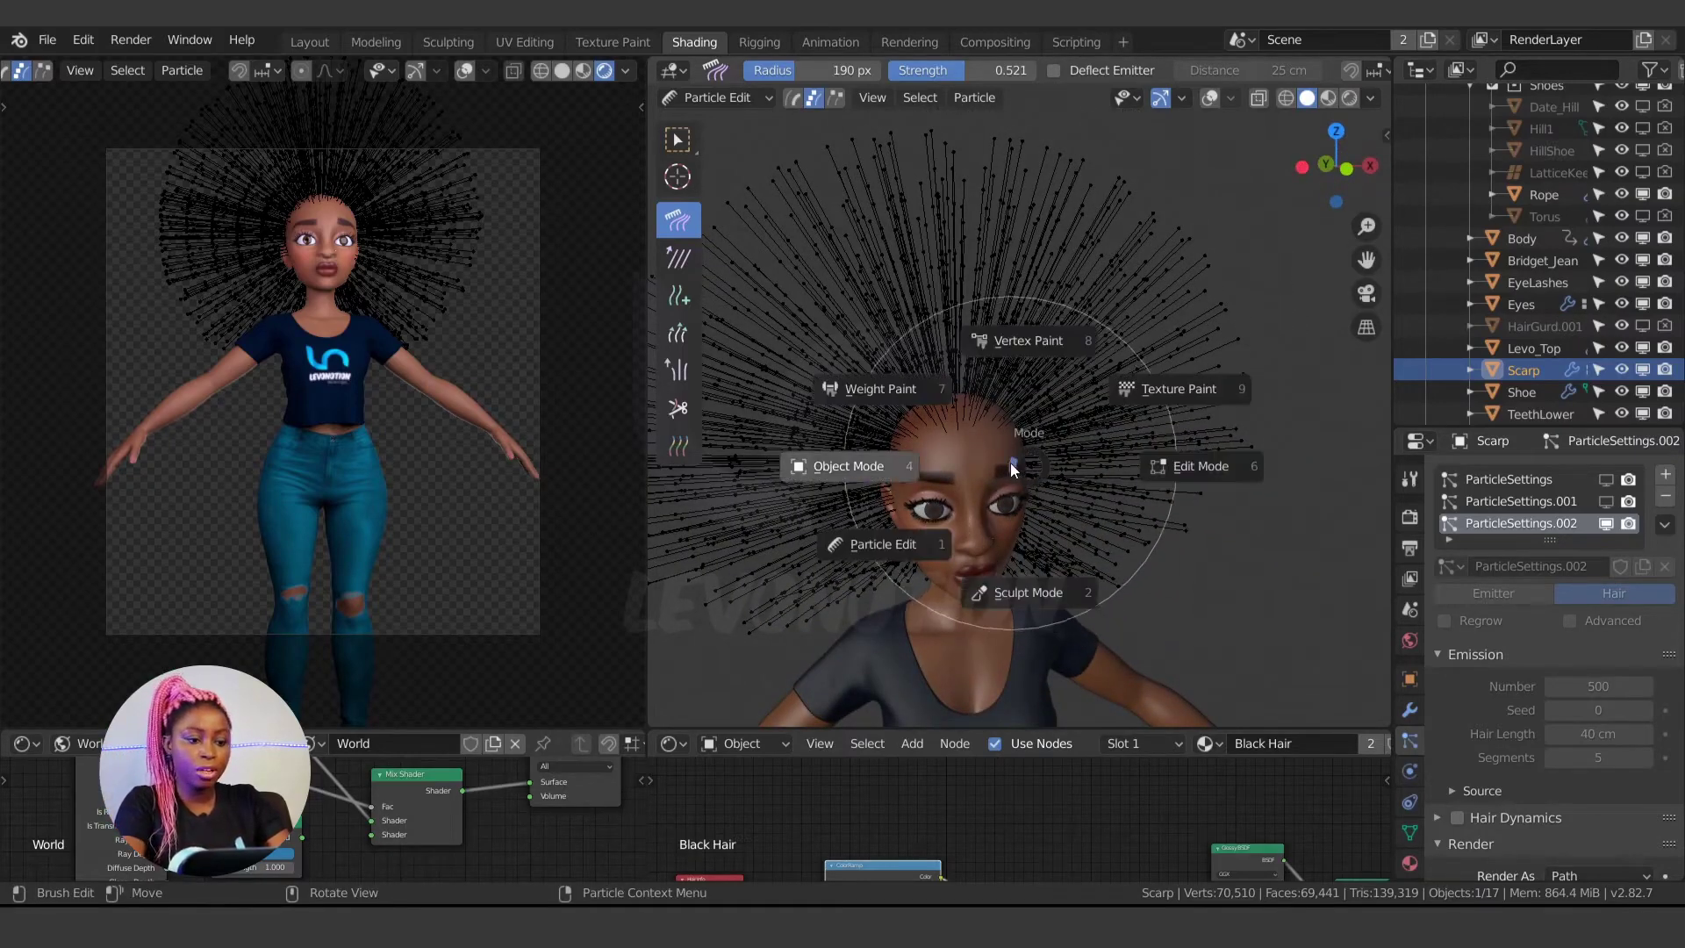
click(1163, 466)
key(n)
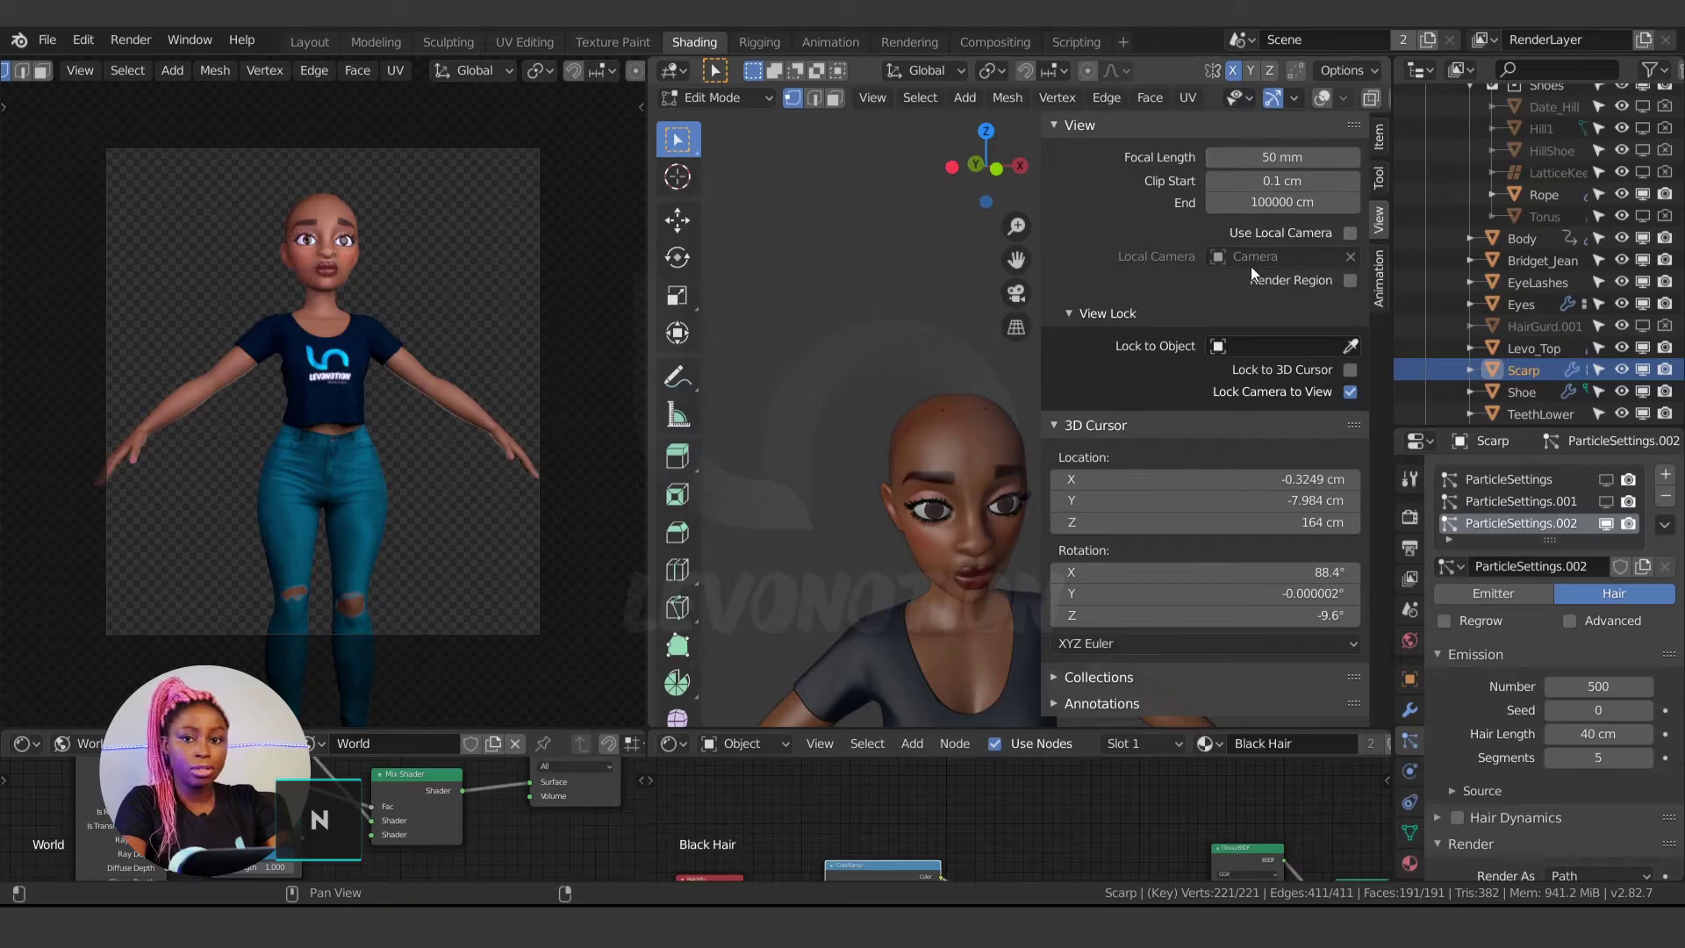
click(1382, 178)
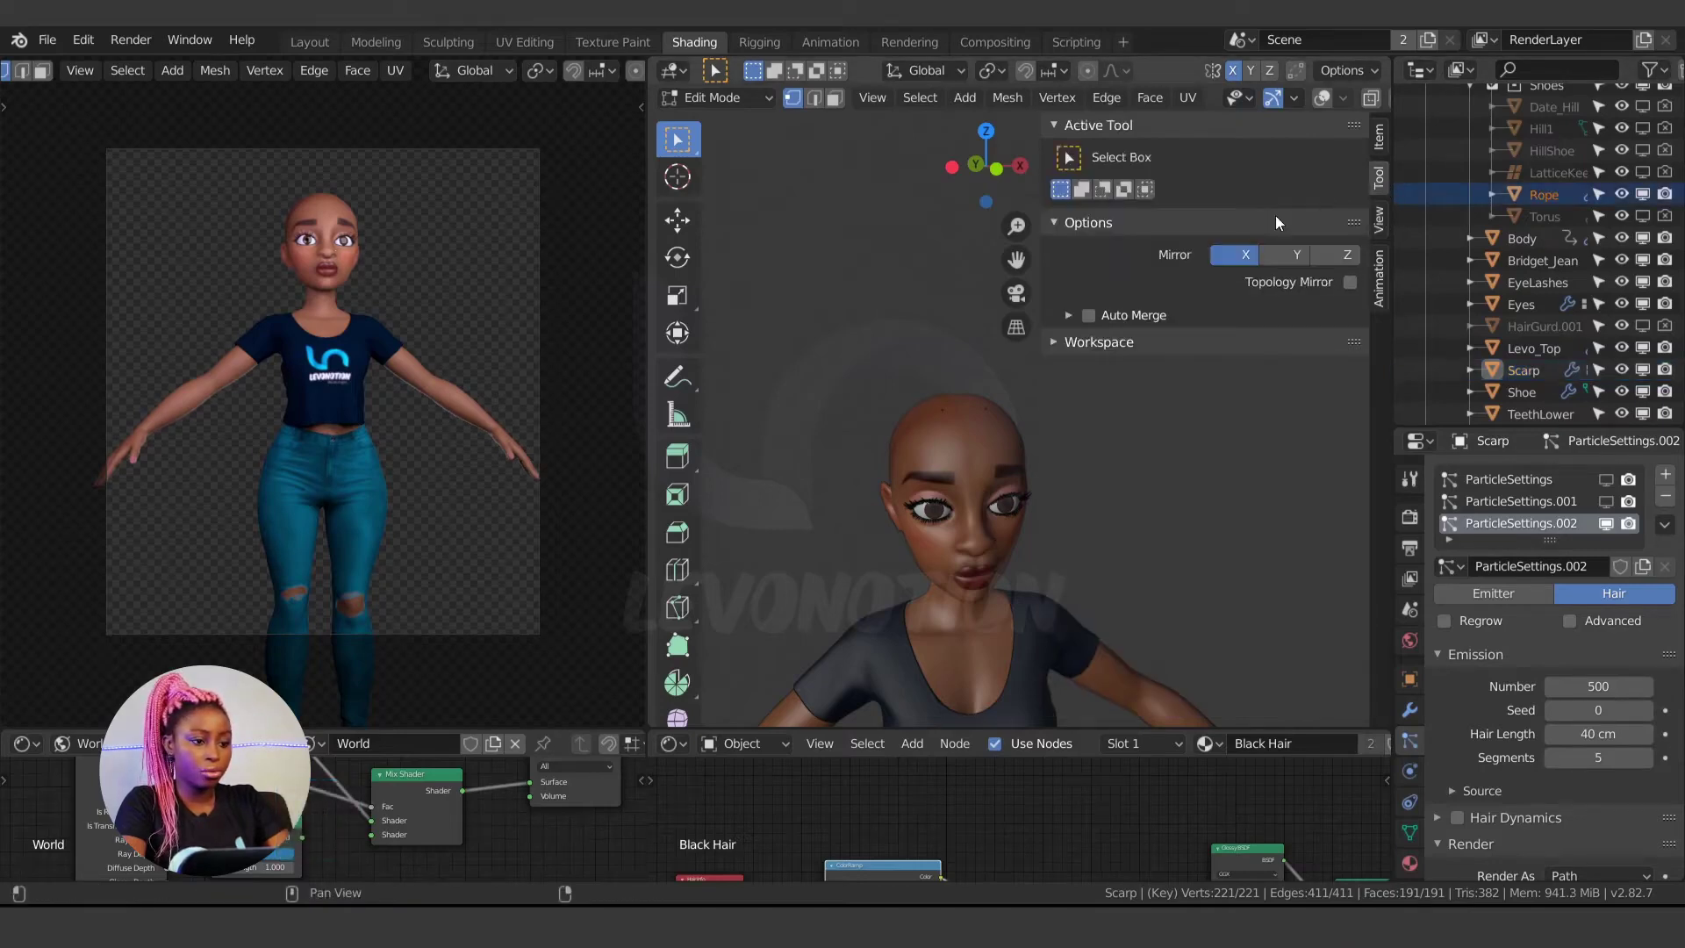
scroll(947, 409, up, 1)
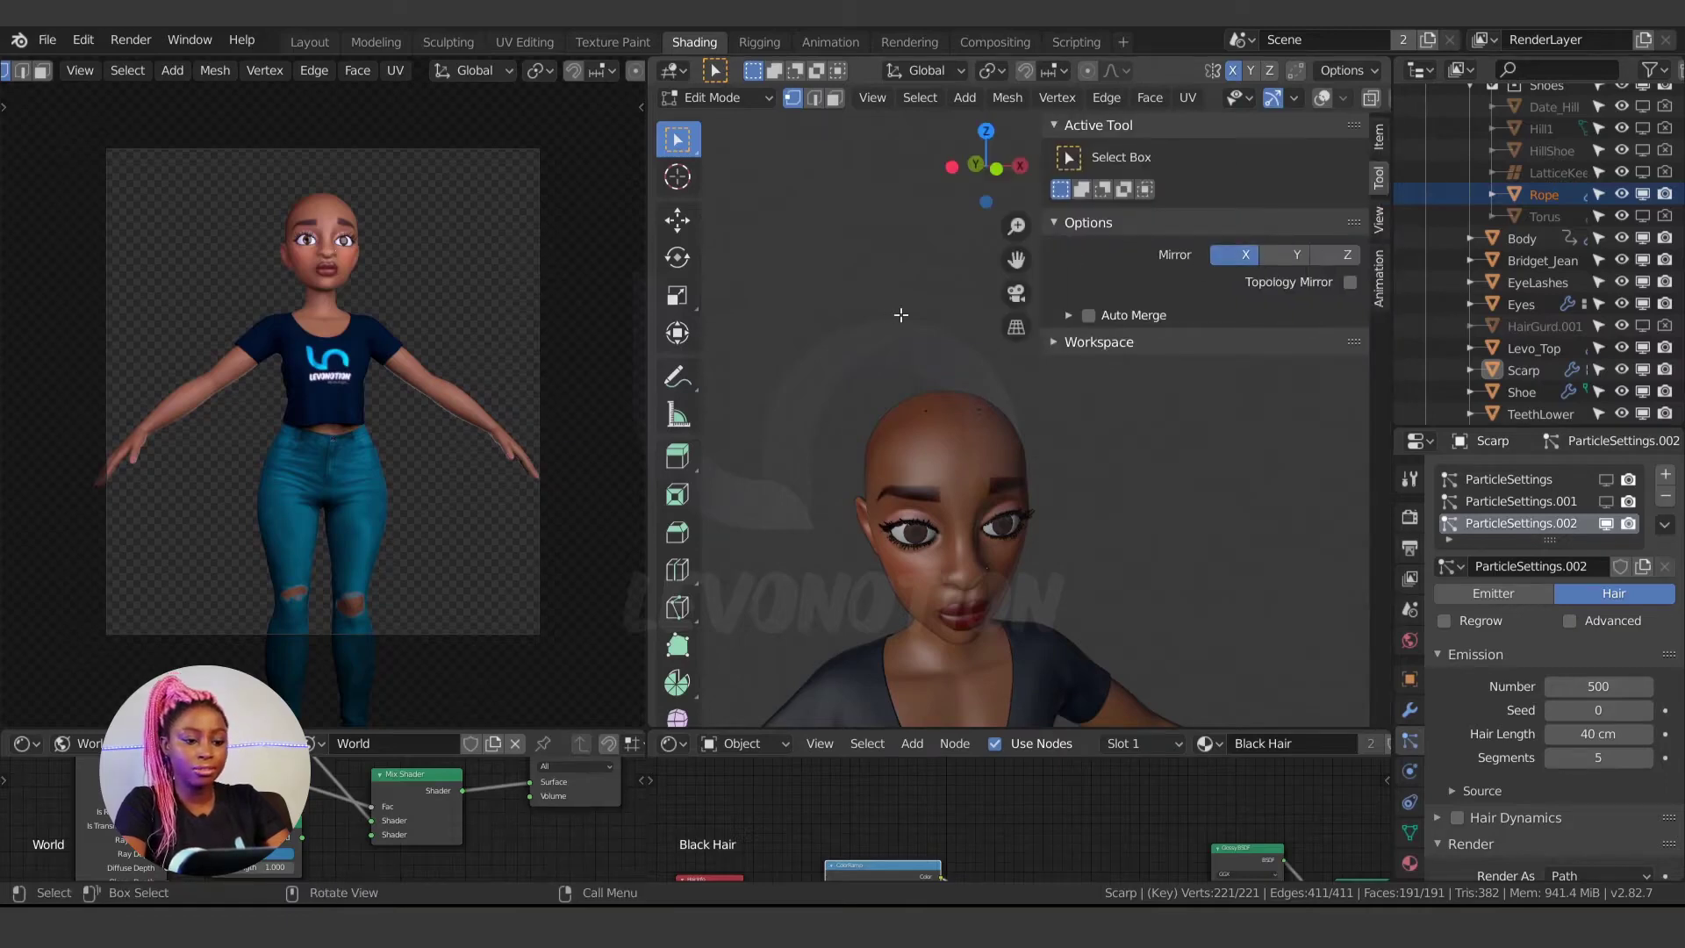
- Take the Scarp mesh out of Edit Mode and return it to Particle Edit mode
key(n)
key(ctrl+Tab)
click(884, 440)
middle_drag(1009, 412, 988, 381)
key(ctrl+Tab)
click(852, 438)
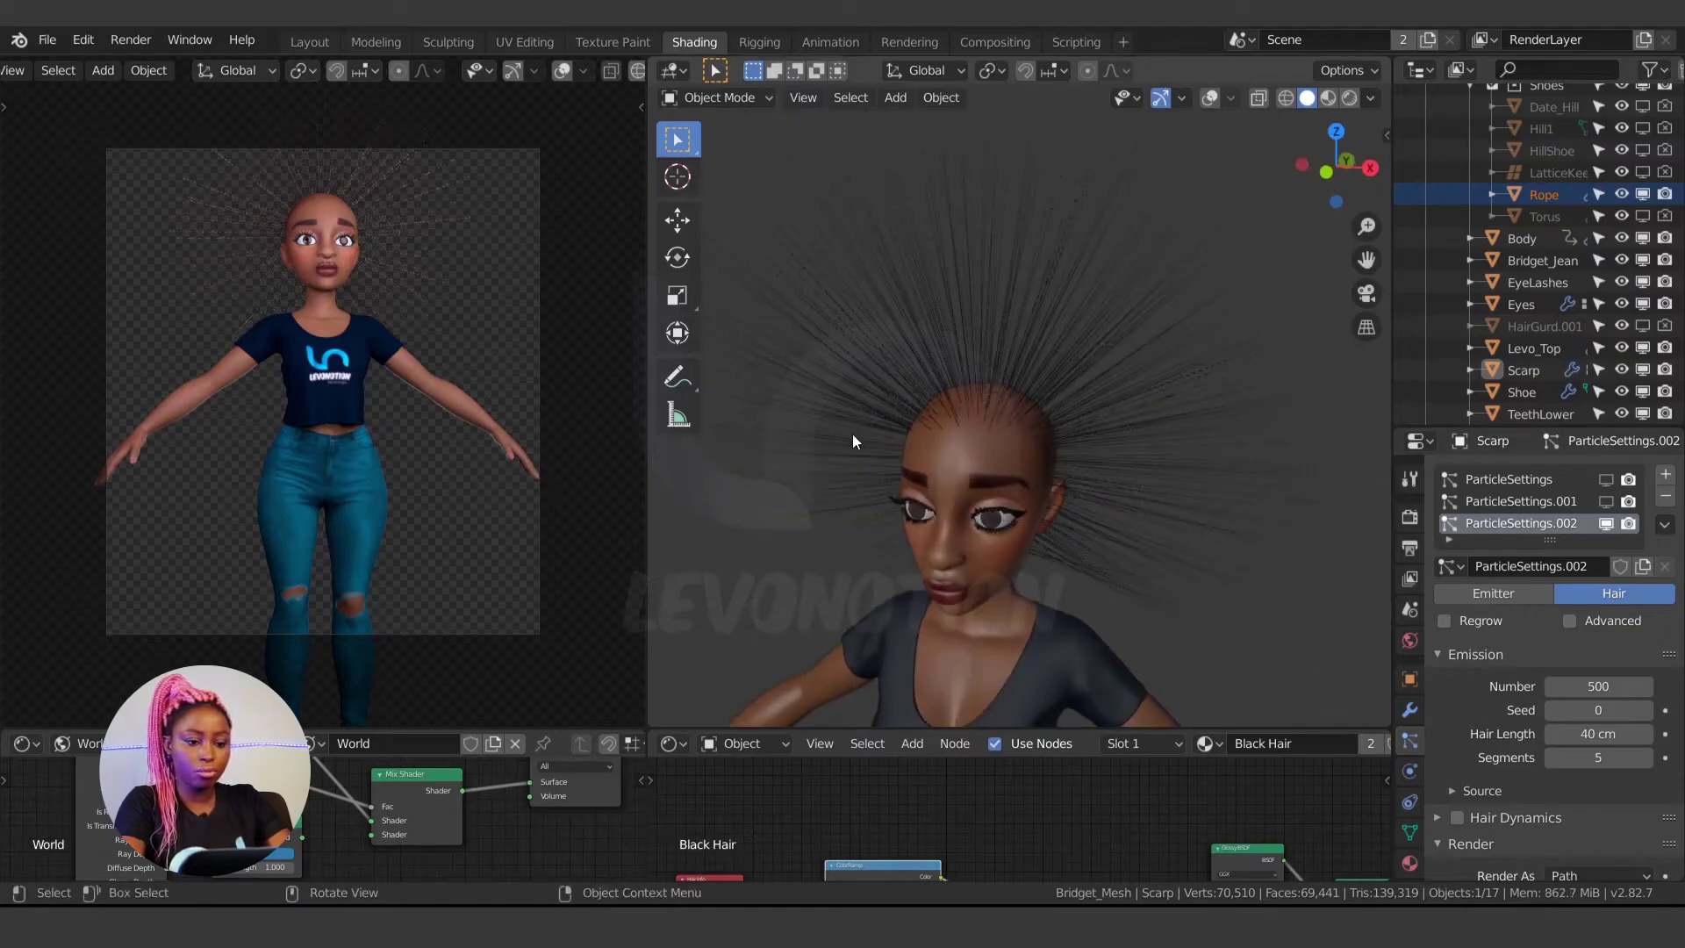
key(ctrl+Tab)
click(731, 505)
key(ctrl+Tab)
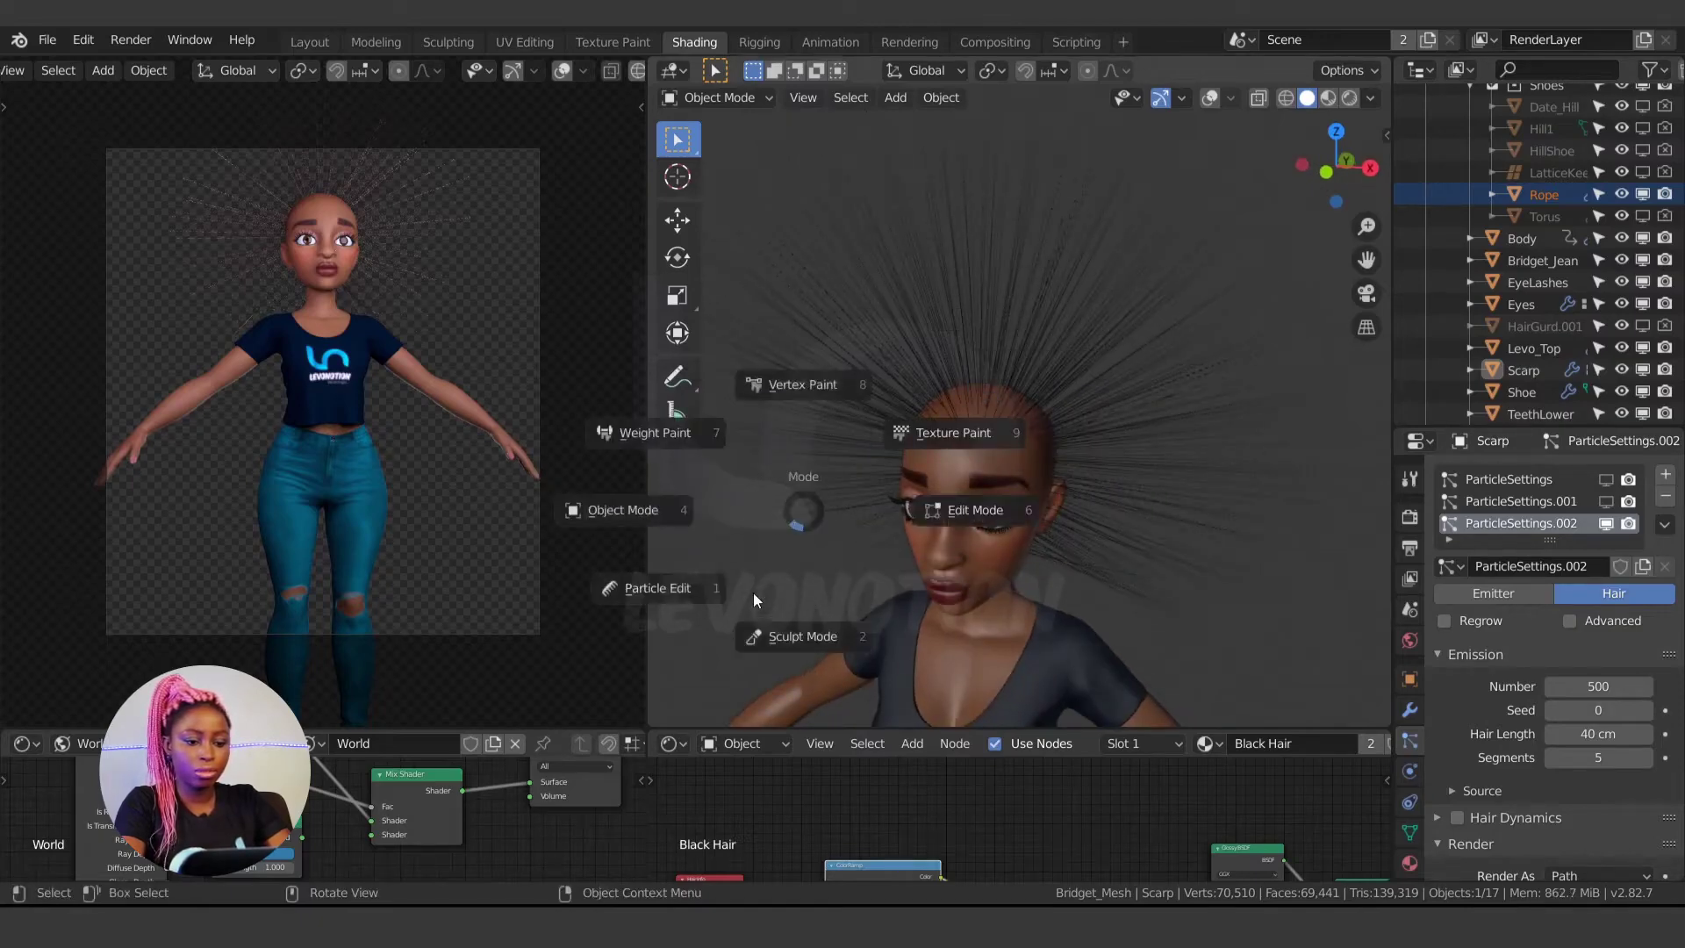
click(699, 591)
- Select all hair guides of ParticleSettings.002 and mirror them across the head
key(n)
key(a)
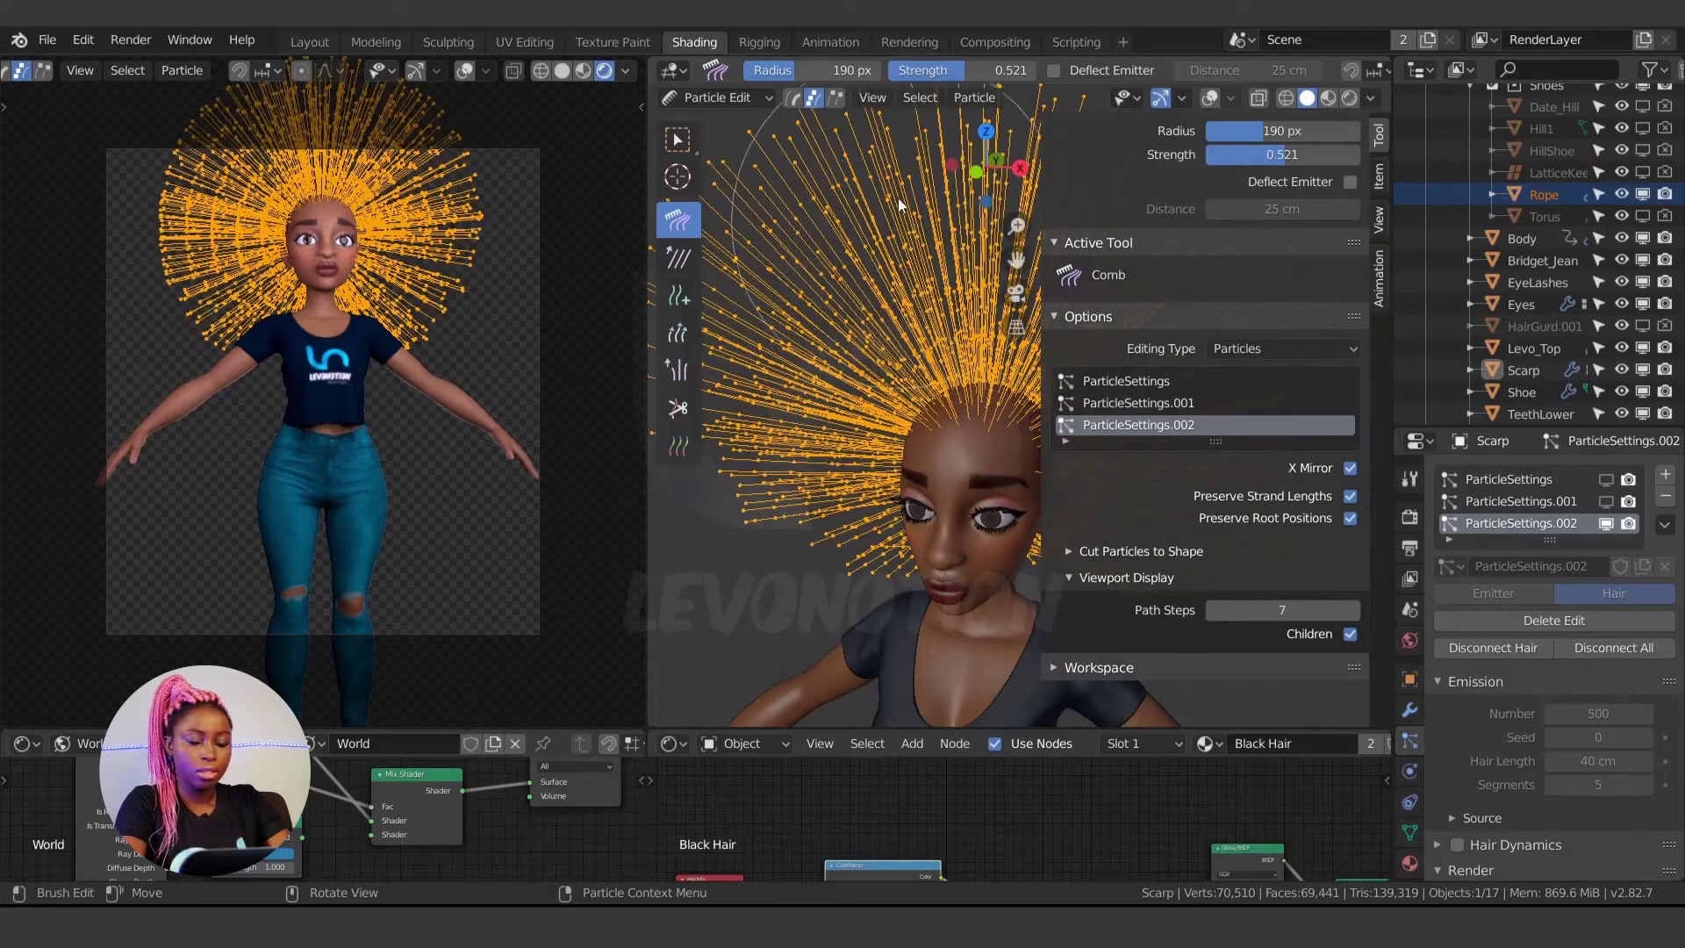
click(974, 98)
click(971, 121)
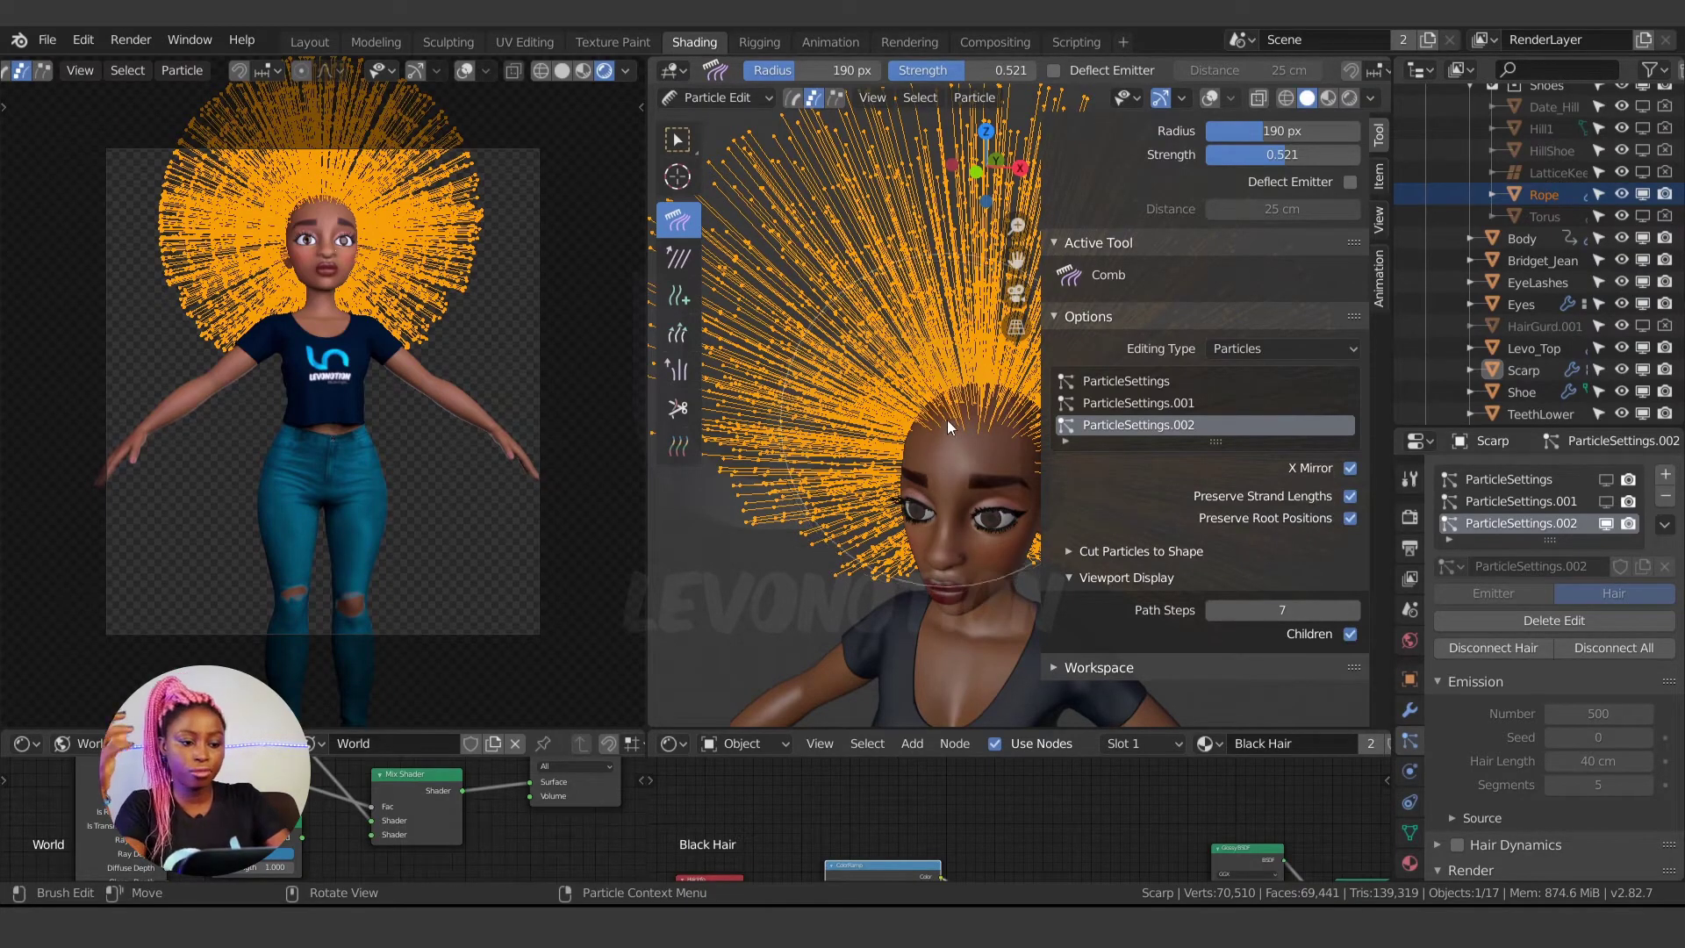
key(n)
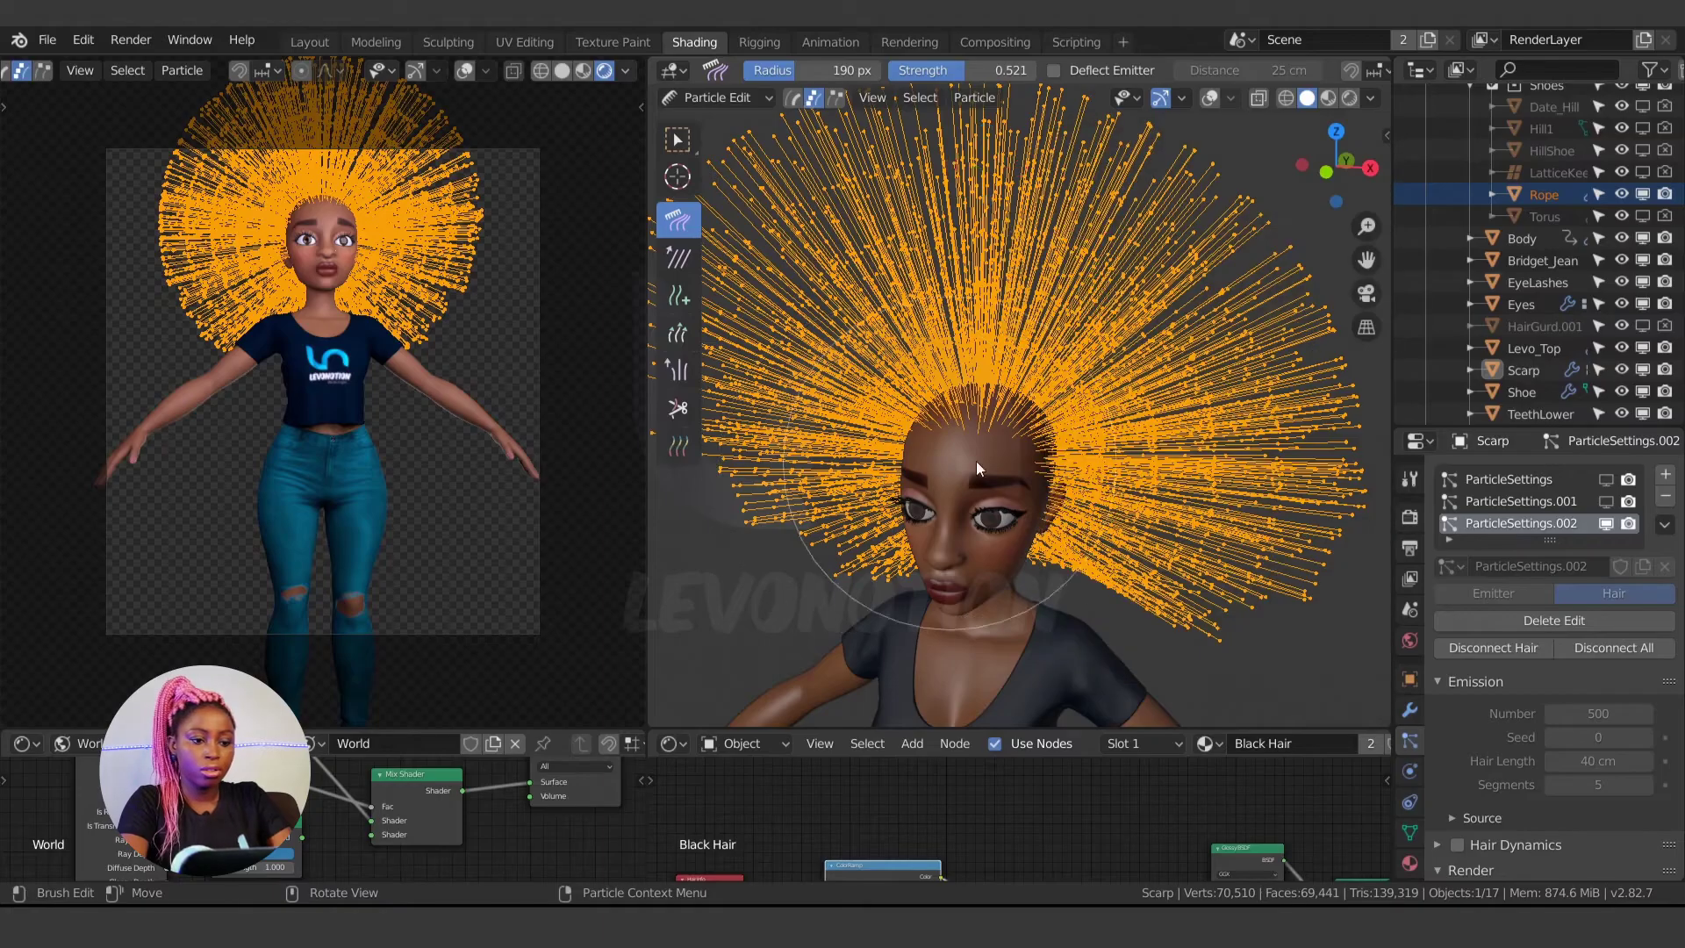
- Try a comb stroke on the hair guides beside the head and undo it
middle_drag(928, 463, 968, 529)
mouse_move(1081, 490)
mouse_down()
mouse_move(1248, 428)
mouse_move(1260, 406)
mouse_up()
middle_drag(923, 518, 1088, 523)
key(ctrl+z)
middle_drag(960, 493, 978, 403)
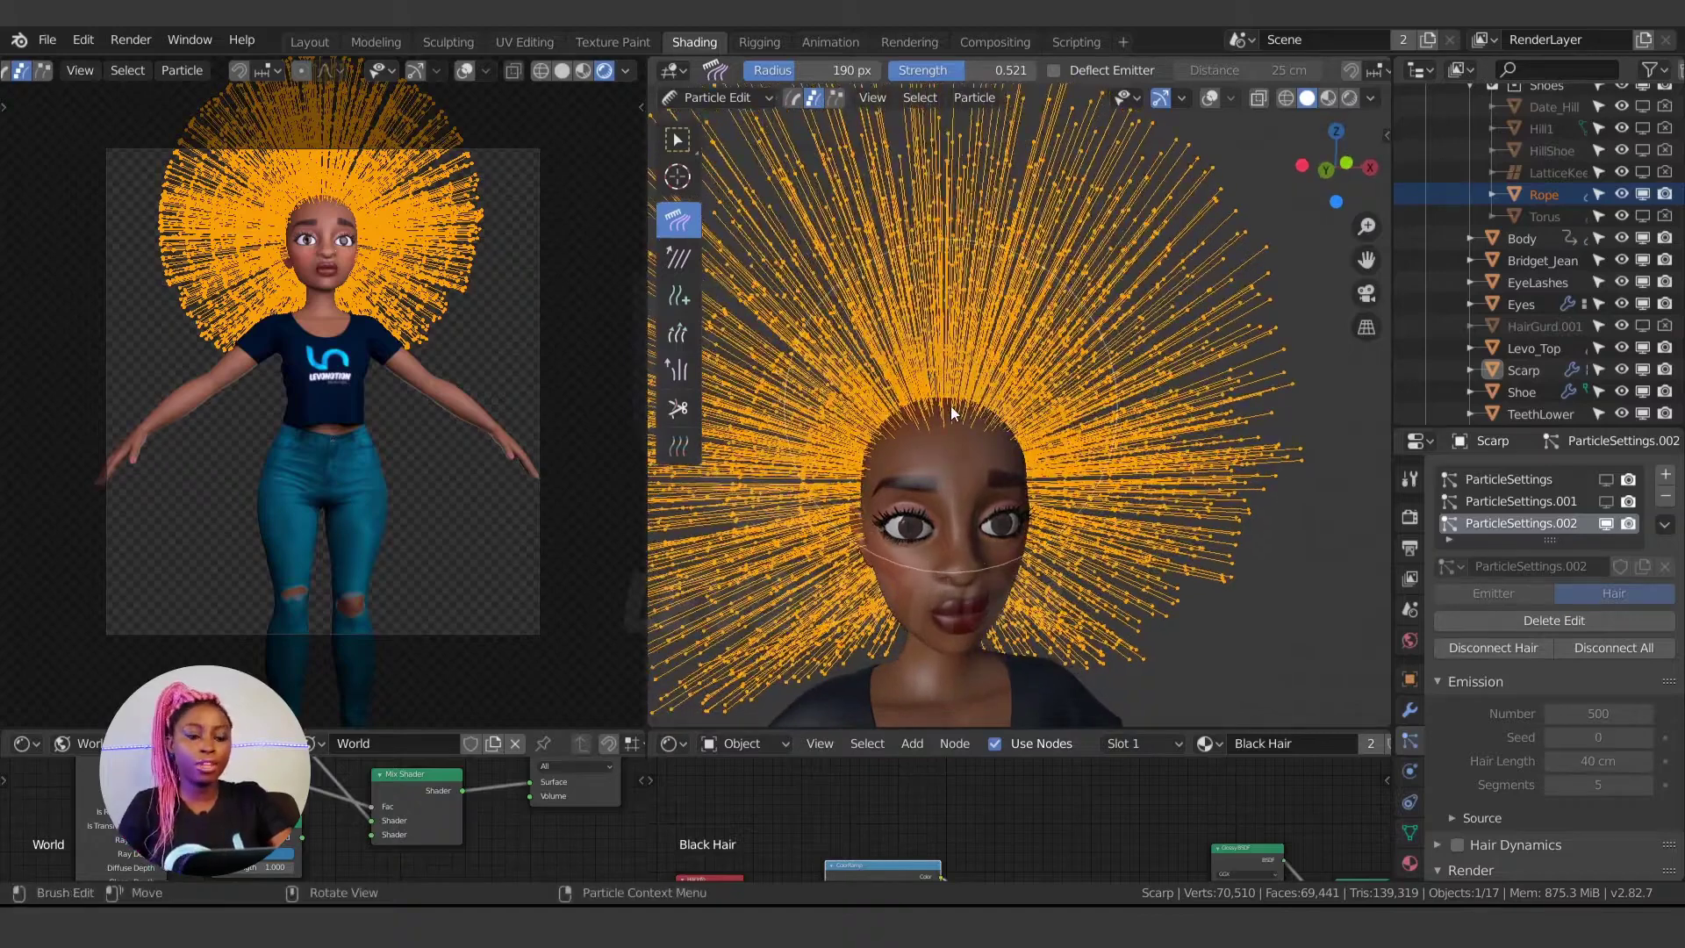
- Show the character from the front and deselect all hair guides
scroll(952, 401, down, 2)
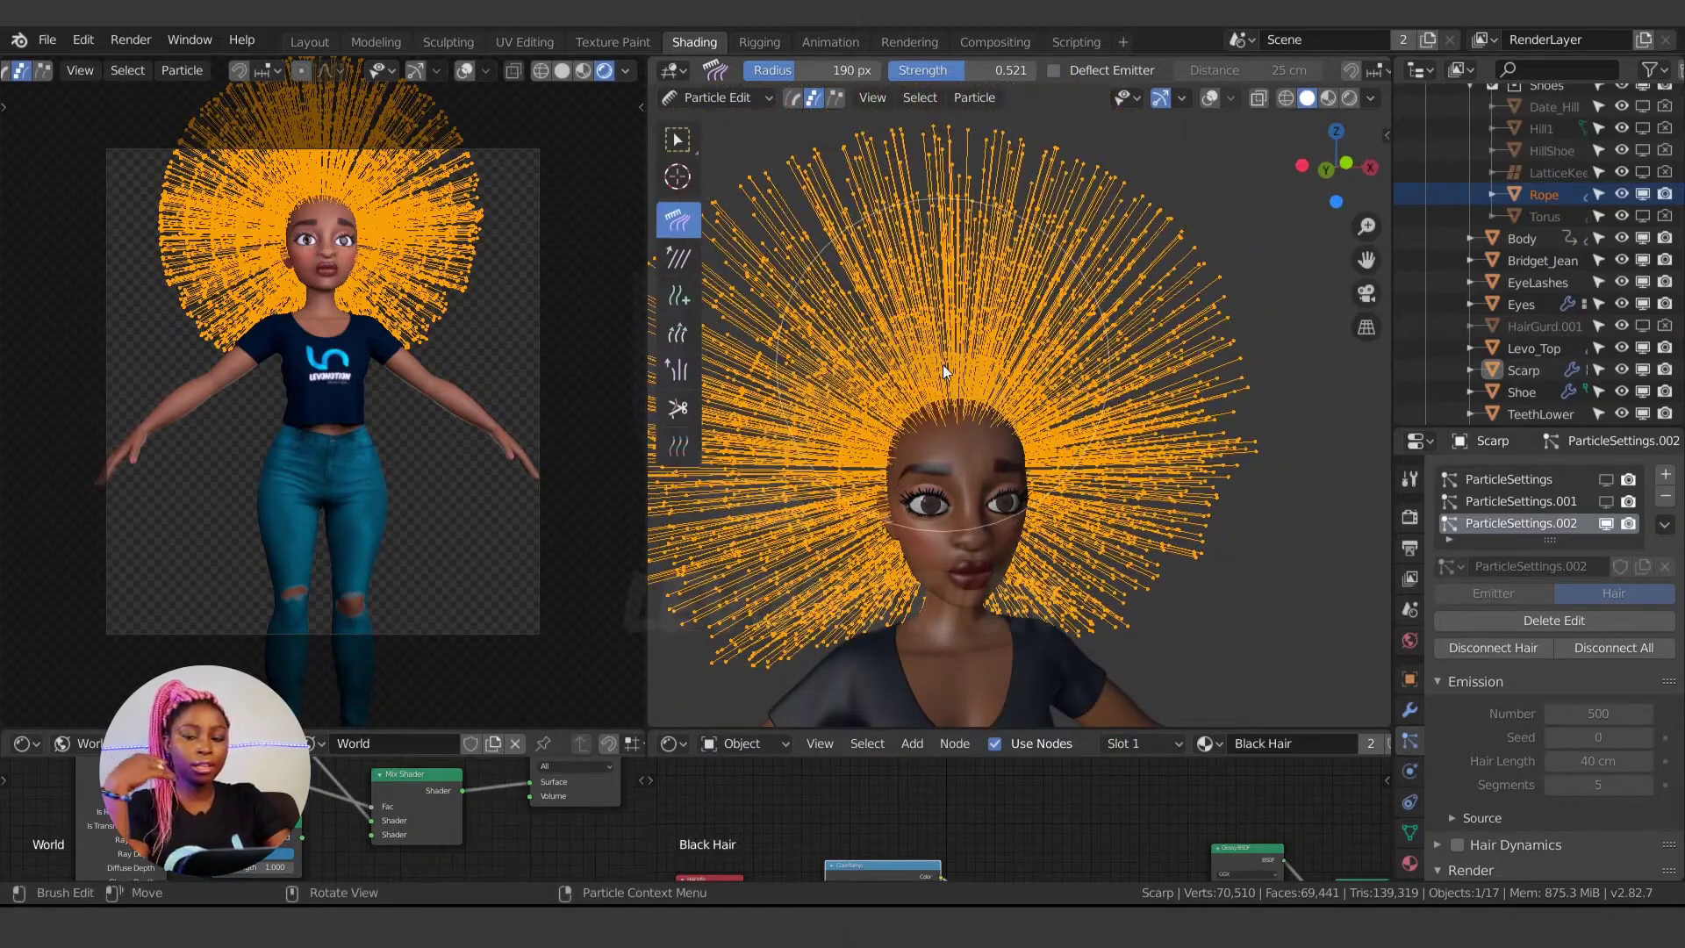
scroll(941, 365, down, 1)
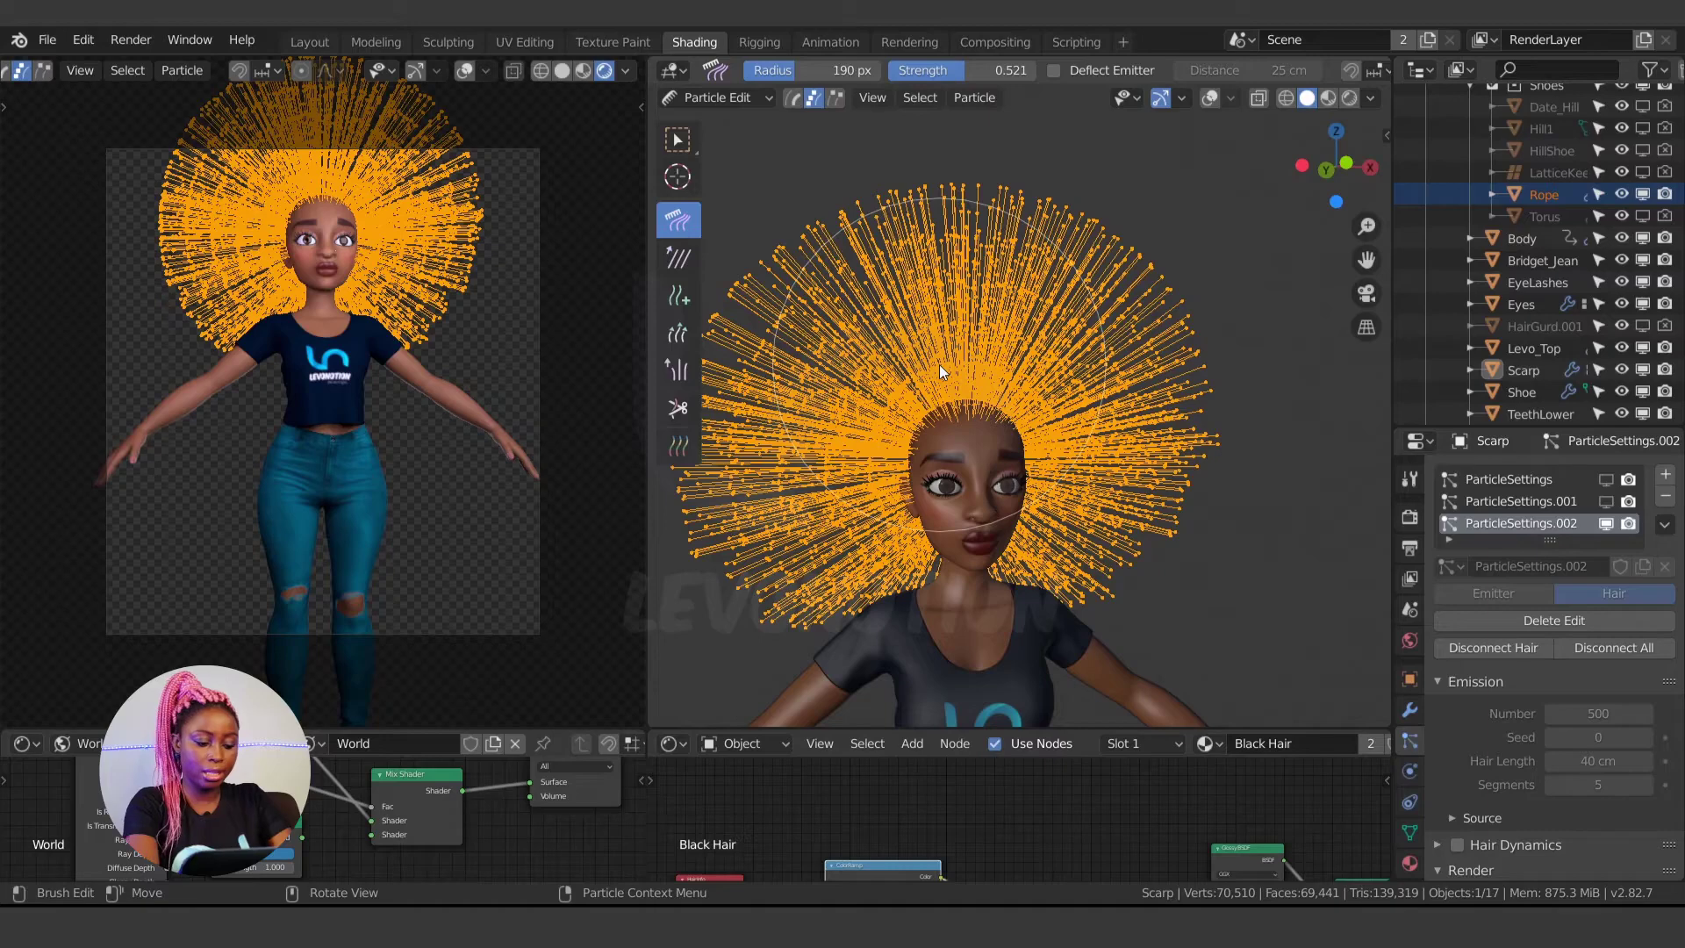
key(KP_1)
scroll(950, 413, down, 1)
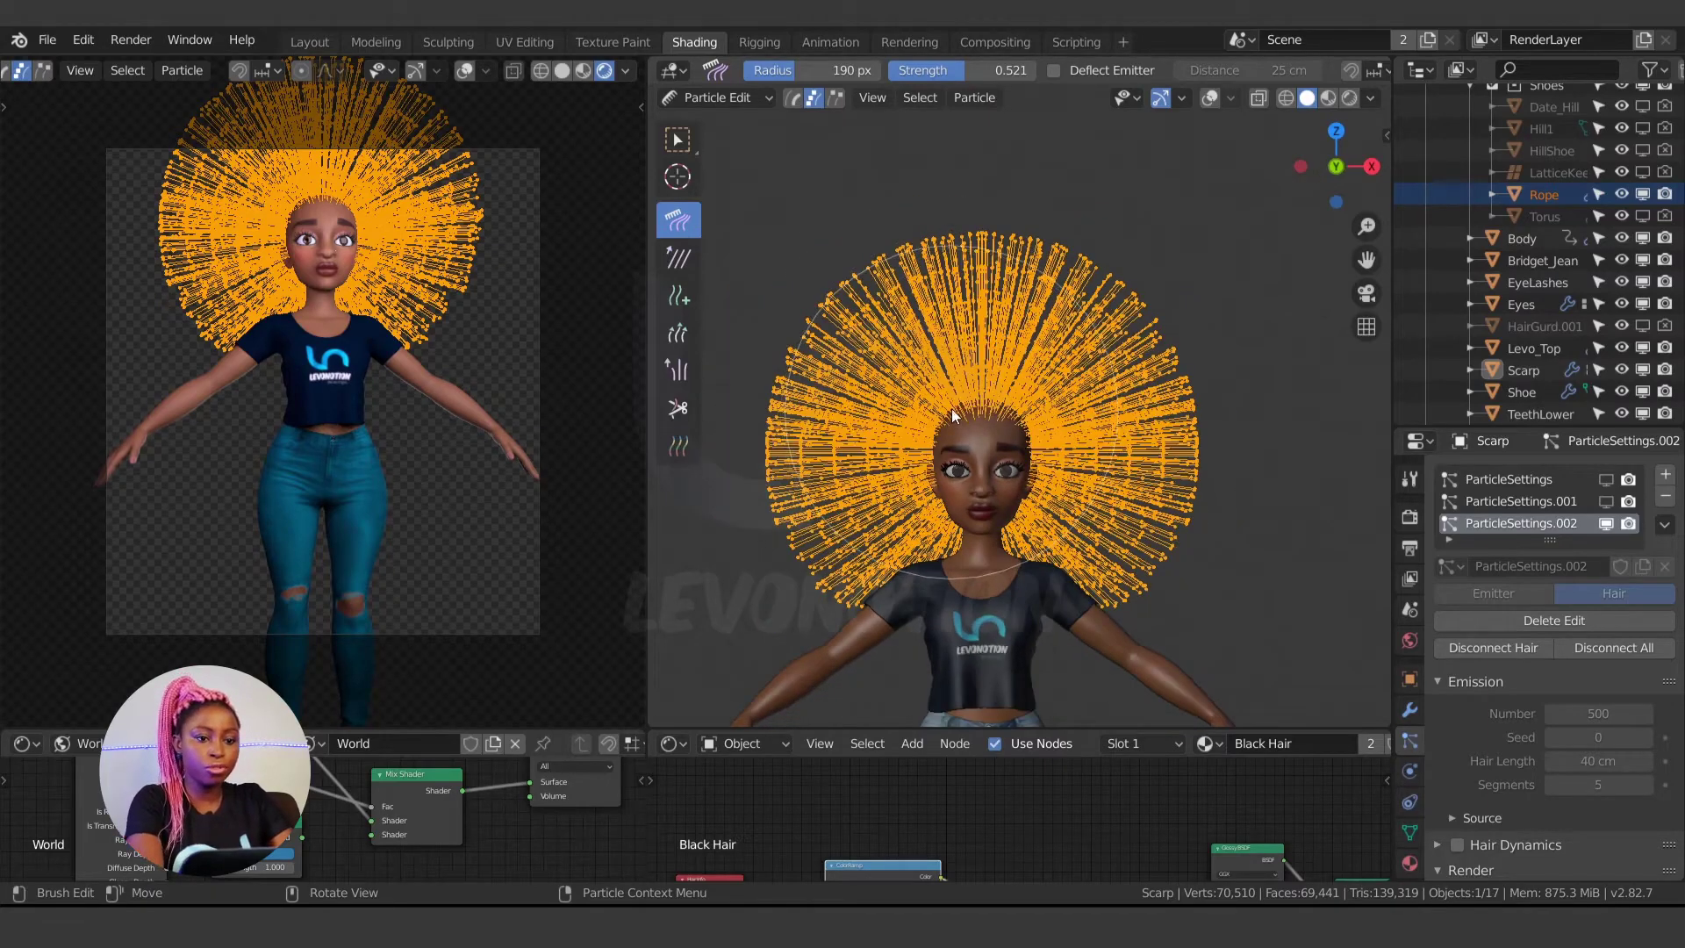
scroll(935, 458, up, 2)
scroll(889, 385, down, 2)
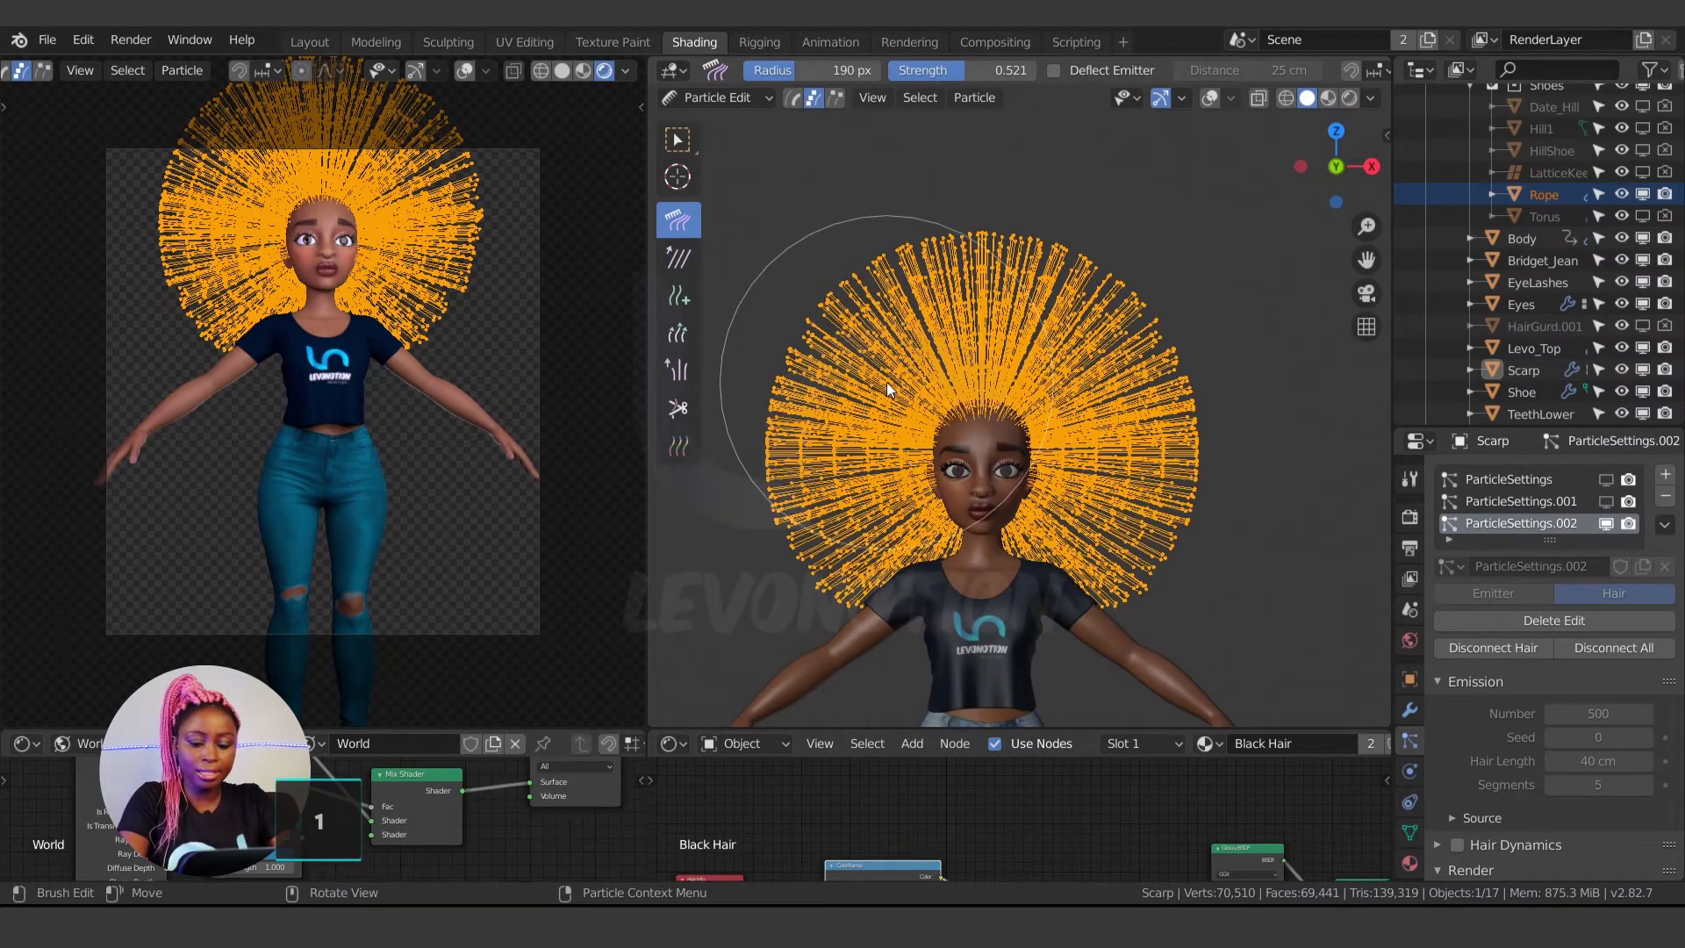
right_click(859, 370)
click(857, 368)
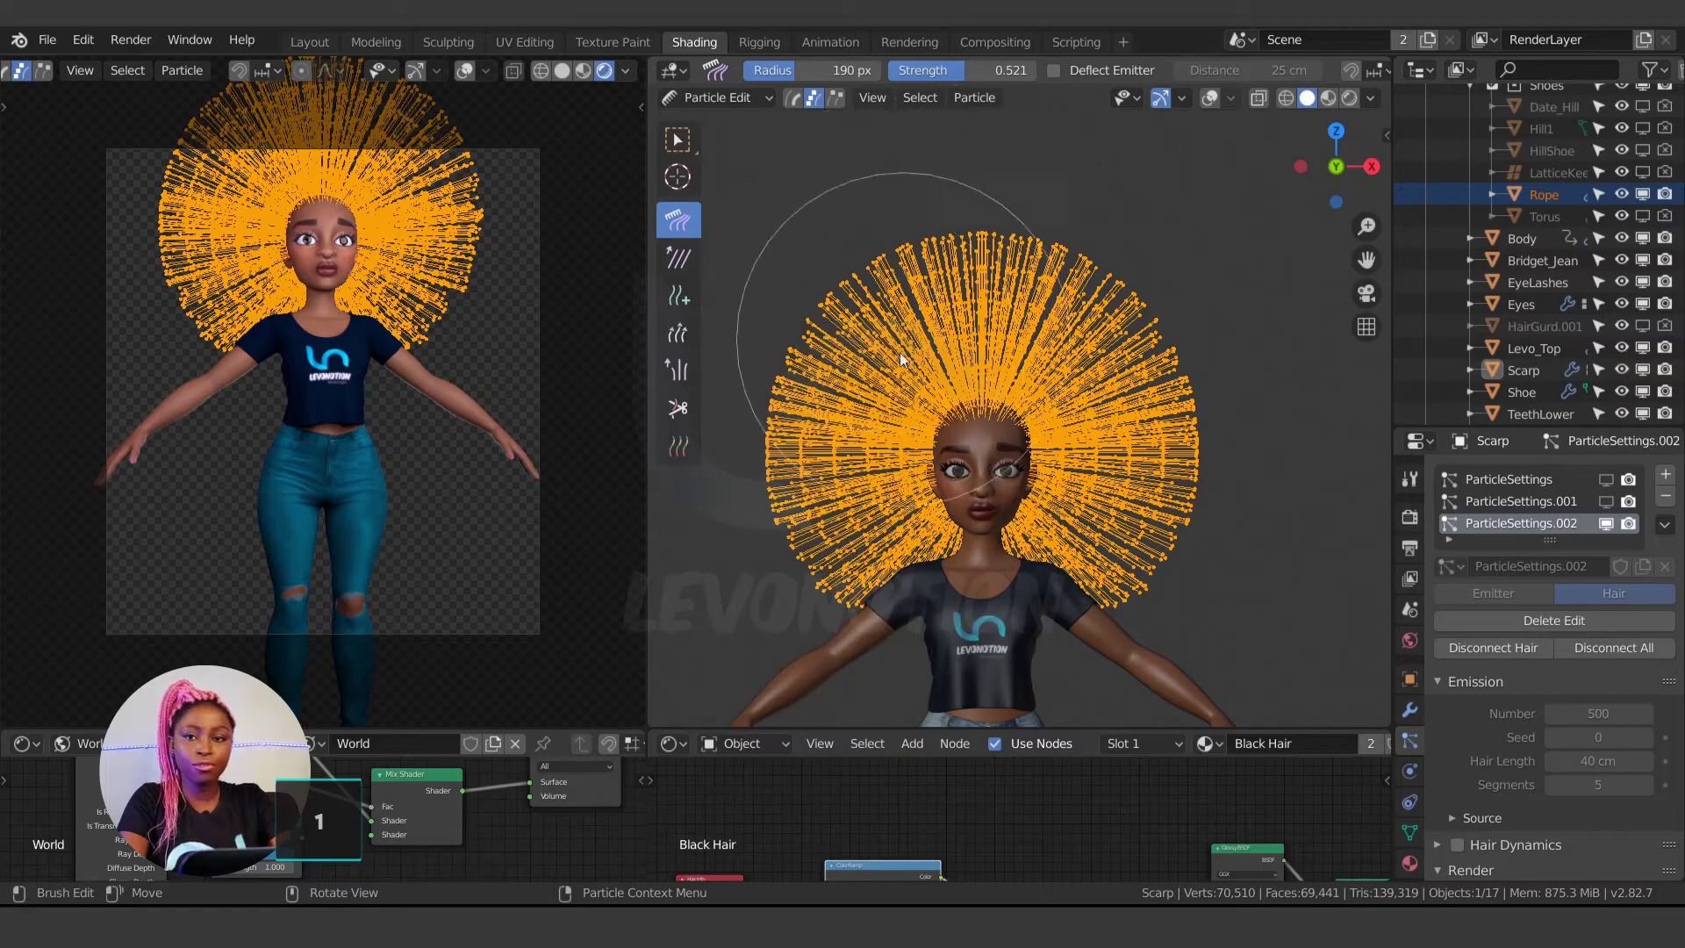
key(alt+a)
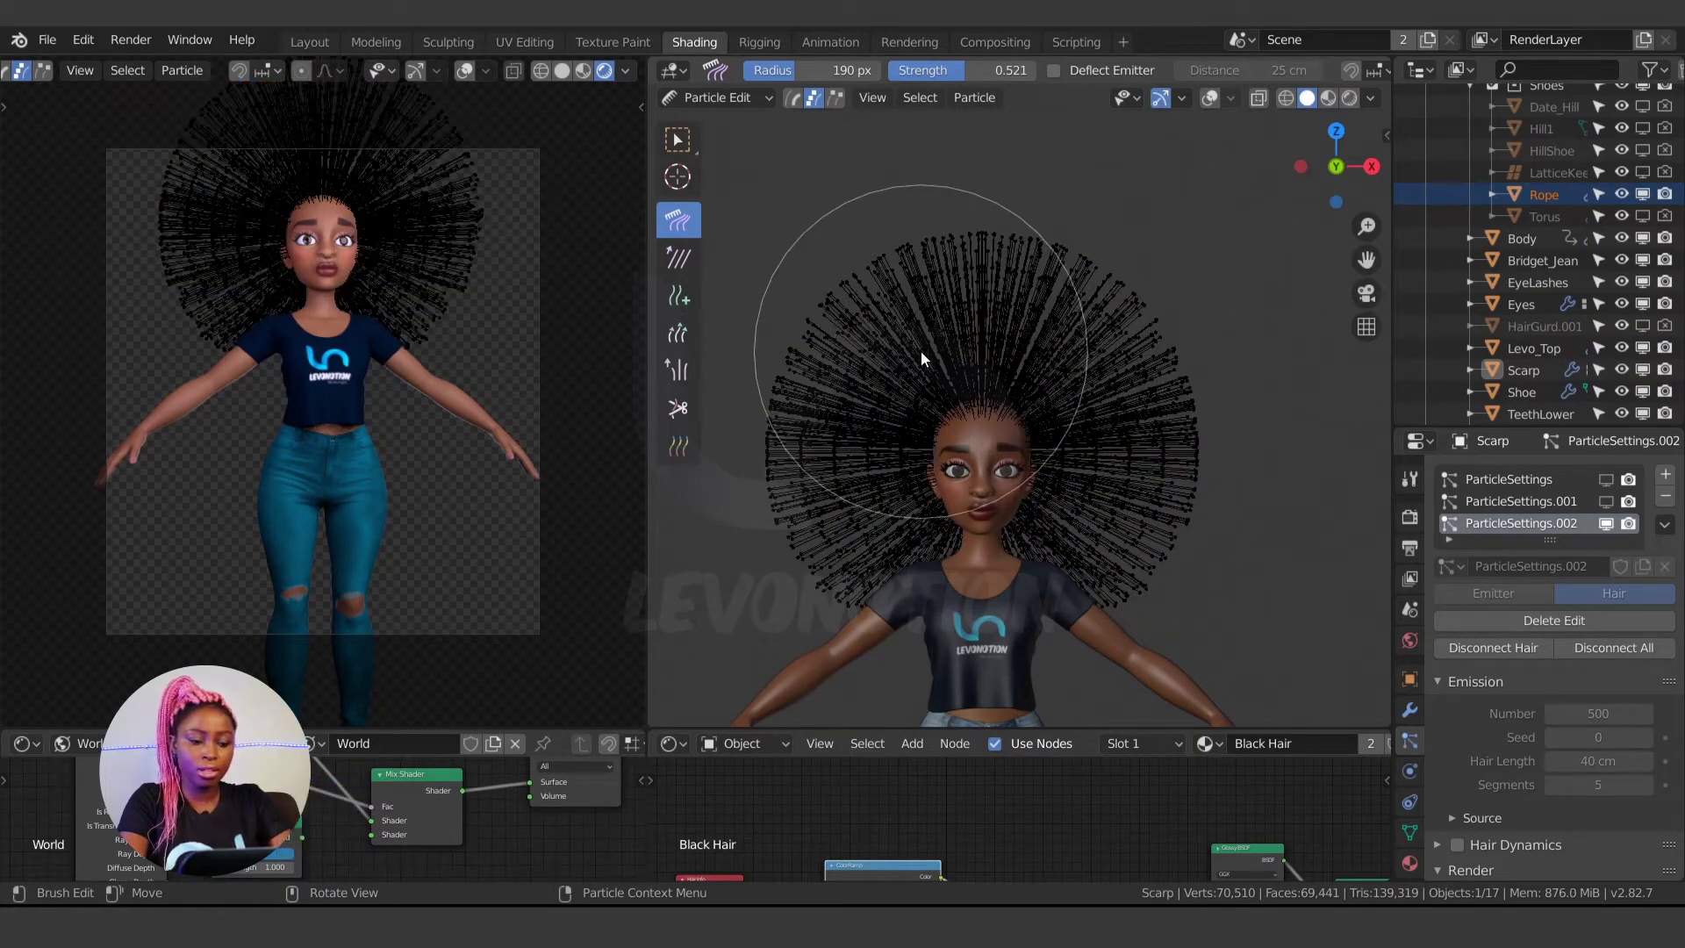
- Circle-select every hair guide on the character's right half of the head, up to the centre parting
key(c)
mouse_move(863, 260)
mouse_down()
mouse_move(802, 444)
mouse_move(882, 633)
mouse_move(883, 390)
mouse_move(854, 237)
mouse_move(896, 365)
mouse_move(923, 211)
mouse_move(916, 430)
mouse_move(938, 675)
mouse_move(936, 199)
mouse_move(922, 623)
mouse_up()
key(Escape)
scroll(959, 492, up, 5)
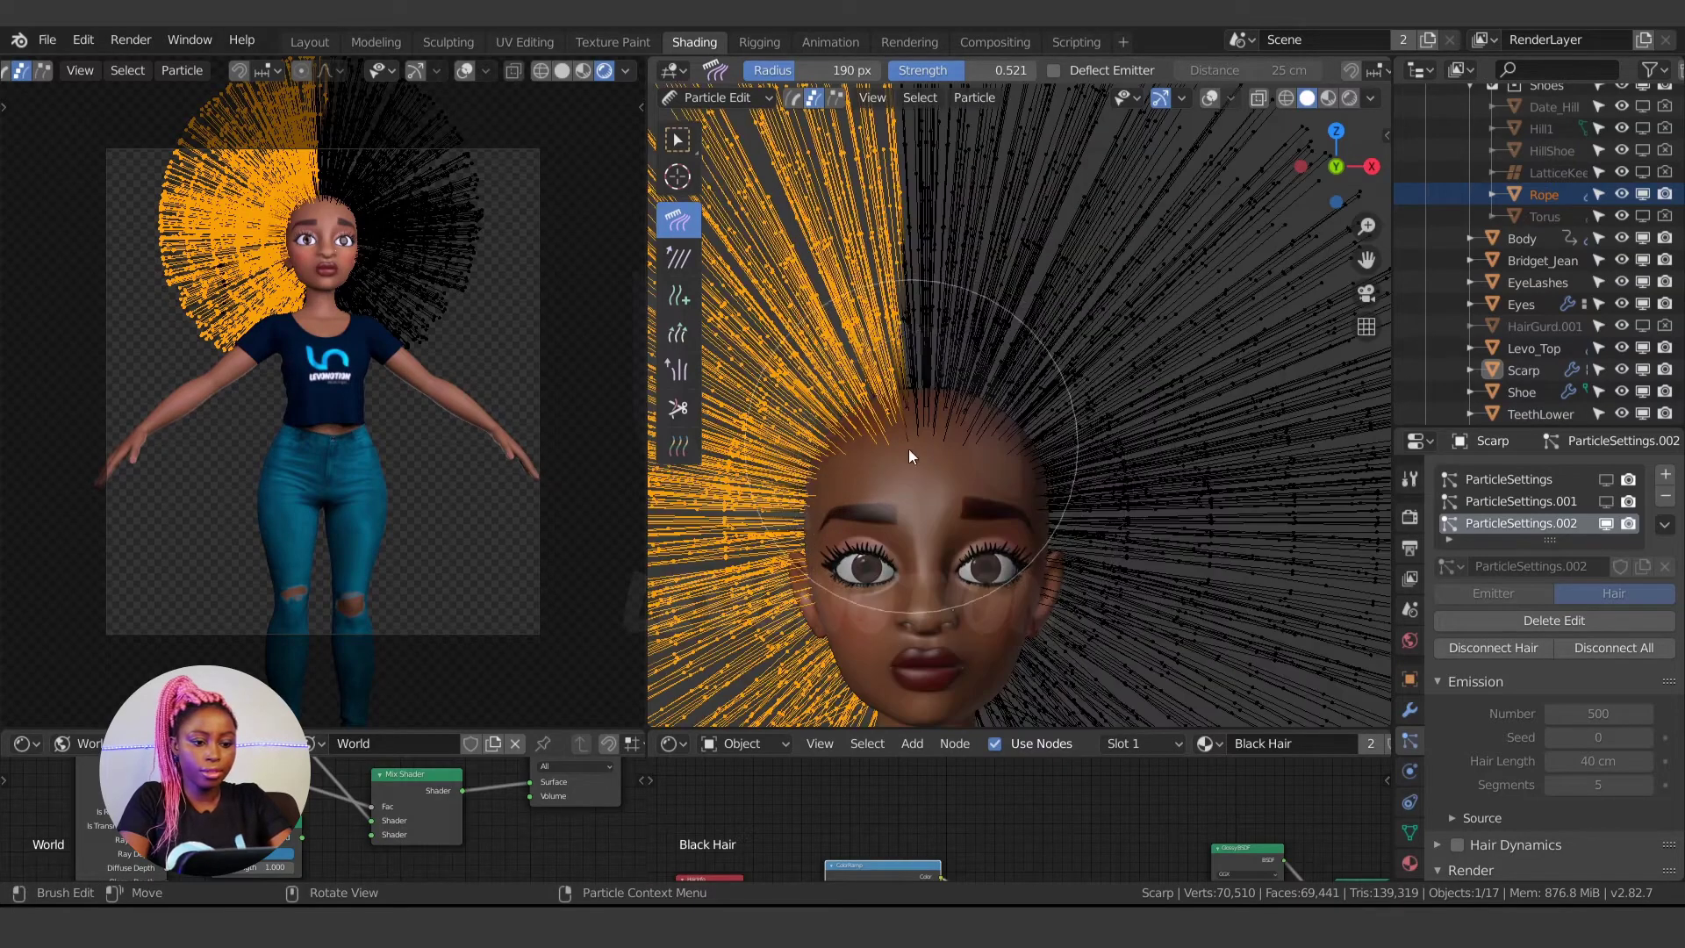
scroll(974, 457, up, 2)
key(c)
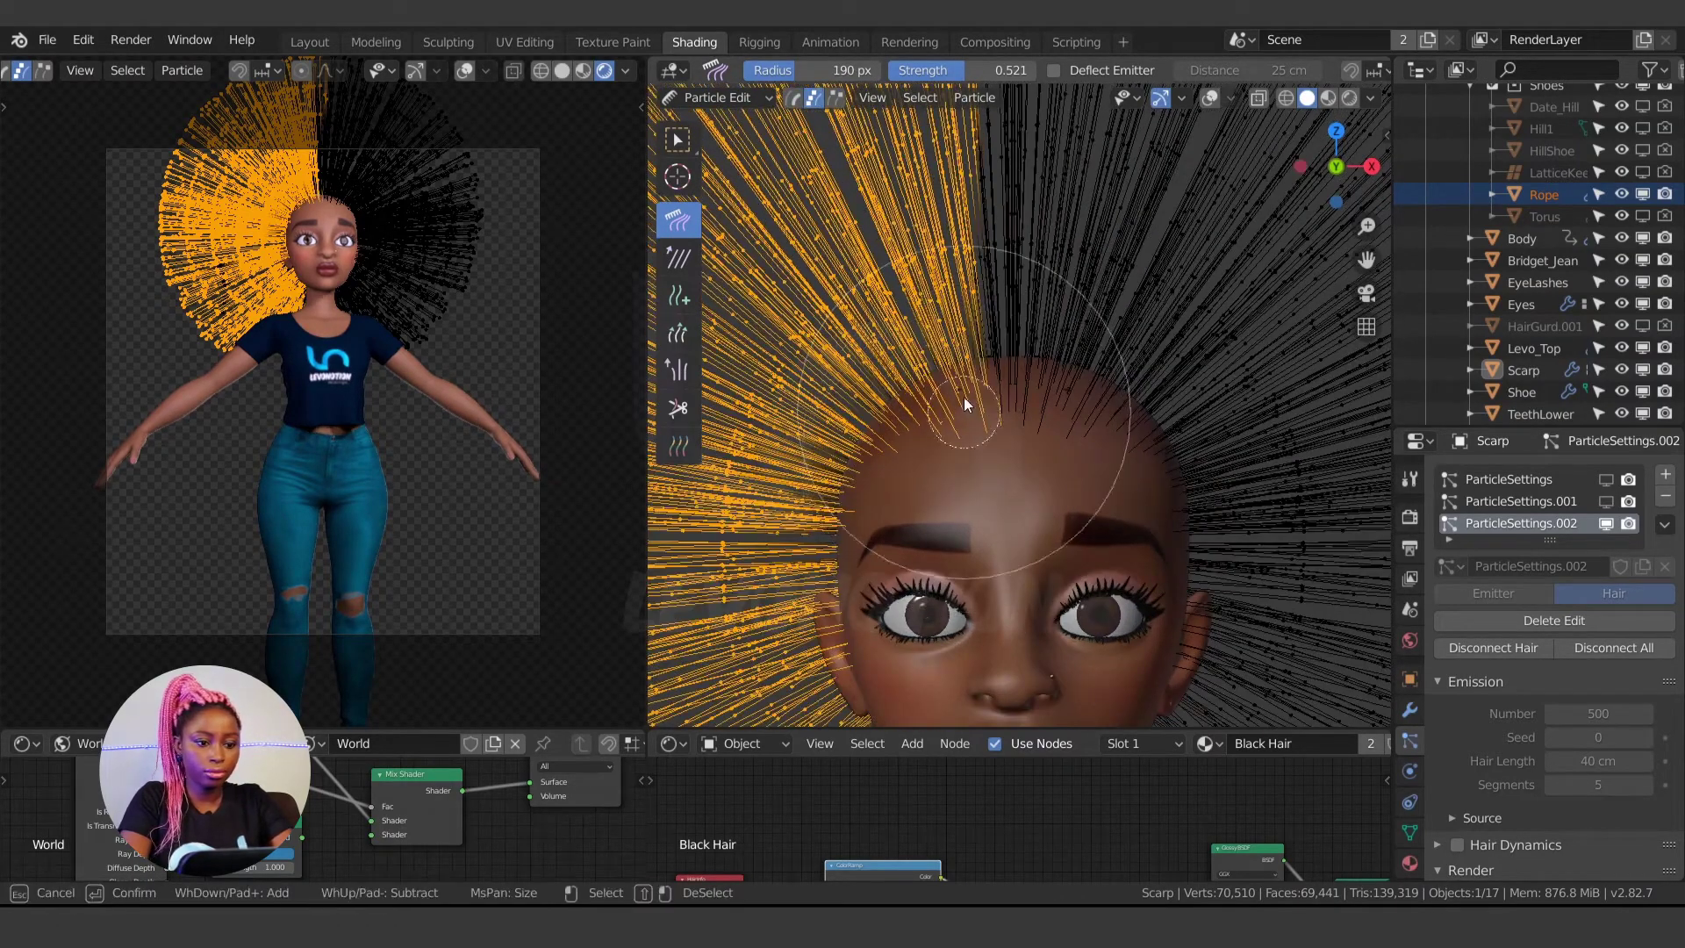
mouse_move(973, 430)
mouse_down()
mouse_move(962, 268)
mouse_move(964, 344)
mouse_up()
key(Escape)
- Try to delete the selected guides as particles with X Mirror enabled, and undo the deletion
key(x)
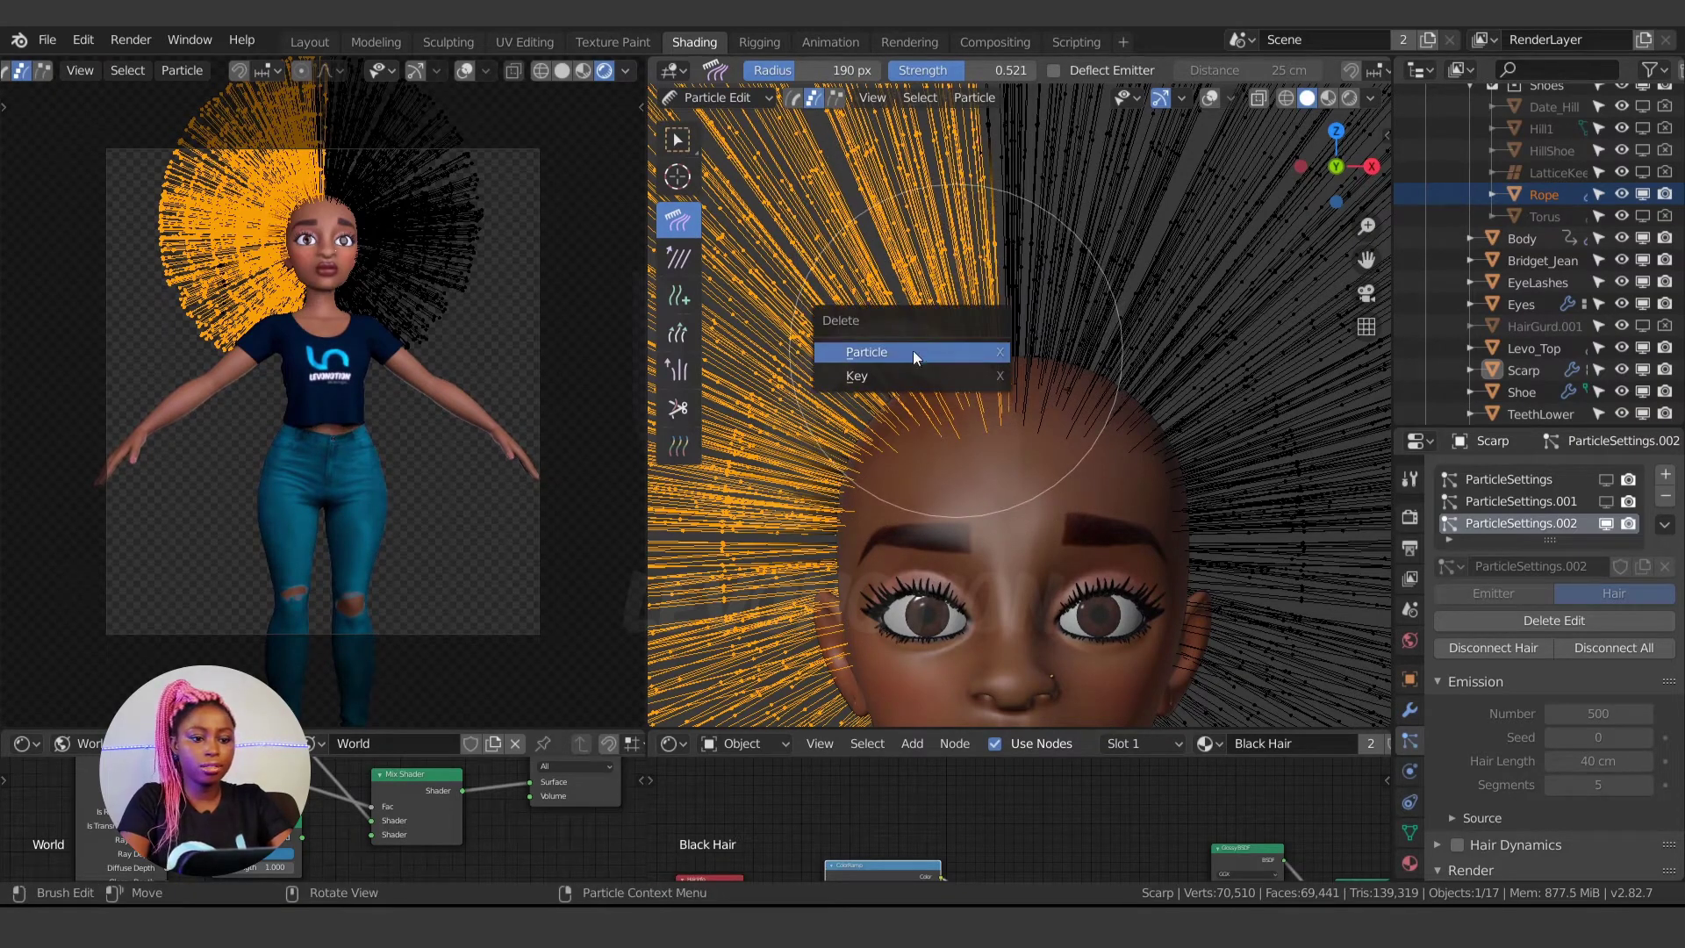
click(883, 351)
scroll(884, 350, down, 2)
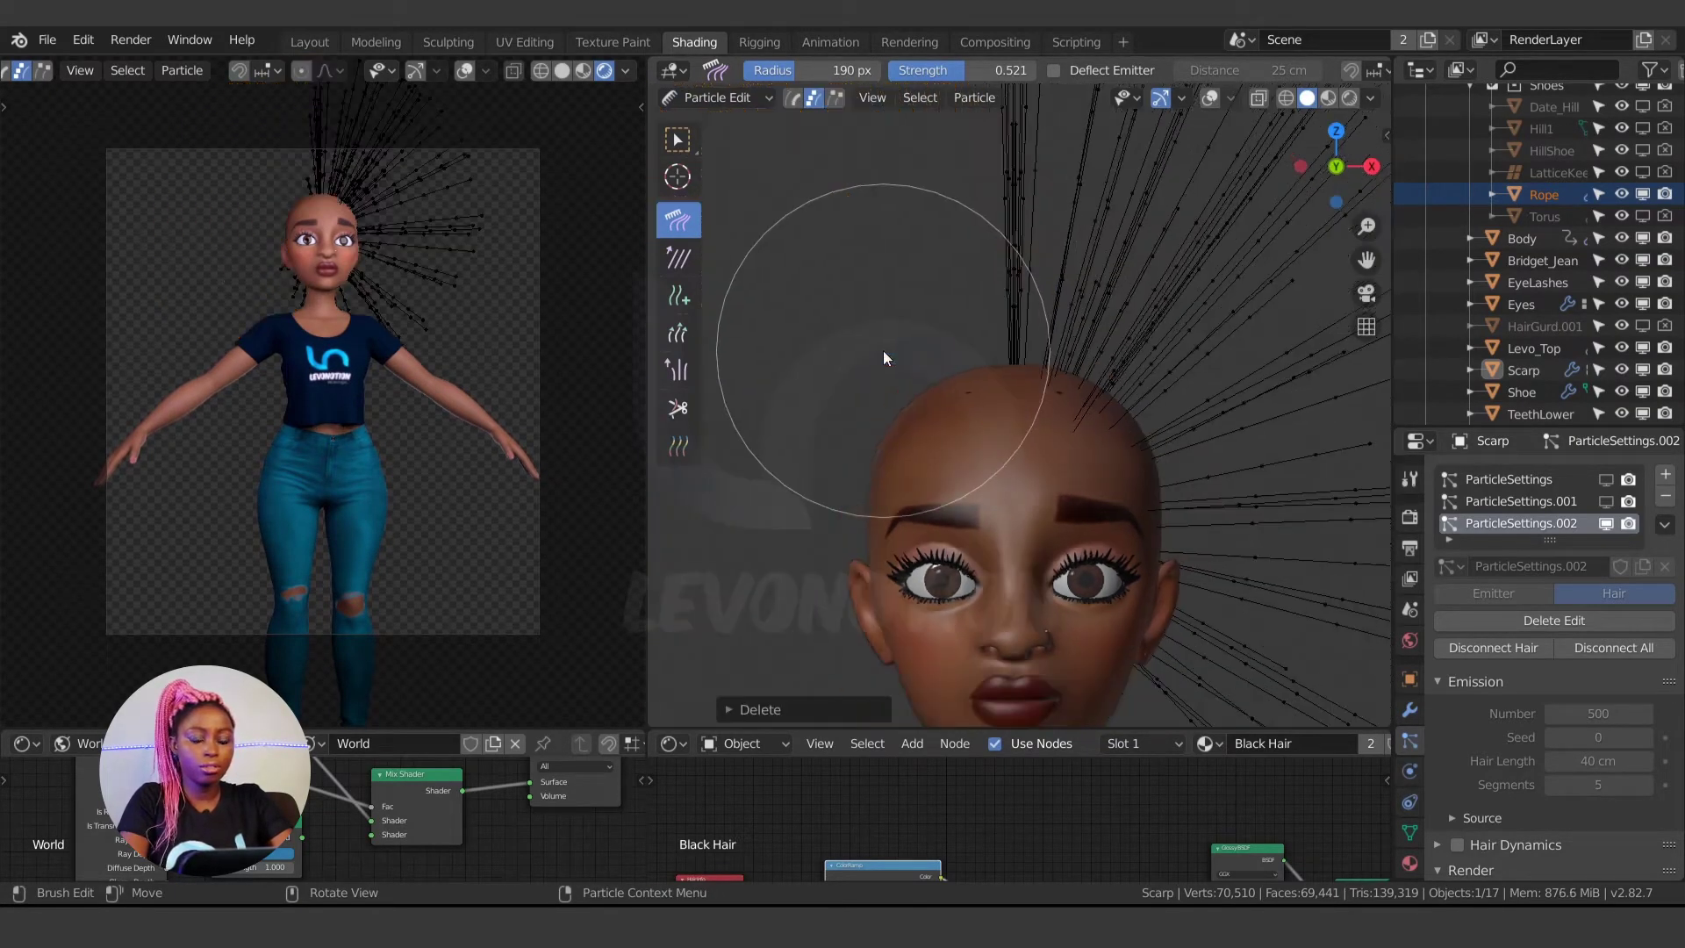
key(ctrl+z)
- Turn off X Mirror and delete the selected half of the hair guides as particles
key(n)
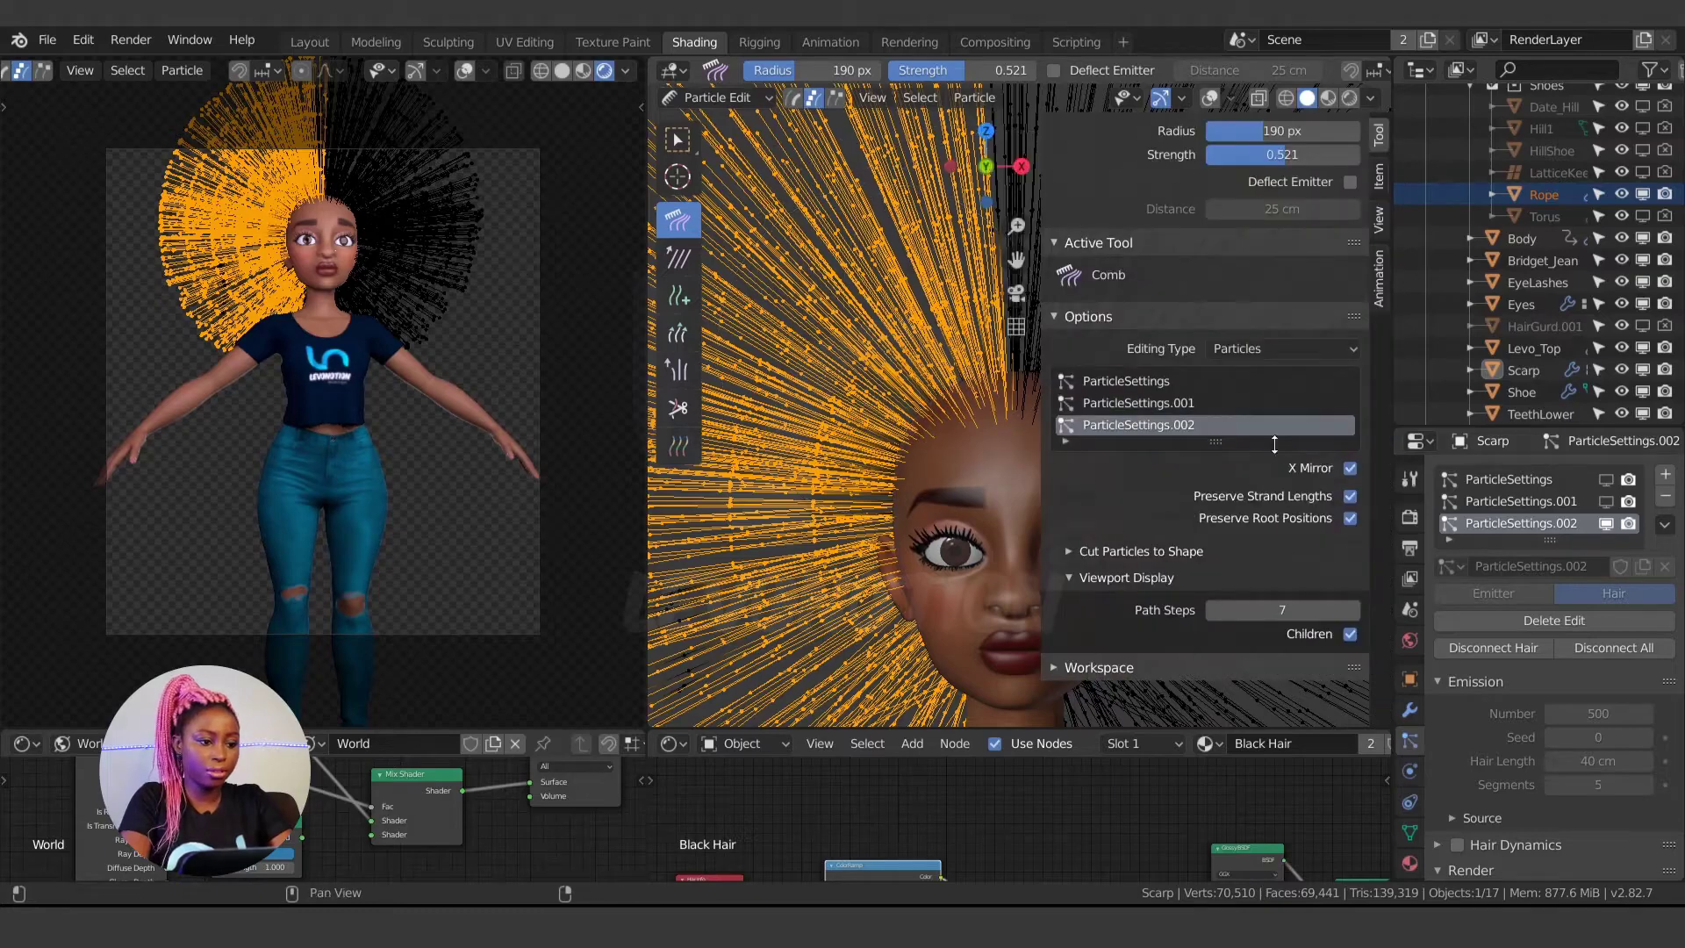
key(n)
scroll(897, 387, down, 3)
key(x)
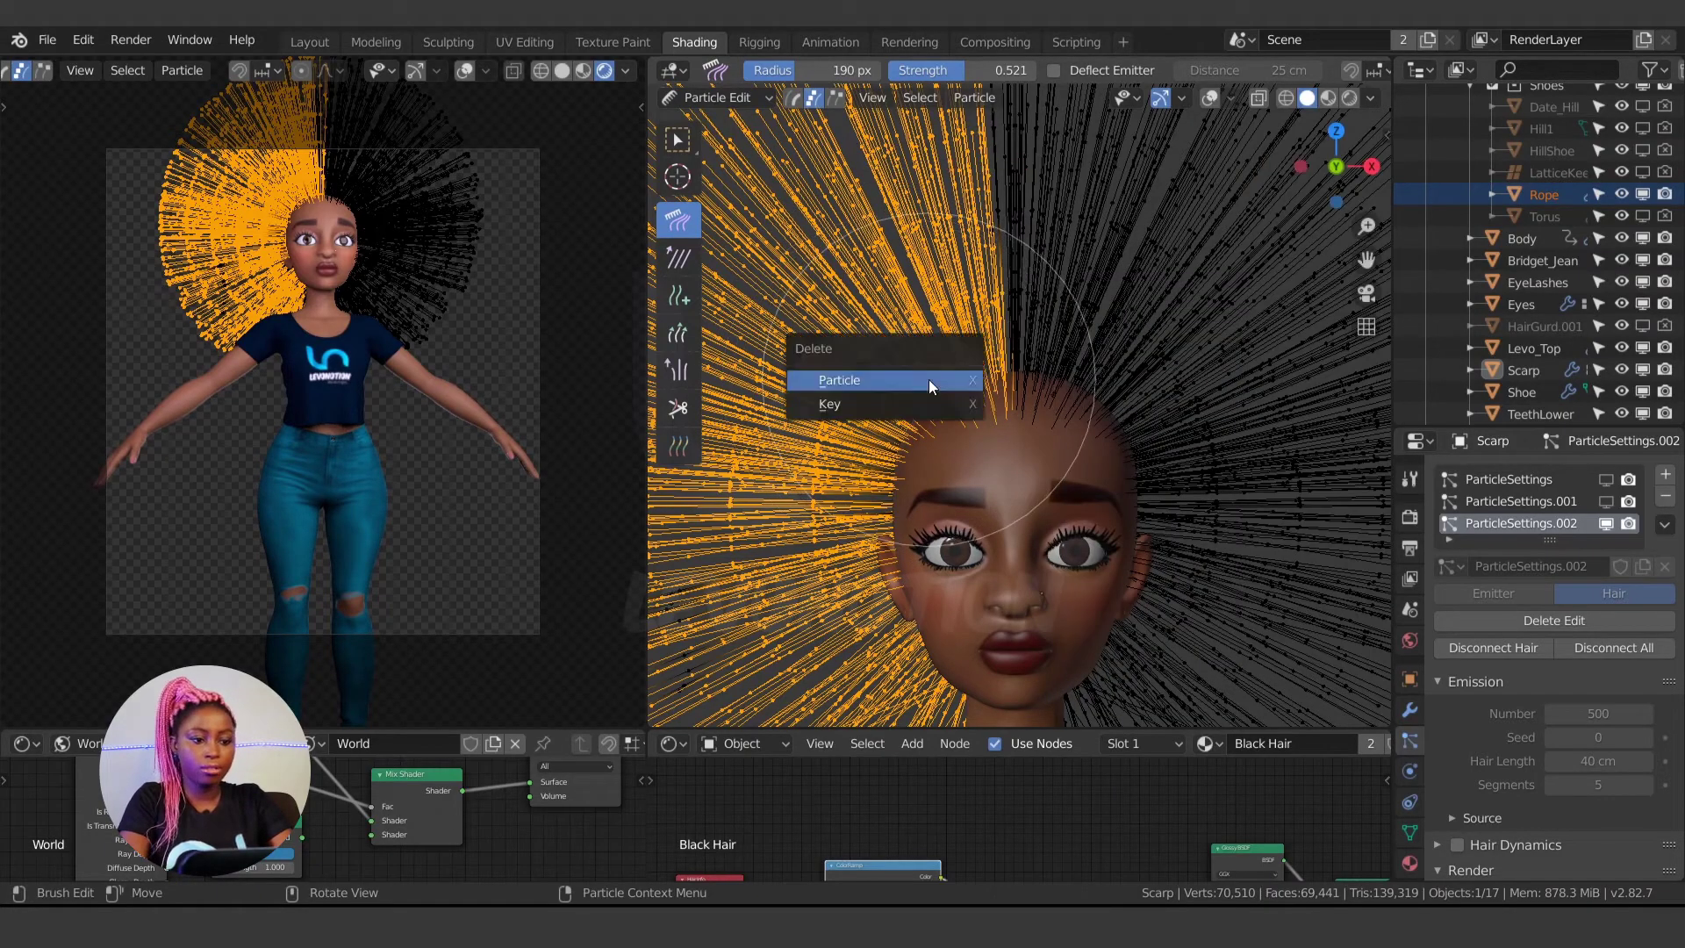
click(928, 379)
scroll(911, 411, down, 3)
scroll(985, 396, up, 3)
scroll(959, 422, down, 5)
middle_drag(959, 423, 978, 480)
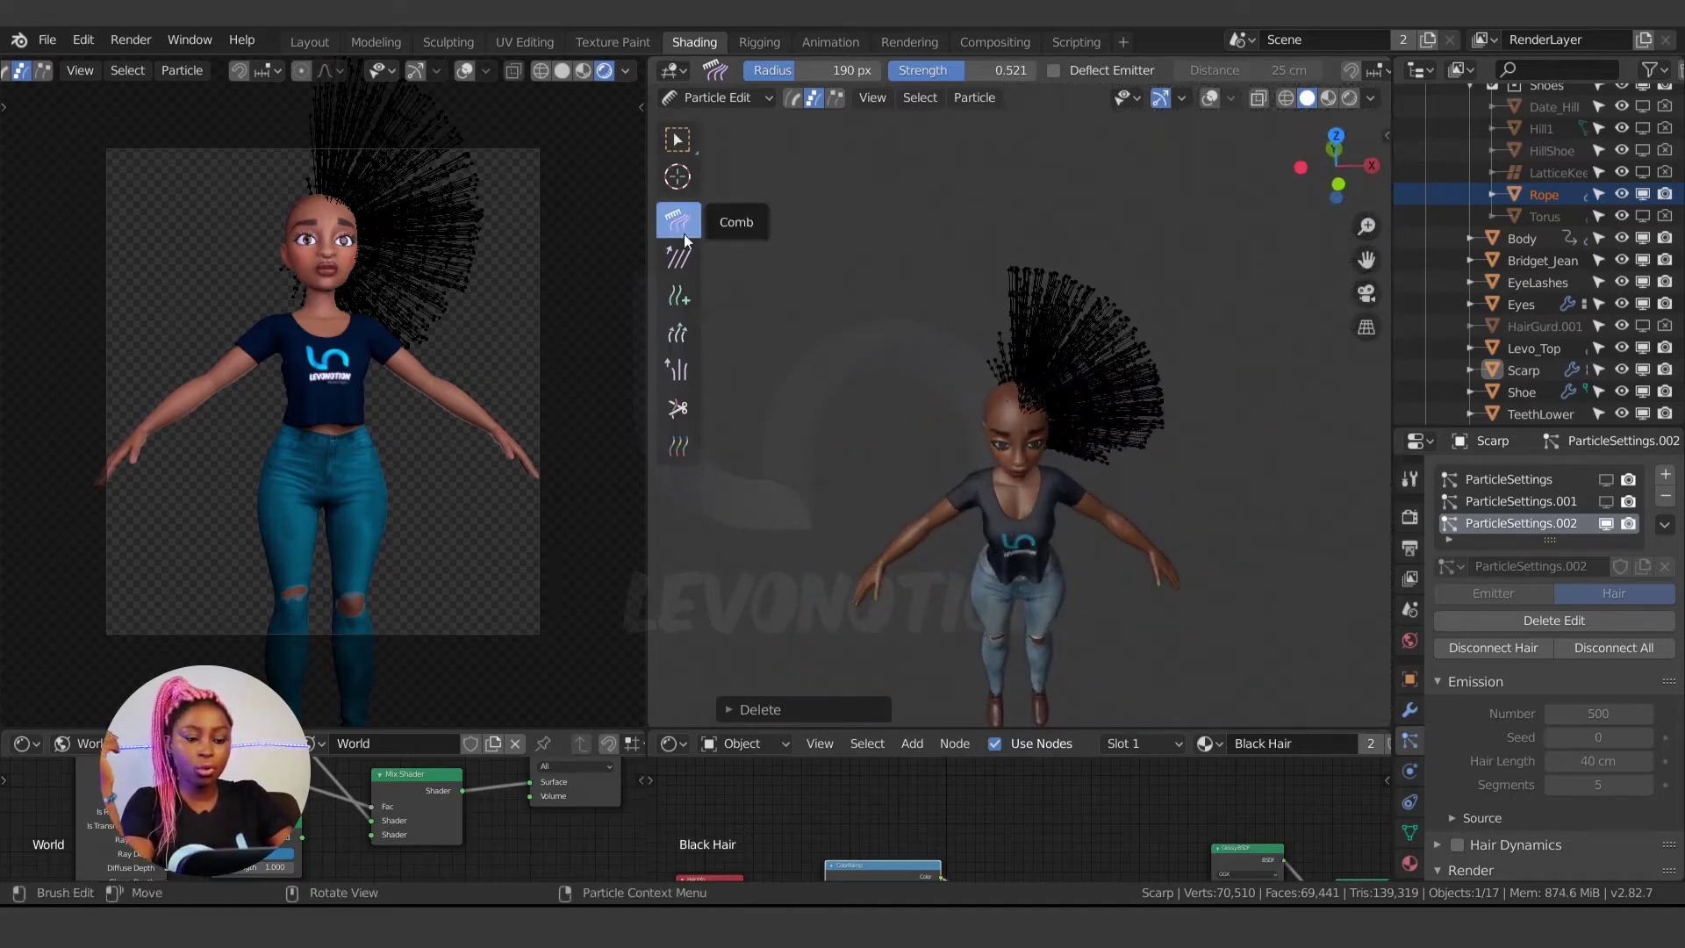
- Set the Comb brush radius to 126 px and comb the remaining half of the hair down over the side and back
scroll(1071, 424, up, 2)
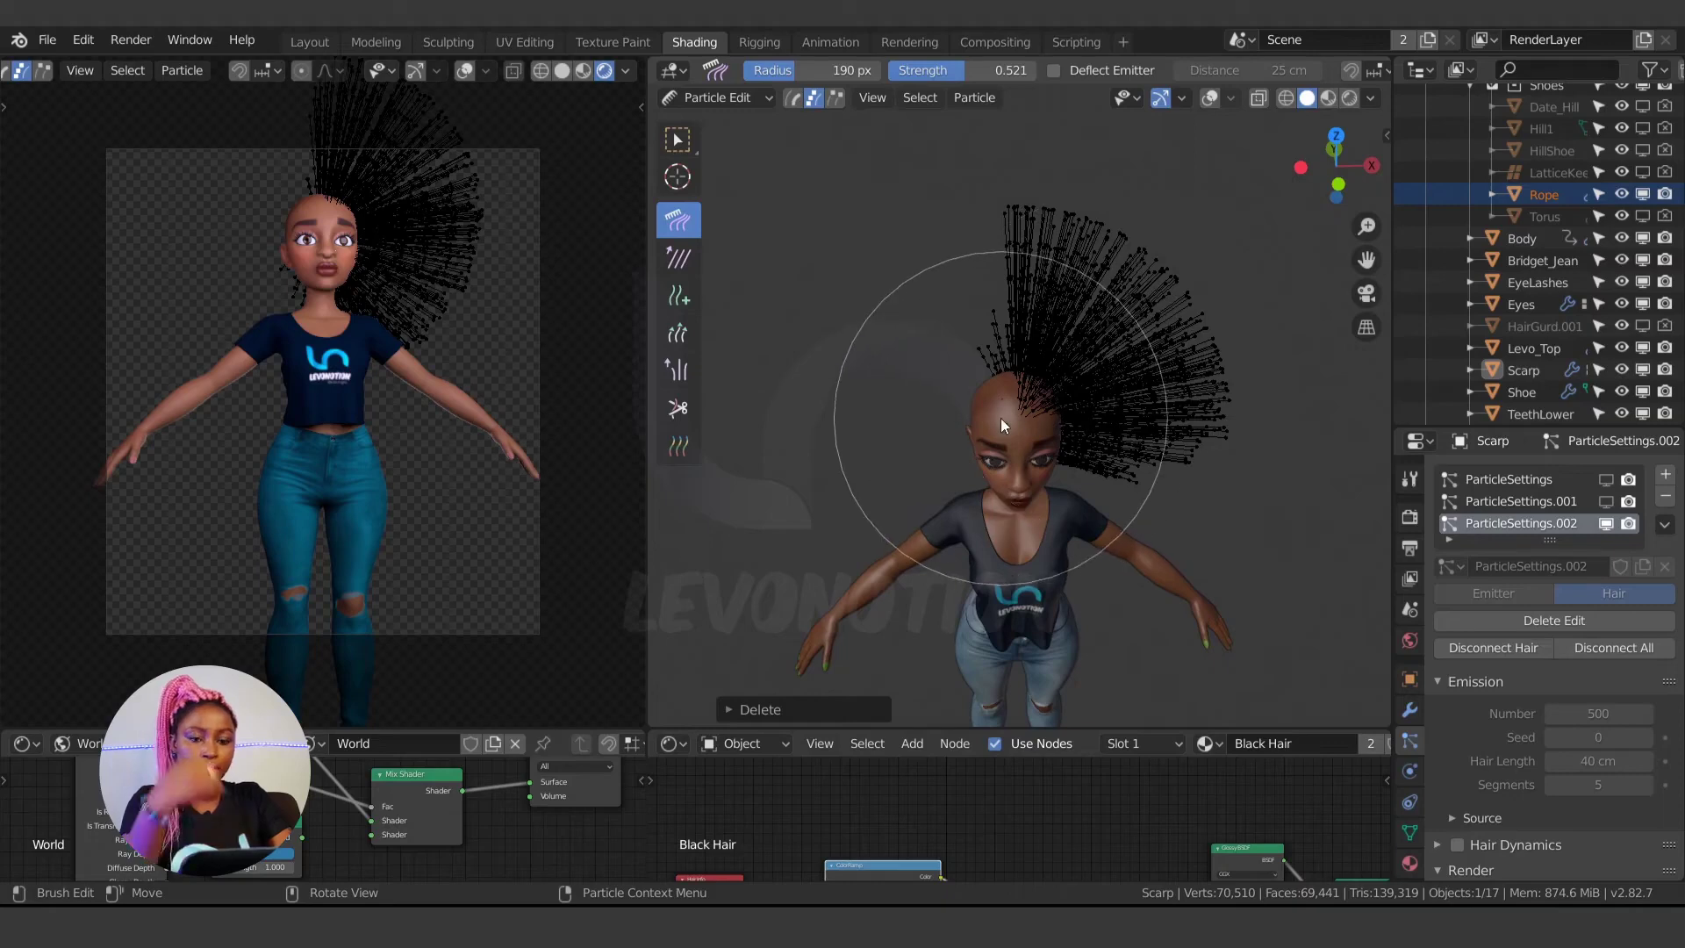
key(f)
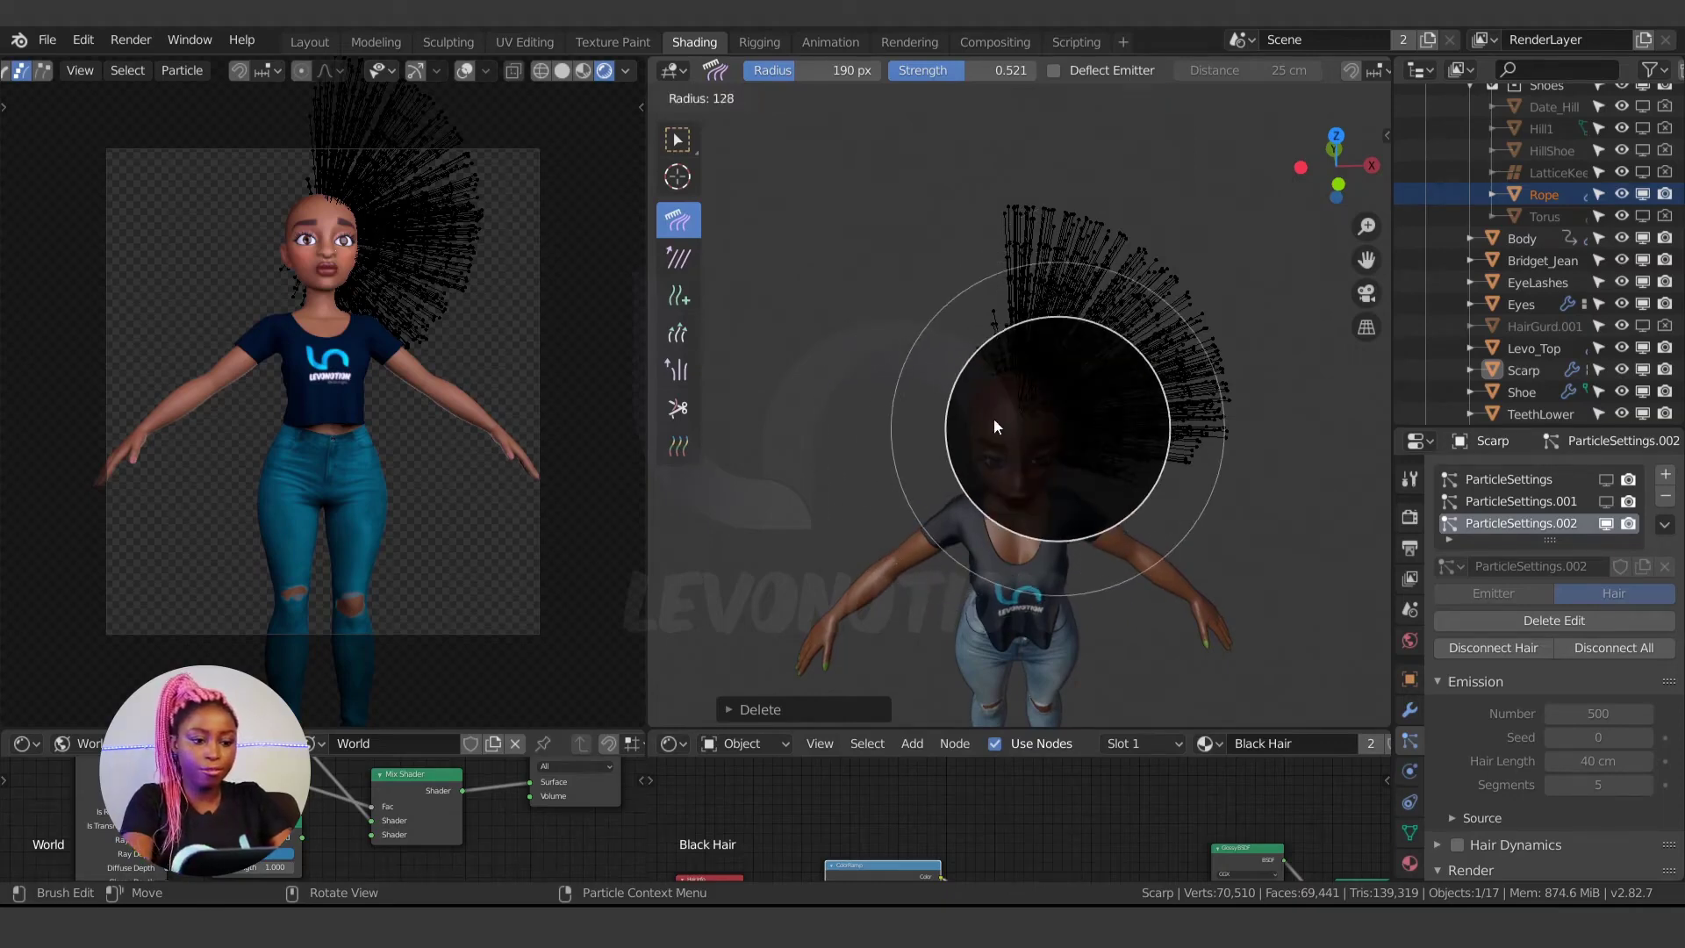
click(999, 424)
middle_drag(999, 424, 991, 372)
scroll(956, 360, up, 1)
mouse_move(950, 290)
mouse_down()
mouse_move(1124, 326)
mouse_move(1229, 412)
mouse_move(1199, 575)
mouse_move(1144, 607)
mouse_move(1139, 513)
mouse_up()
middle_drag(1138, 512, 1169, 312)
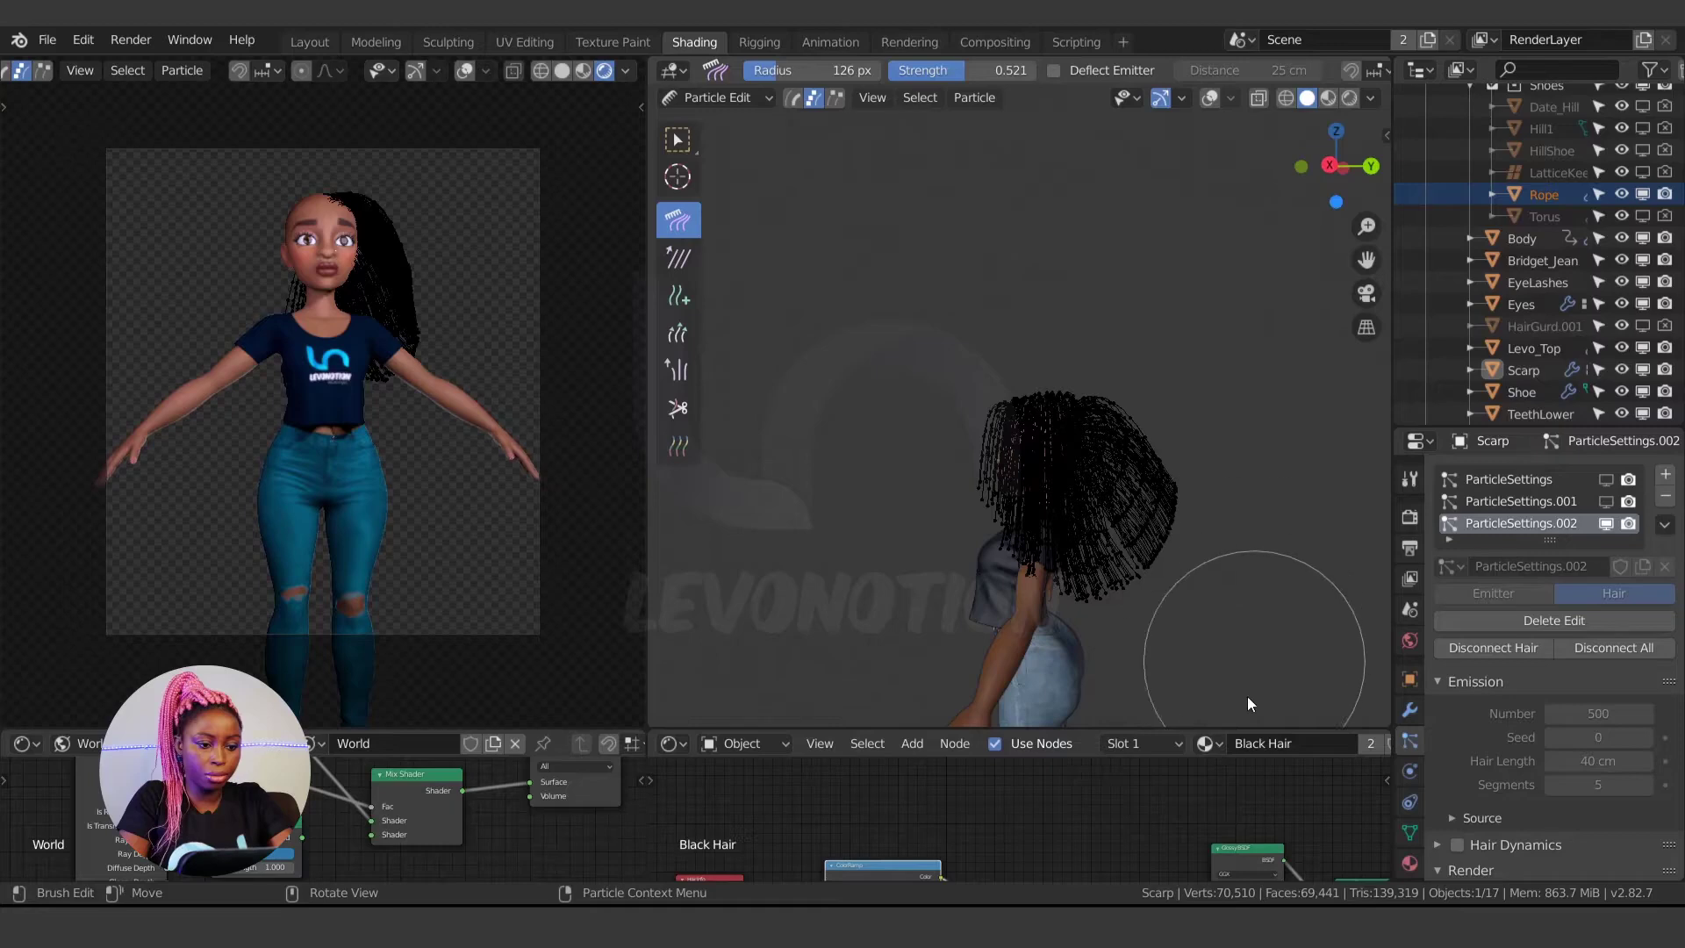
mouse_move(1167, 399)
mouse_down()
mouse_move(1173, 673)
mouse_move(1057, 551)
mouse_move(1124, 566)
mouse_up()
- Set the Comb brush radius to 118 px and comb the side hair downward toward the shoulder
shift+middle_drag(1123, 559, 1007, 423)
key(f)
click(1006, 422)
mouse_move(996, 317)
mouse_down()
mouse_move(999, 439)
mouse_move(1032, 431)
mouse_move(1068, 558)
mouse_up()
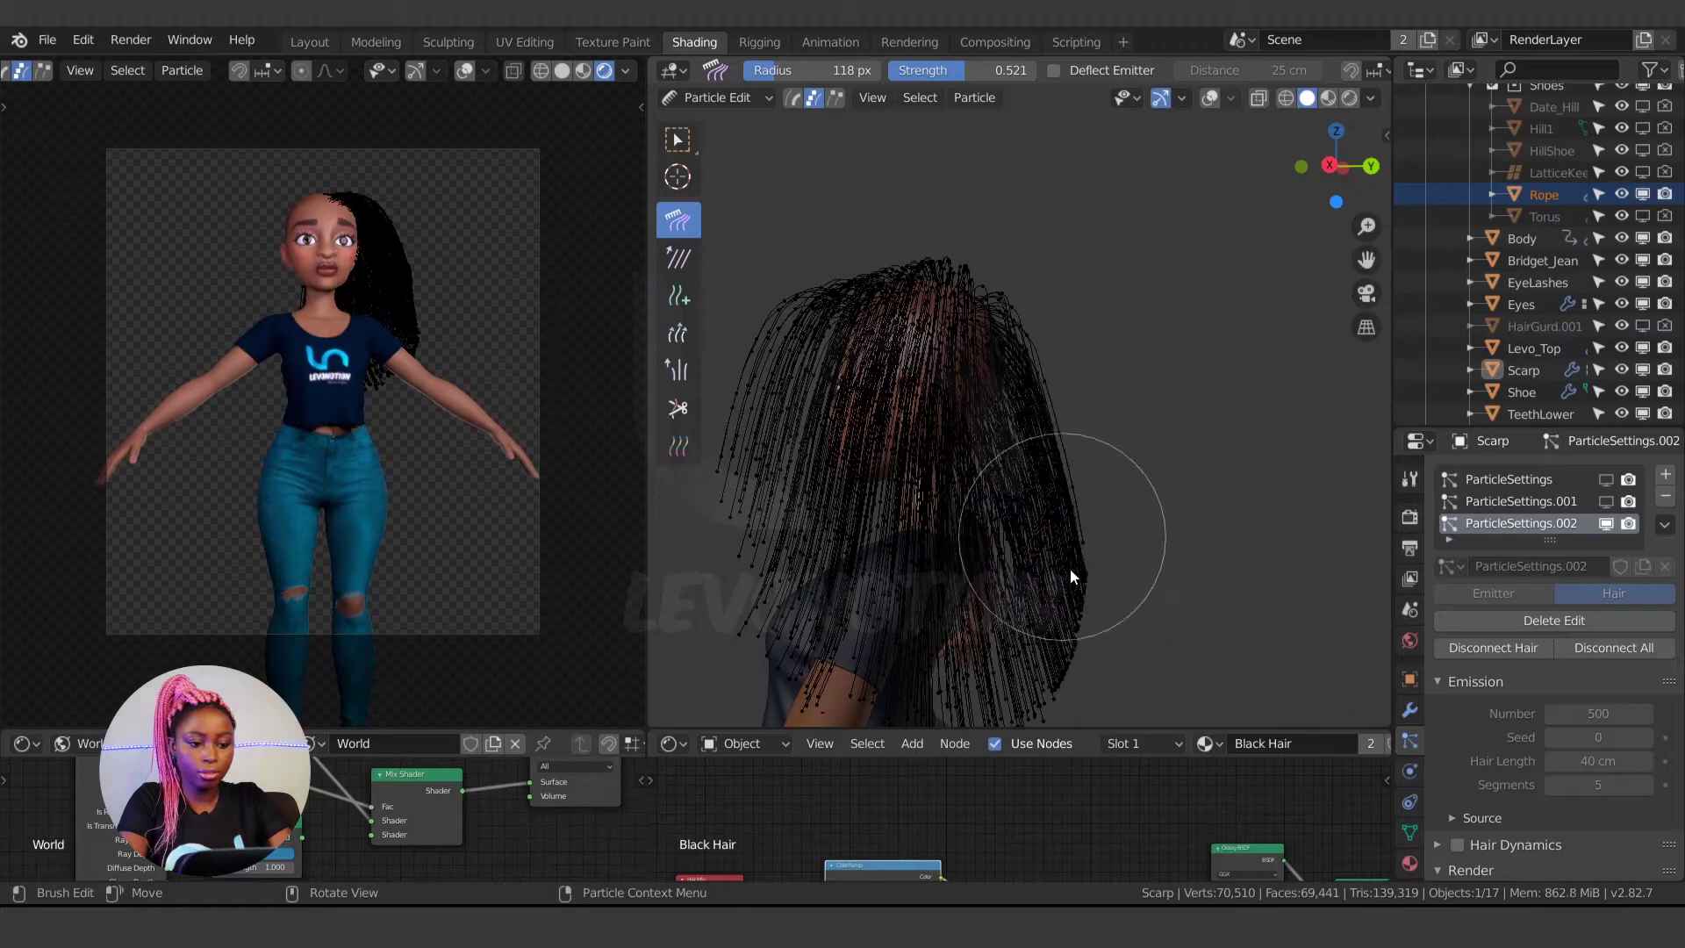
middle_drag(889, 456, 1101, 539)
mouse_move(1101, 539)
mouse_down()
mouse_move(1201, 585)
mouse_move(1184, 672)
mouse_move(1123, 724)
mouse_move(1094, 624)
mouse_up()
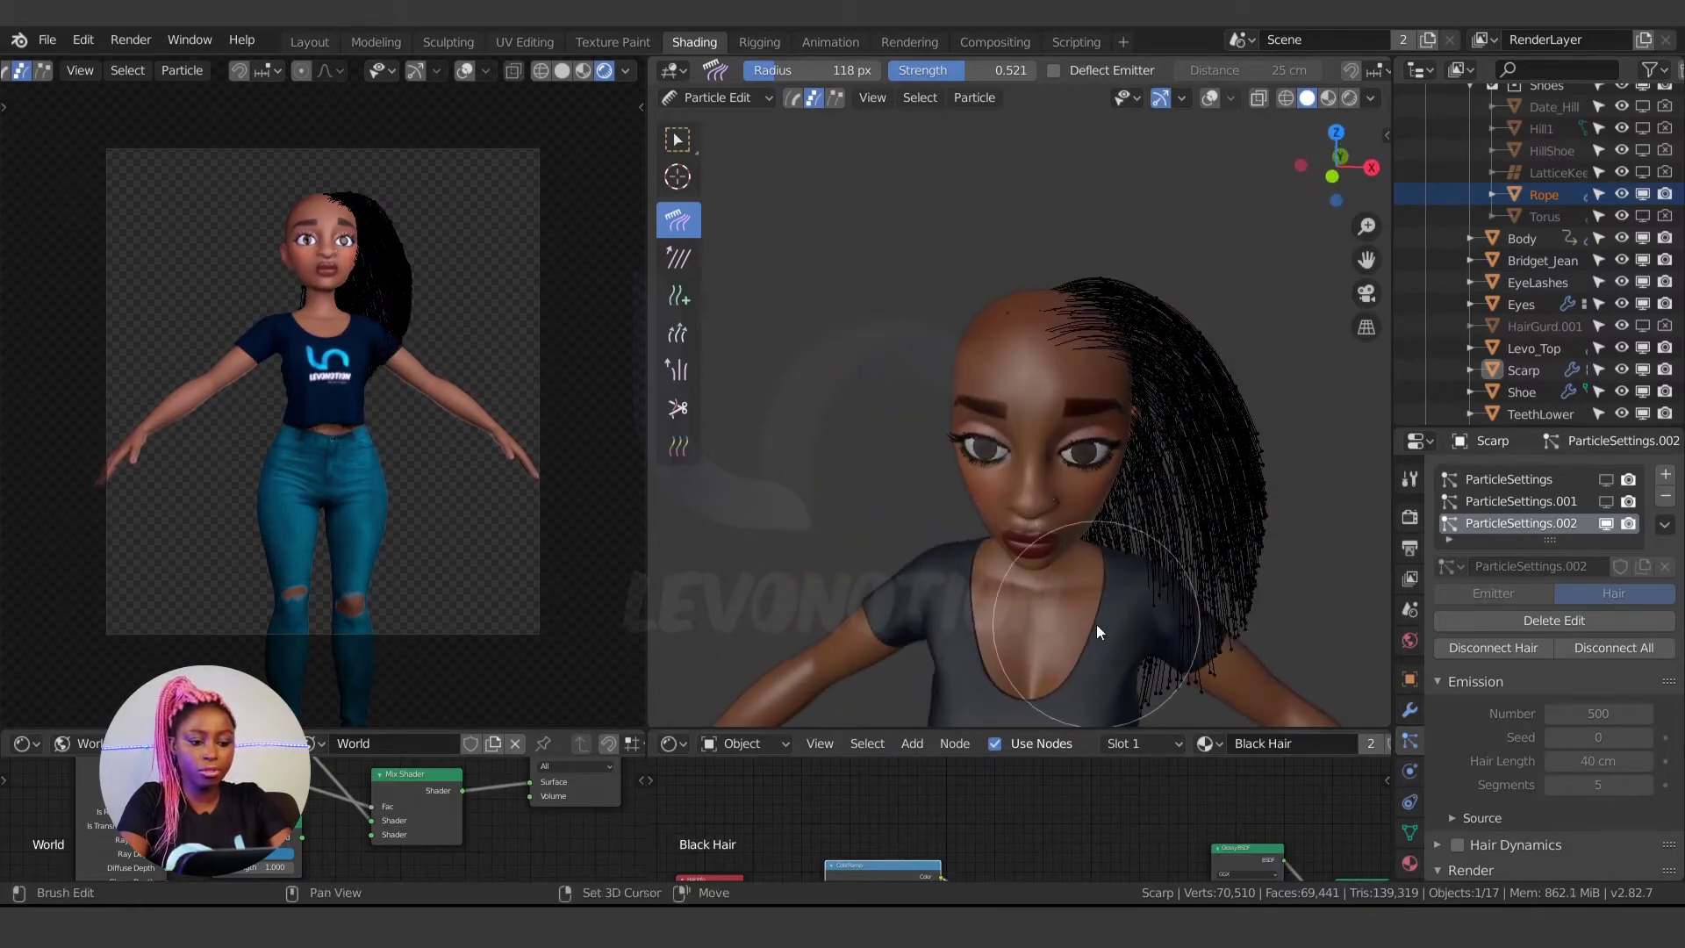
- Comb the front strands away from the face and shape the outer curve of the hair behind the ear
shift+middle_drag(1094, 624, 1022, 487)
drag(1090, 440, 1061, 606)
mouse_move(1068, 564)
middle_down()
mouse_move(1090, 548)
mouse_move(1053, 526)
middle_up()
drag(1166, 428, 1174, 494)
drag(1114, 283, 1130, 233)
drag(1148, 360, 1177, 377)
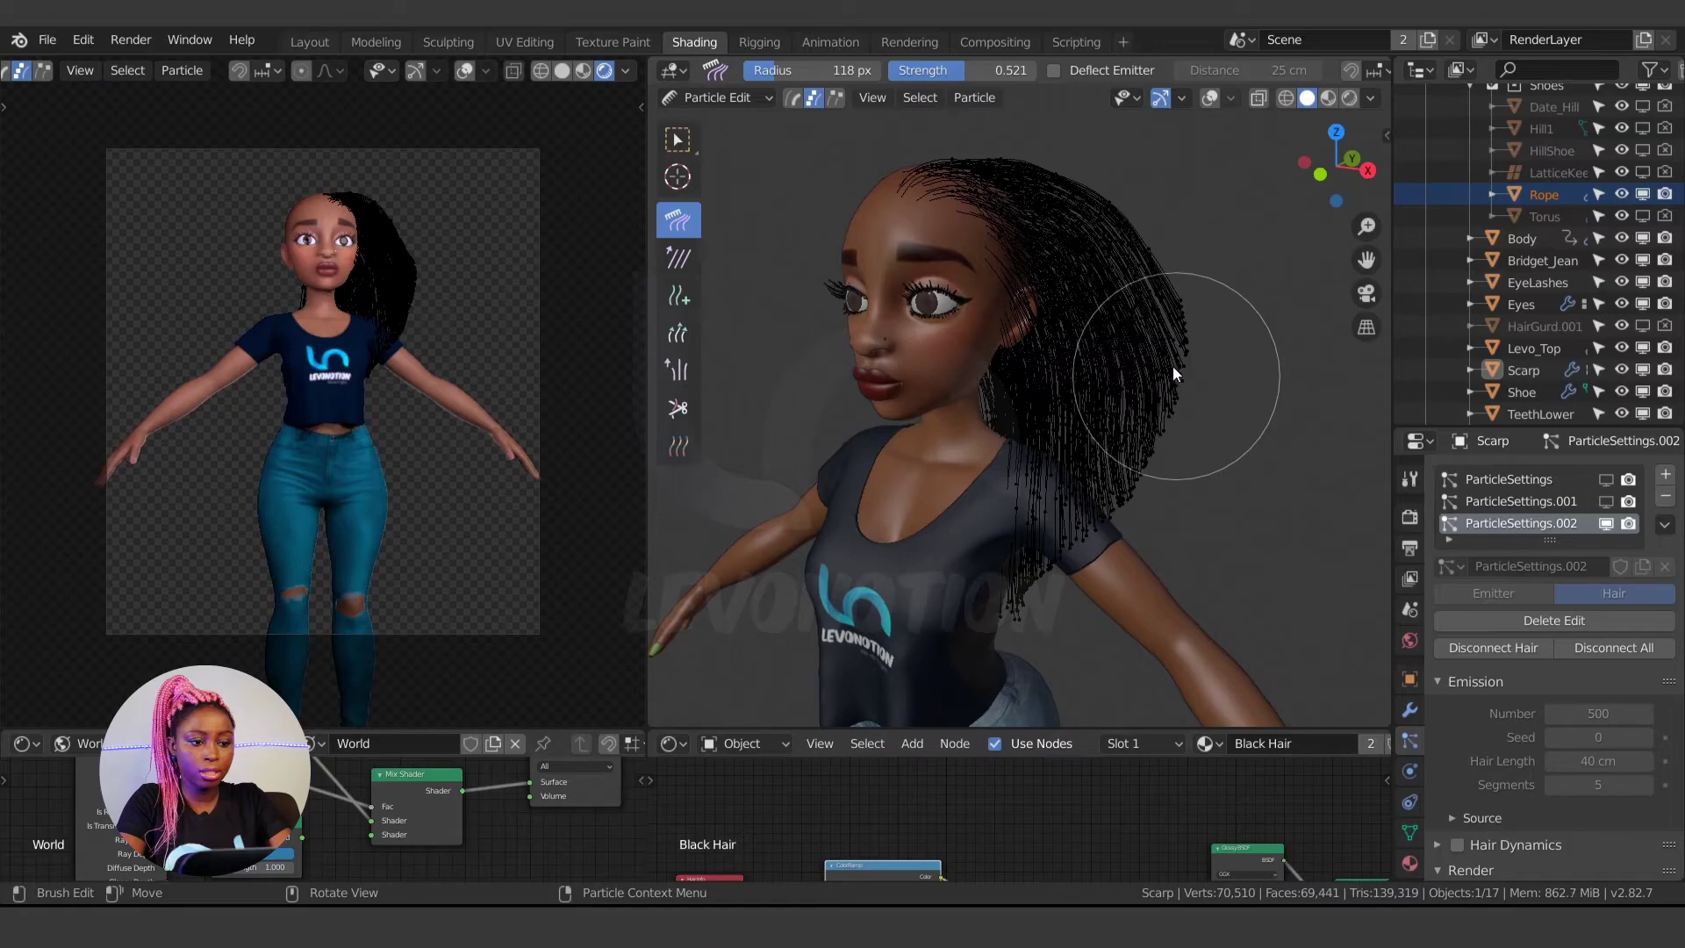
- Pick guide points on the front strands beside the face and grow the selection along those strands
mouse_move(998, 360)
middle_down()
mouse_move(824, 500)
mouse_move(781, 456)
middle_up()
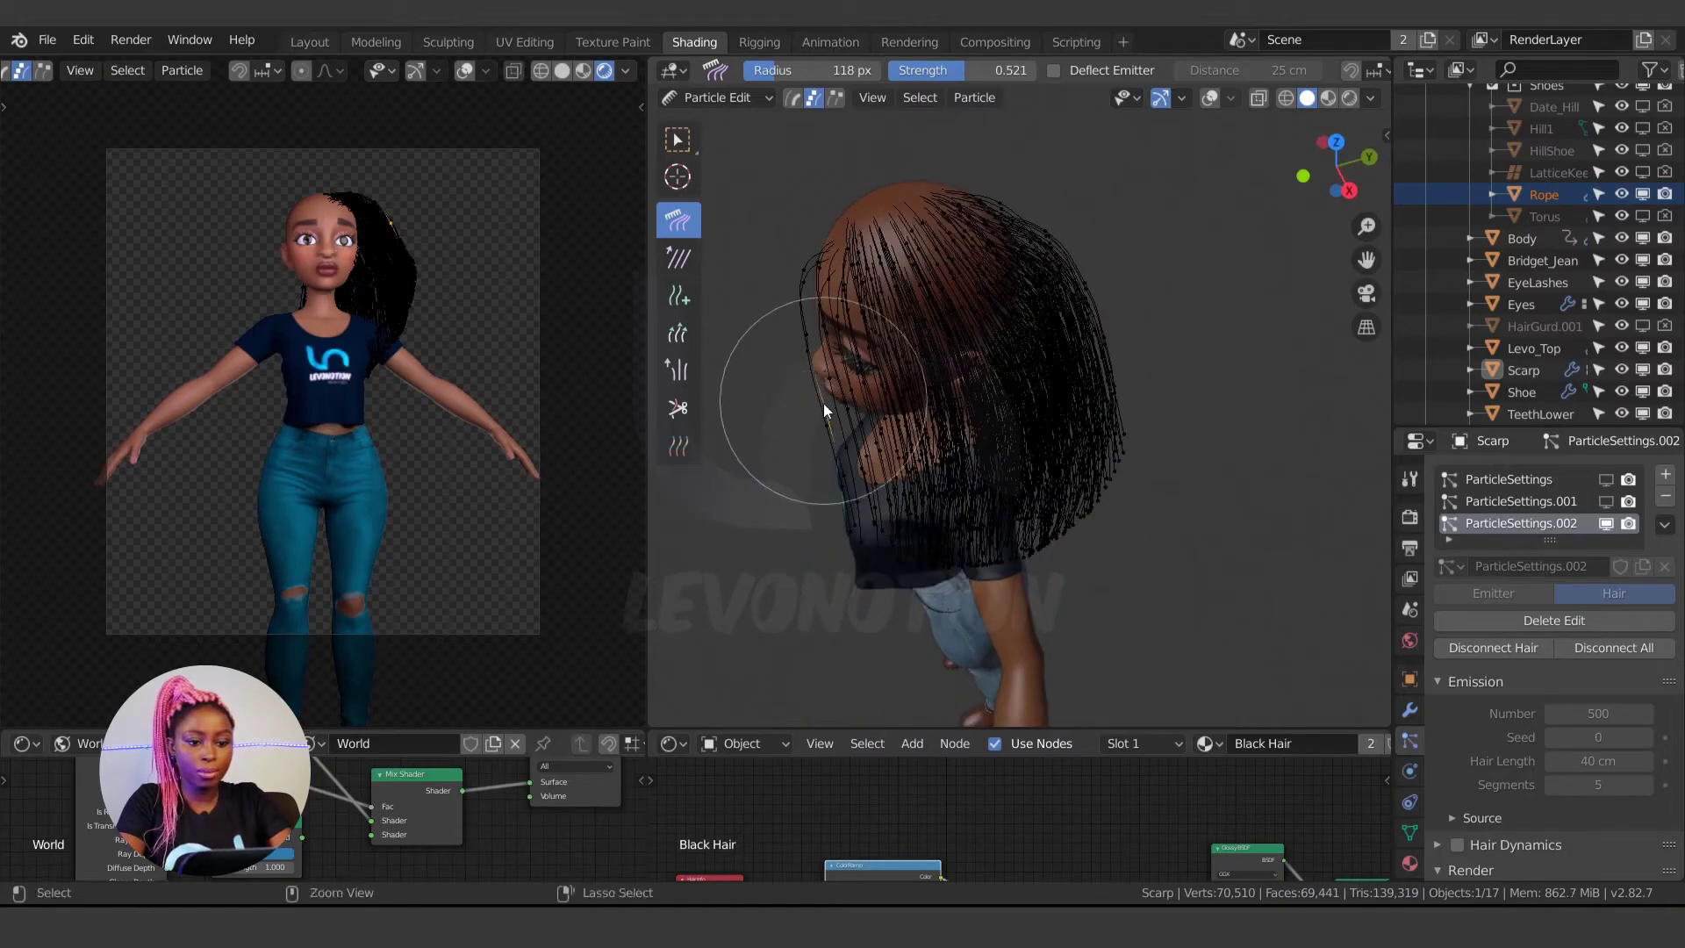
ctrl+click(825, 432)
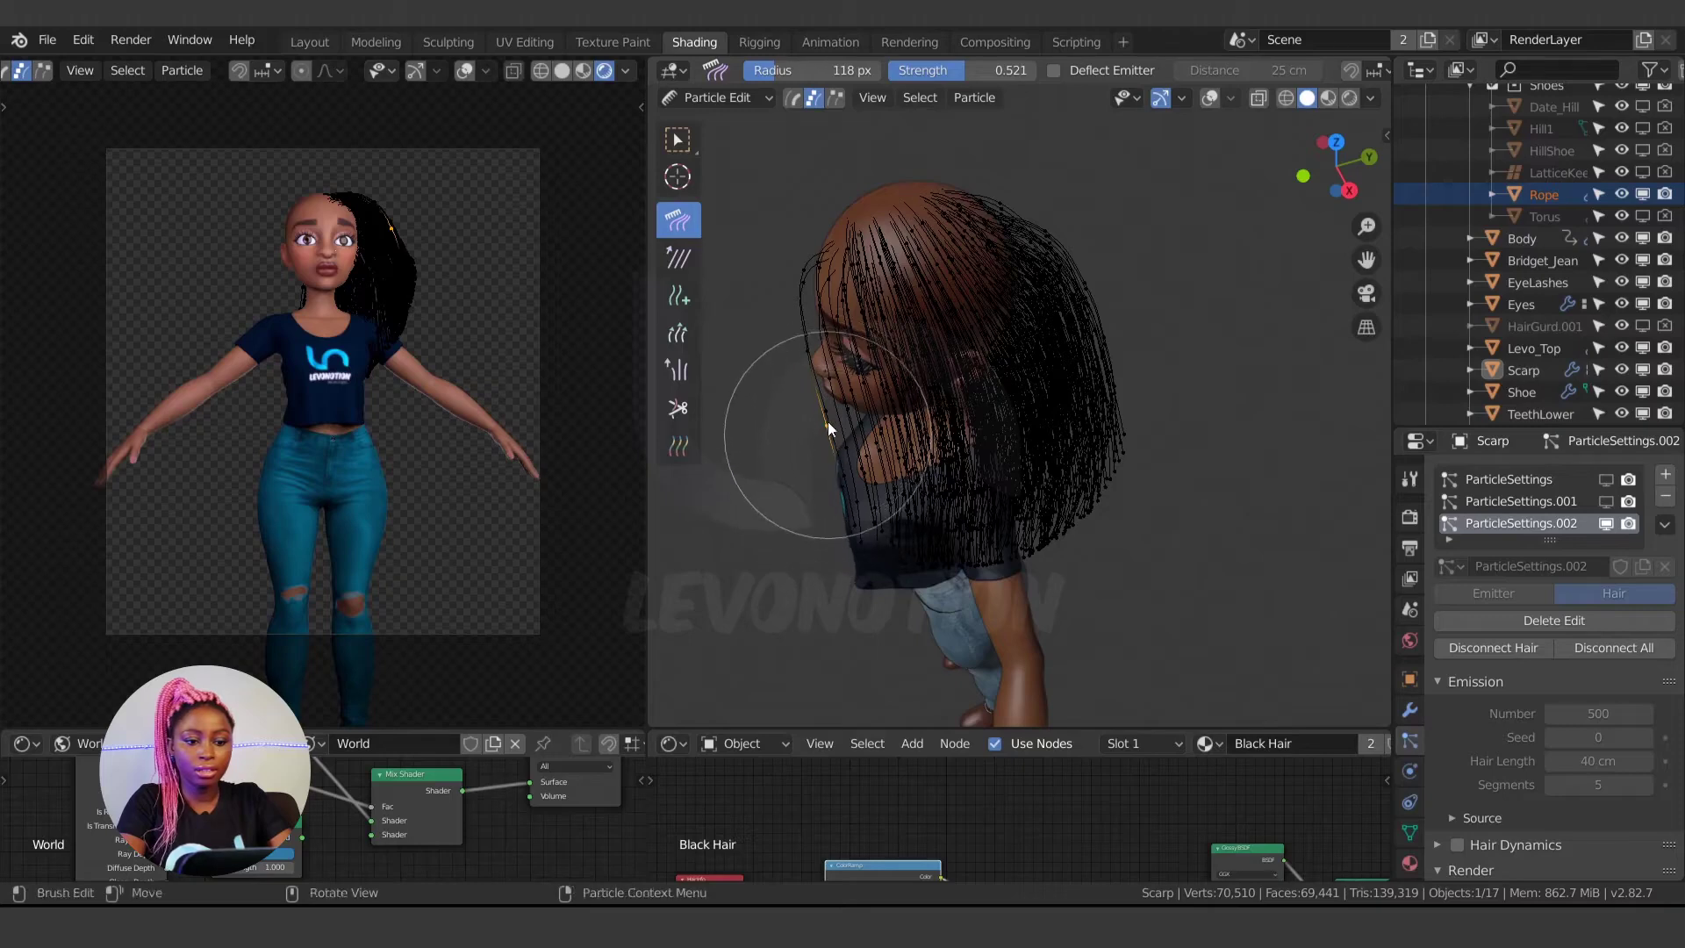
ctrl+click(833, 434)
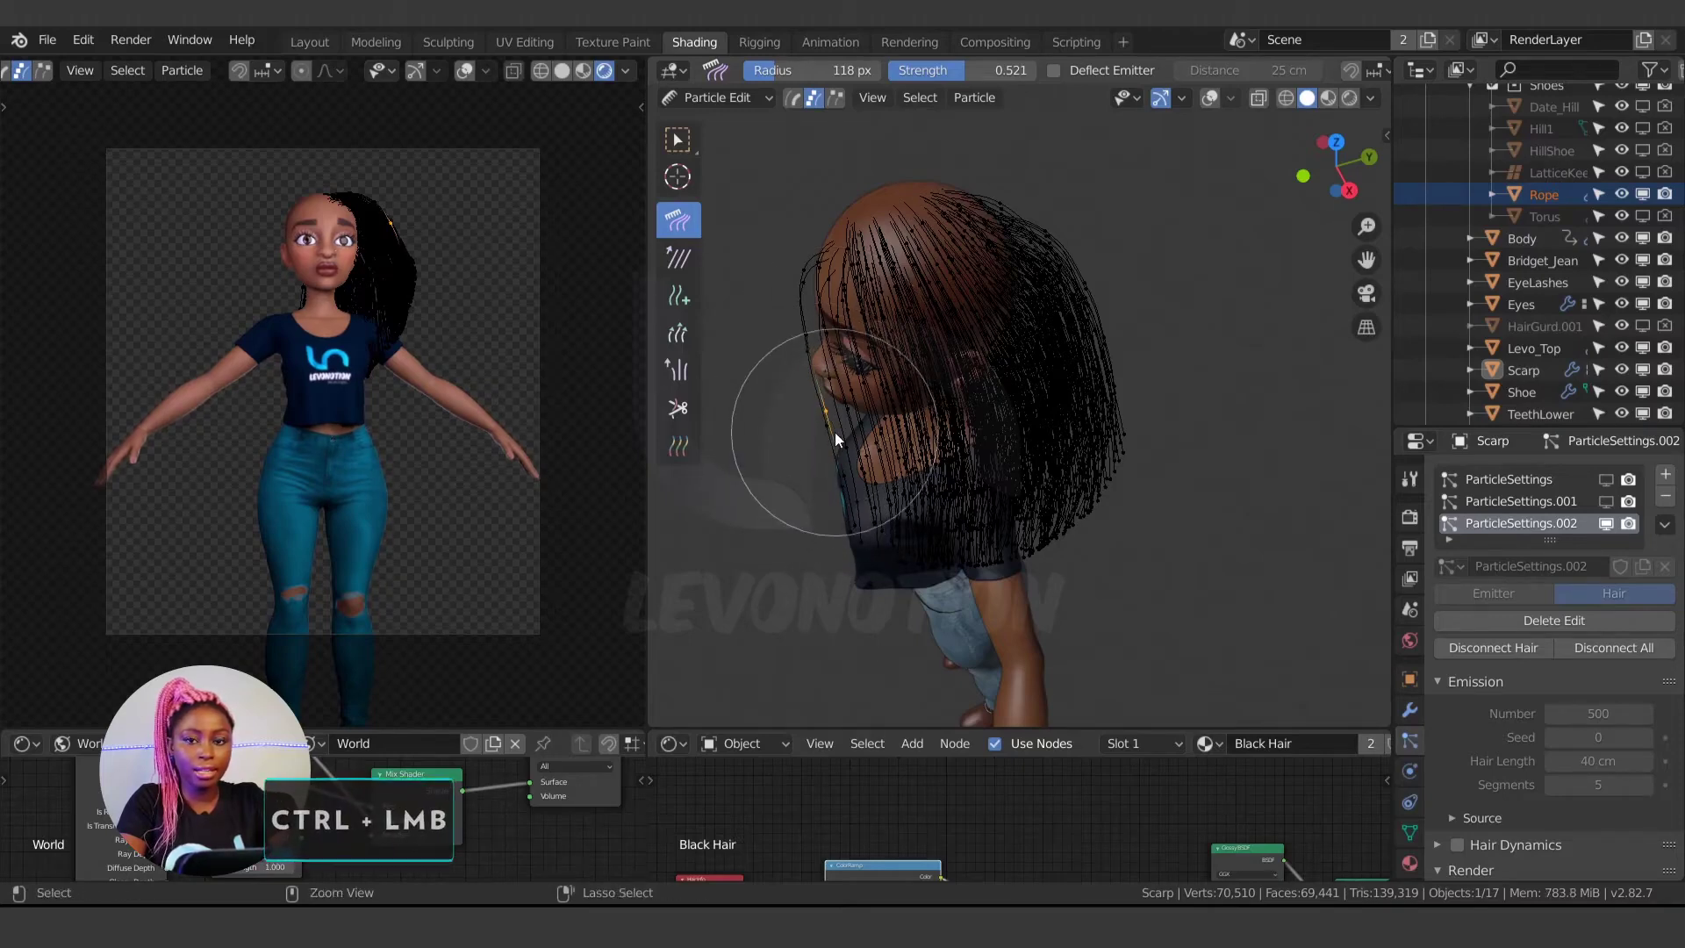
ctrl+click(824, 428)
ctrl+click(844, 447)
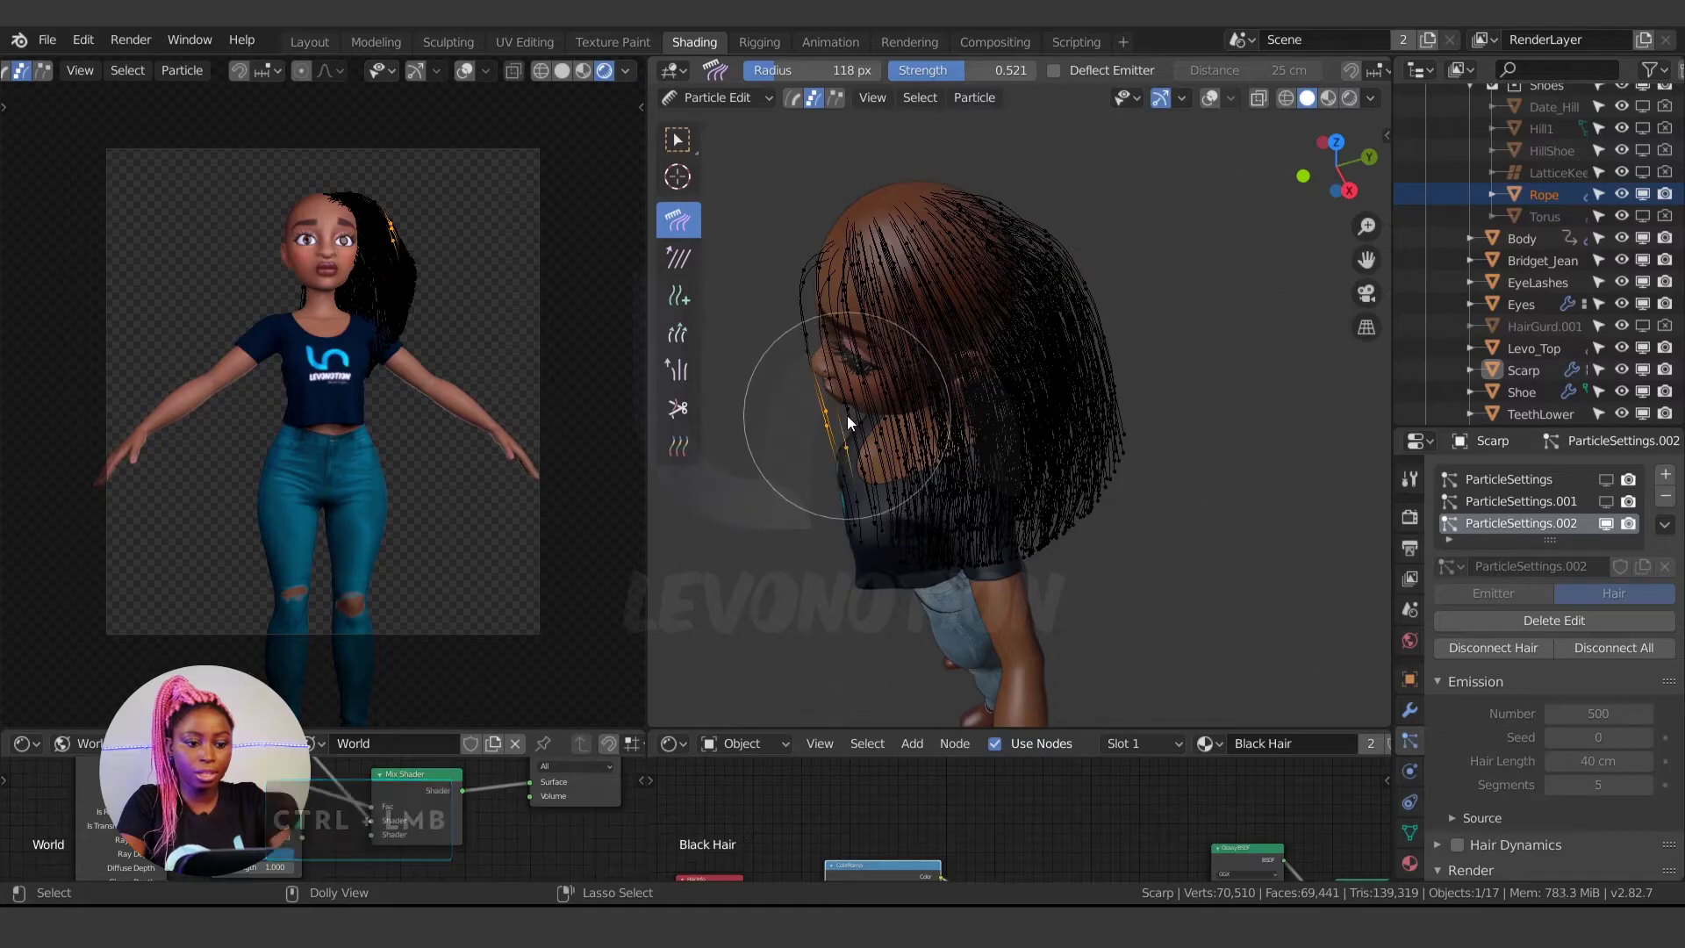
key(ctrl+KP_Add)
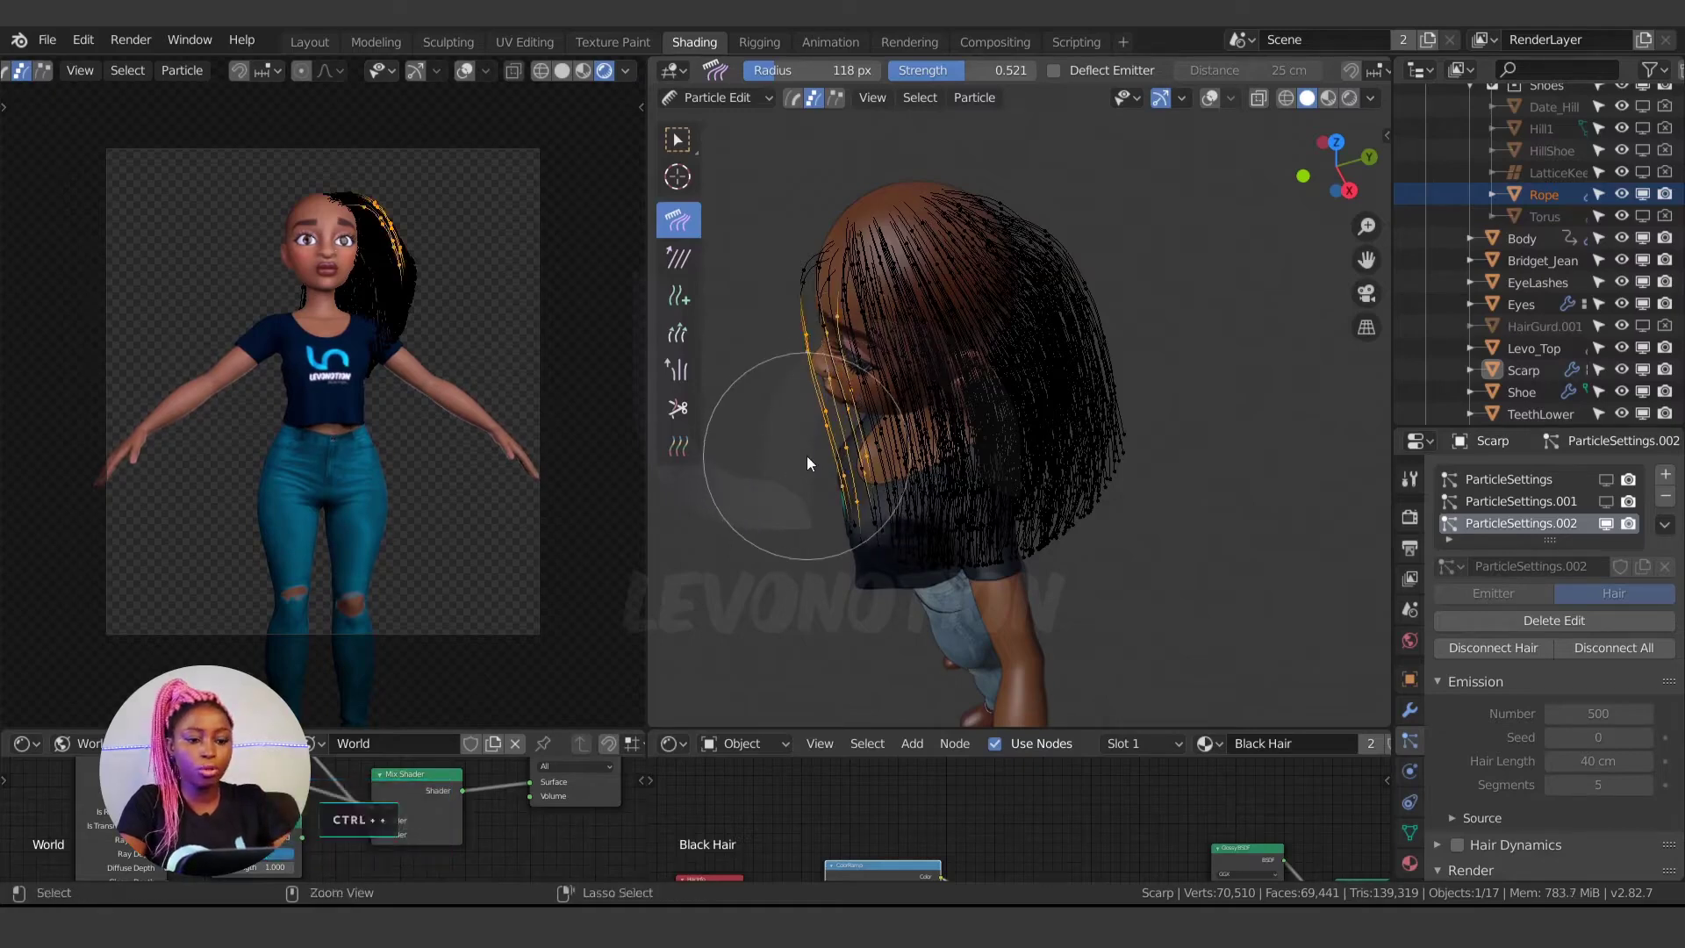
key(ctrl+KP_Add)
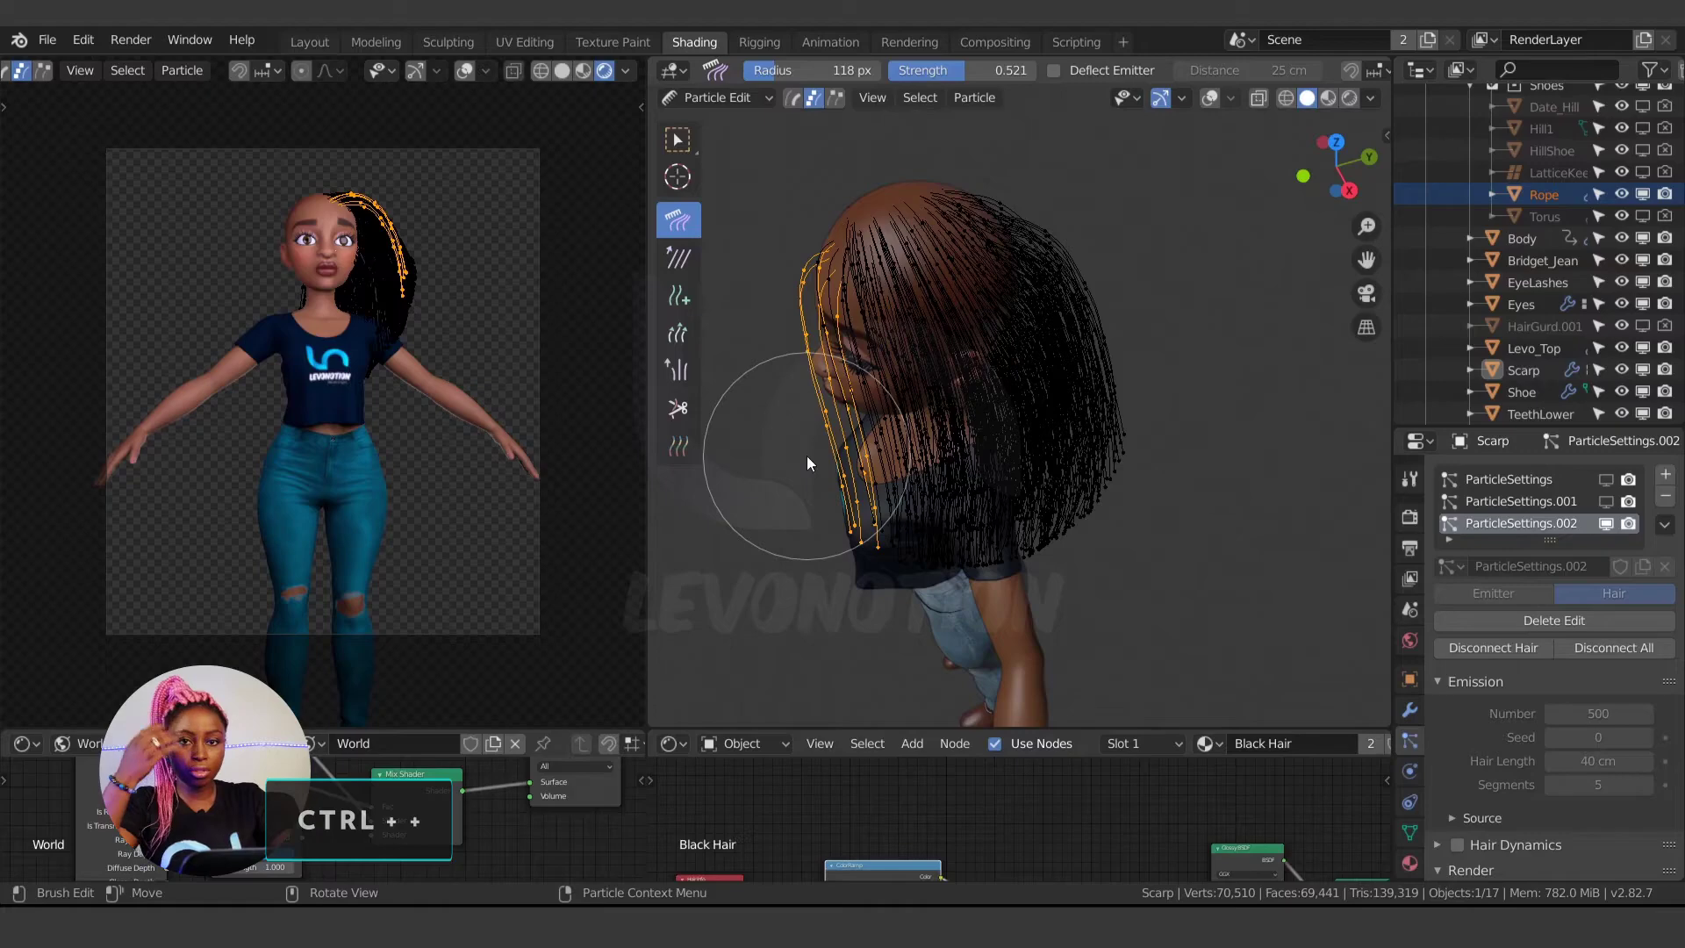
- Comb the half head of hair downward from the side, back and front so it hangs closer to the head
middle_drag(889, 479, 872, 349)
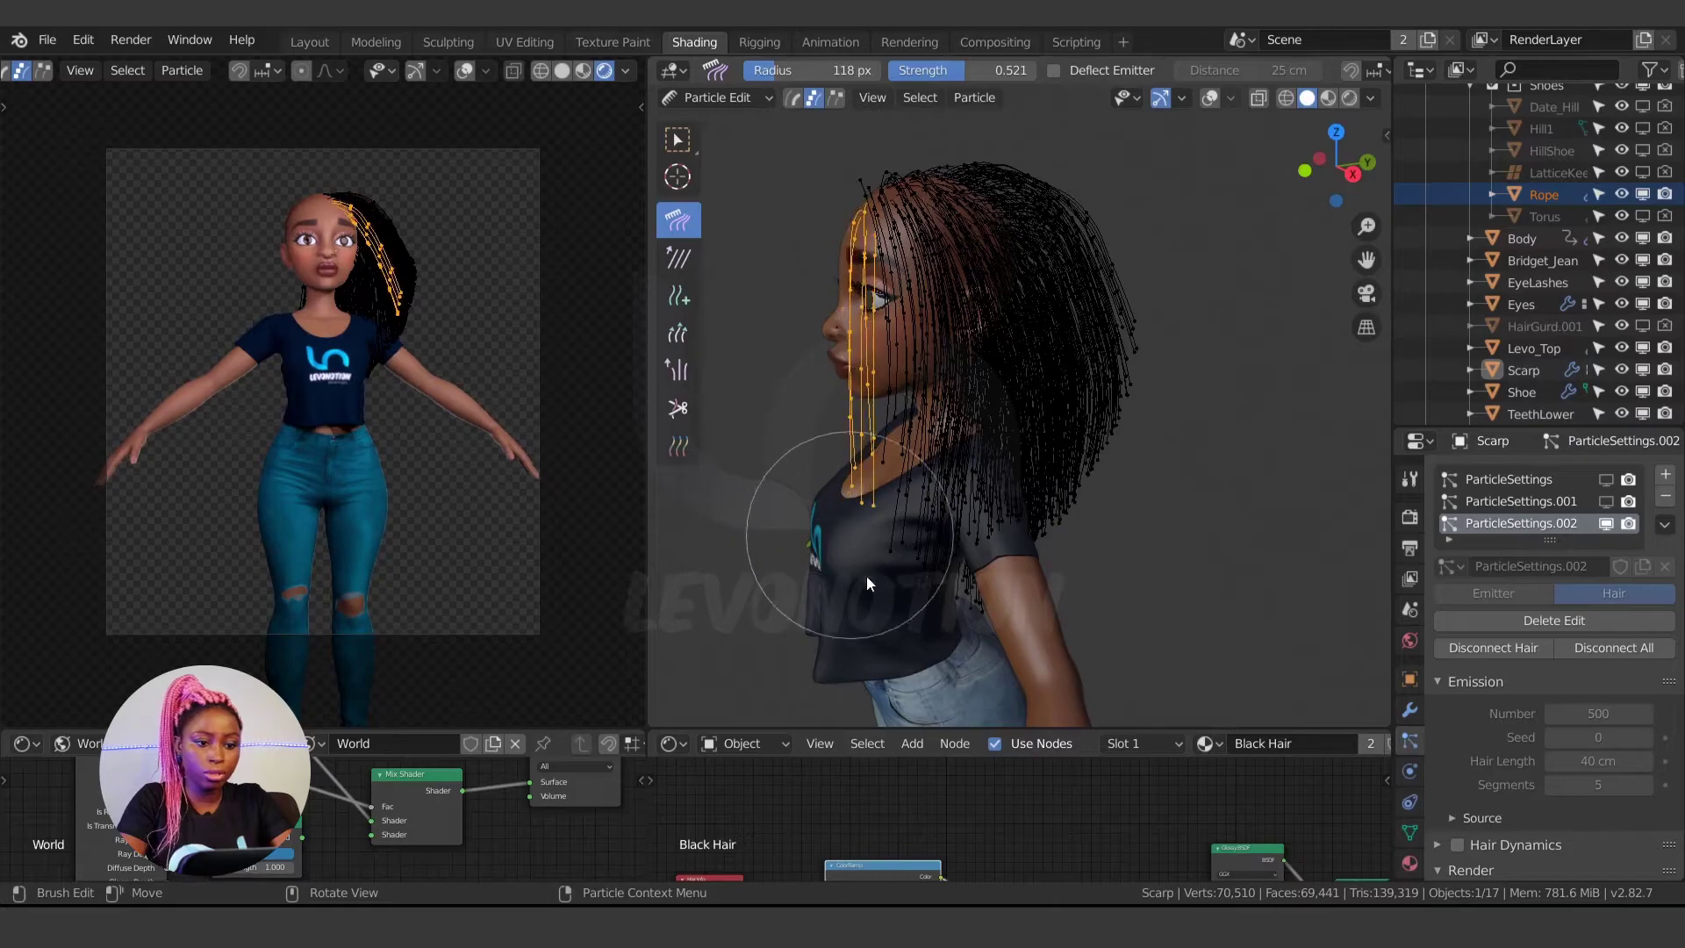
mouse_move(676, 441)
middle_down()
mouse_move(955, 473)
mouse_move(963, 450)
middle_up()
drag(1212, 404, 1143, 652)
mouse_move(1138, 359)
mouse_down()
mouse_move(1121, 505)
mouse_move(1075, 631)
mouse_up()
middle_drag(1086, 460, 974, 222)
mouse_move(993, 194)
mouse_down()
mouse_move(988, 488)
mouse_move(1024, 491)
mouse_up()
drag(1050, 386, 1062, 363)
drag(1003, 533, 1036, 513)
middle_drag(1090, 446, 984, 465)
drag(861, 402, 899, 551)
mouse_move(870, 303)
mouse_down()
mouse_move(881, 475)
mouse_move(834, 489)
mouse_up()
middle_drag(833, 489, 1058, 498)
- Add a few new hair guides at the front hairline beside the centre parting with the Add brush
middle_drag(987, 284, 873, 628)
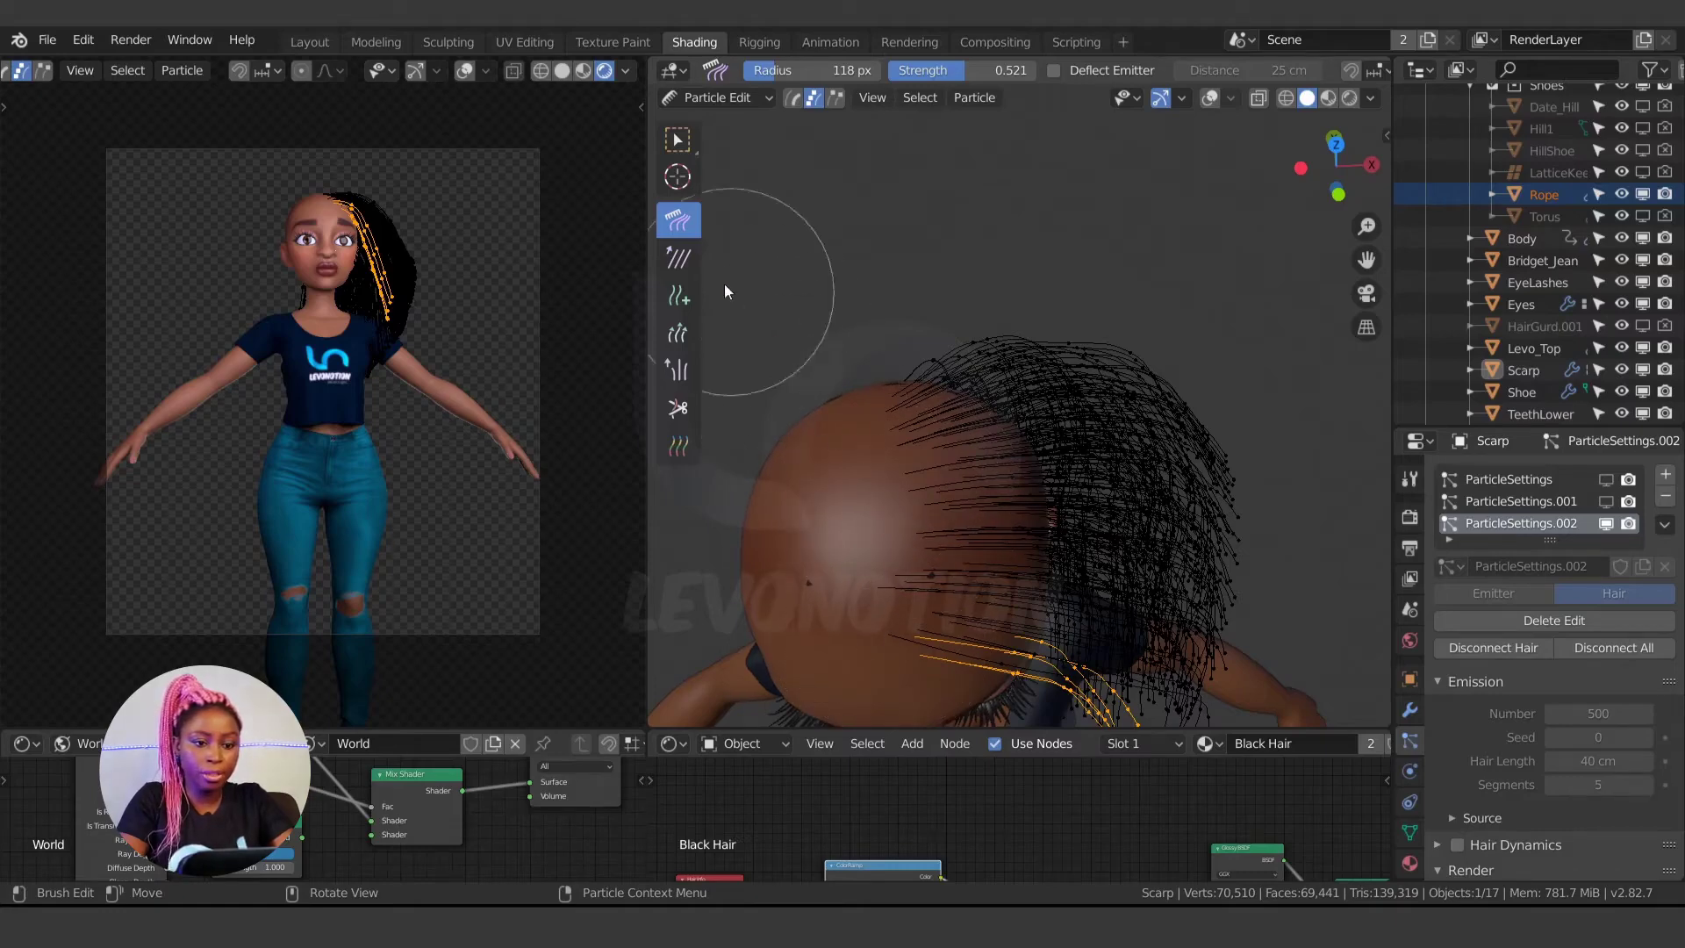
click(677, 296)
mouse_move(840, 584)
middle_down()
mouse_move(949, 510)
mouse_move(983, 308)
mouse_move(948, 199)
middle_up()
scroll(940, 391, up, 4)
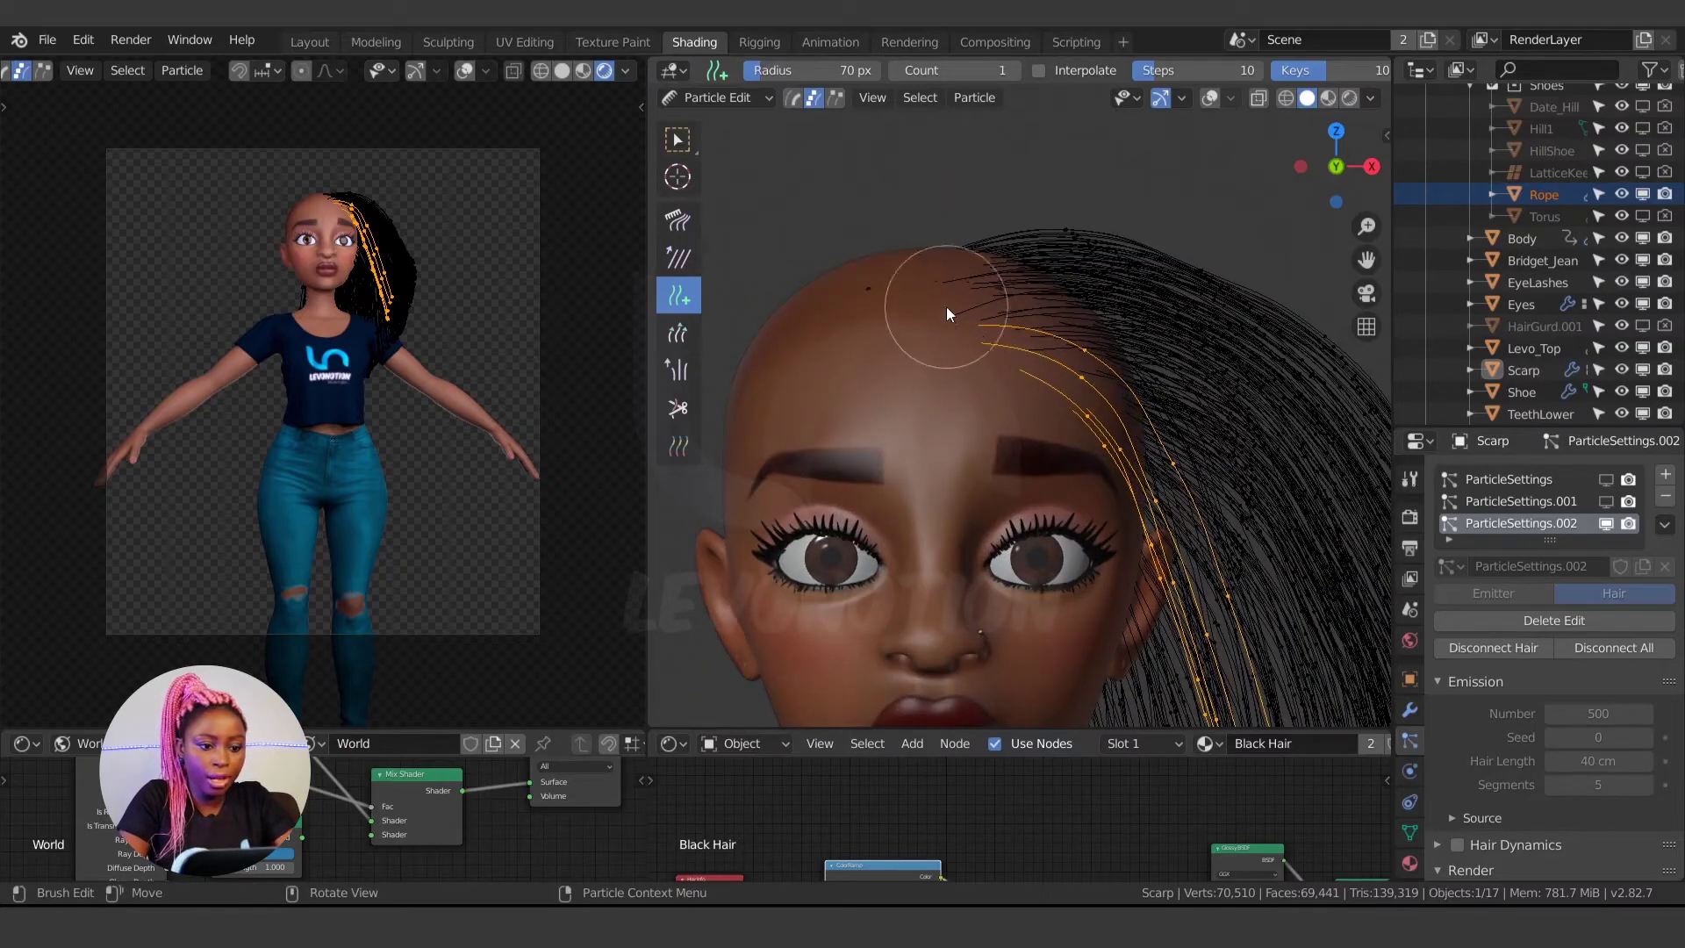
click(944, 306)
click(942, 291)
click(941, 268)
click(948, 281)
scroll(866, 372, down, 3)
scroll(932, 326, down, 2)
scroll(971, 357, down, 1)
middle_drag(922, 280, 915, 356)
middle_drag(957, 494, 886, 447)
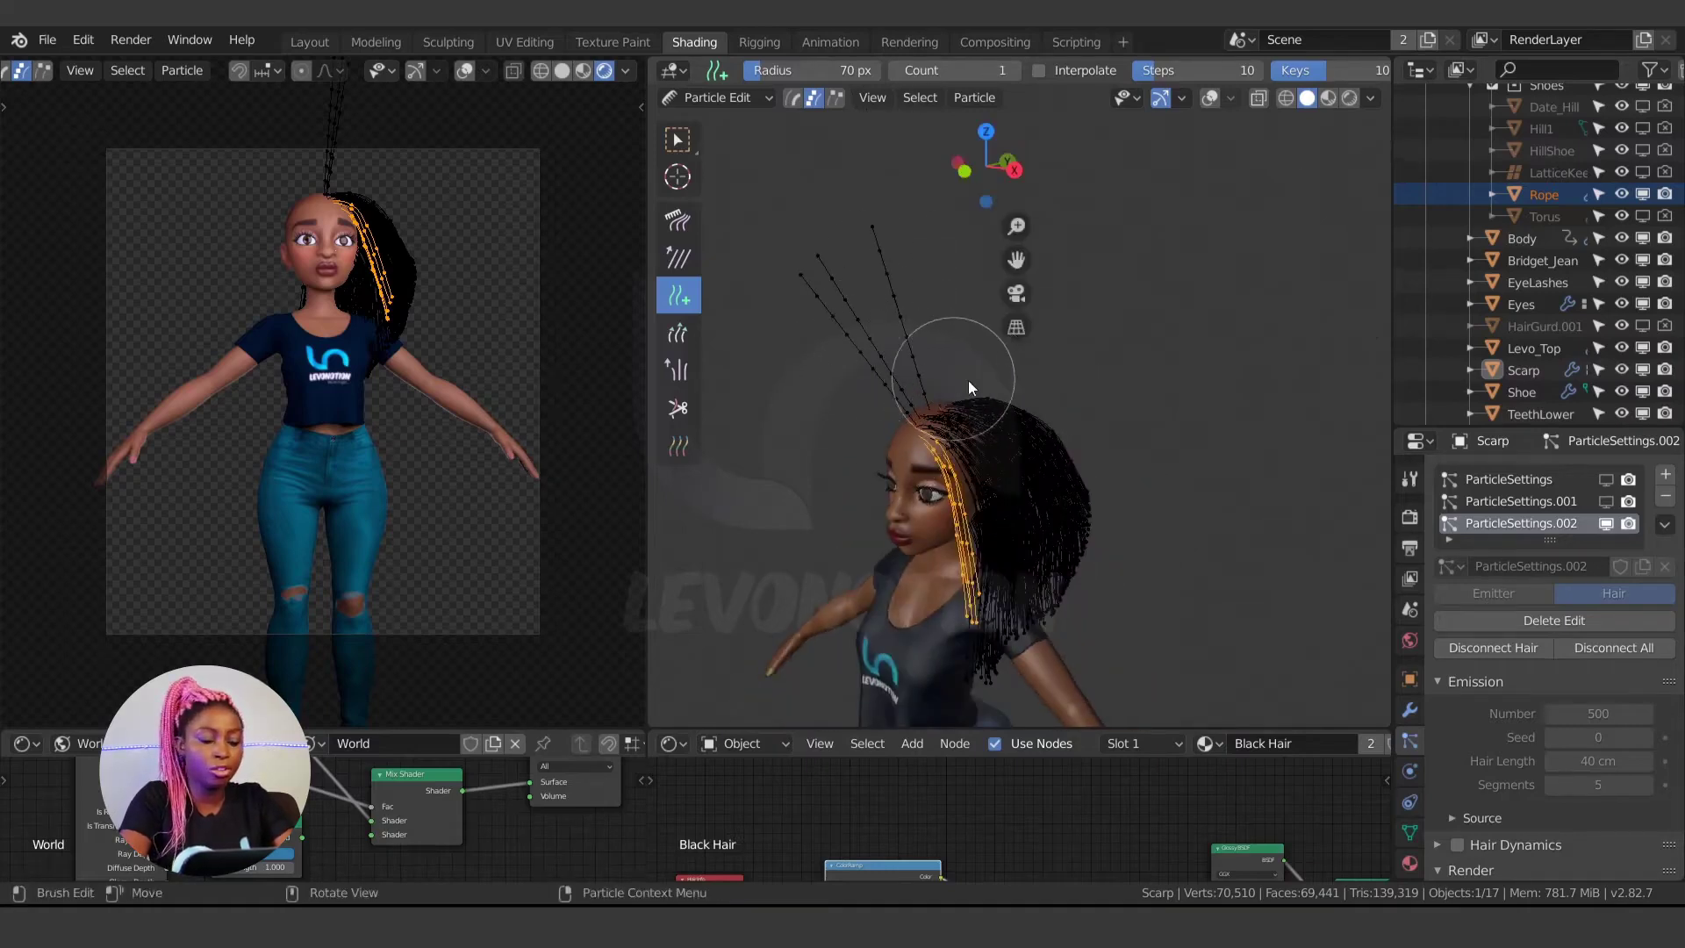
- Show the Add brush's settings and set its count to 10
key(n)
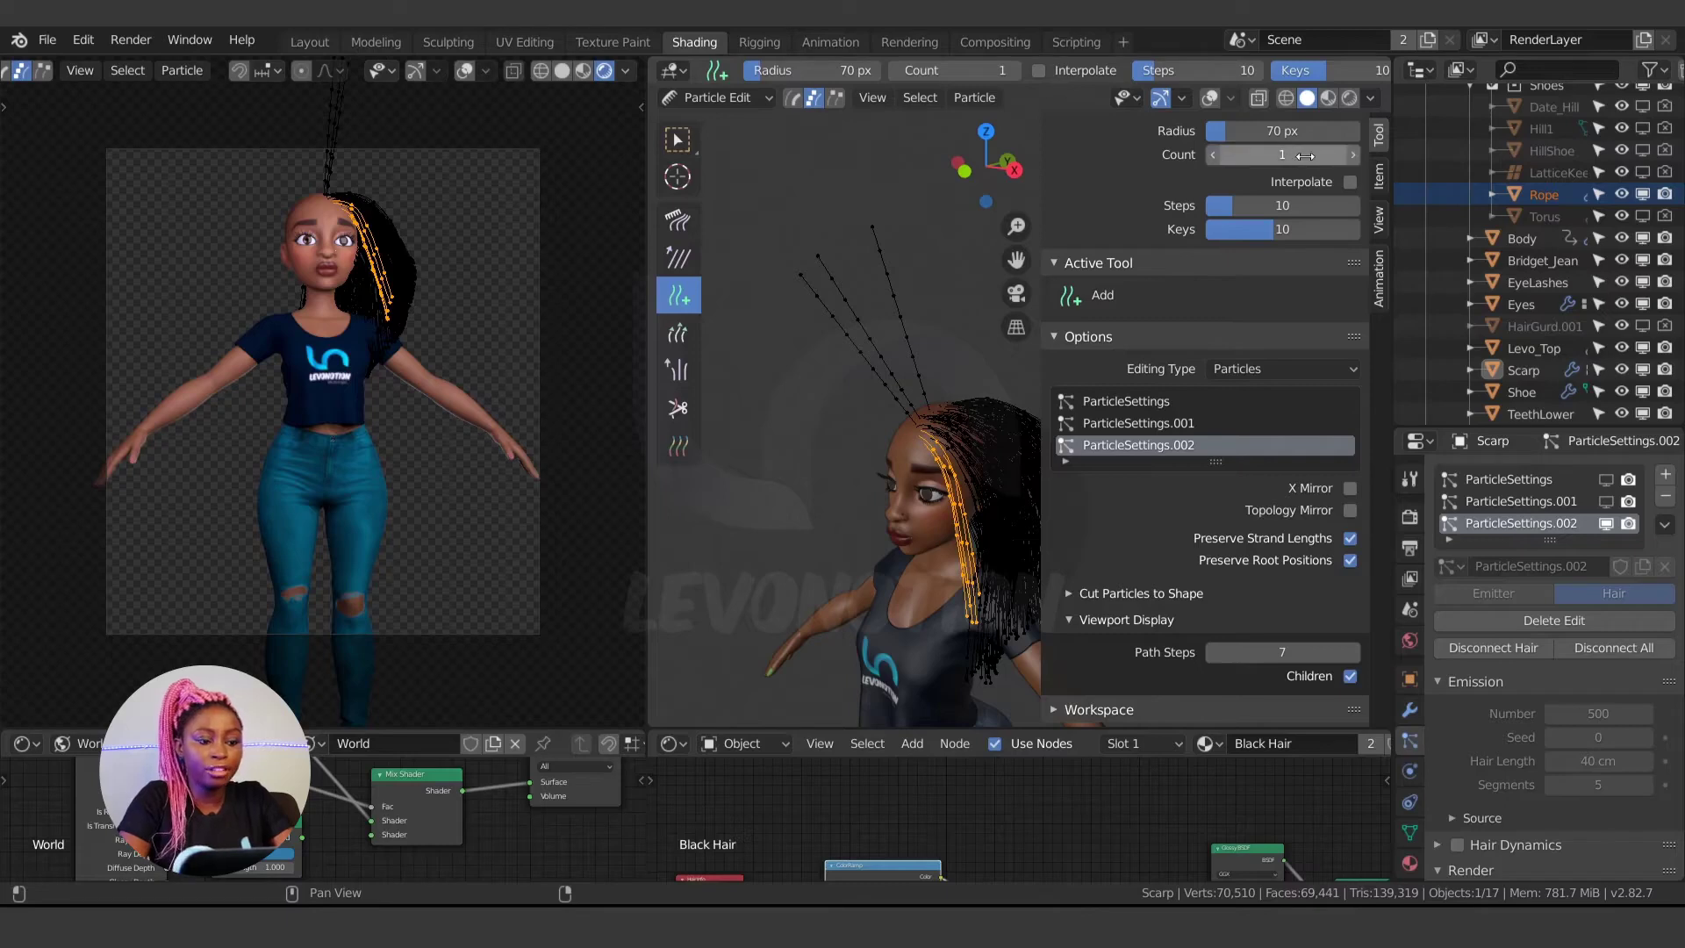
click(1360, 154)
text(11)
key(Return)
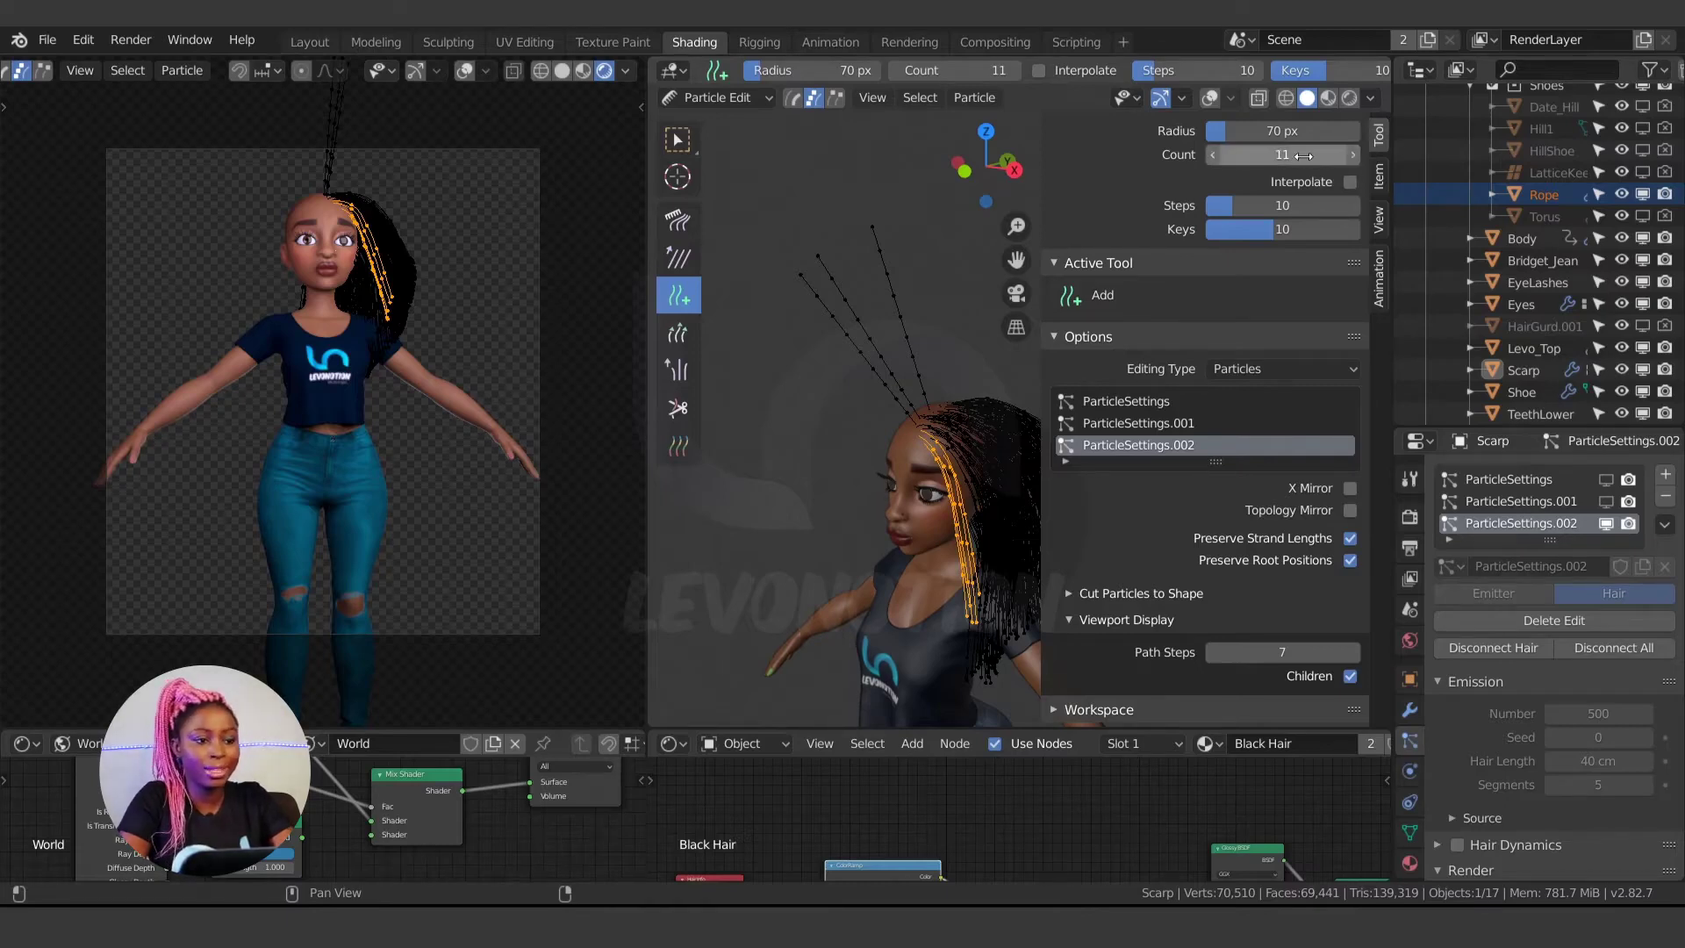
click(1274, 154)
text(10)
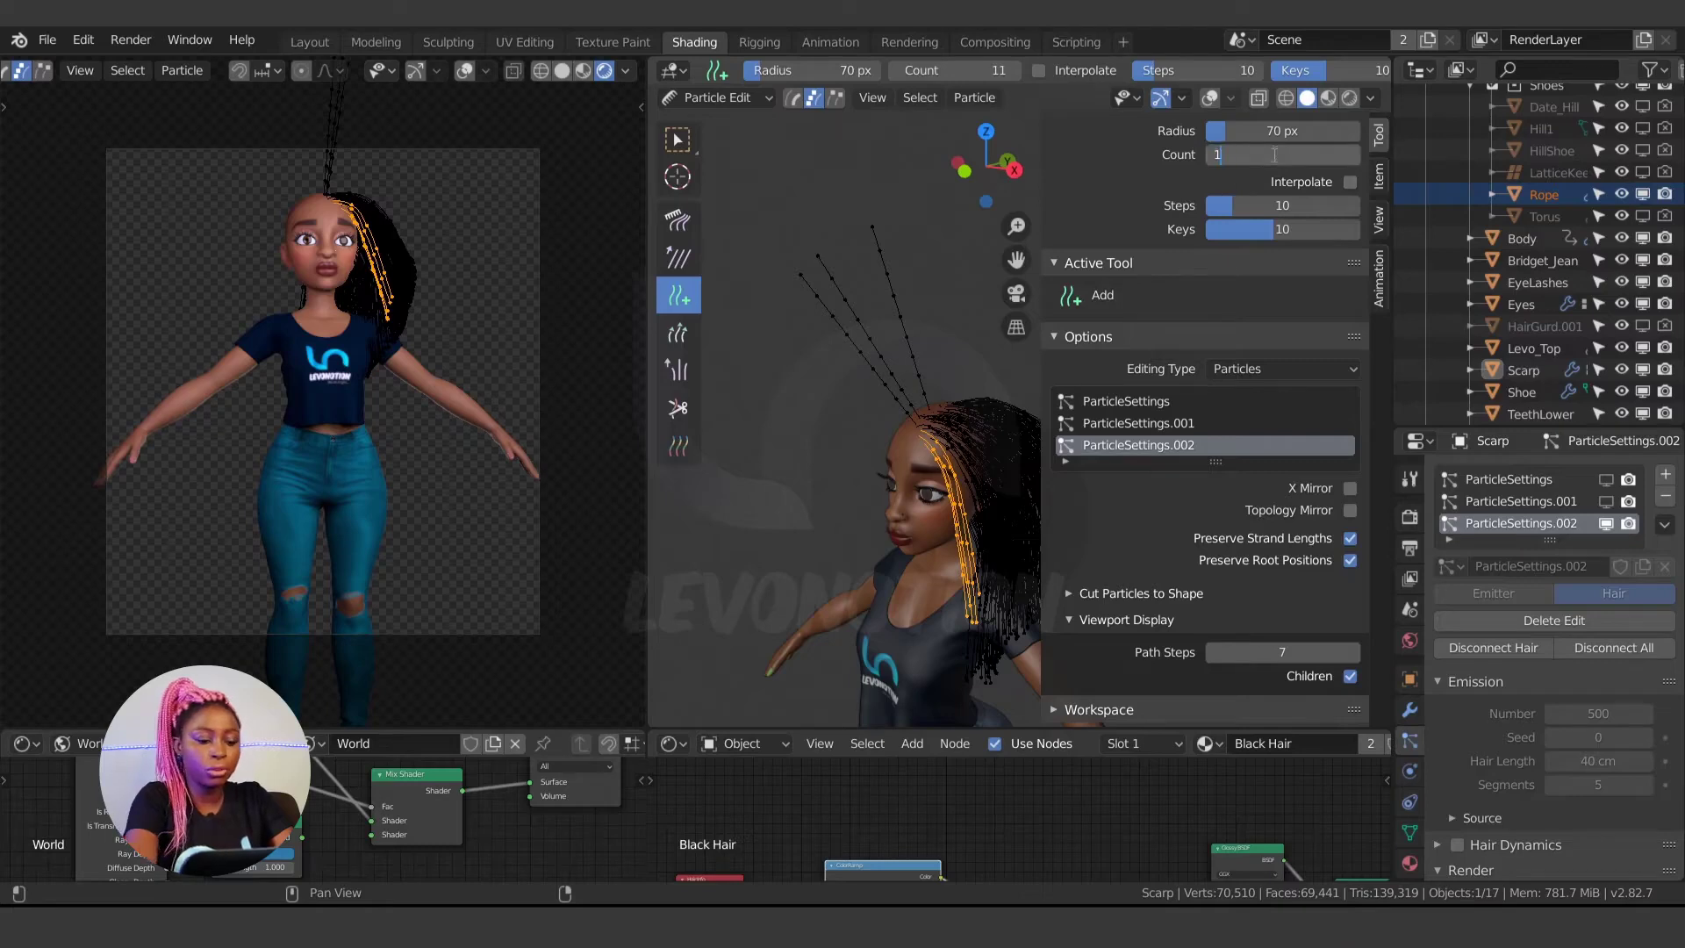
key(Return)
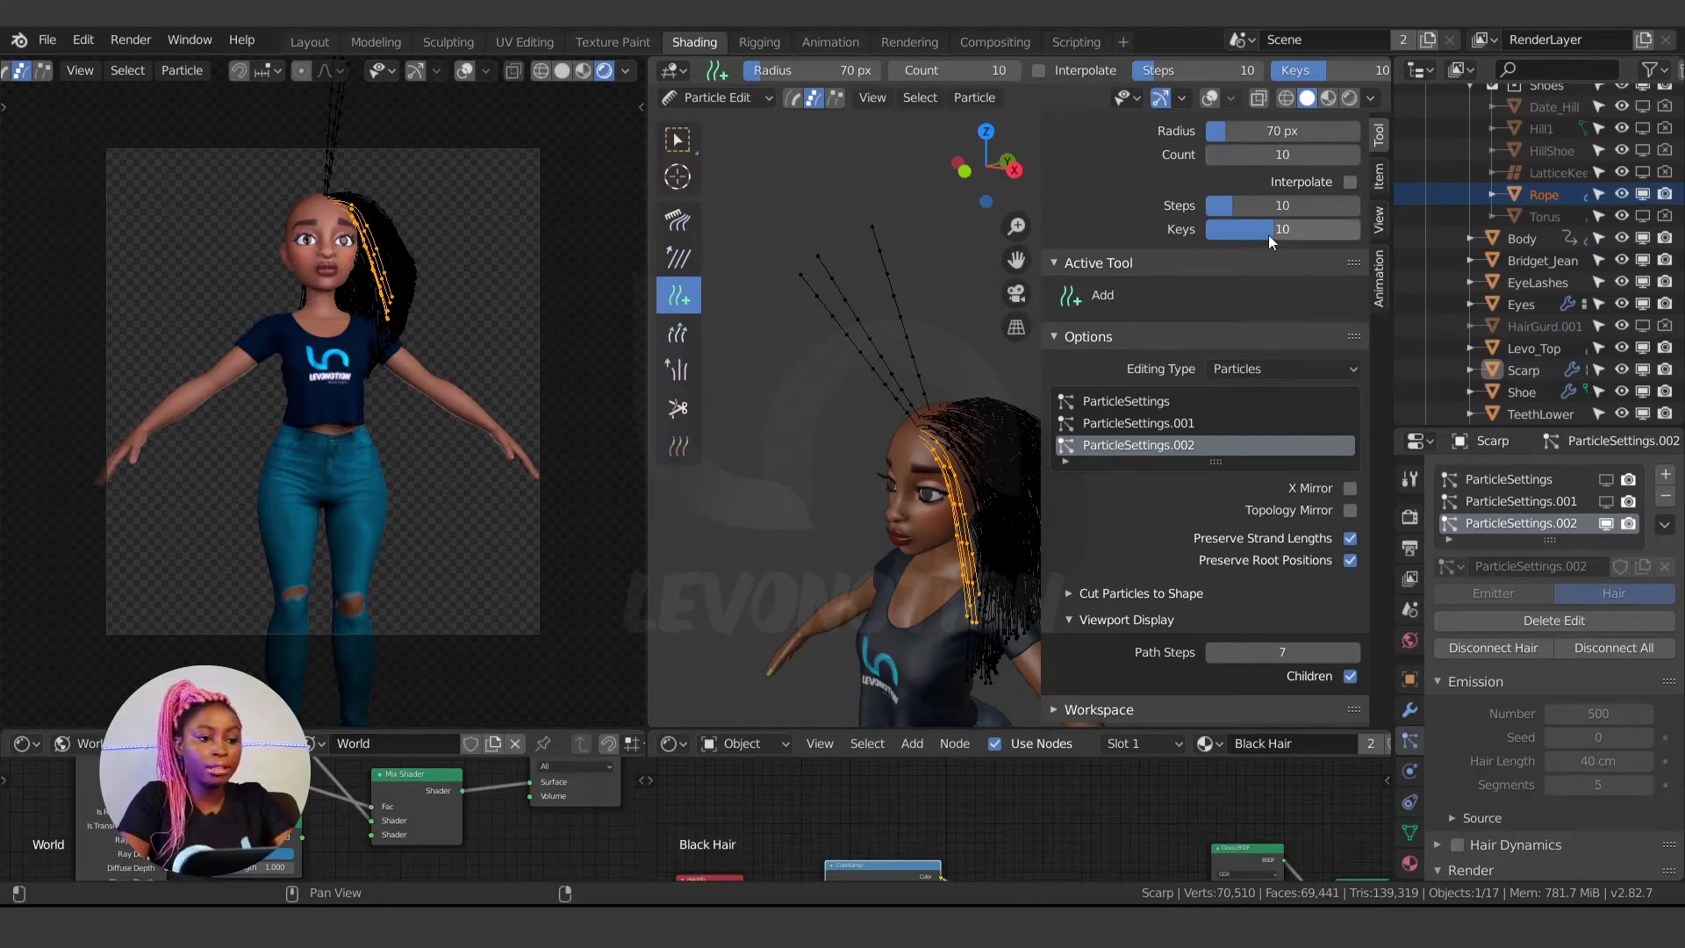
- Set the Add brush's keys to 7 and add a batch of hair guides at the front hairline
scroll(899, 326, up, 3)
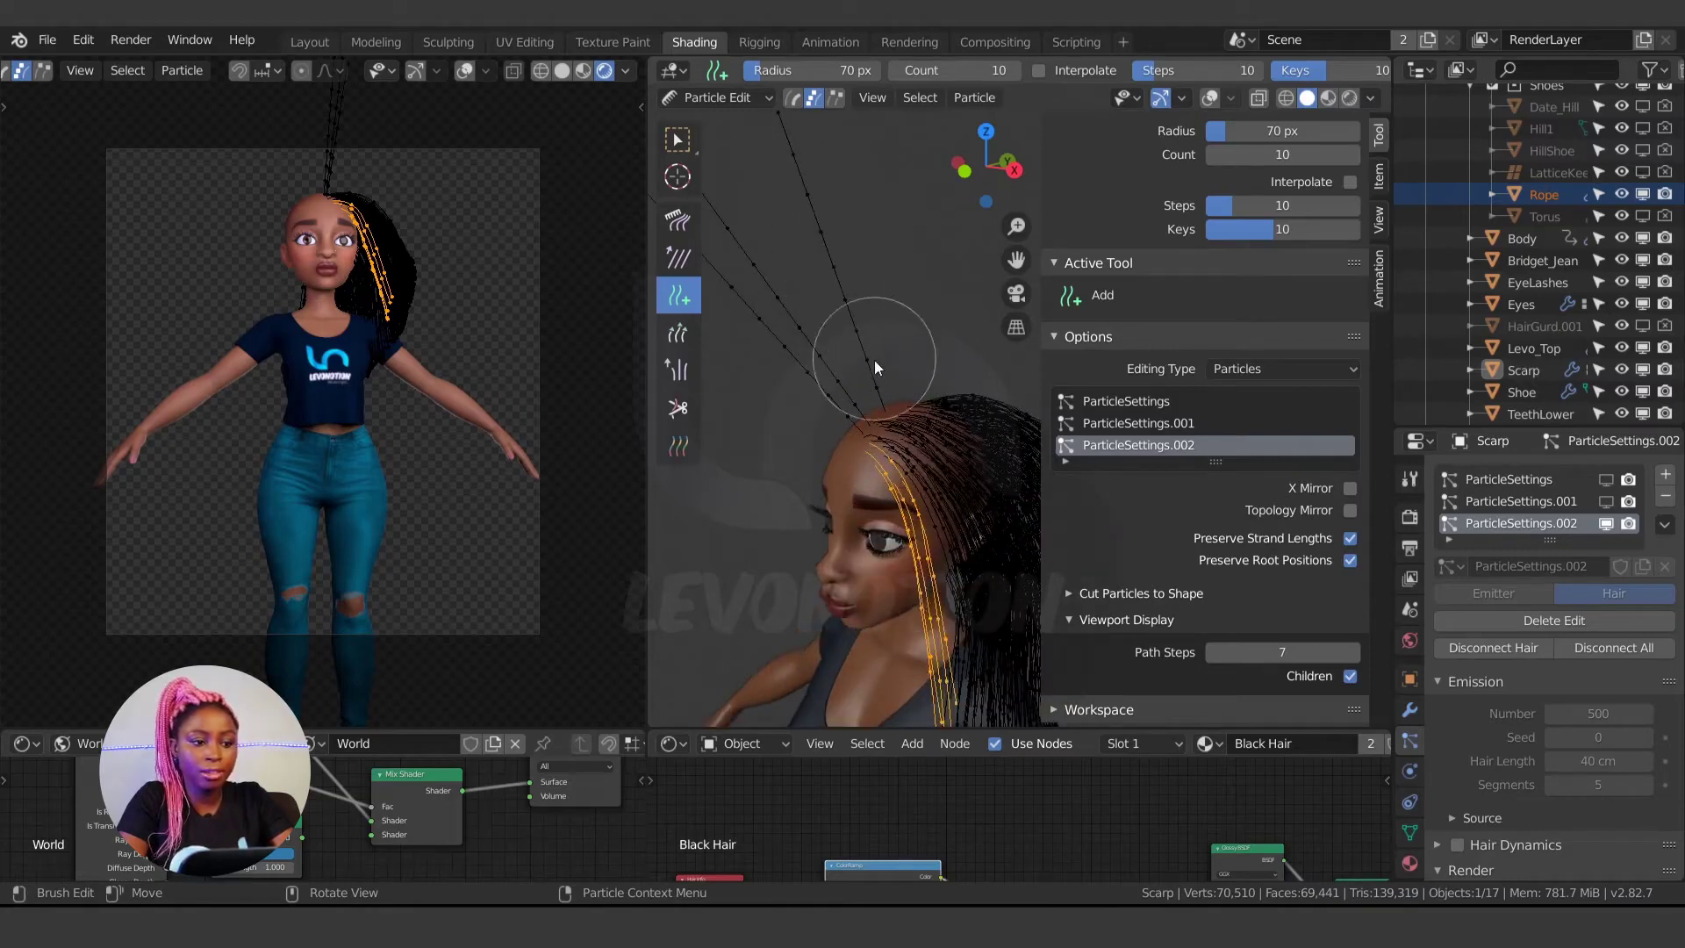
scroll(874, 355, down, 3)
drag(1246, 236, 1216, 235)
scroll(871, 447, up, 3)
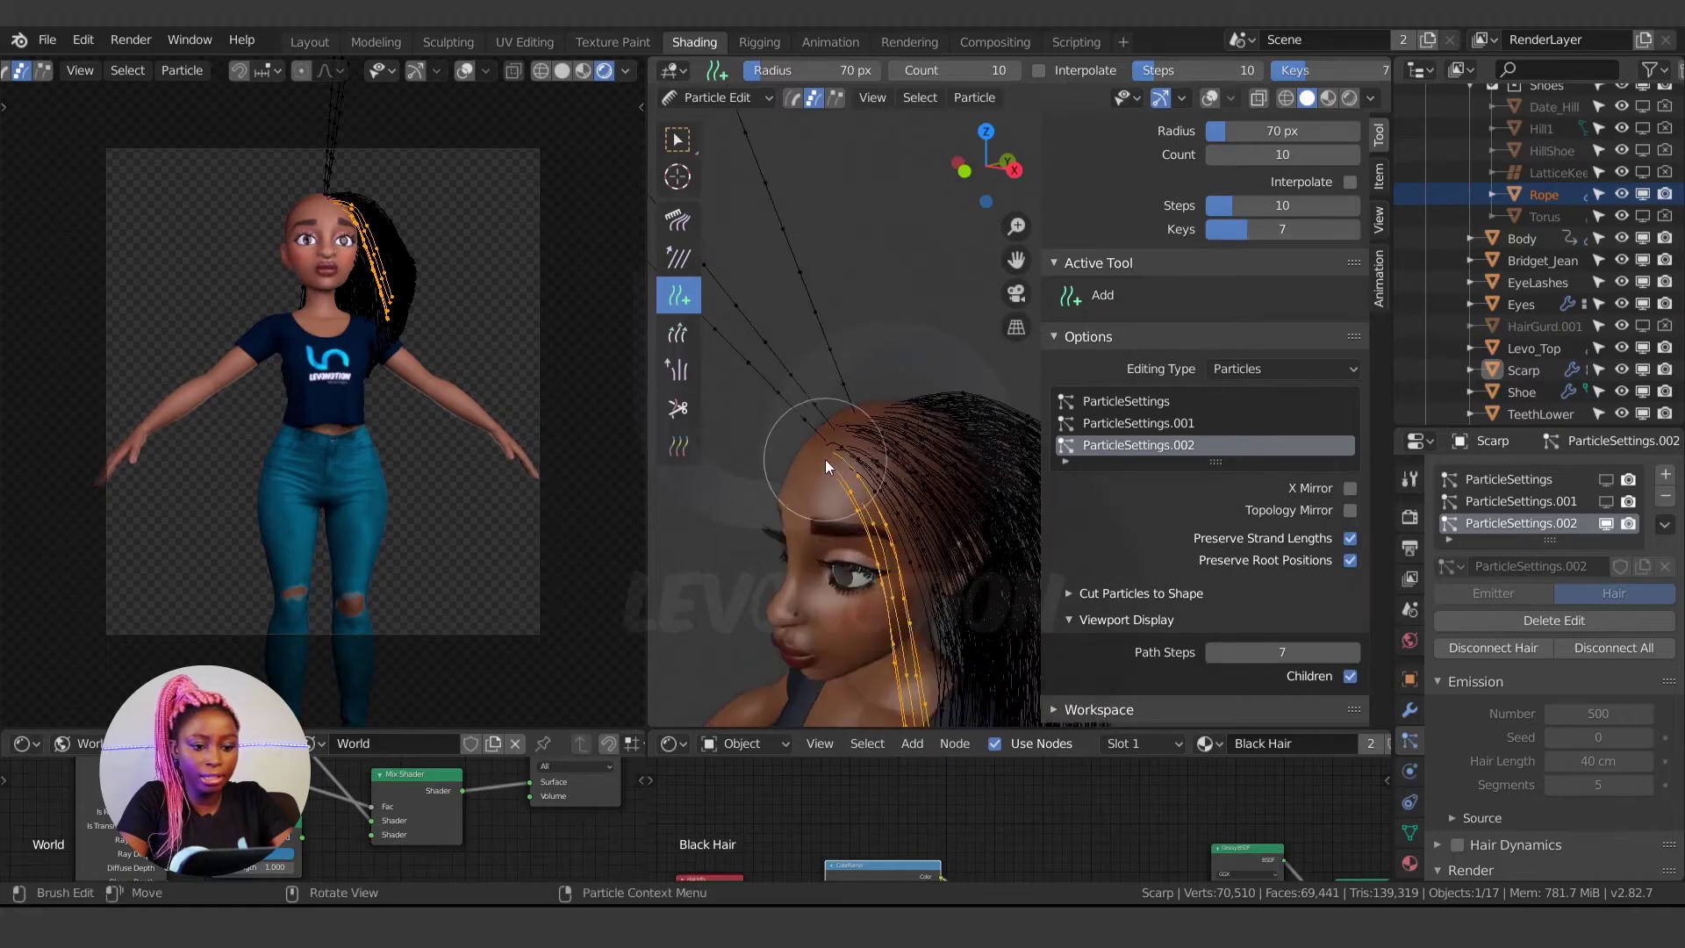
click(810, 461)
scroll(902, 480, down, 2)
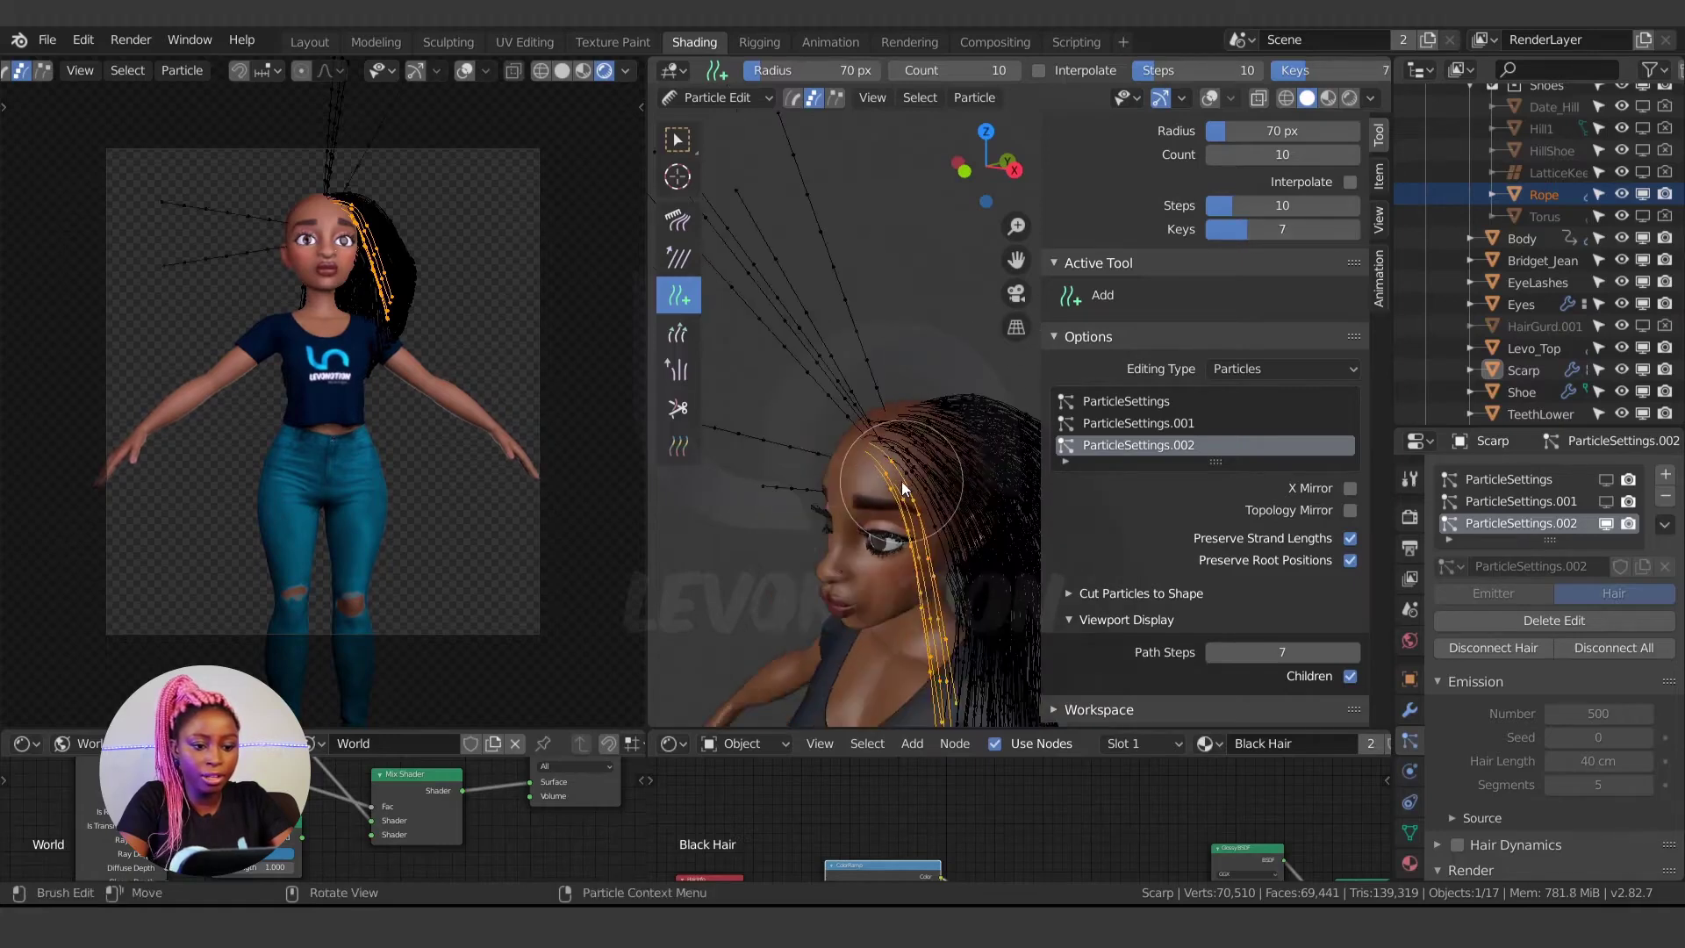
- Set the Add brush's count to 1
click(1228, 158)
click(1236, 157)
text(1)
key(Return)
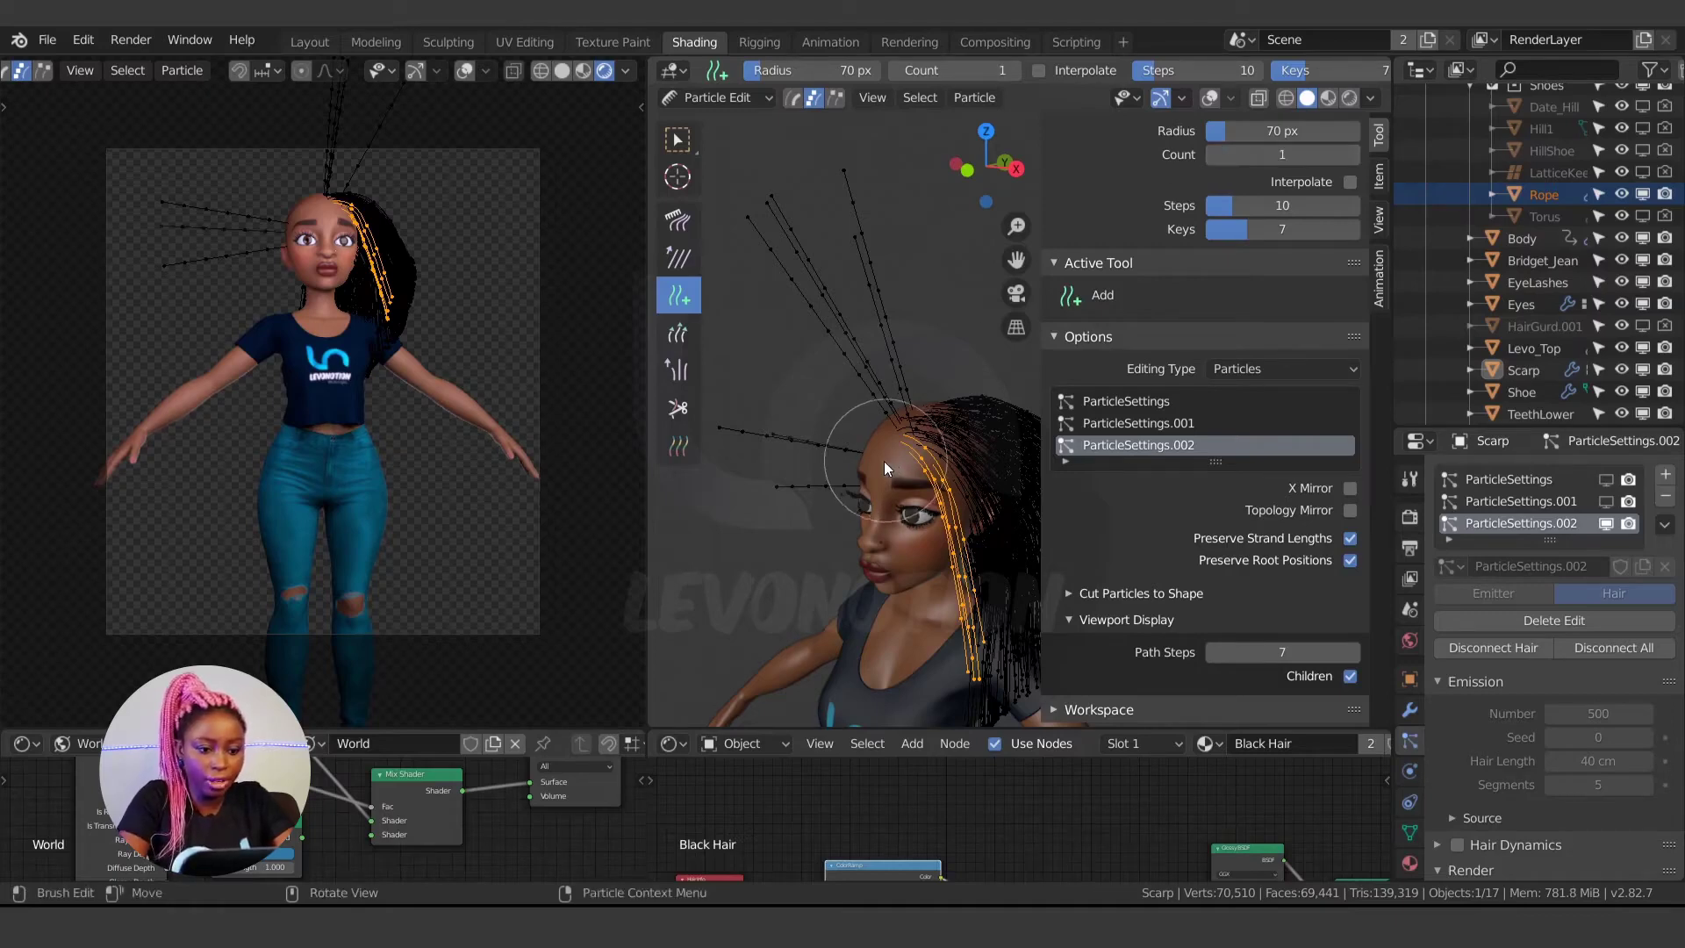
mouse_move(880, 472)
middle_down()
mouse_move(981, 377)
mouse_move(1034, 393)
middle_up()
scroll(1033, 394, down, 3)
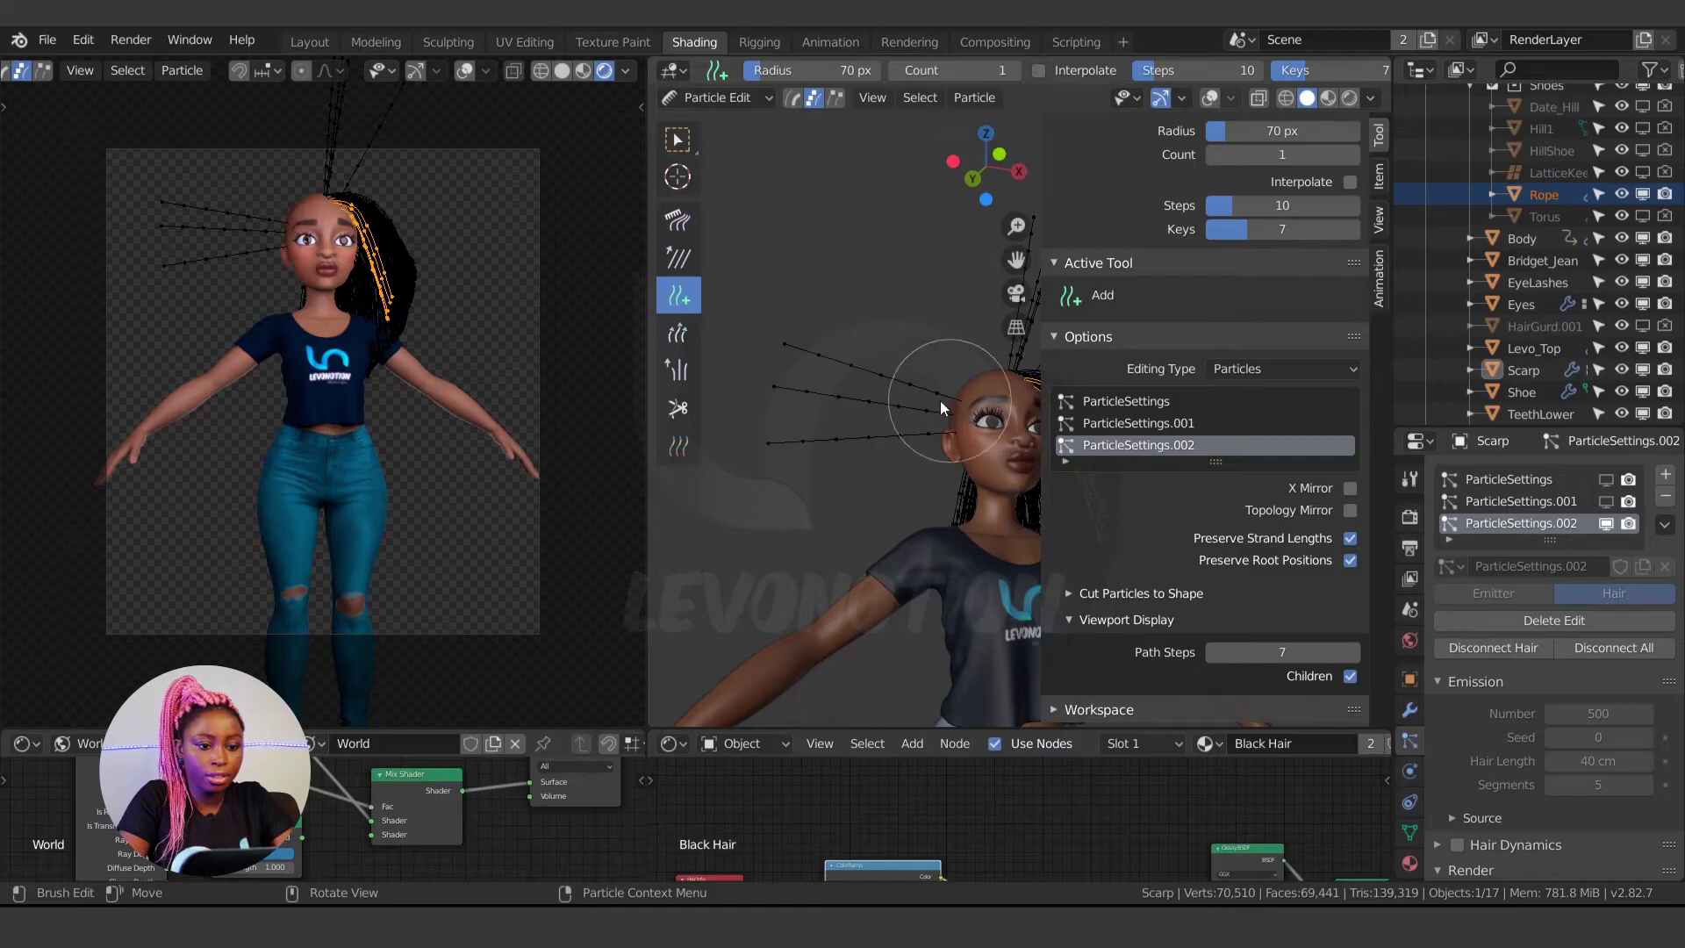
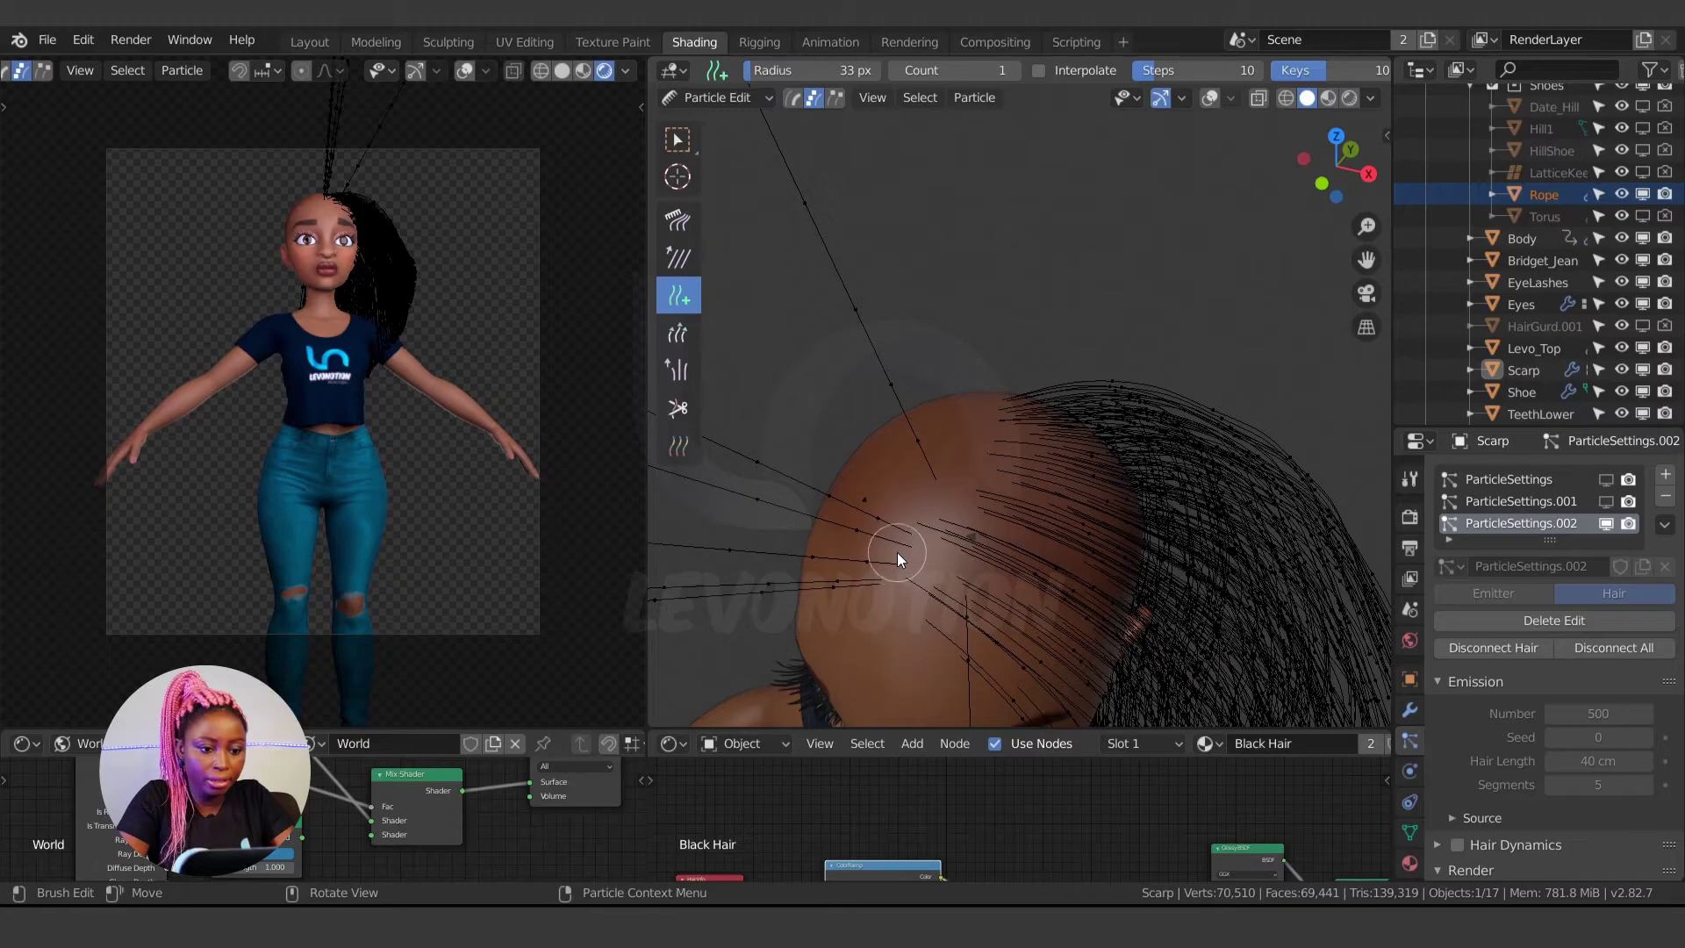
- Add a dense row of hair guides along the front hairline and centre parting with the Add brush
mouse_move(897, 551)
mouse_down()
mouse_move(945, 451)
mouse_move(945, 478)
mouse_move(960, 463)
mouse_move(951, 505)
mouse_move(918, 534)
mouse_move(944, 553)
mouse_move(892, 602)
mouse_up()
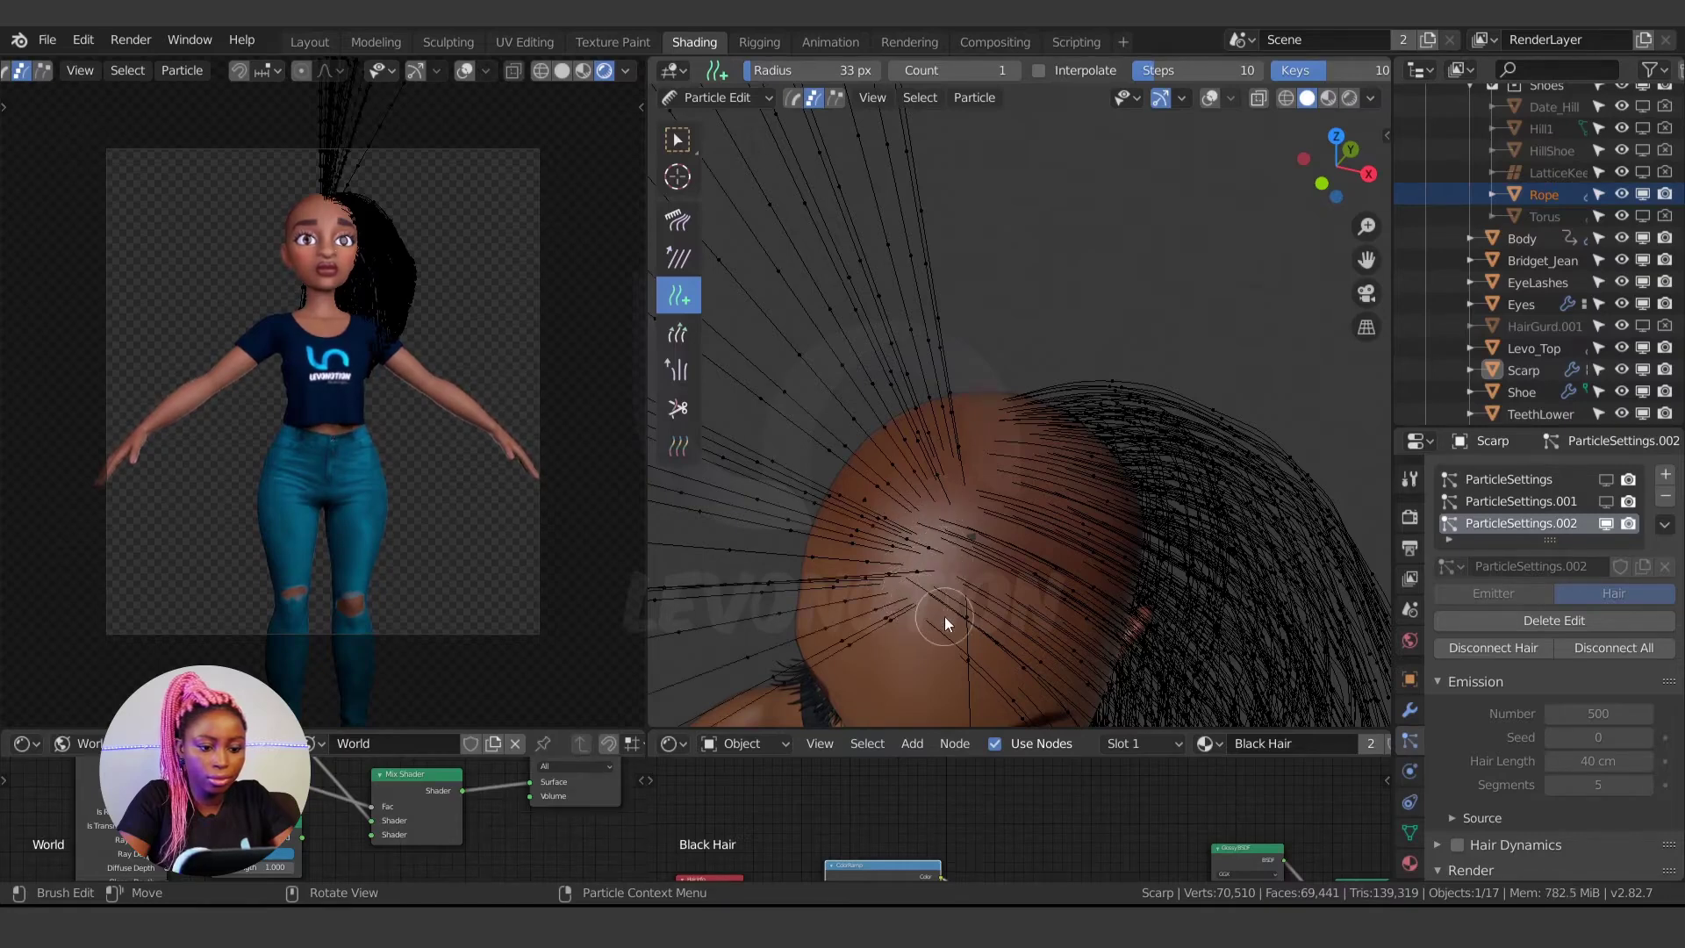
mouse_move(944, 616)
middle_down()
mouse_move(904, 624)
mouse_move(981, 524)
mouse_move(982, 470)
mouse_move(962, 460)
mouse_move(1048, 553)
middle_up()
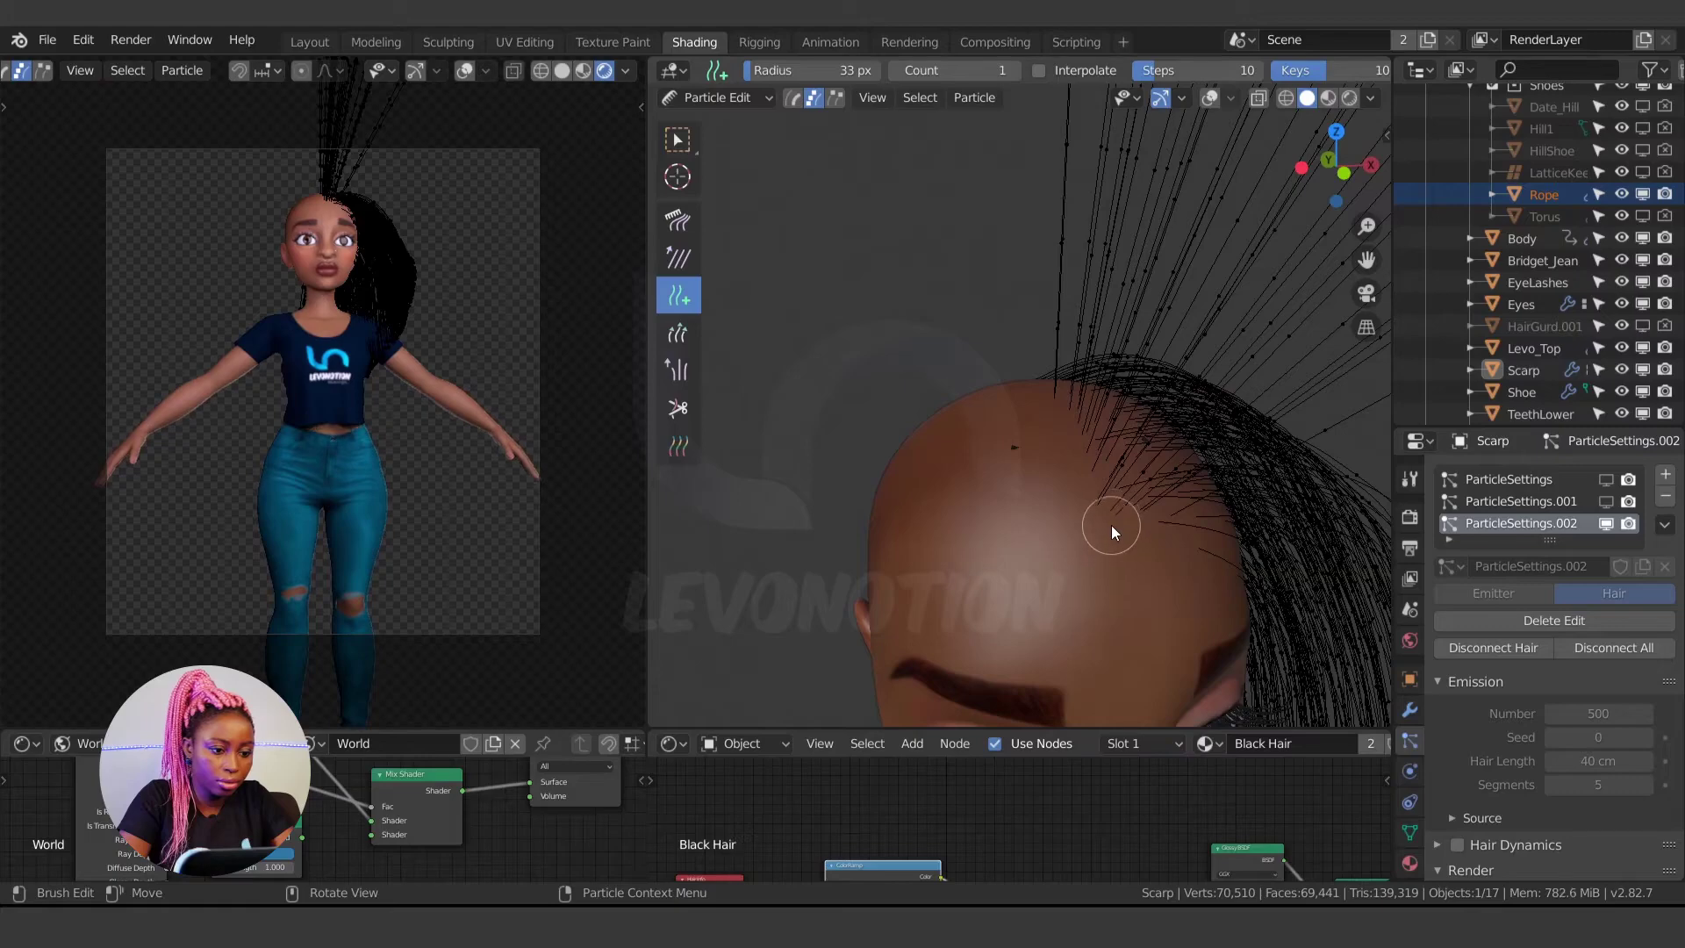
click(1097, 478)
- Circle-select the tips of the new upright guides and grow the selection along the strands down to their roots
mouse_move(1135, 562)
middle_down()
mouse_move(892, 581)
mouse_move(983, 603)
mouse_move(1176, 581)
mouse_move(1004, 449)
mouse_move(948, 381)
middle_up()
scroll(948, 381, down, 3)
key(c)
drag(935, 257, 1001, 230)
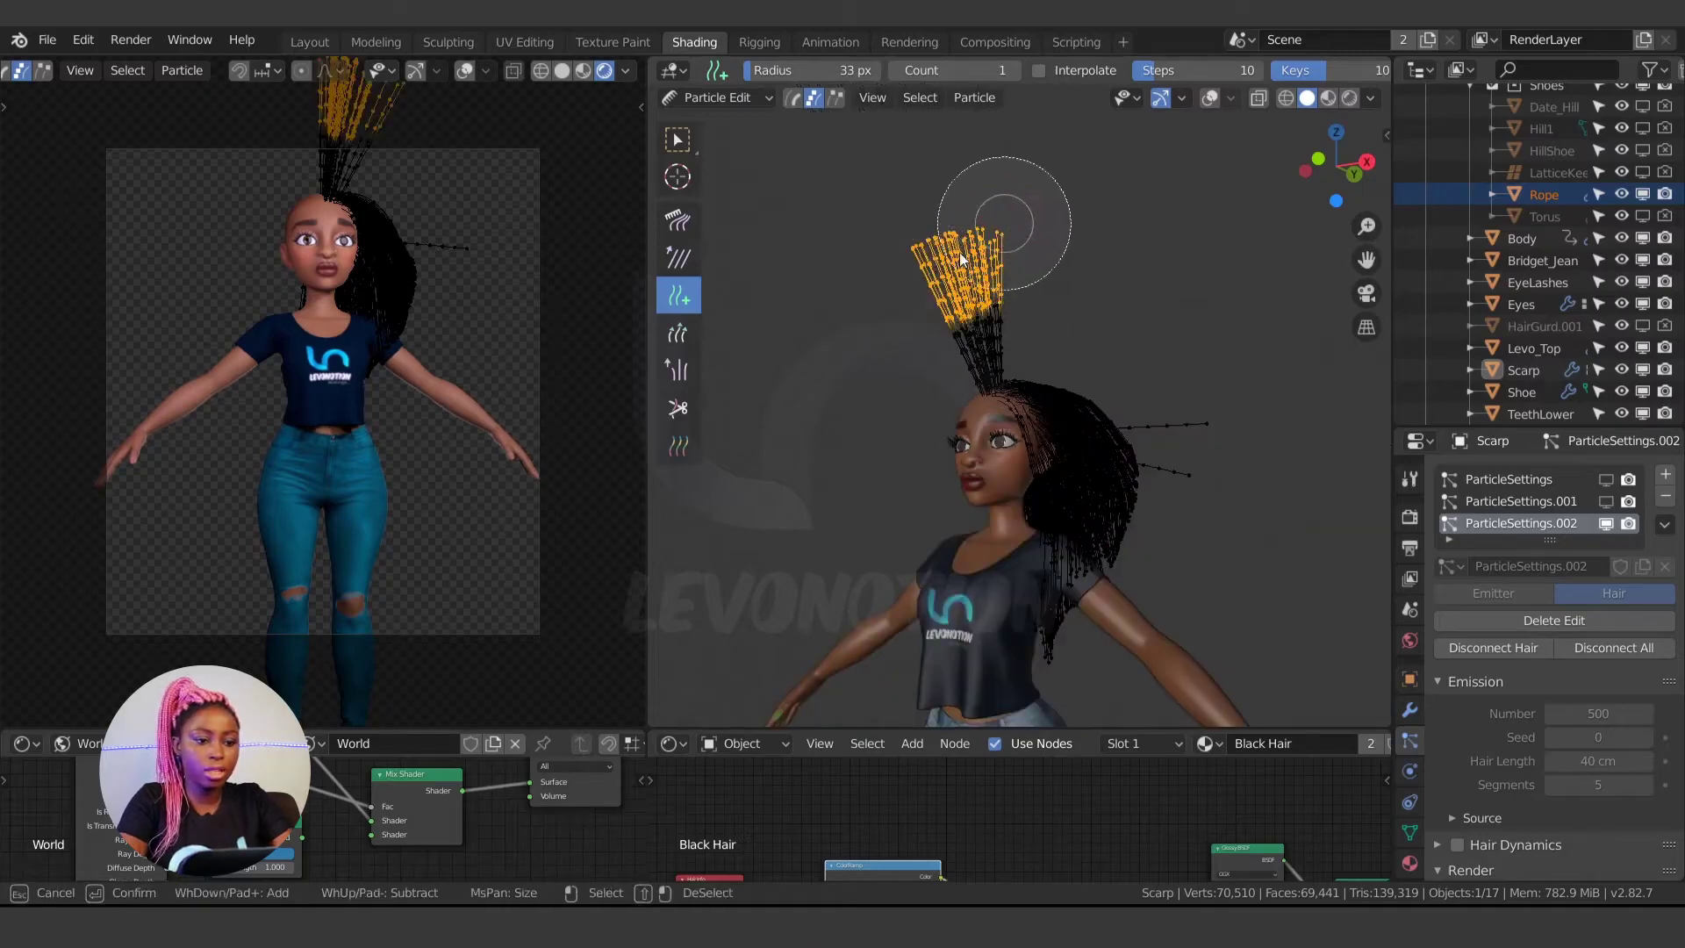
right_click(954, 257)
key(ctrl+KP_Add)
key(ctrl+KP_Add)
key(ctrl+KP_Add)
key(ctrl+KP_Add)
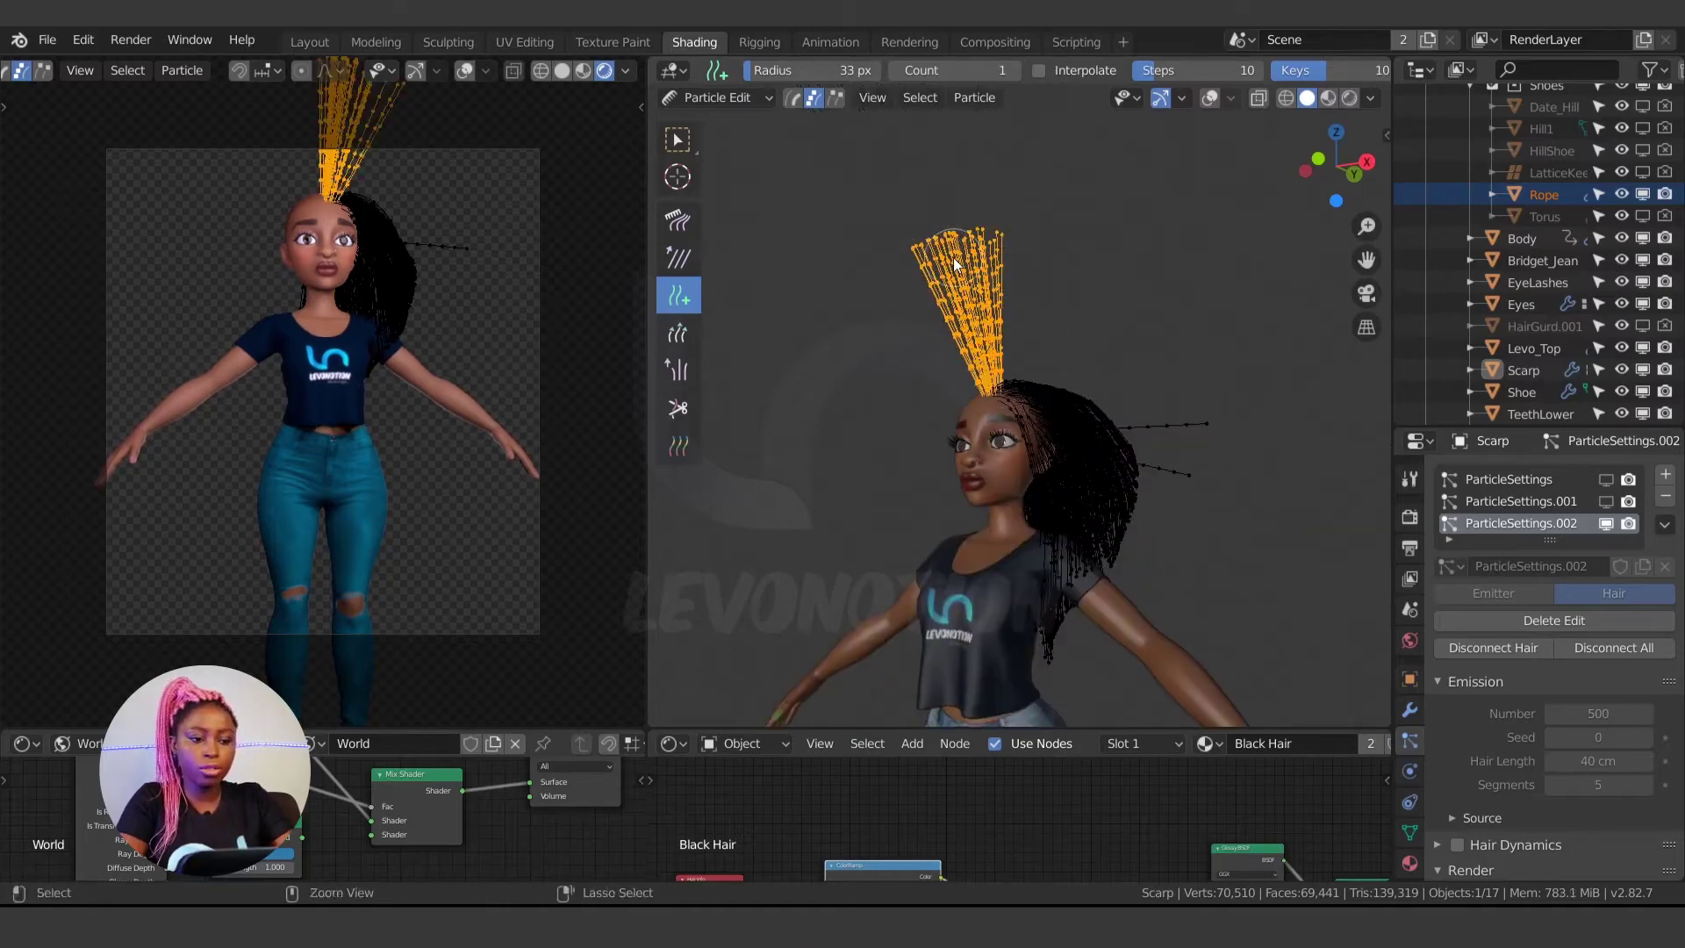
- Comb the selected upright guides over from the parting and down toward the shoulder
shift+middle_drag(992, 422, 1006, 442)
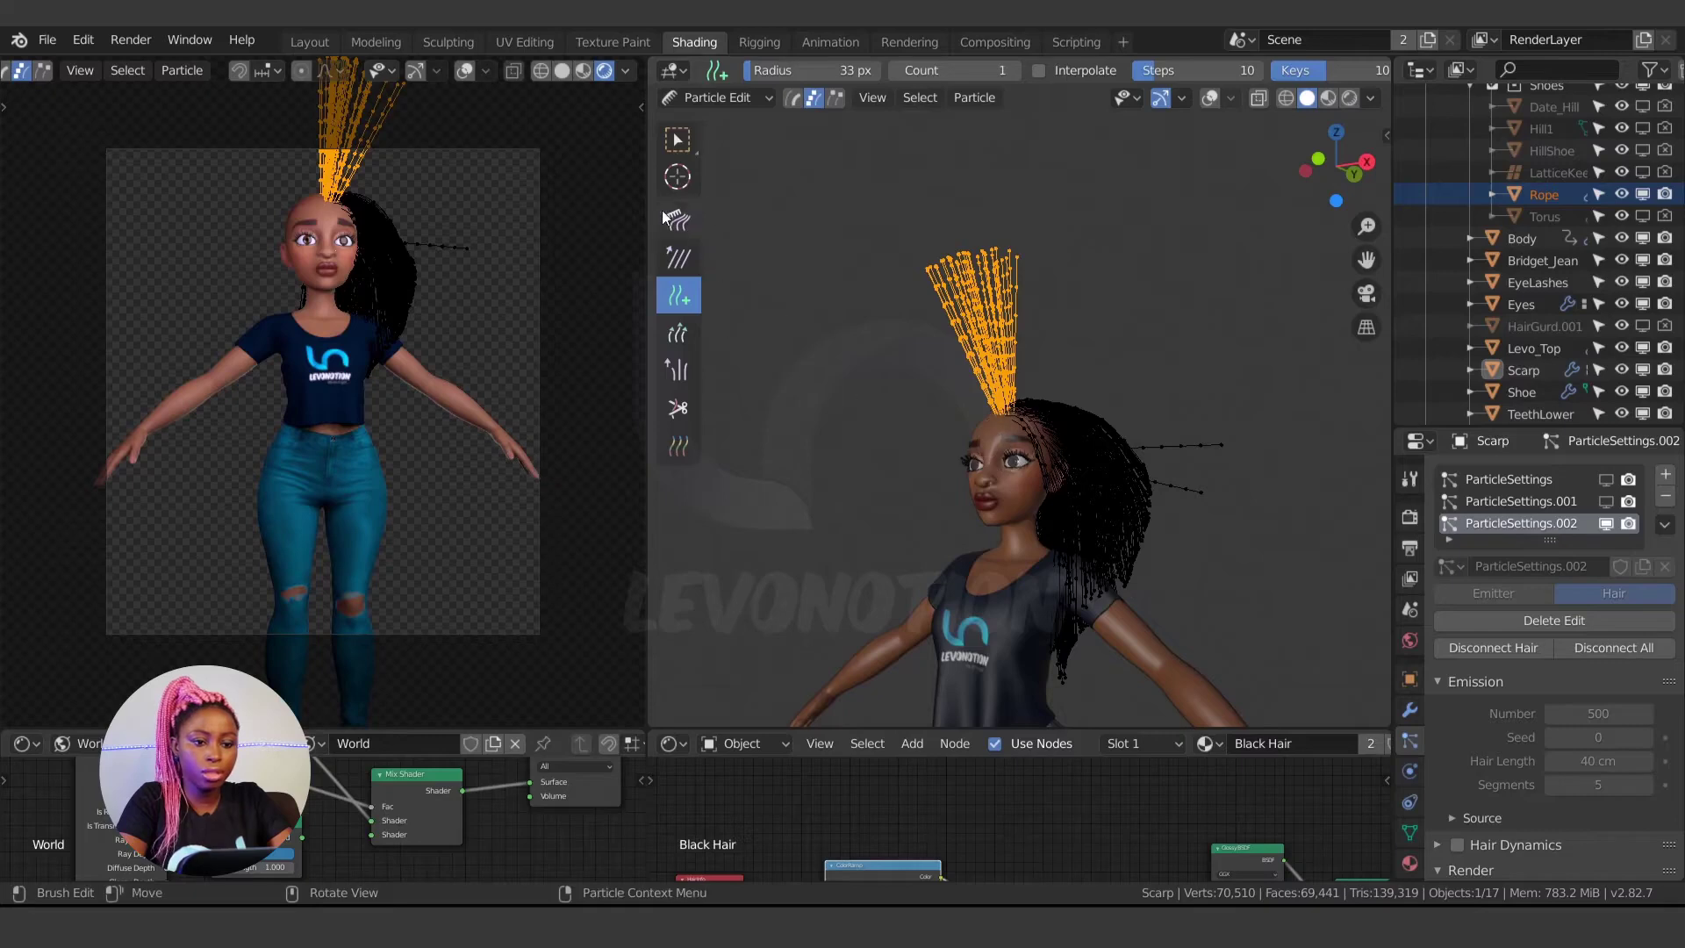
click(684, 218)
mouse_move(843, 289)
mouse_down()
mouse_move(1129, 290)
mouse_move(1001, 321)
mouse_move(1281, 493)
mouse_up()
drag(1102, 351, 1218, 725)
drag(1135, 460, 1166, 642)
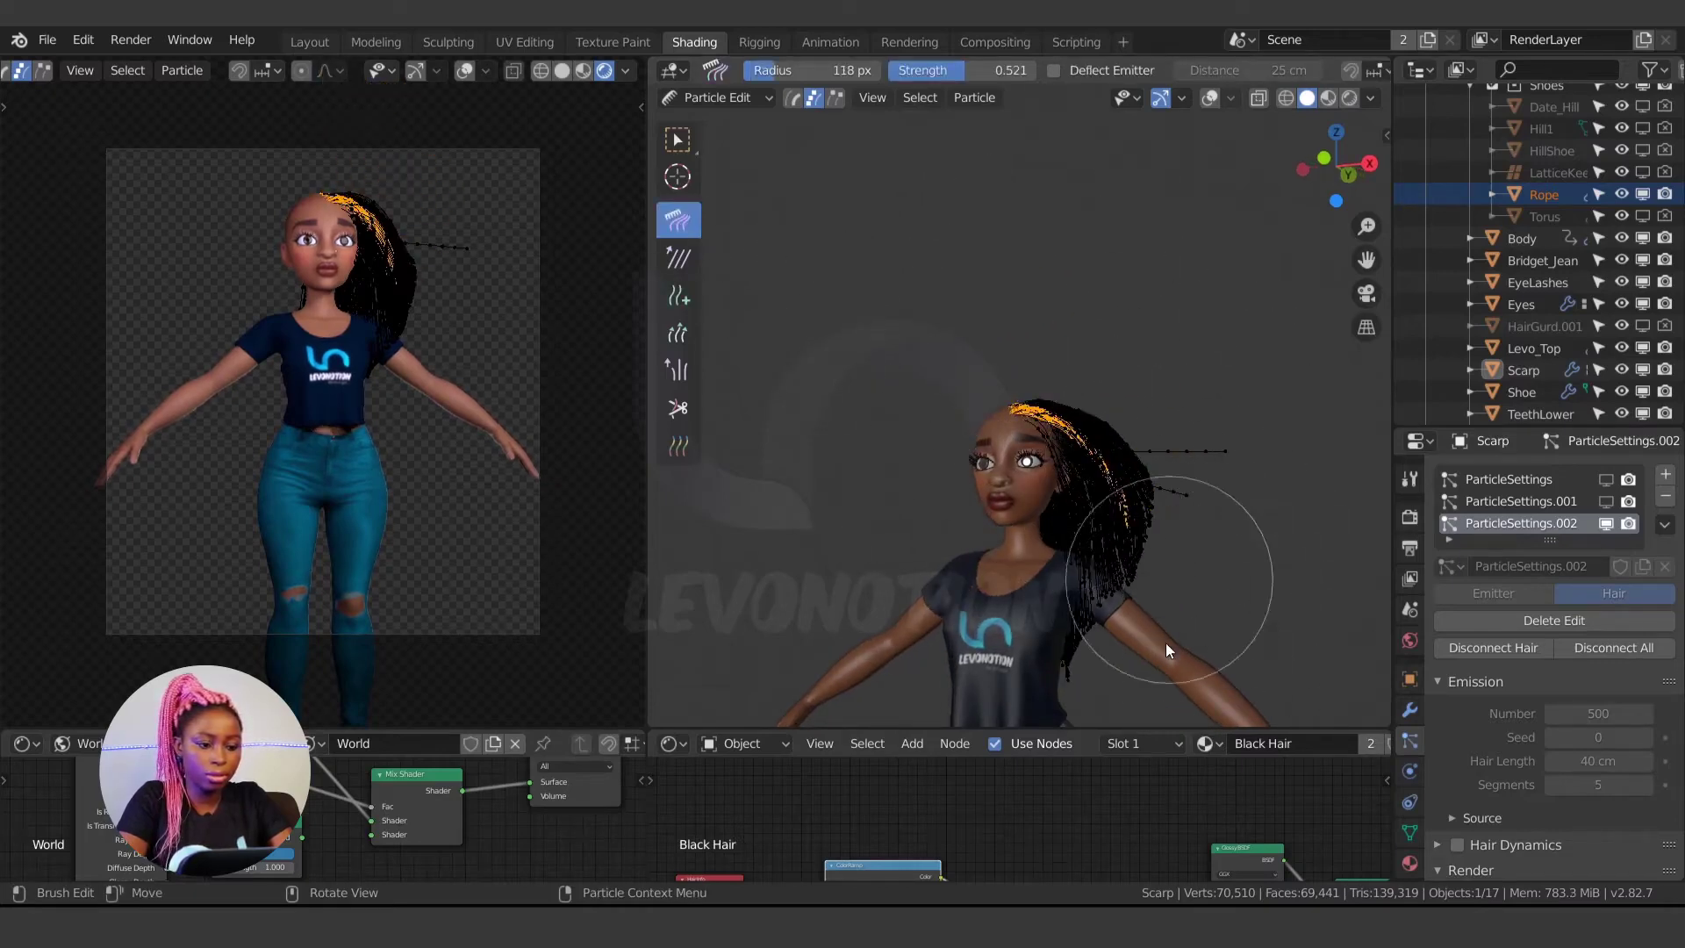
- Comb the selected front strands downward beside the face and sweep them back off the cheek
middle_drag(1000, 586, 910, 586)
drag(1067, 449, 975, 598)
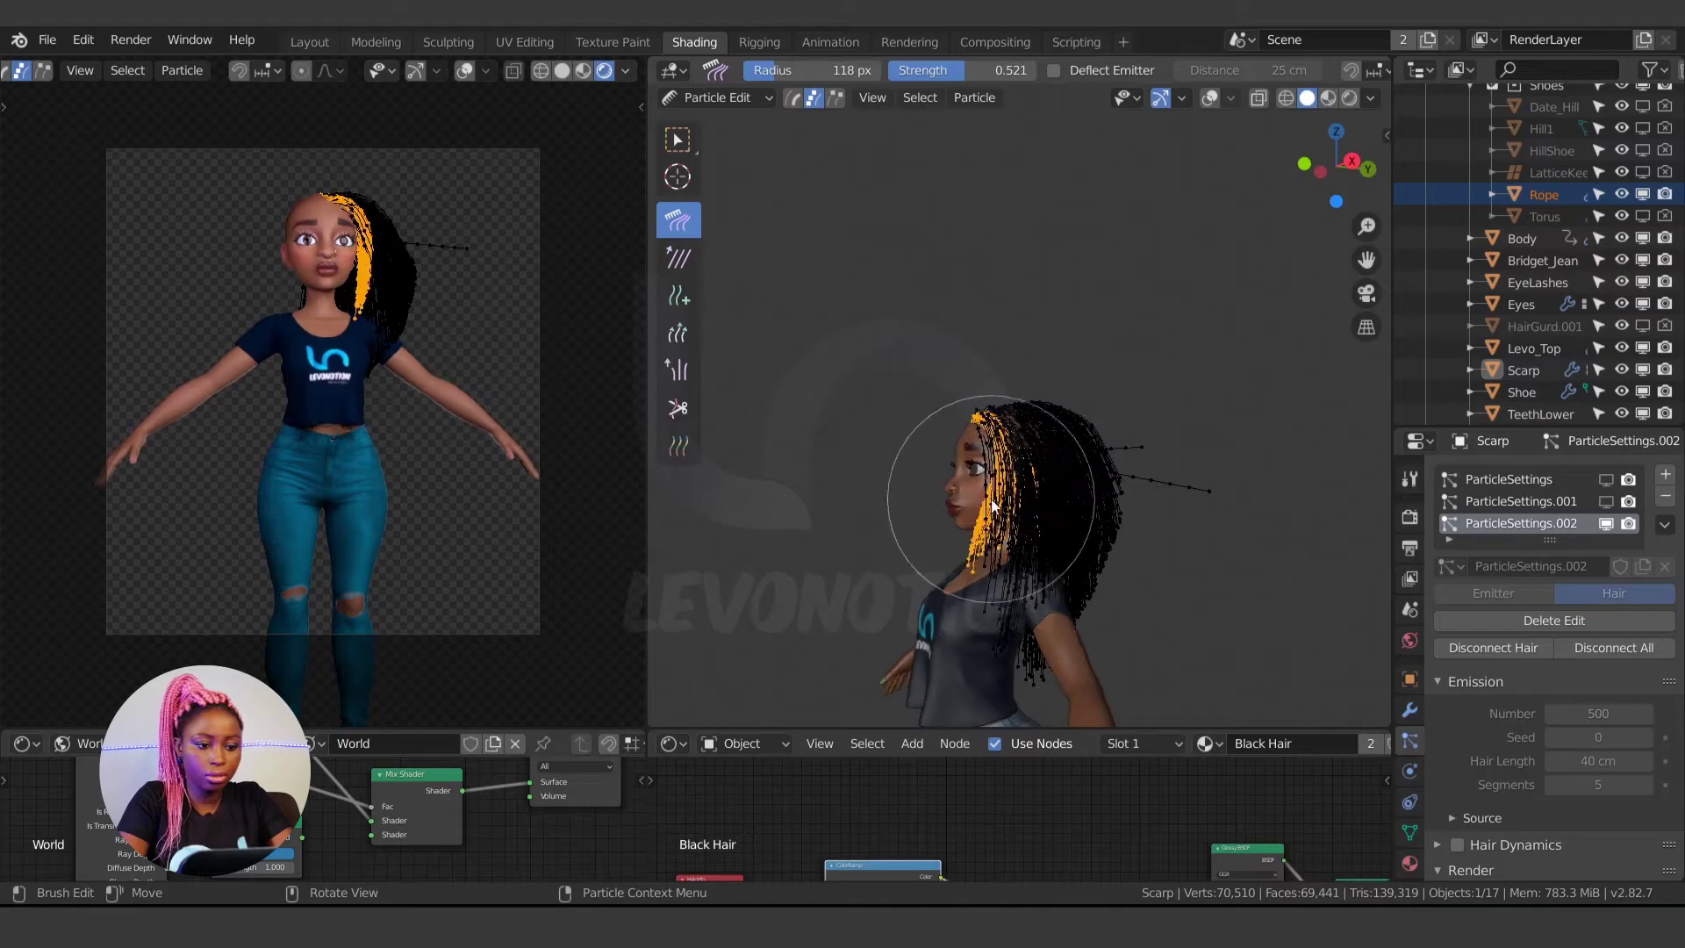
drag(991, 519, 1008, 675)
scroll(1016, 430, up, 2)
drag(1009, 482, 1011, 549)
mouse_move(1032, 452)
mouse_down()
mouse_move(1020, 562)
mouse_move(980, 630)
mouse_move(992, 660)
mouse_up()
scroll(1008, 586, up, 1)
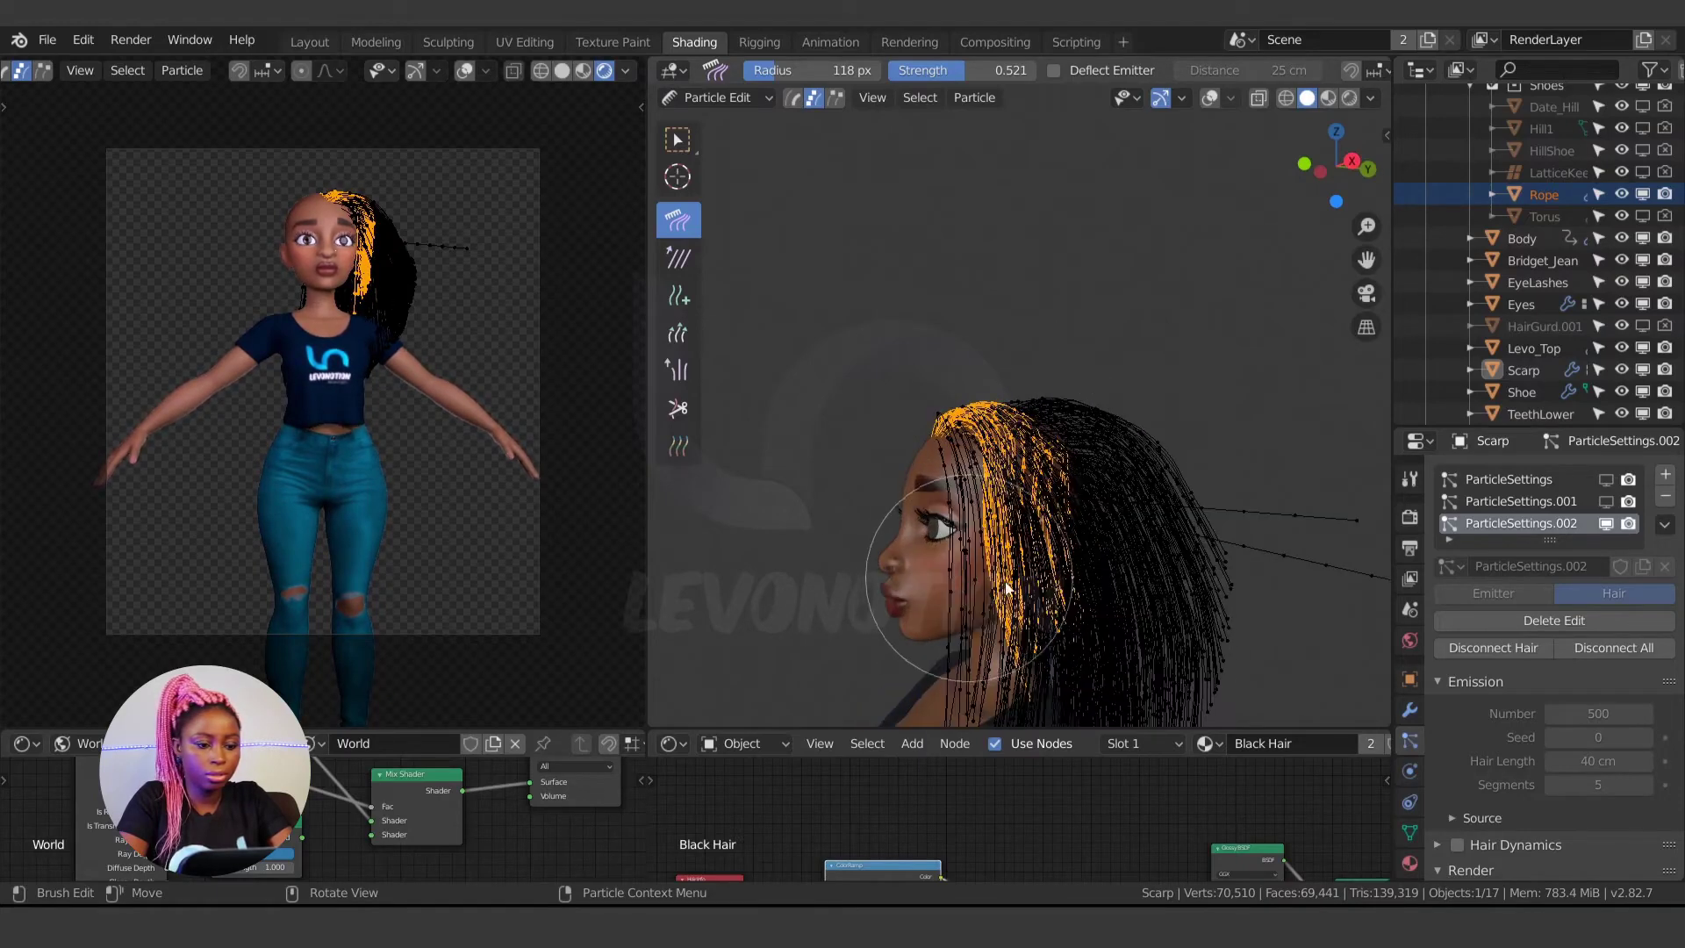
middle_drag(1008, 586, 1118, 570)
drag(1119, 575, 1160, 598)
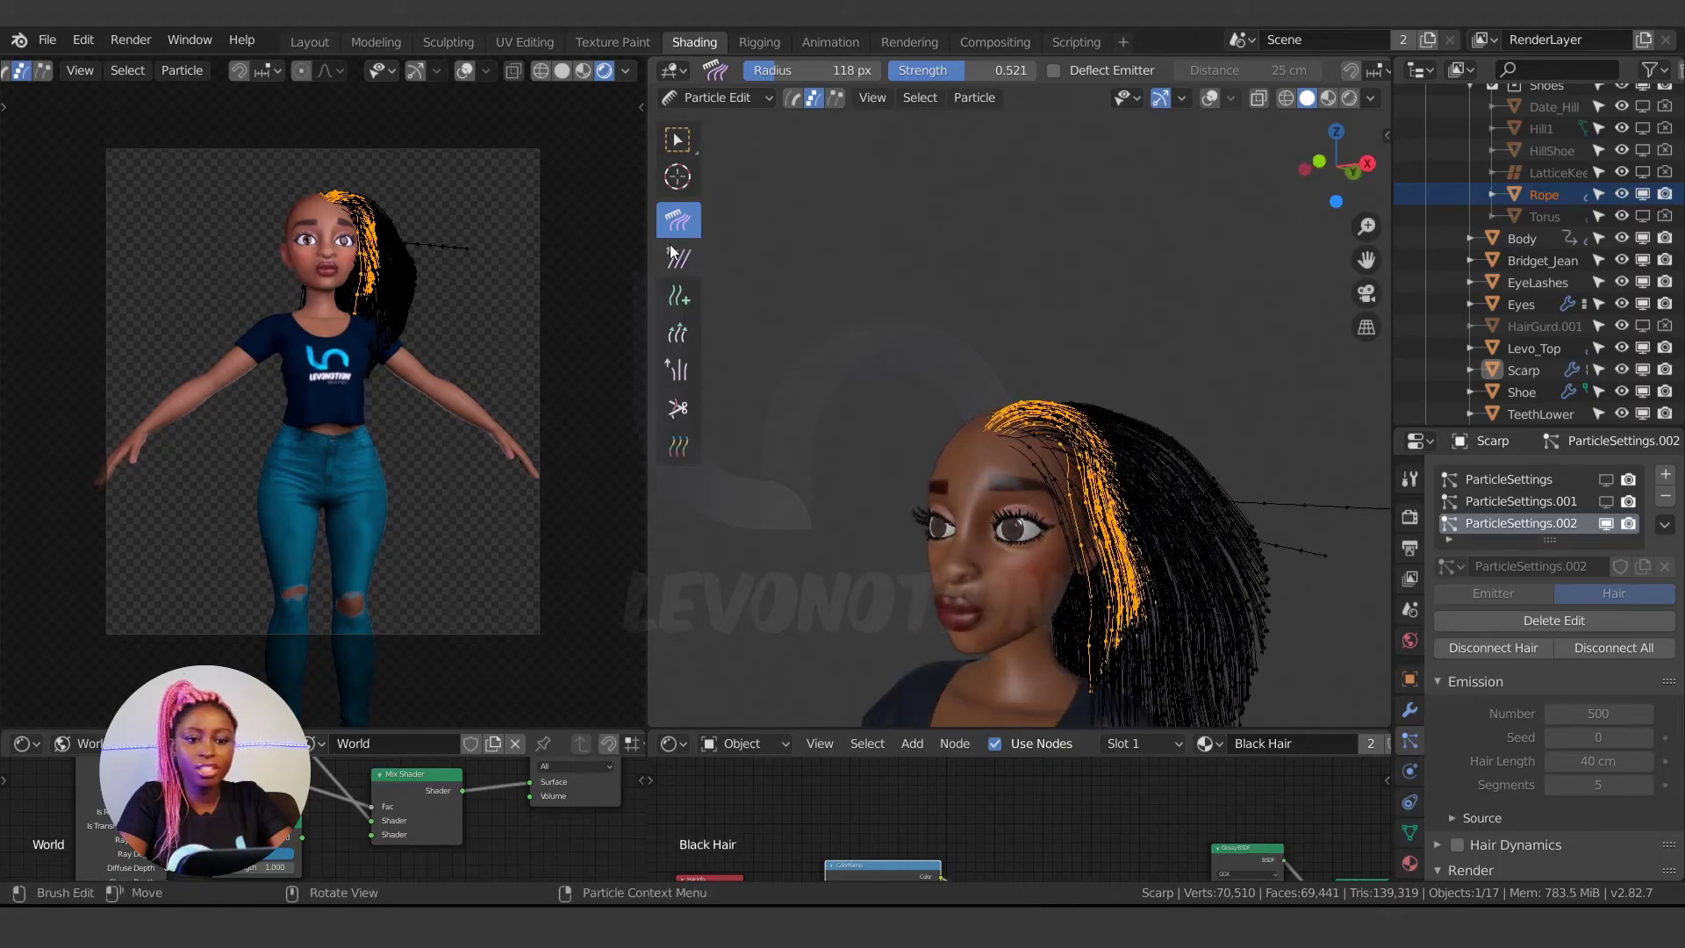
- Lengthen the selected front strands with the Length brush and comb them smooth beside the face
click(676, 333)
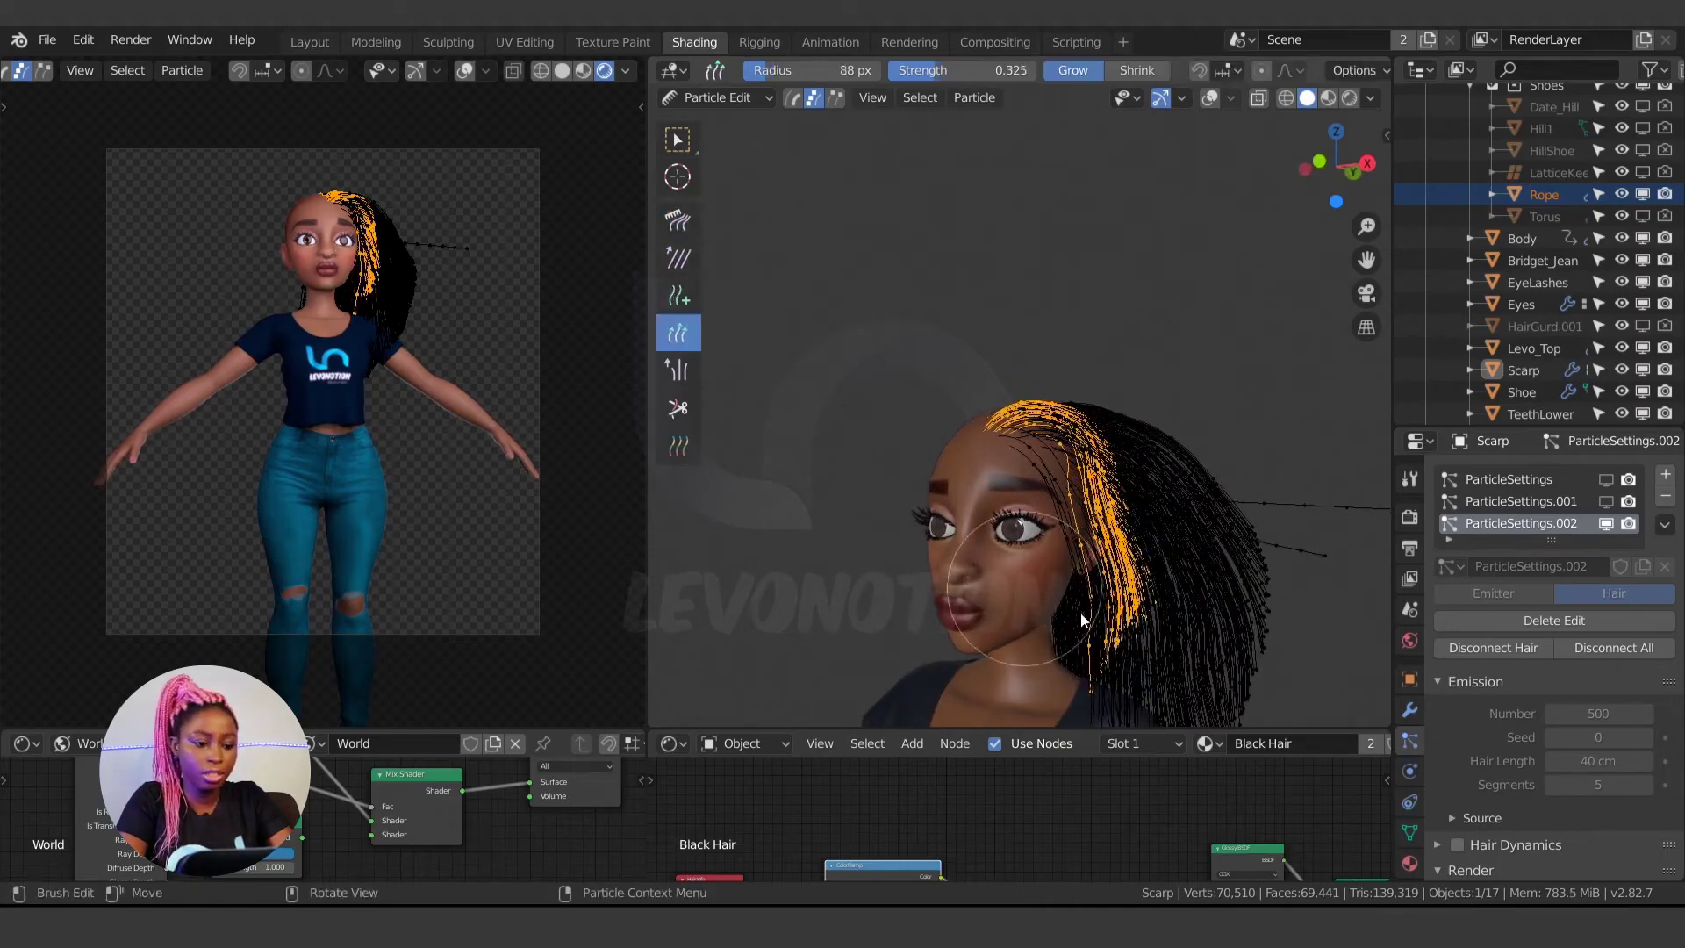
drag(1186, 606, 1160, 671)
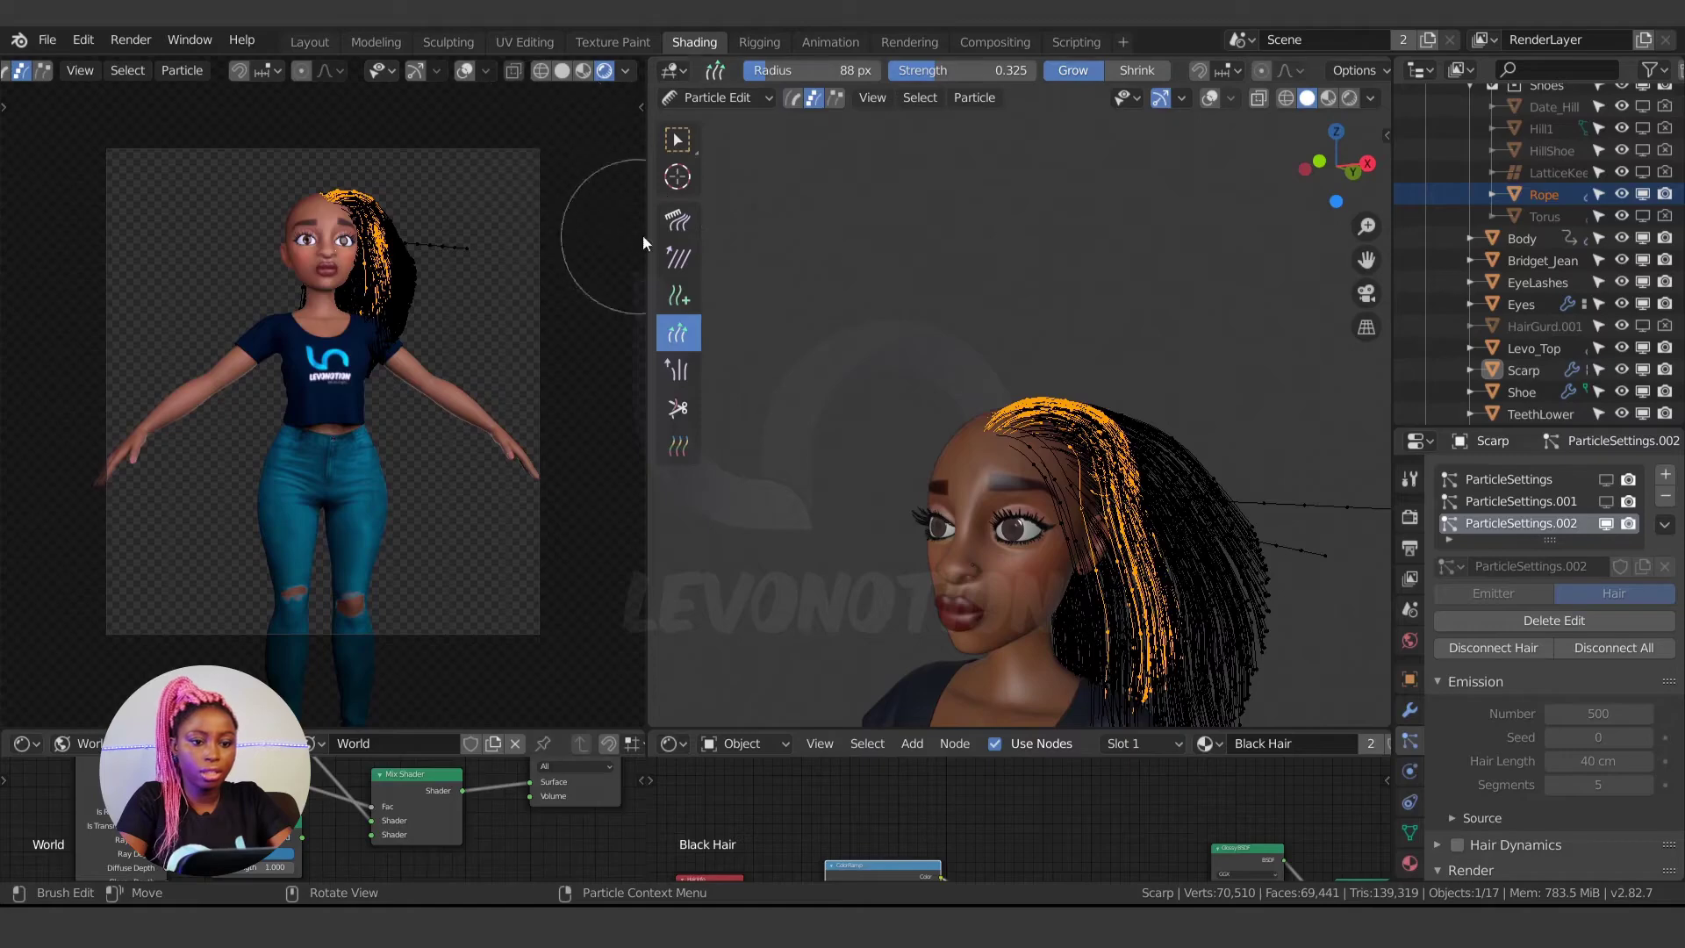
click(677, 219)
mouse_move(1139, 412)
mouse_down()
mouse_move(1158, 571)
mouse_move(1132, 655)
mouse_up()
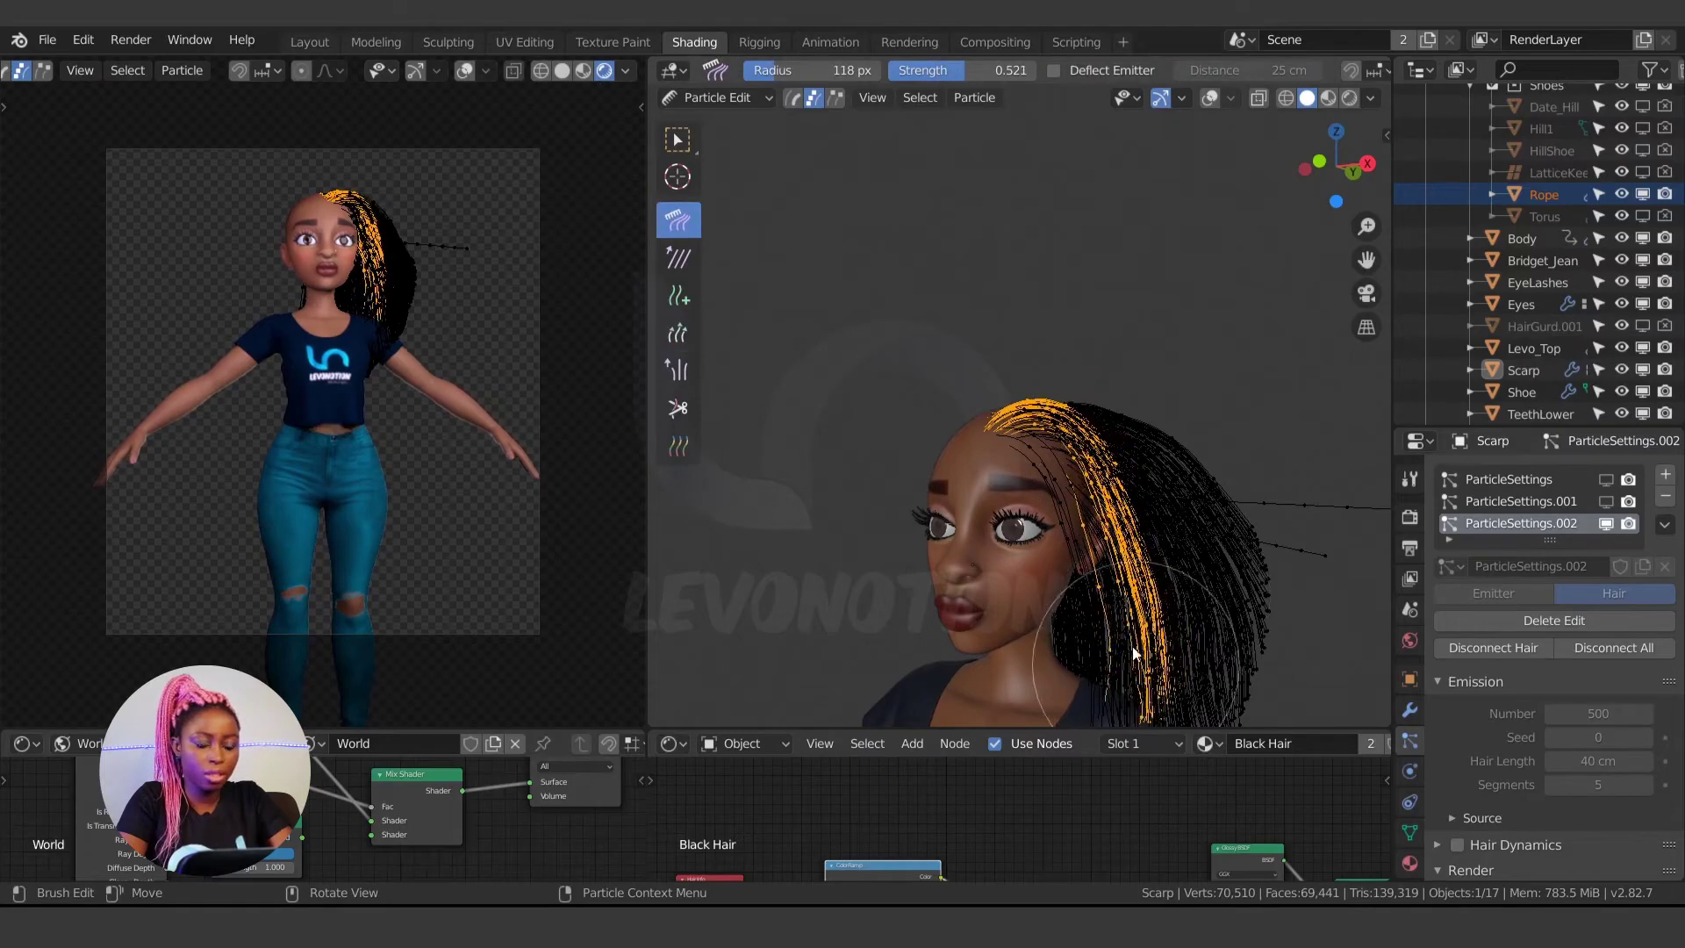
- Comb the selected strands forward and down over the side of the head, working from the side view
middle_drag(1110, 600, 929, 609)
drag(929, 609, 802, 634)
scroll(888, 600, down, 2)
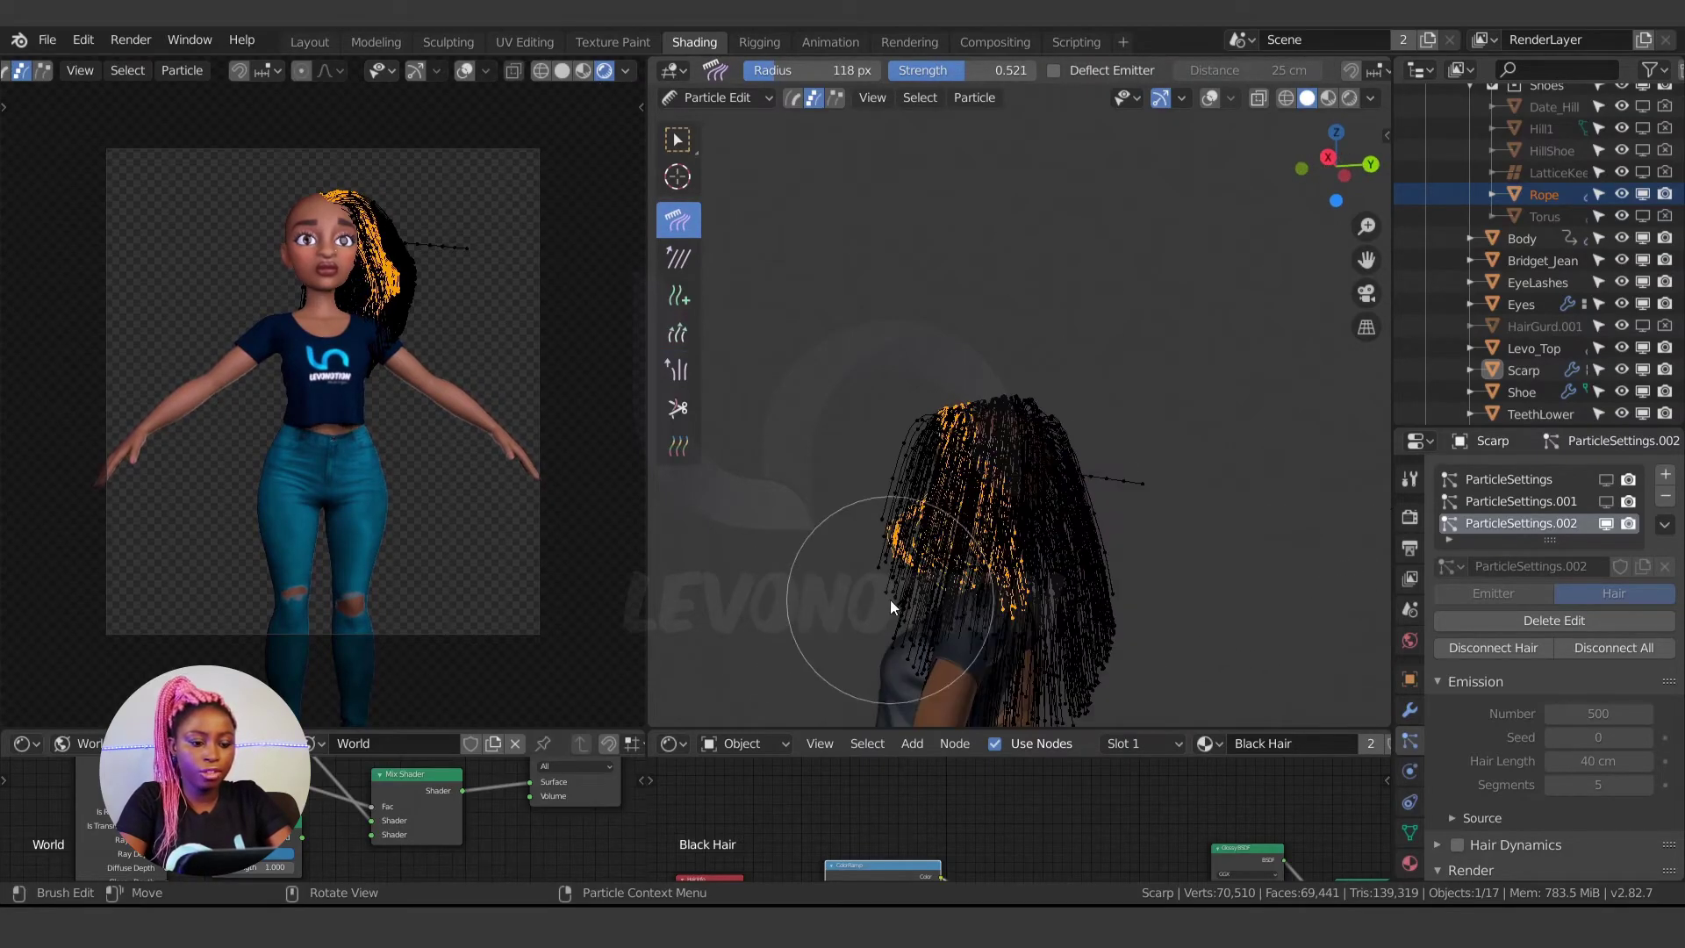
mouse_move(965, 599)
mouse_down()
mouse_move(1010, 576)
mouse_move(899, 667)
mouse_up()
mouse_move(971, 474)
mouse_down()
mouse_move(918, 518)
mouse_move(893, 617)
mouse_up()
drag(928, 496, 903, 493)
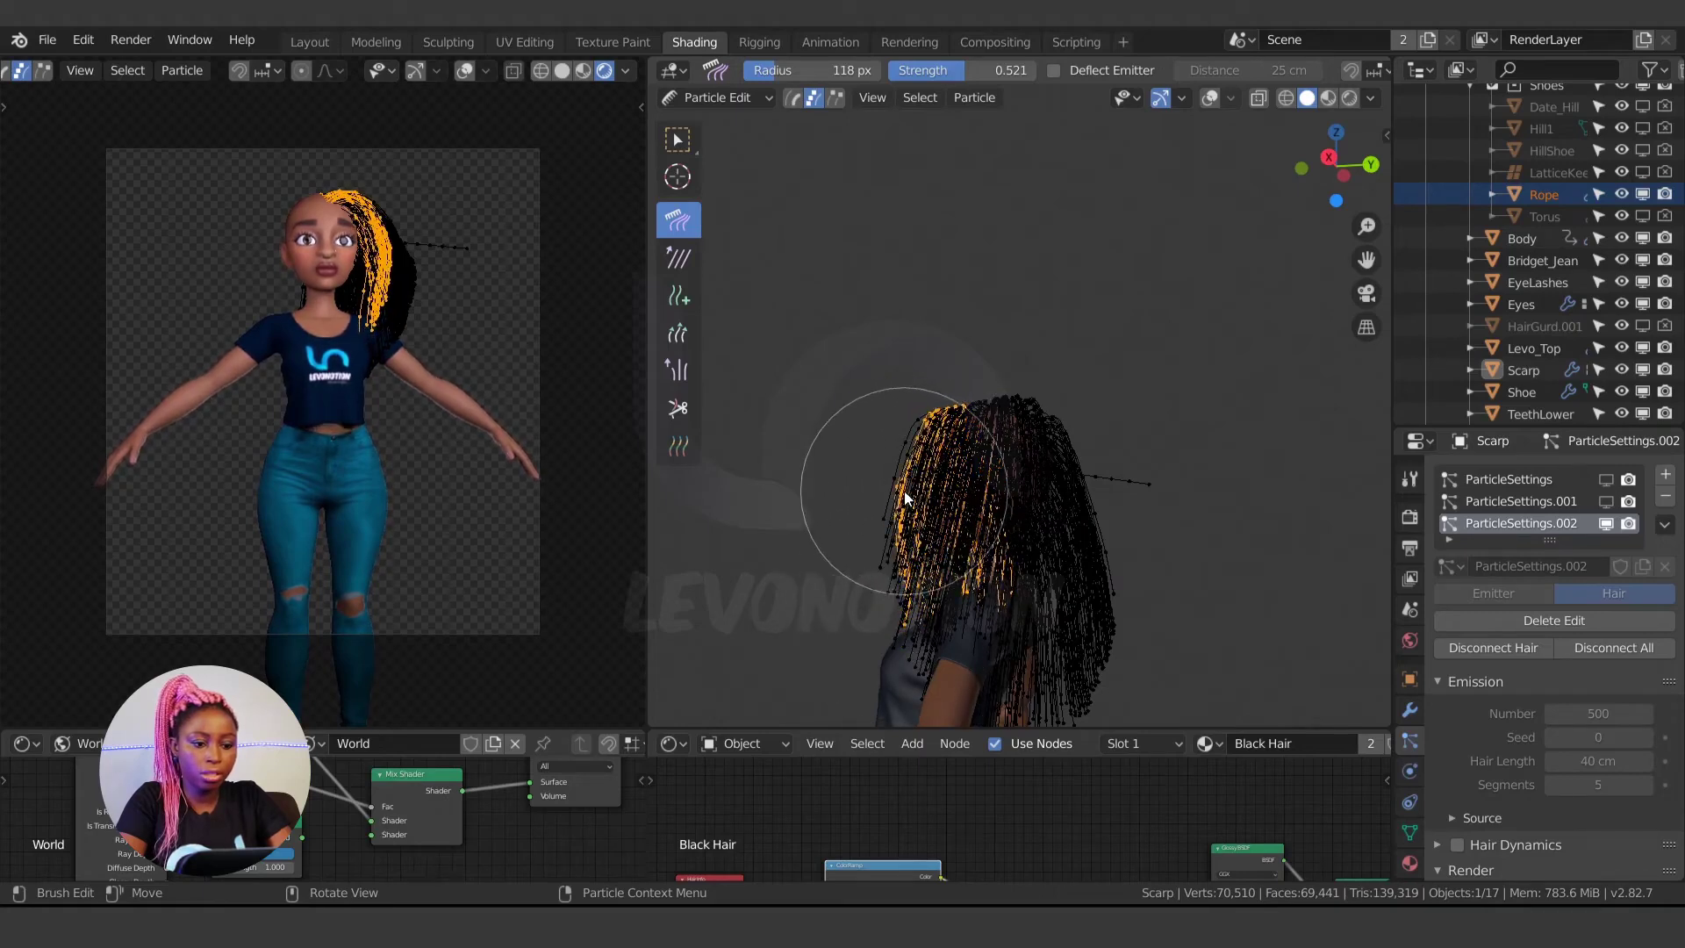
- Clear the guide selection and comb the stray guides sticking out at the side down into the hair
key(a)
key(alt+a)
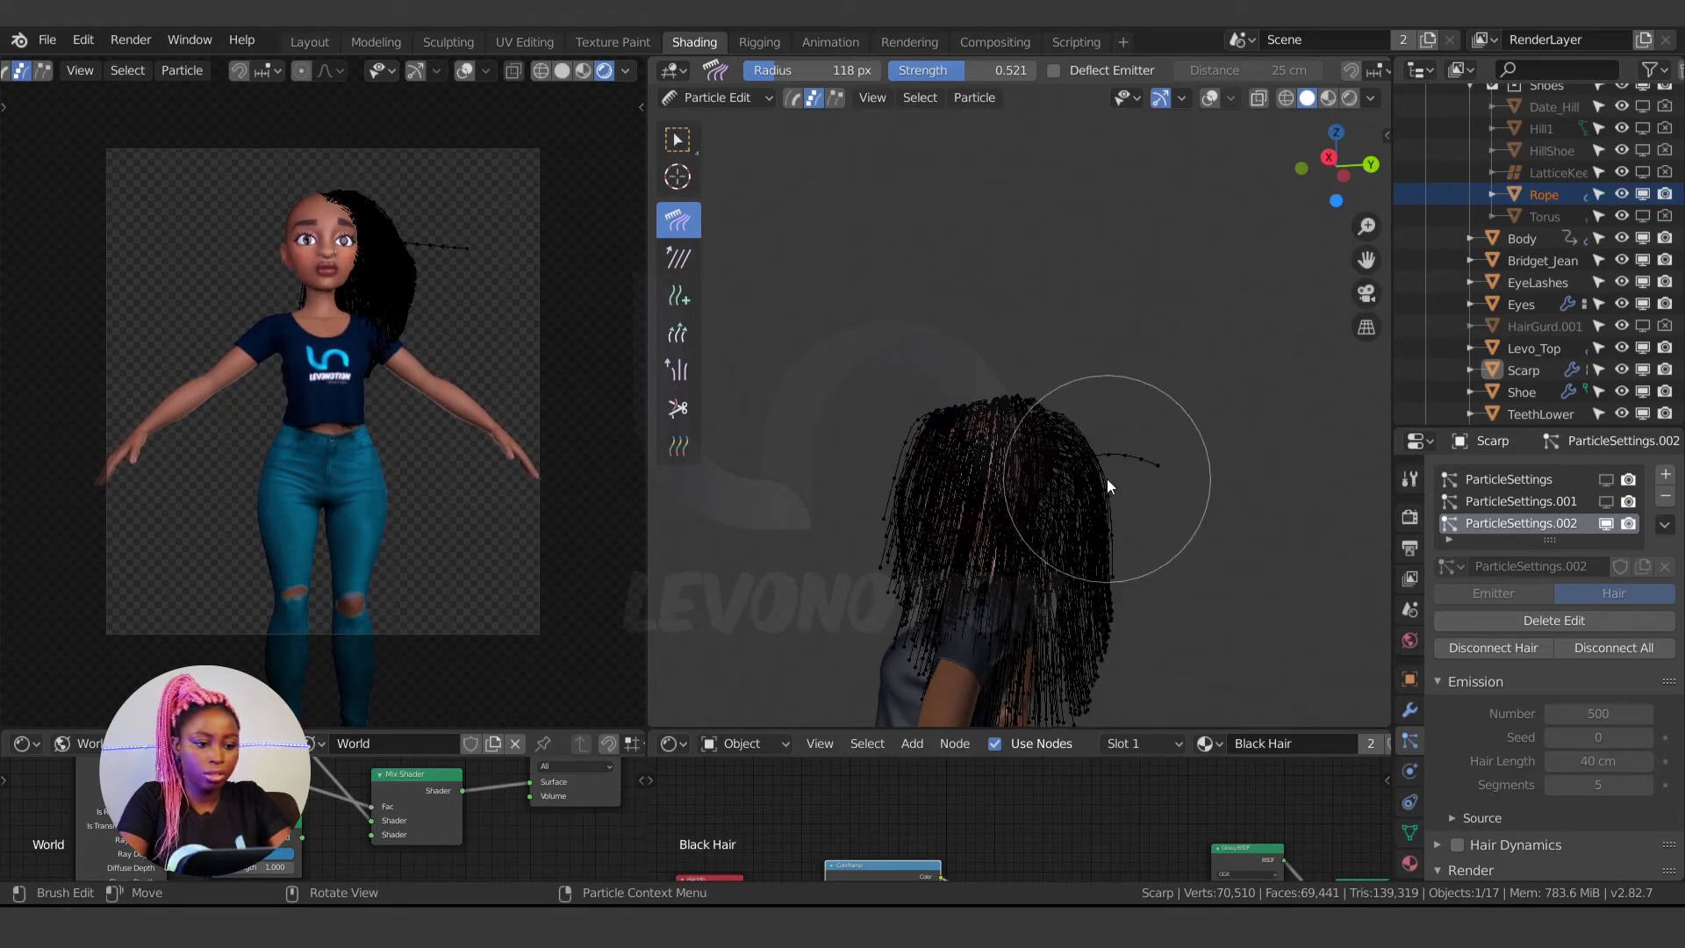
drag(1107, 477, 1249, 669)
mouse_move(1190, 562)
mouse_down()
mouse_move(1099, 513)
mouse_move(1102, 459)
mouse_up()
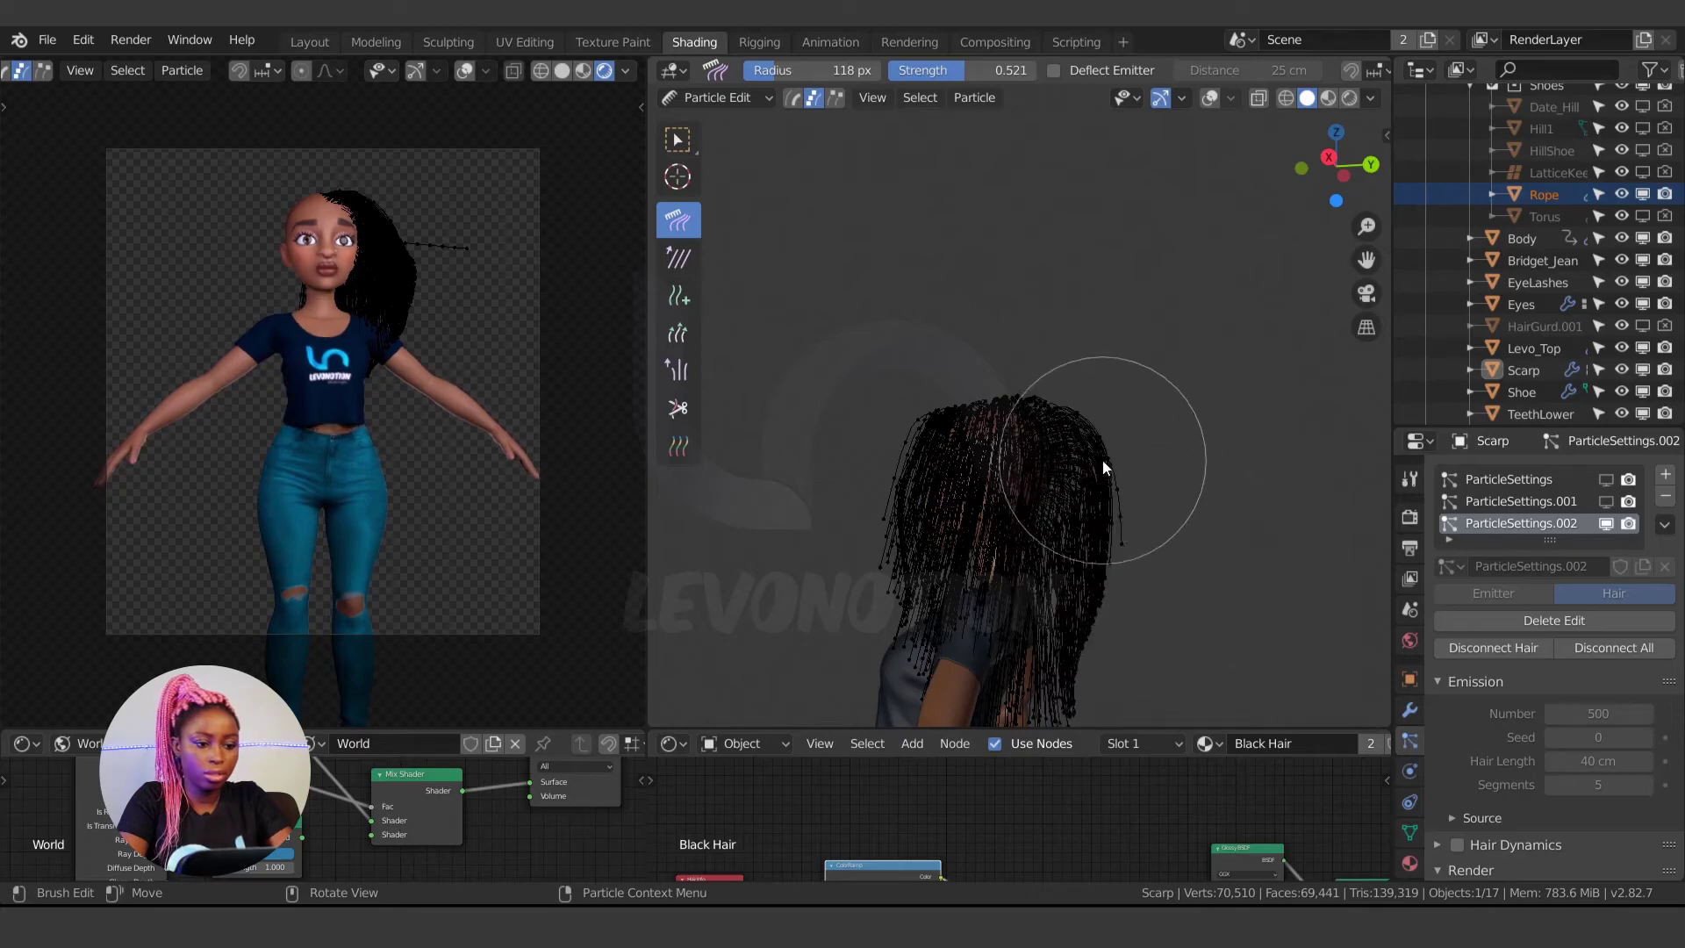
middle_drag(1023, 534, 1157, 515)
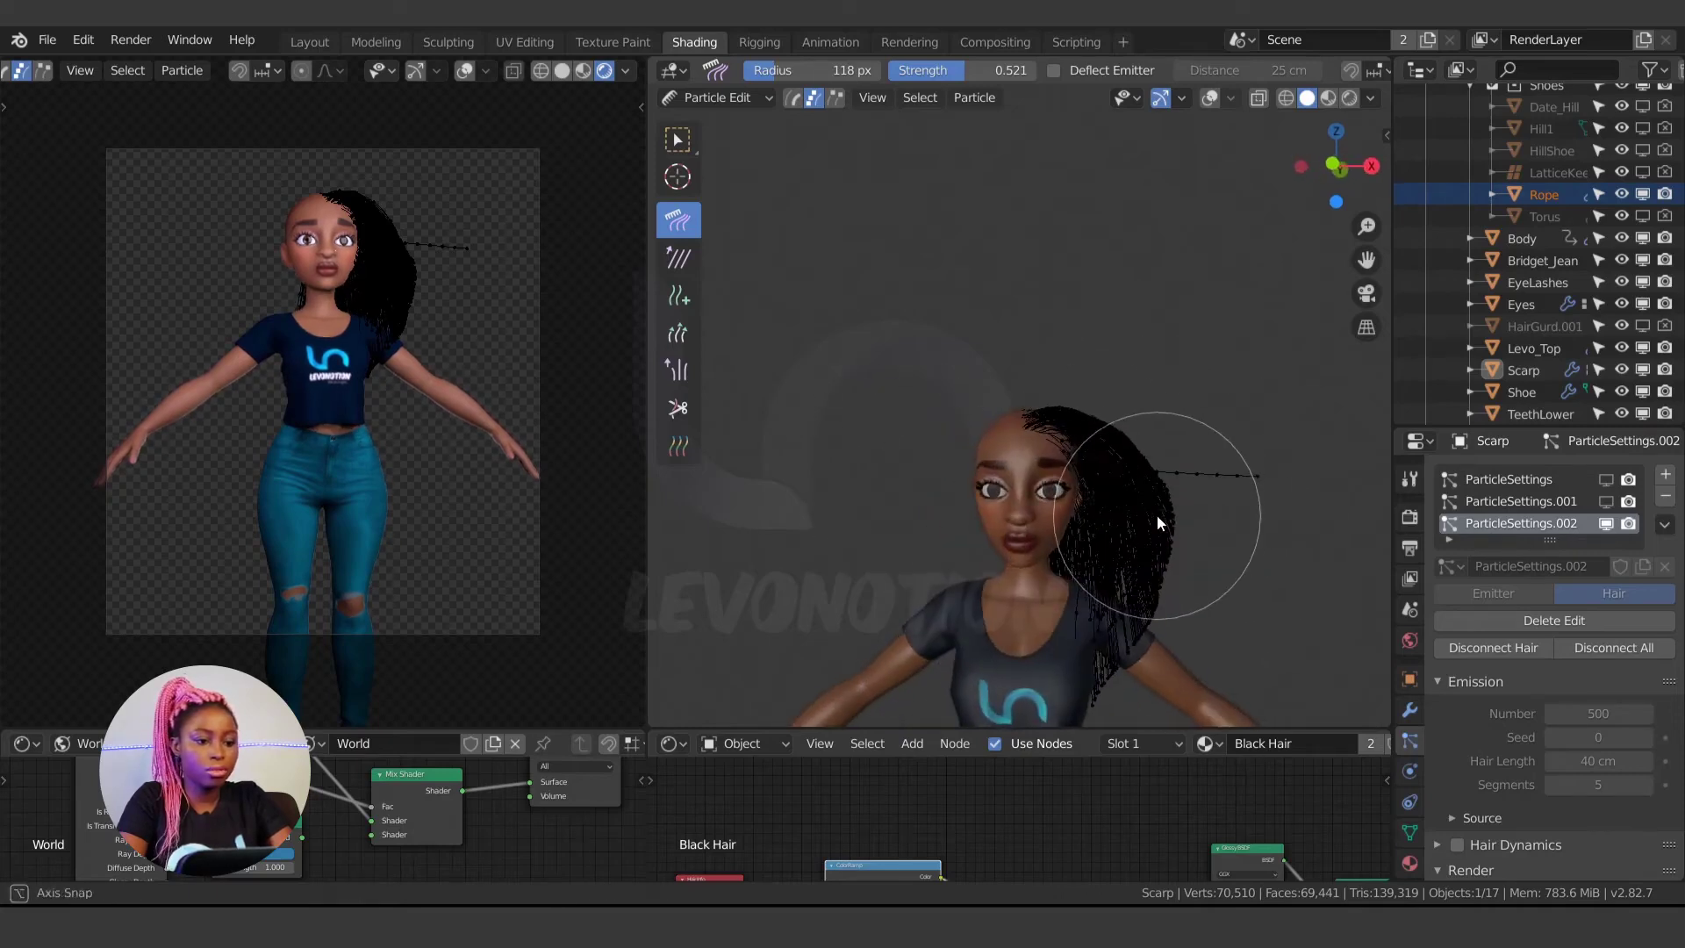
drag(1268, 530, 1278, 610)
drag(1209, 447, 1233, 682)
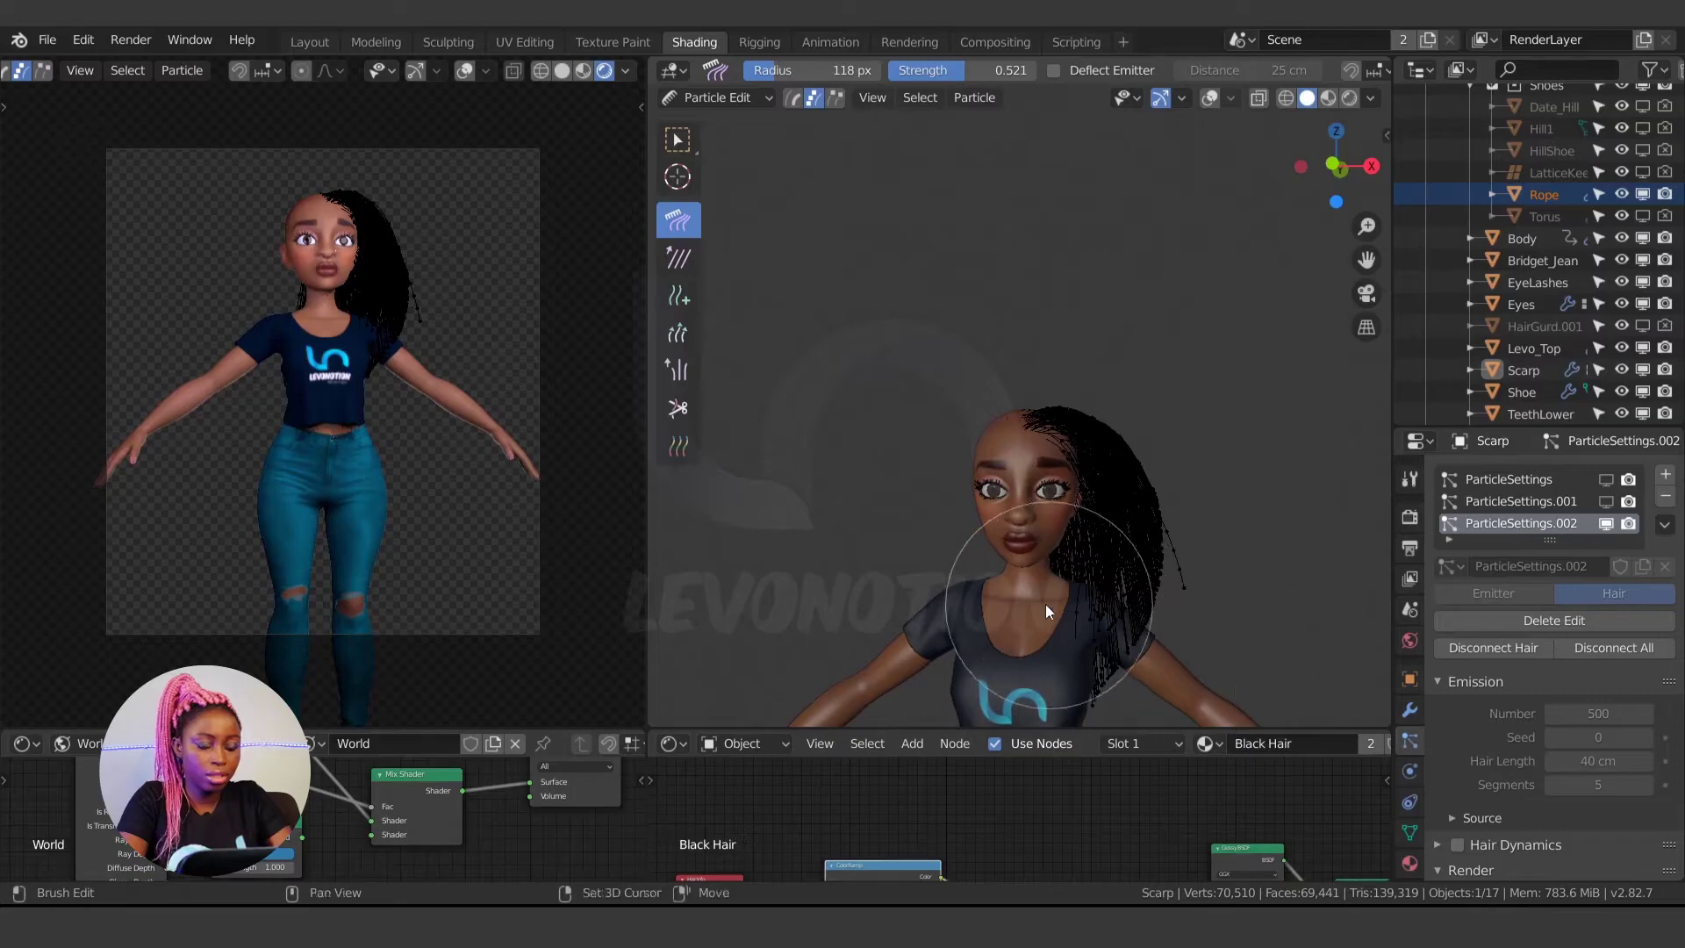
- Reduce the Cut brush radius to 9 px and trim the uneven hair ends above the shoulder
shift+middle_drag(1045, 604, 1034, 443)
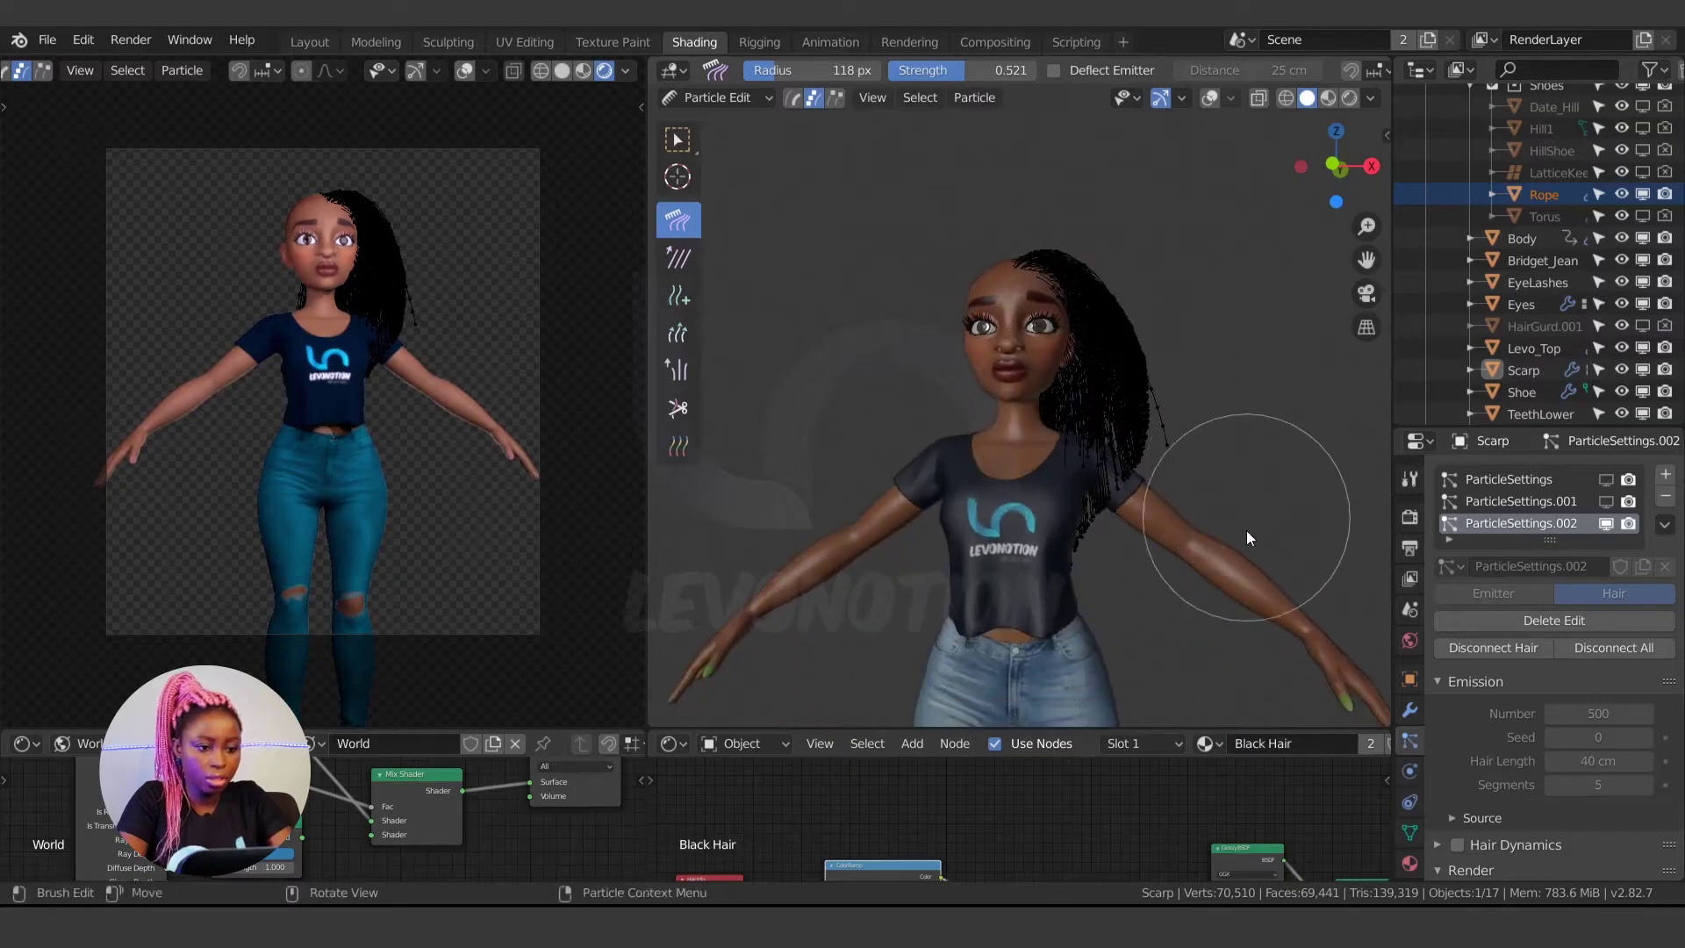
click(678, 407)
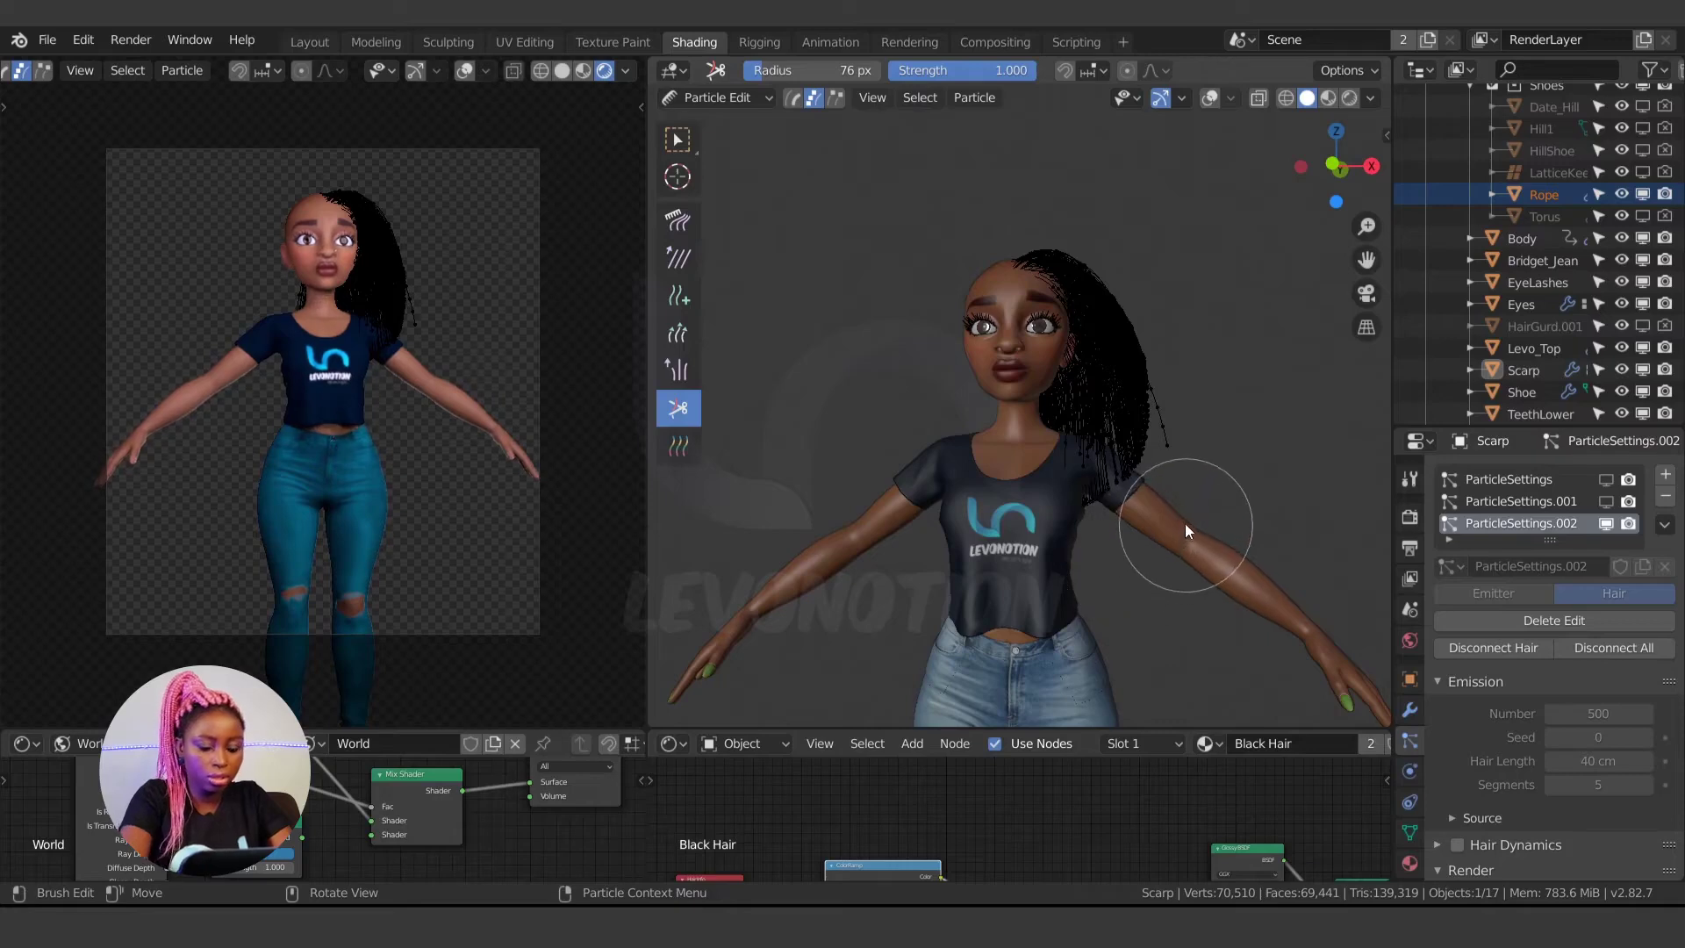
key(f)
click(1118, 508)
scroll(1131, 527, up, 4)
key(f)
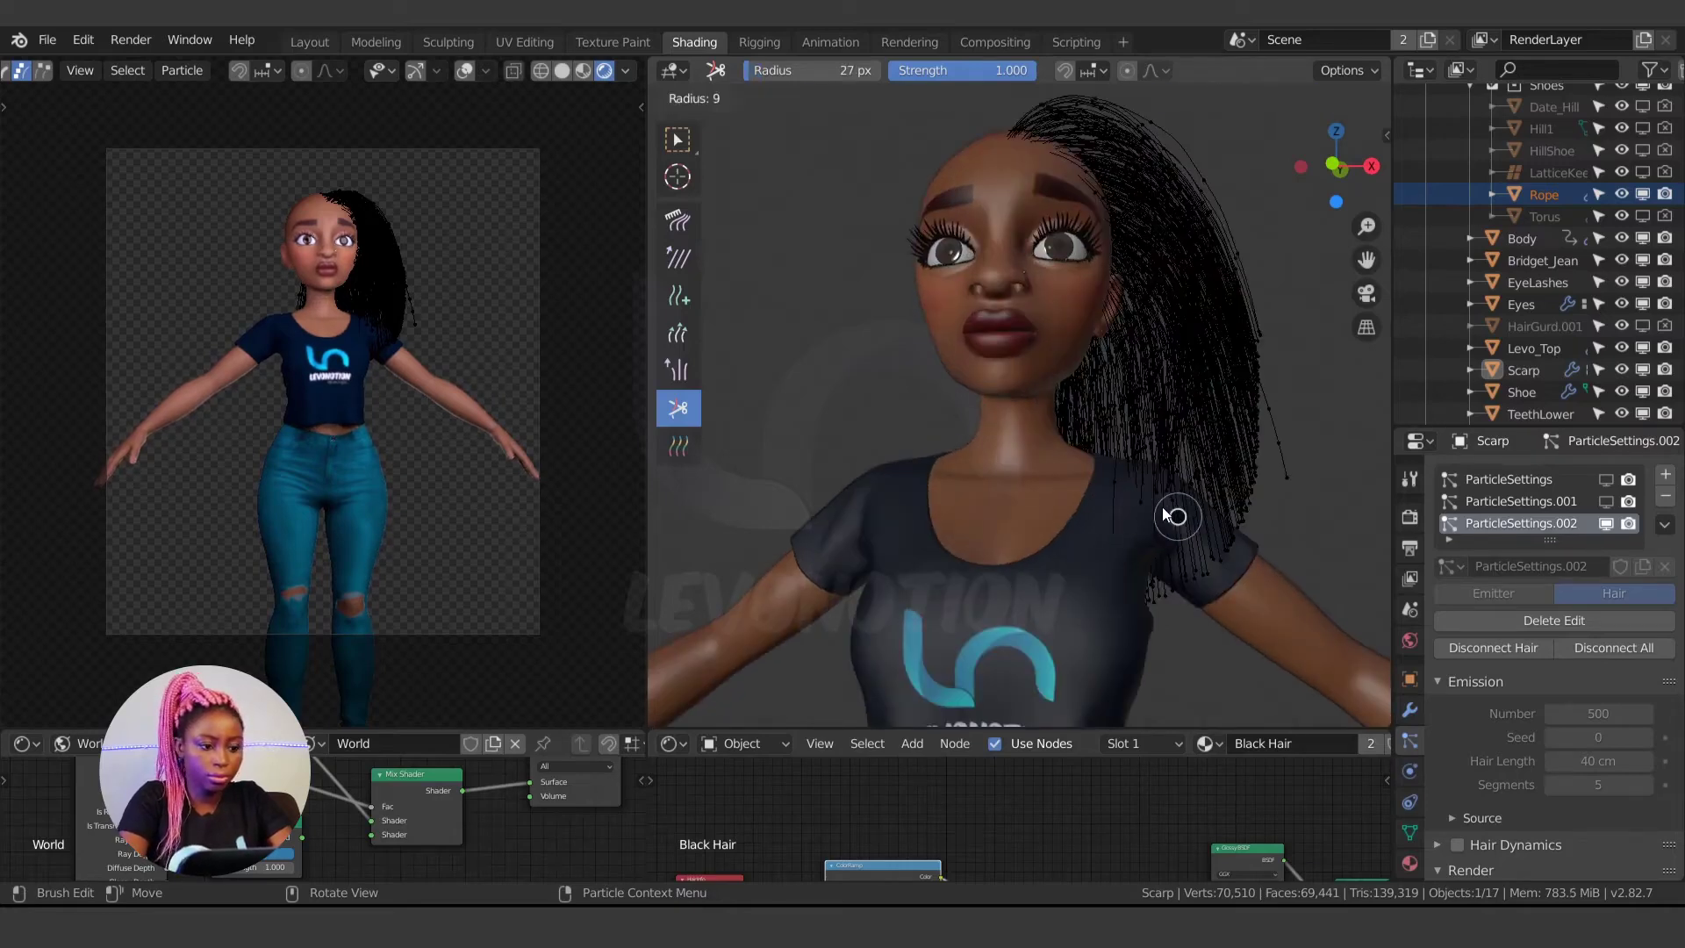
click(1163, 509)
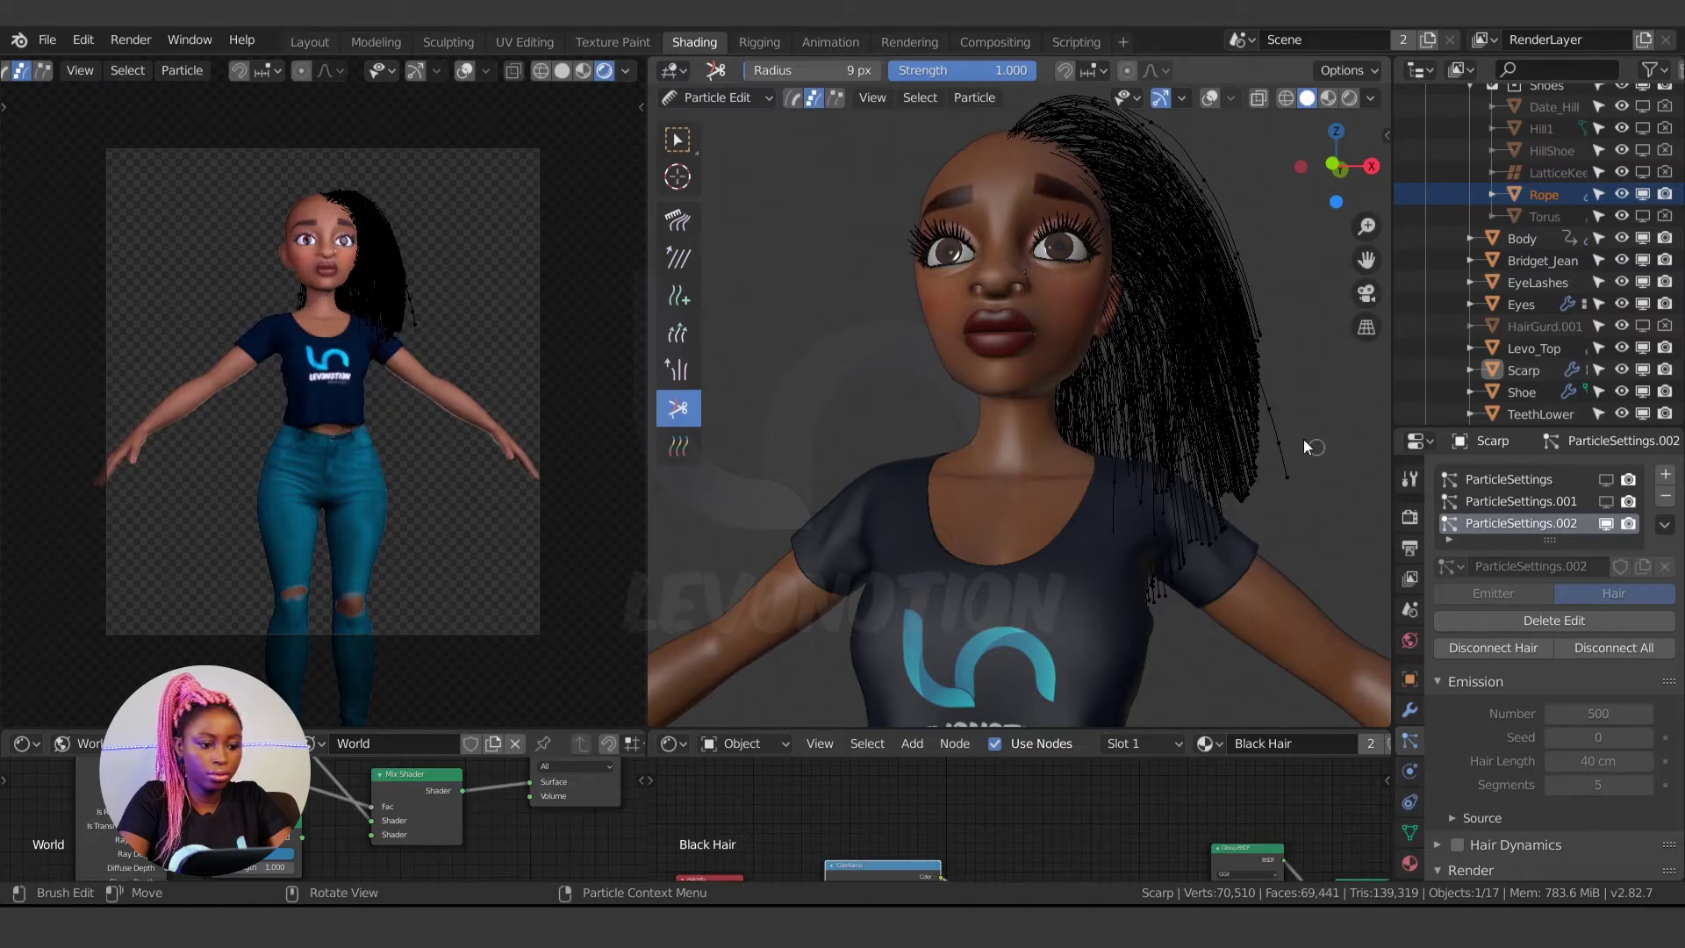
click(1271, 428)
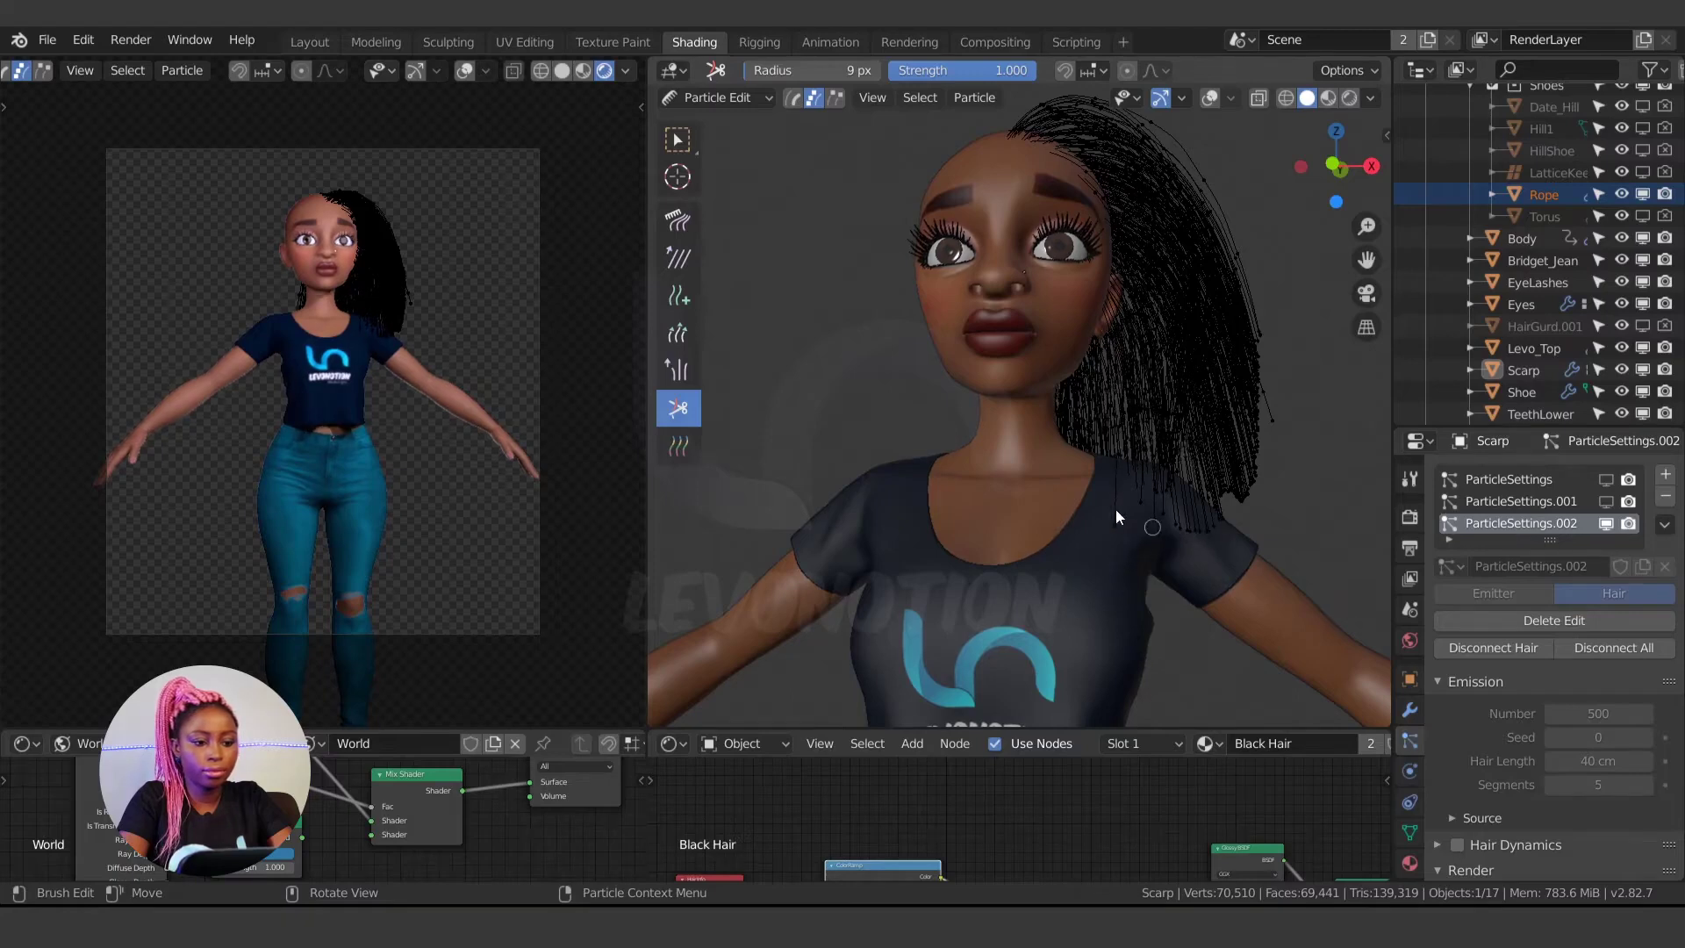
- Comb the outer hair strands downward beside the face with the Comb brush to smooth the silhouette
scroll(981, 553, down, 5)
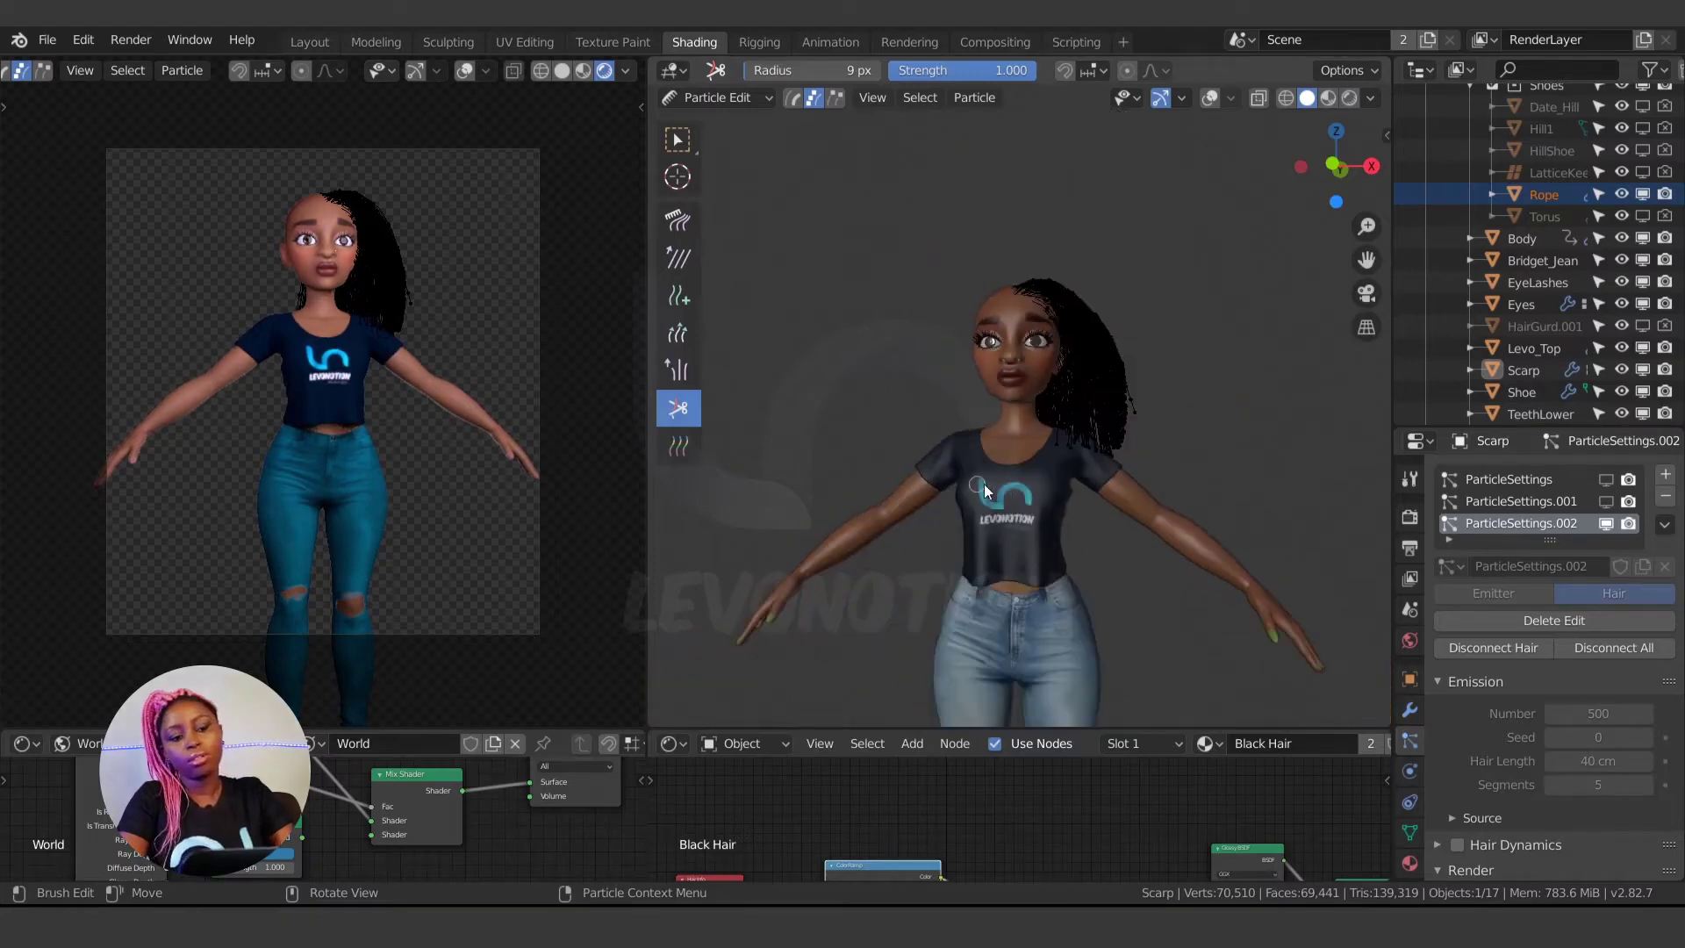
click(668, 219)
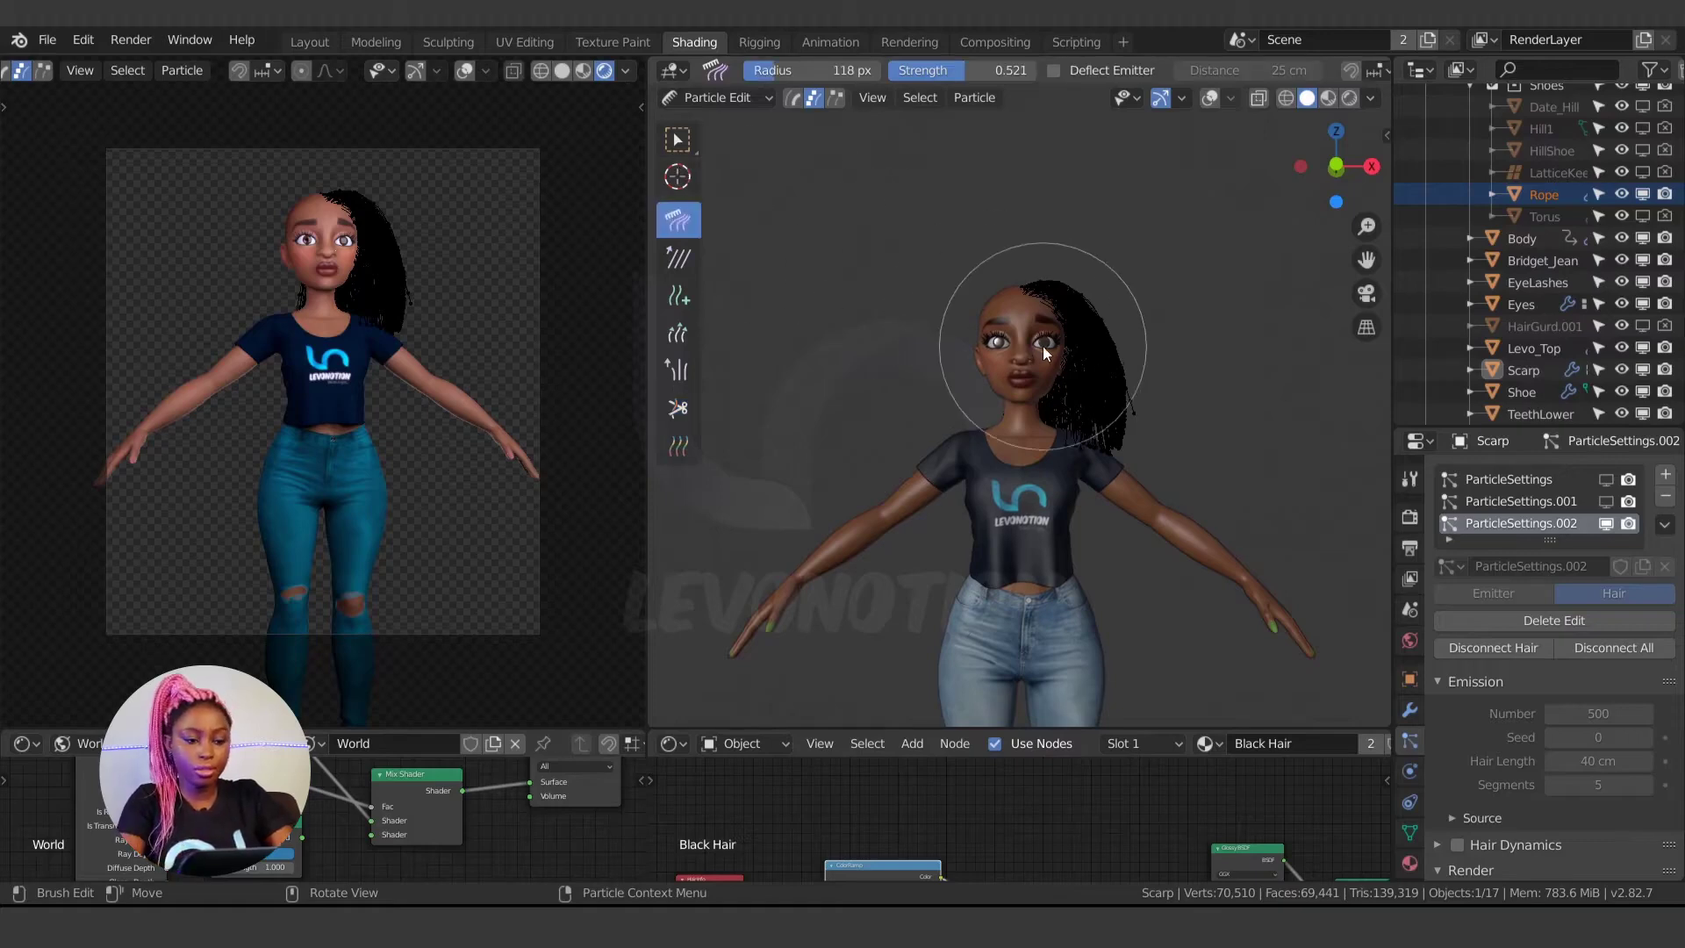
scroll(1050, 345, up, 4)
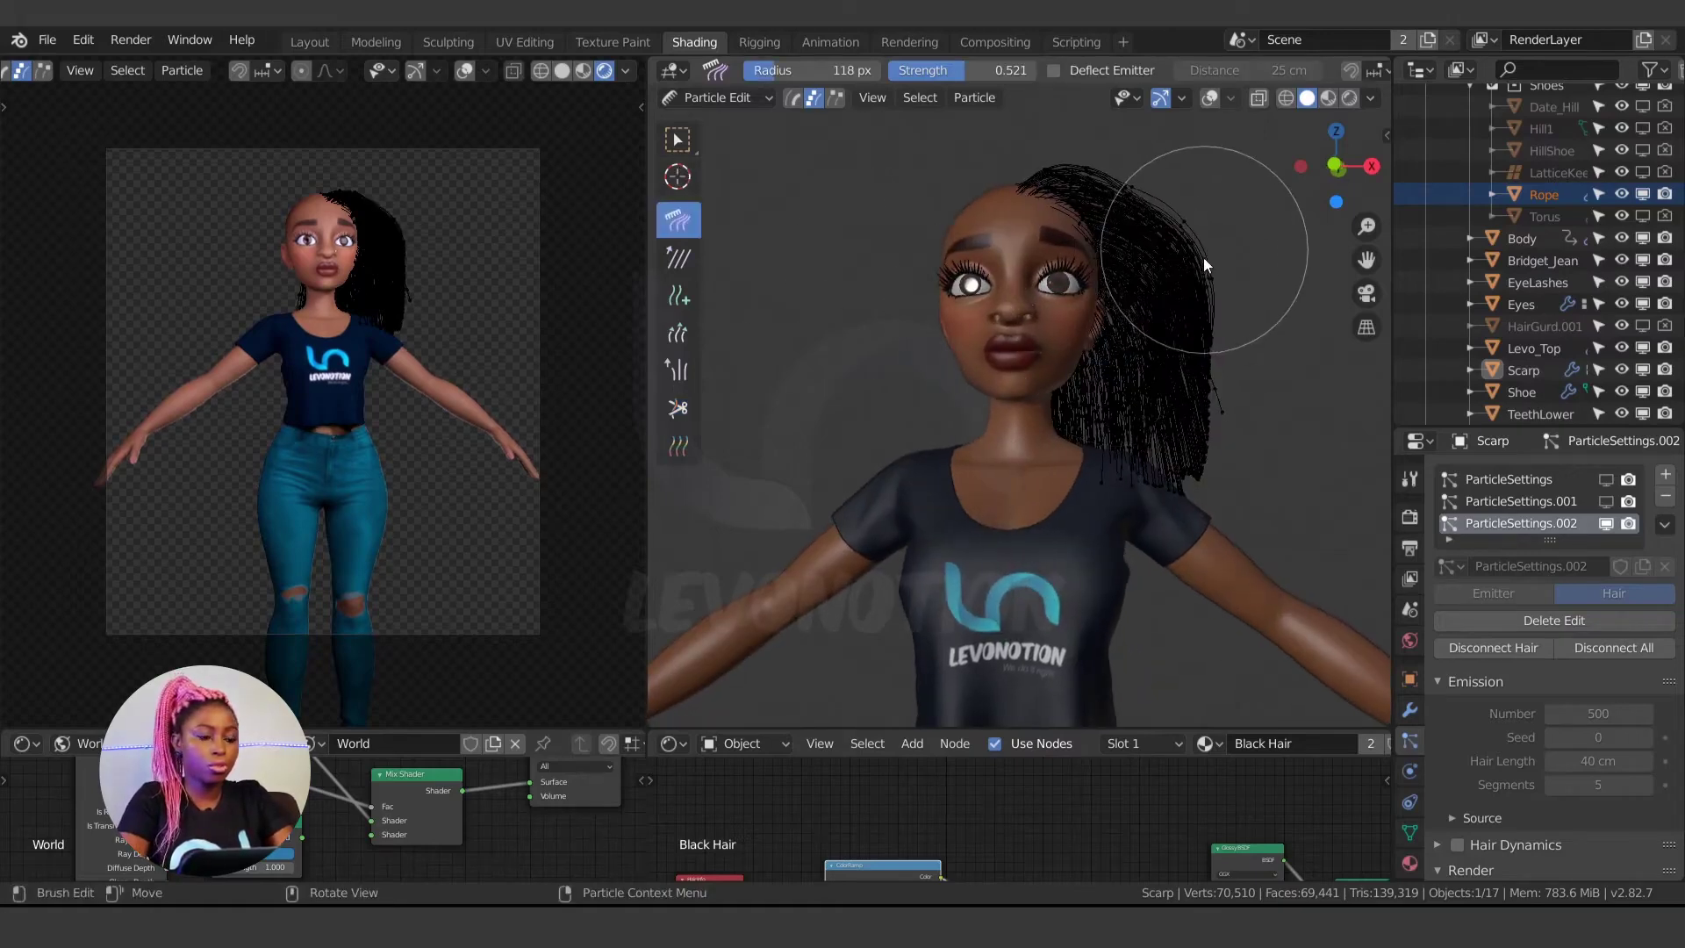
drag(1203, 257, 1200, 401)
scroll(1132, 369, down, 4)
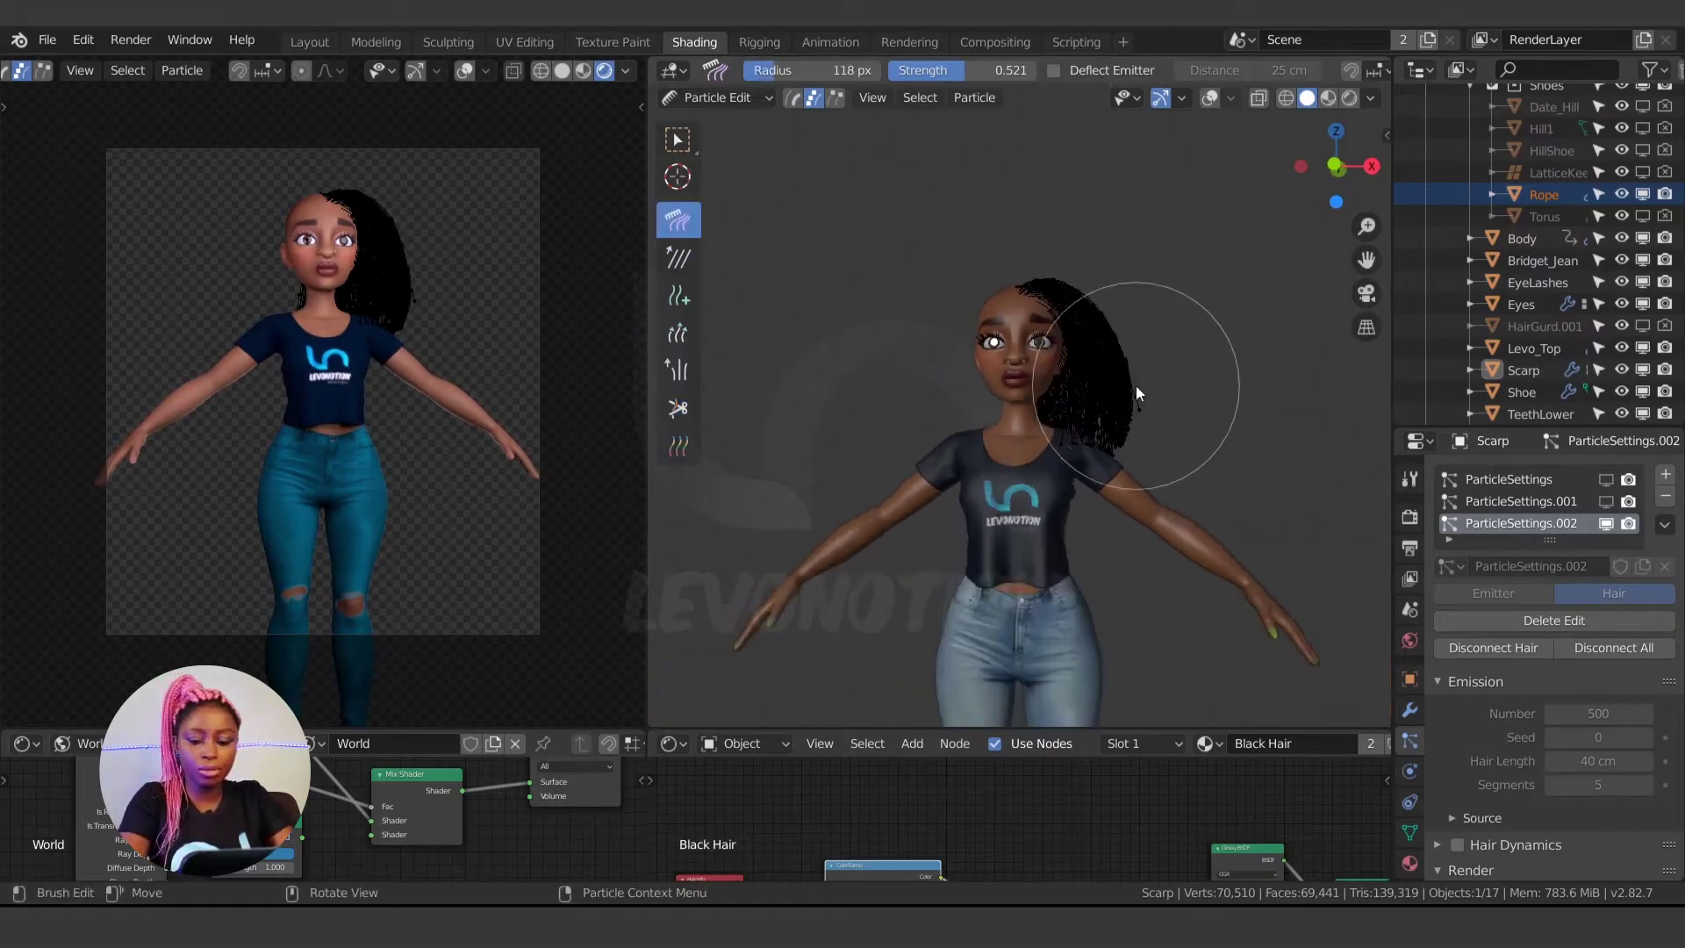
- Compare the displayed hair with its editing guides by alternating between Object Mode and Particle Edit, finishing in Object Mode
key(ctrl+Tab)
click(921, 365)
scroll(1097, 368, up, 5)
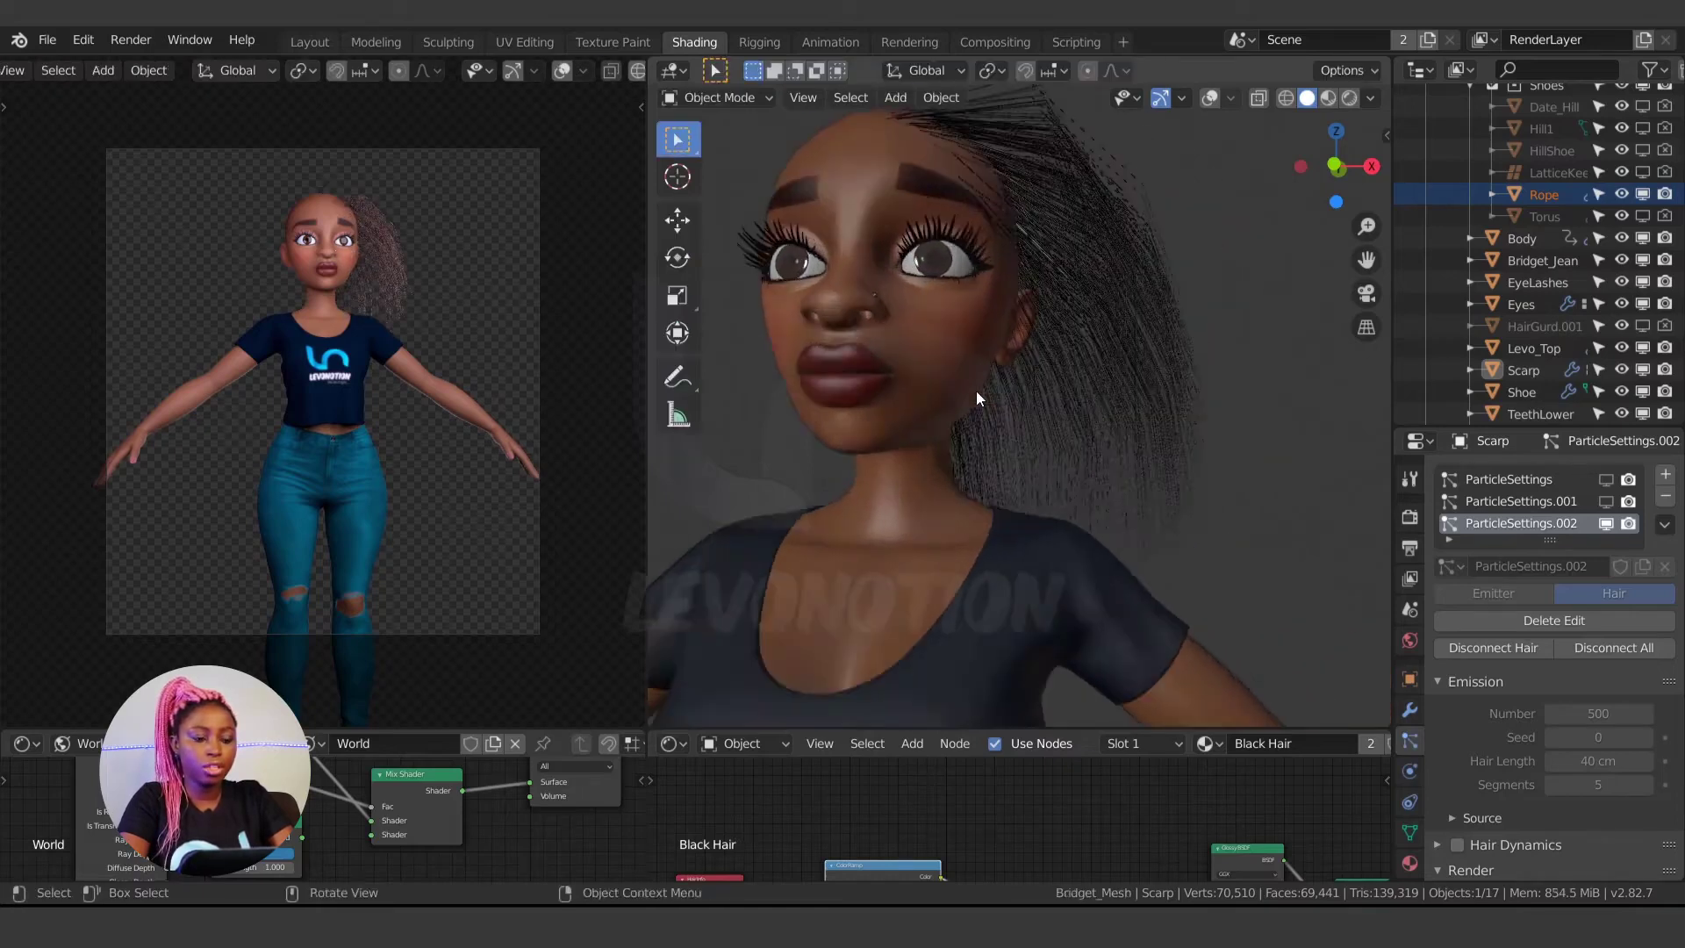
scroll(976, 391, down, 2)
scroll(1009, 351, up, 2)
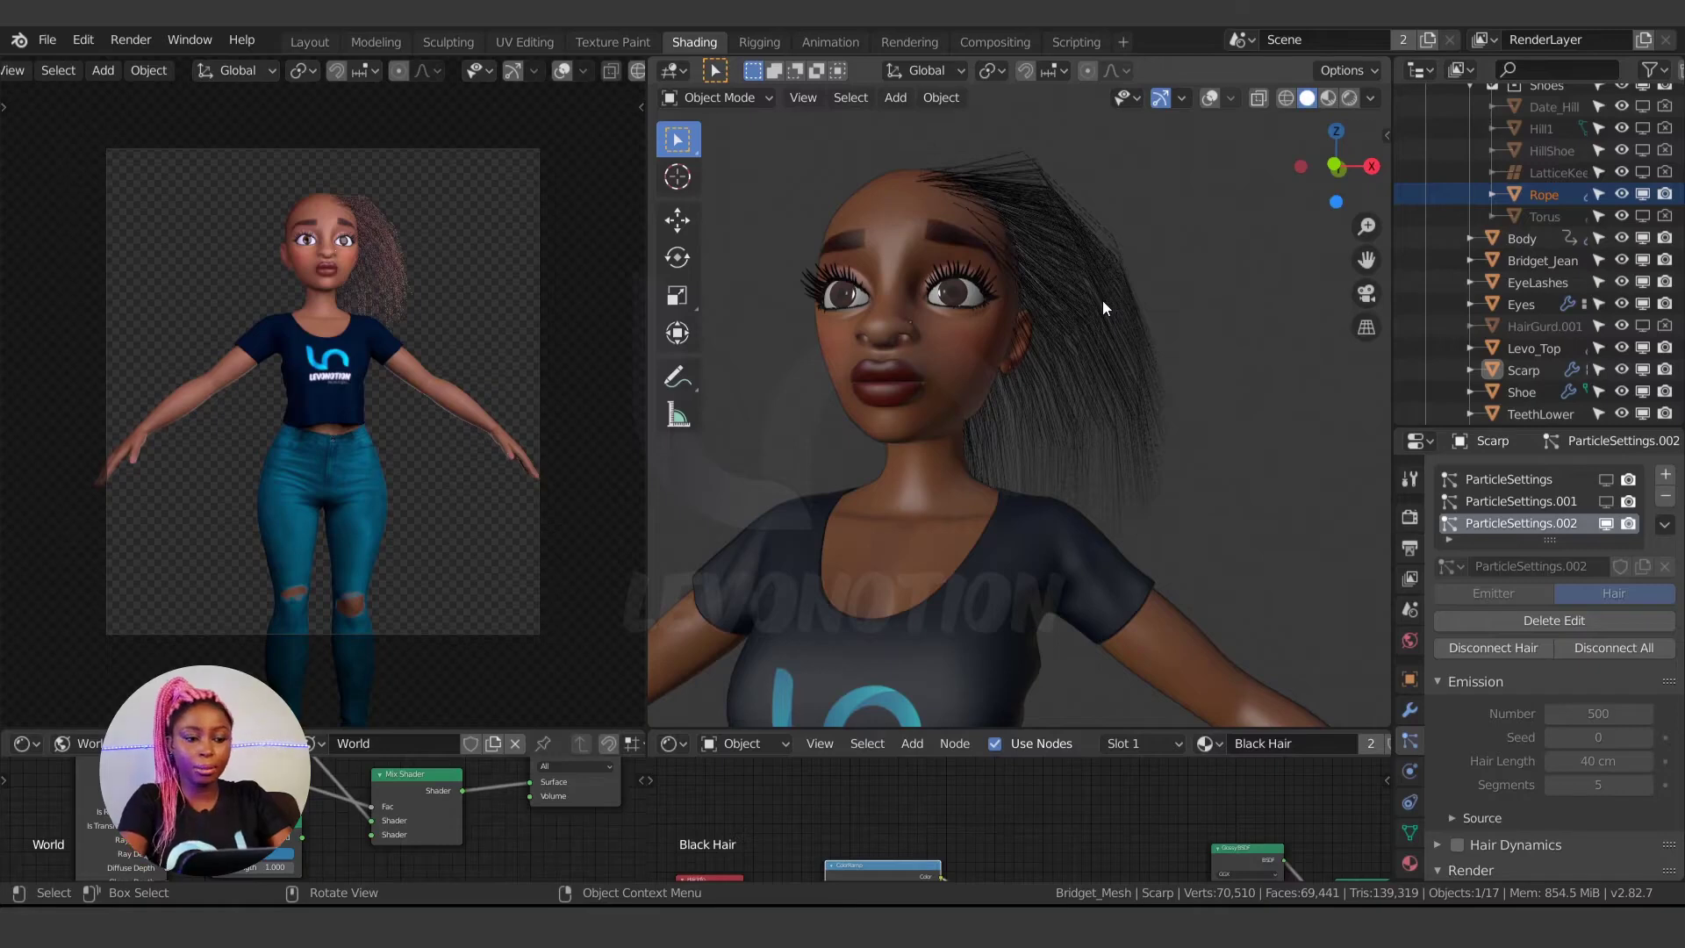
key(ctrl+Tab)
click(952, 382)
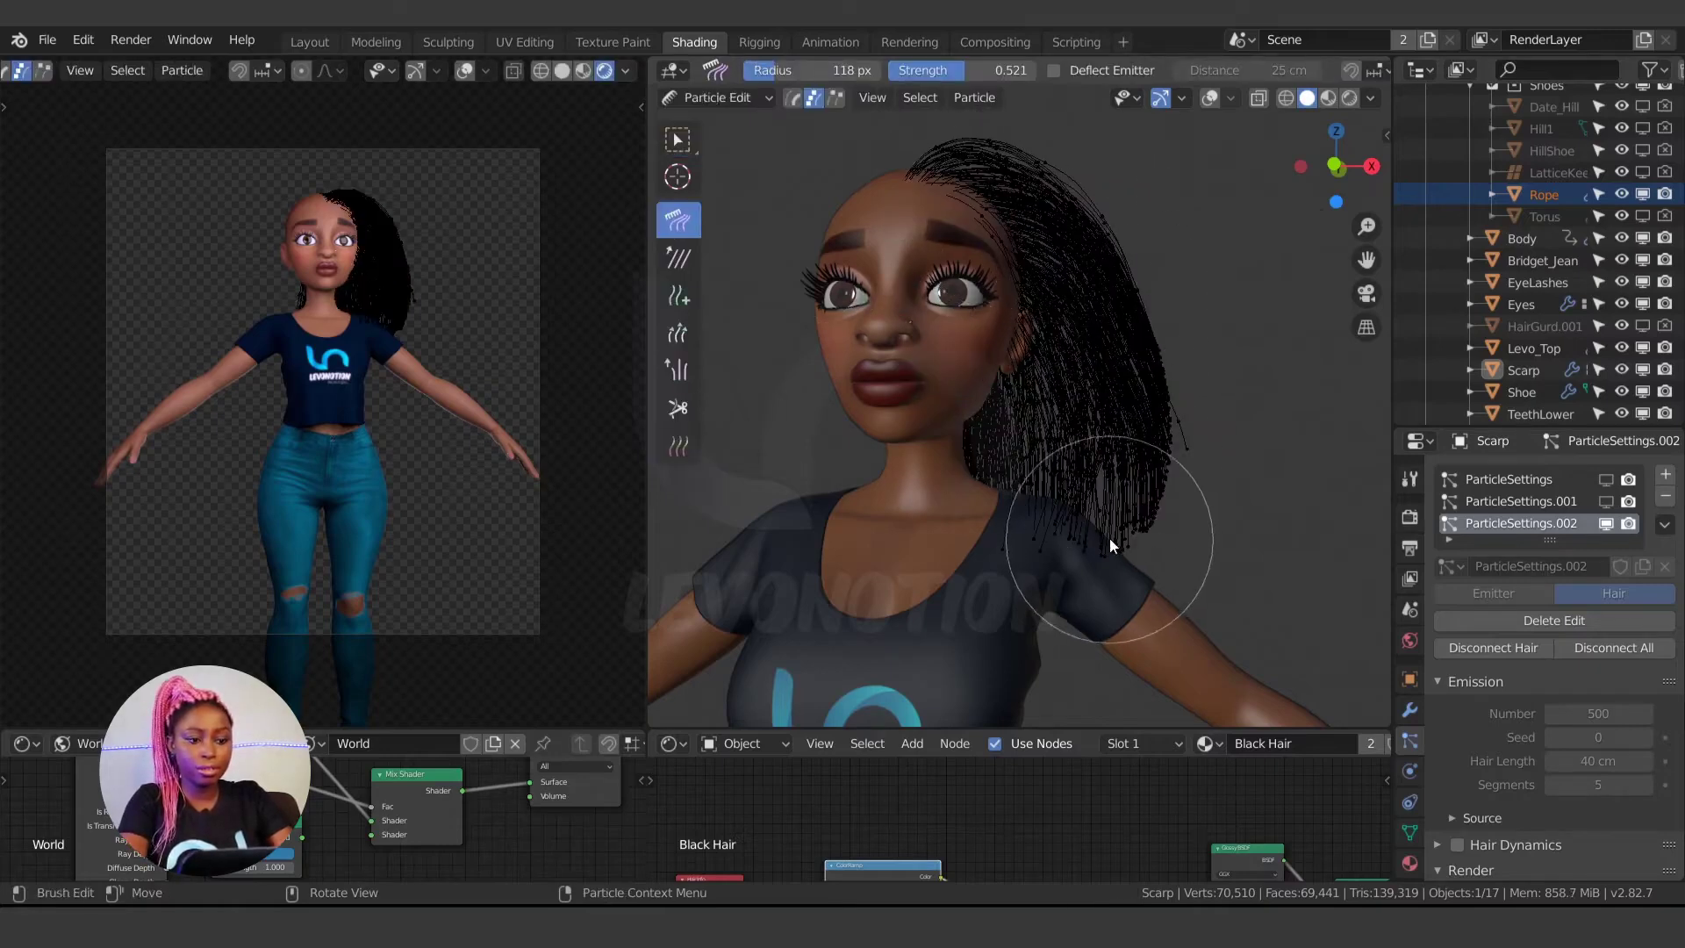
key(ctrl+Tab)
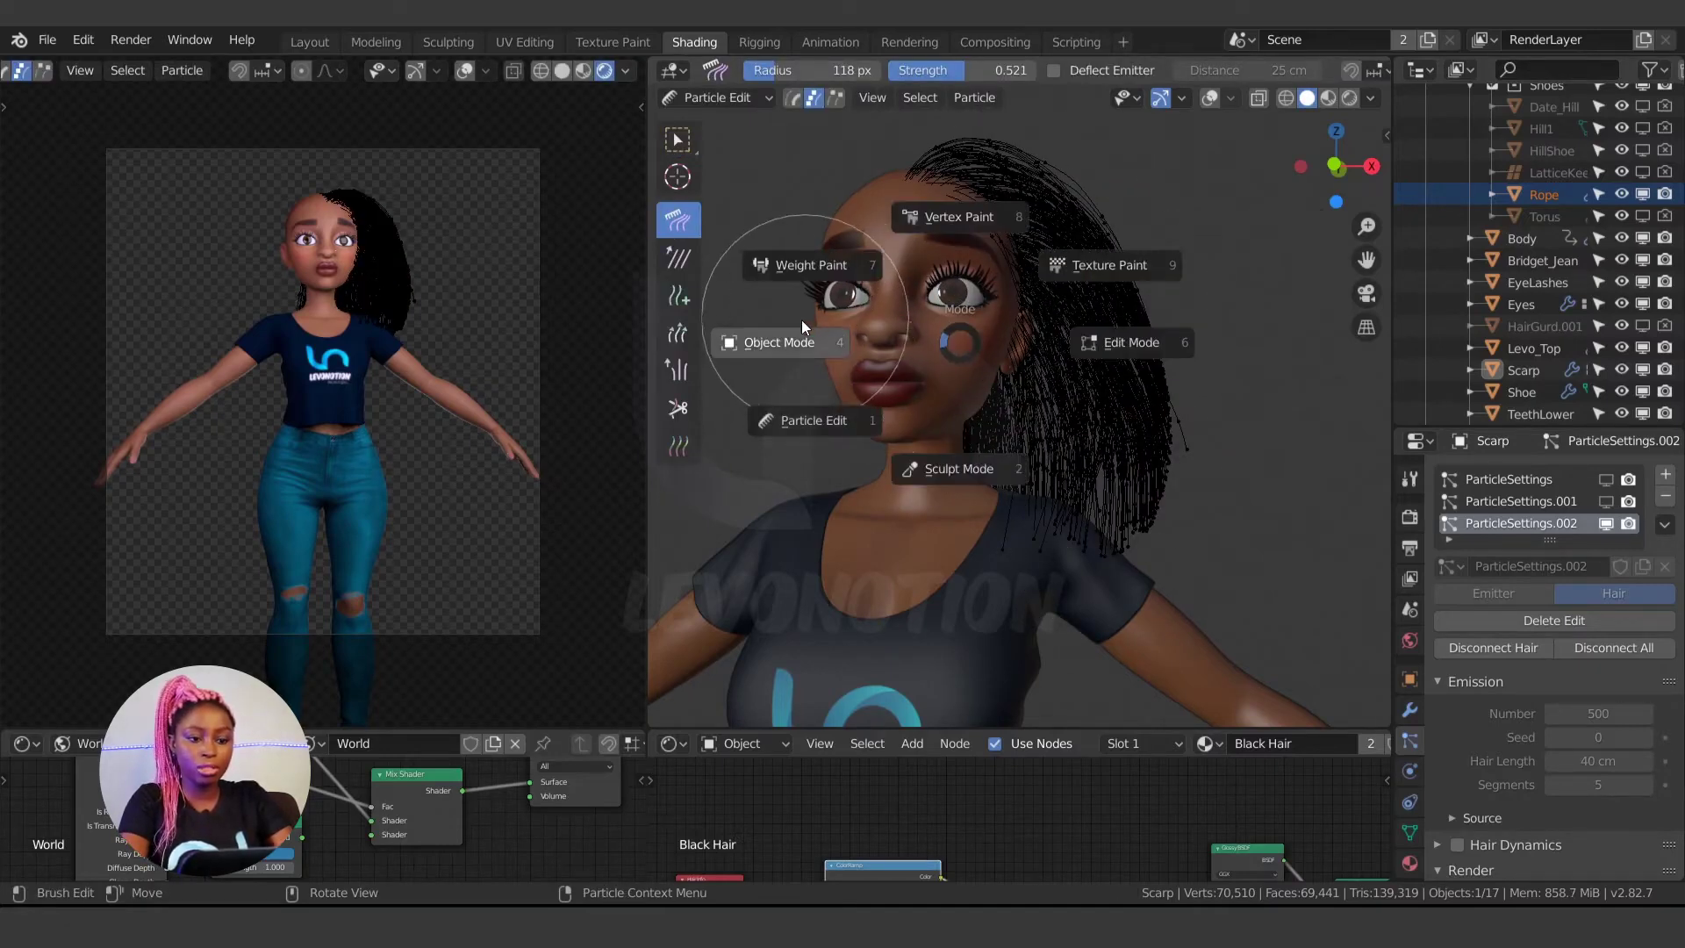
click(802, 319)
- Raise the Strand Steps of the hair's viewport display to 7 so the strands curve smoothly
scroll(1509, 761, down, 3)
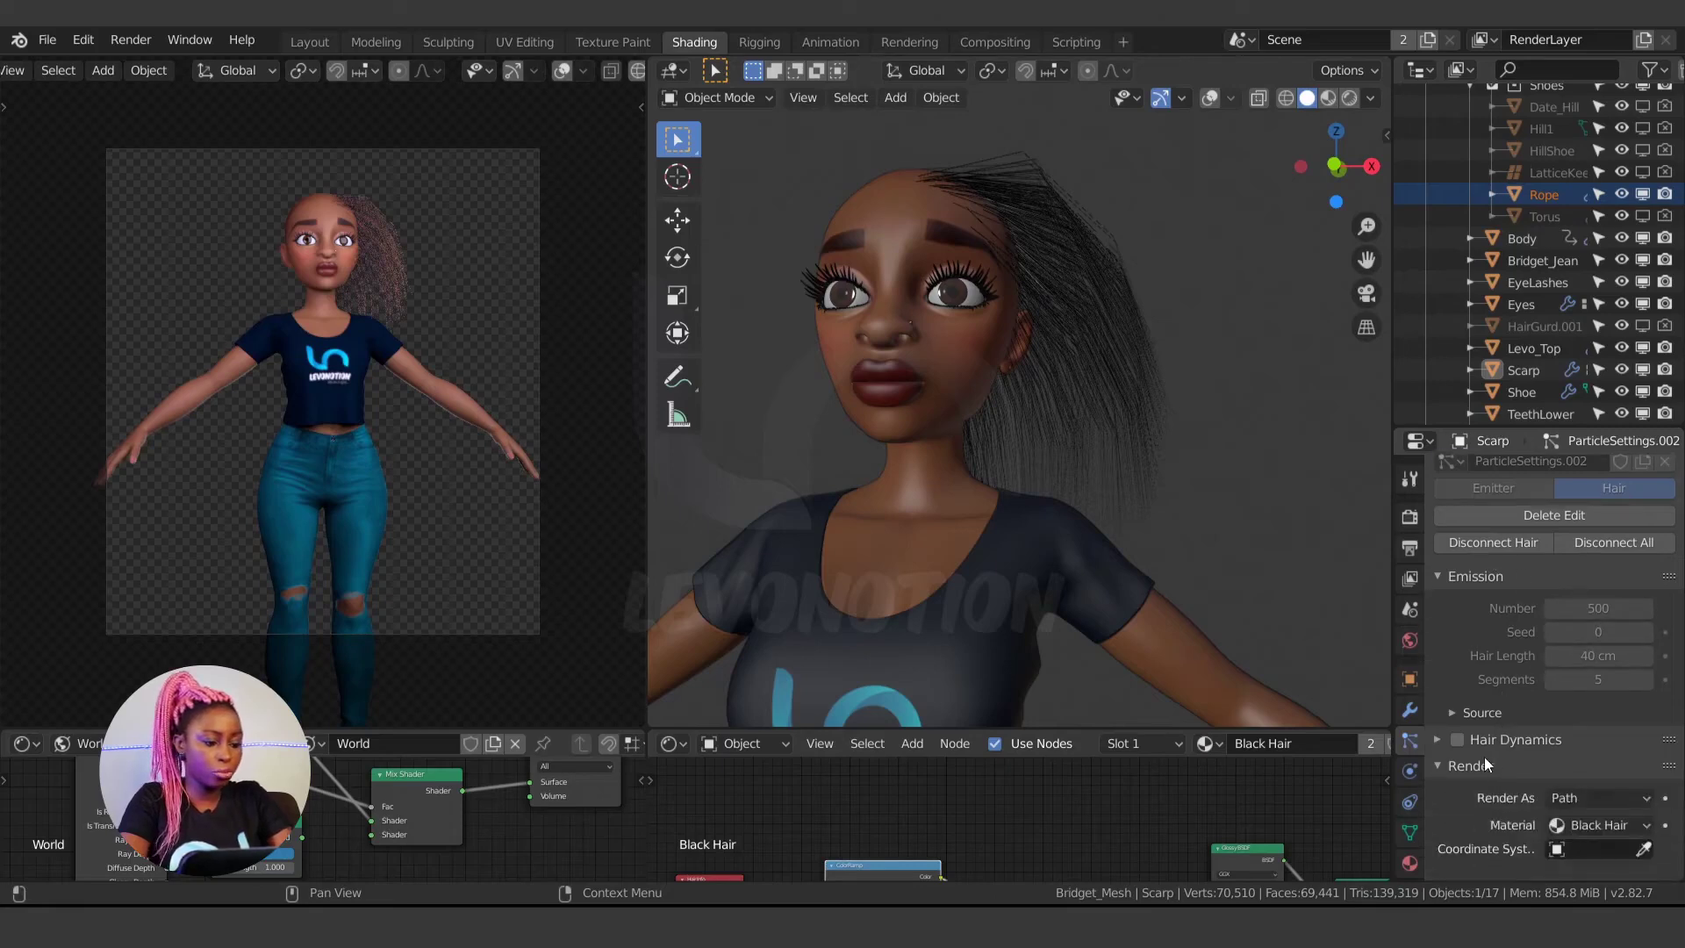
scroll(1487, 696, down, 1)
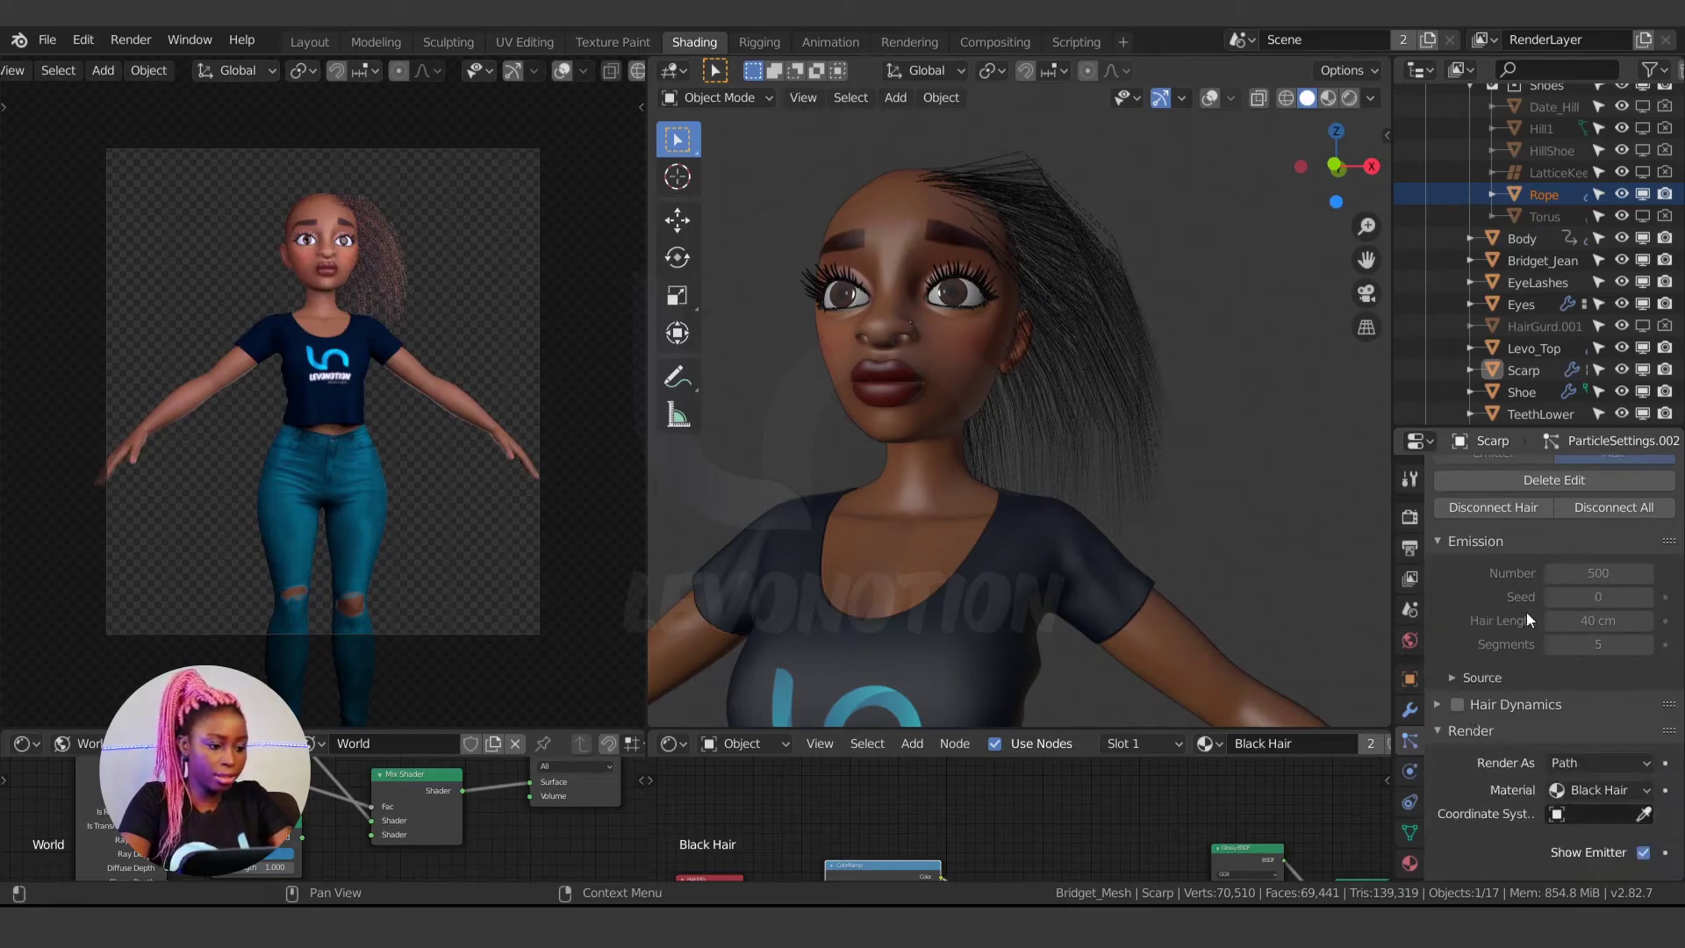
scroll(1483, 785, down, 4)
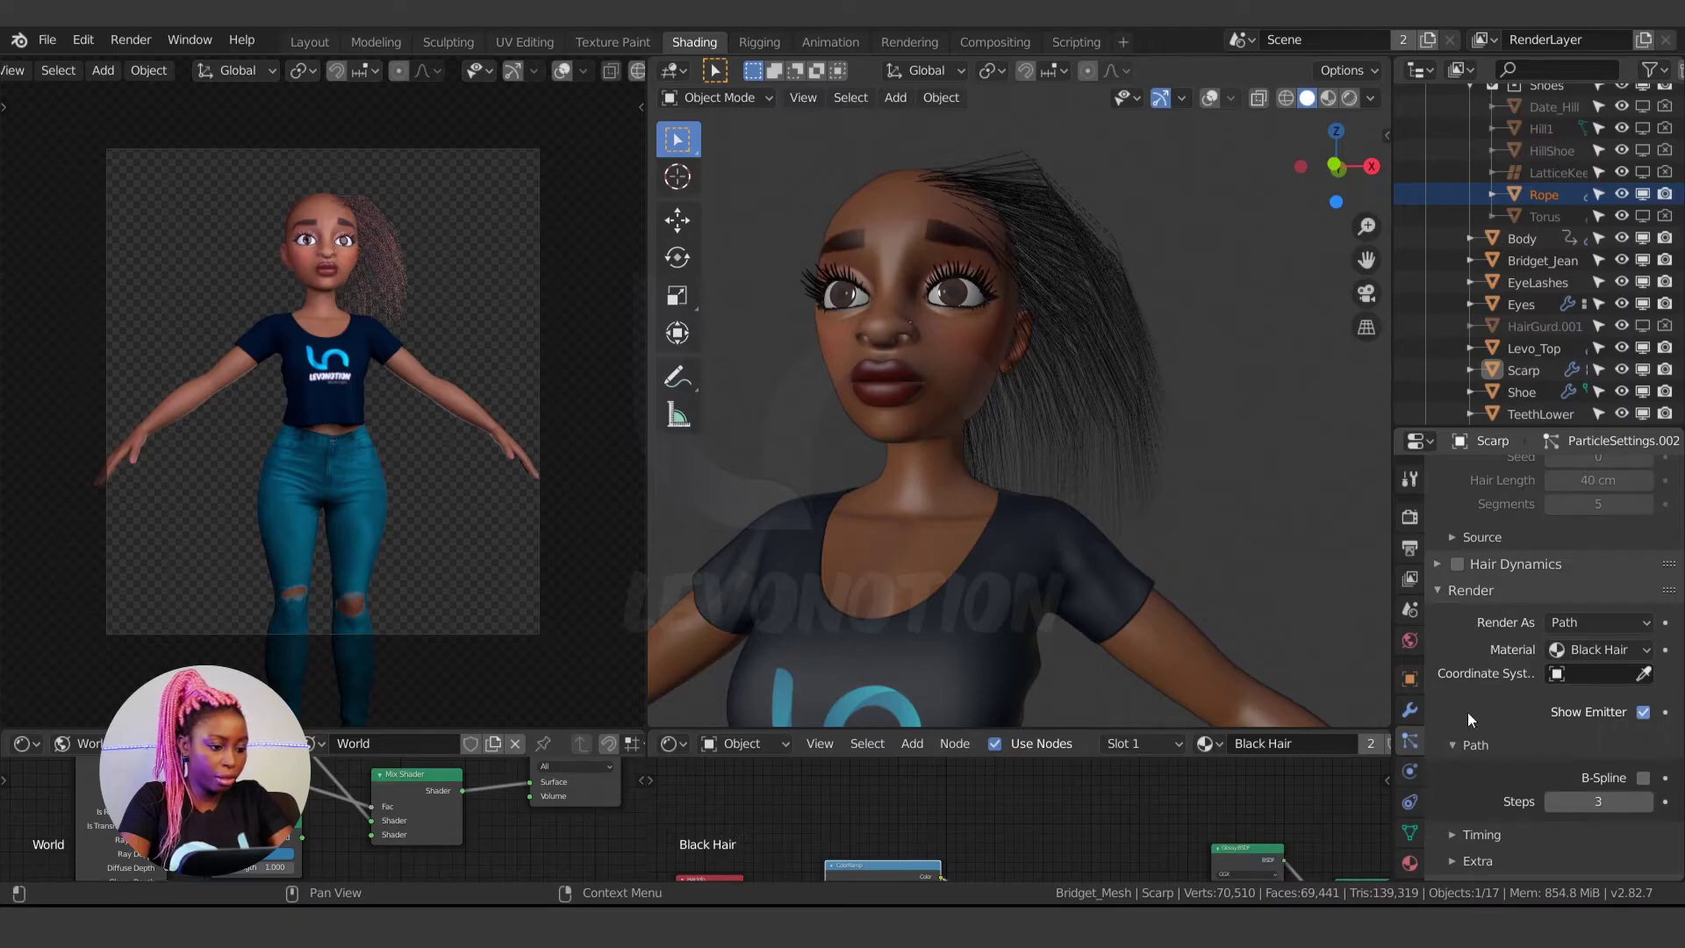
scroll(1452, 686, down, 4)
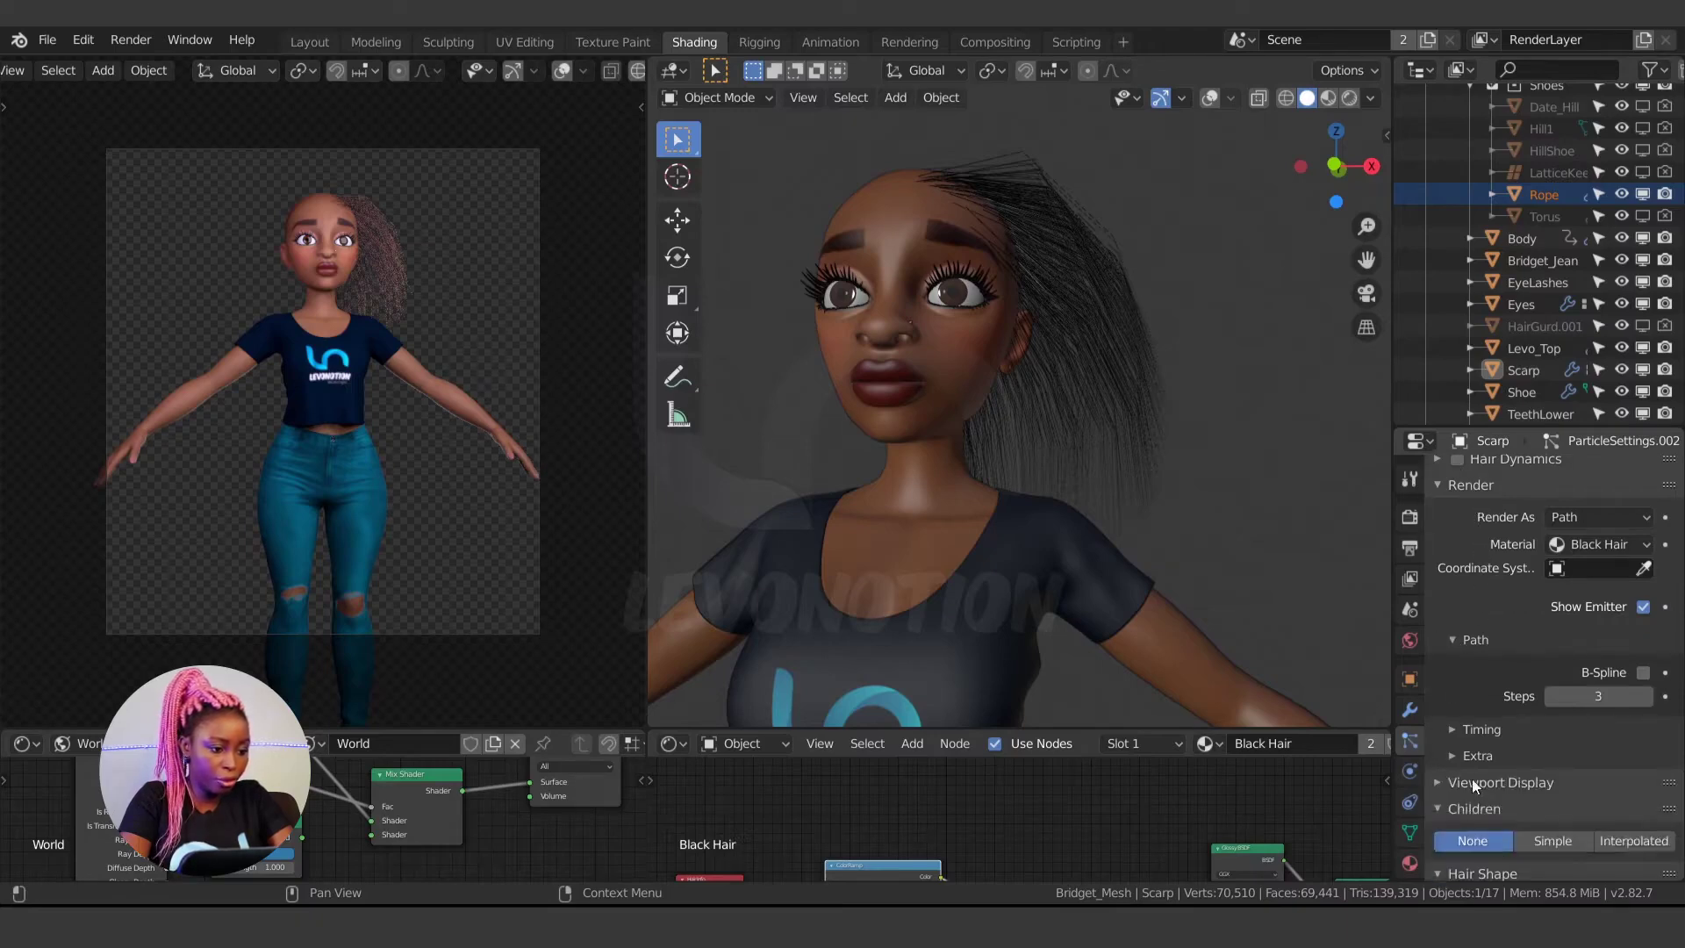
scroll(1471, 754, down, 2)
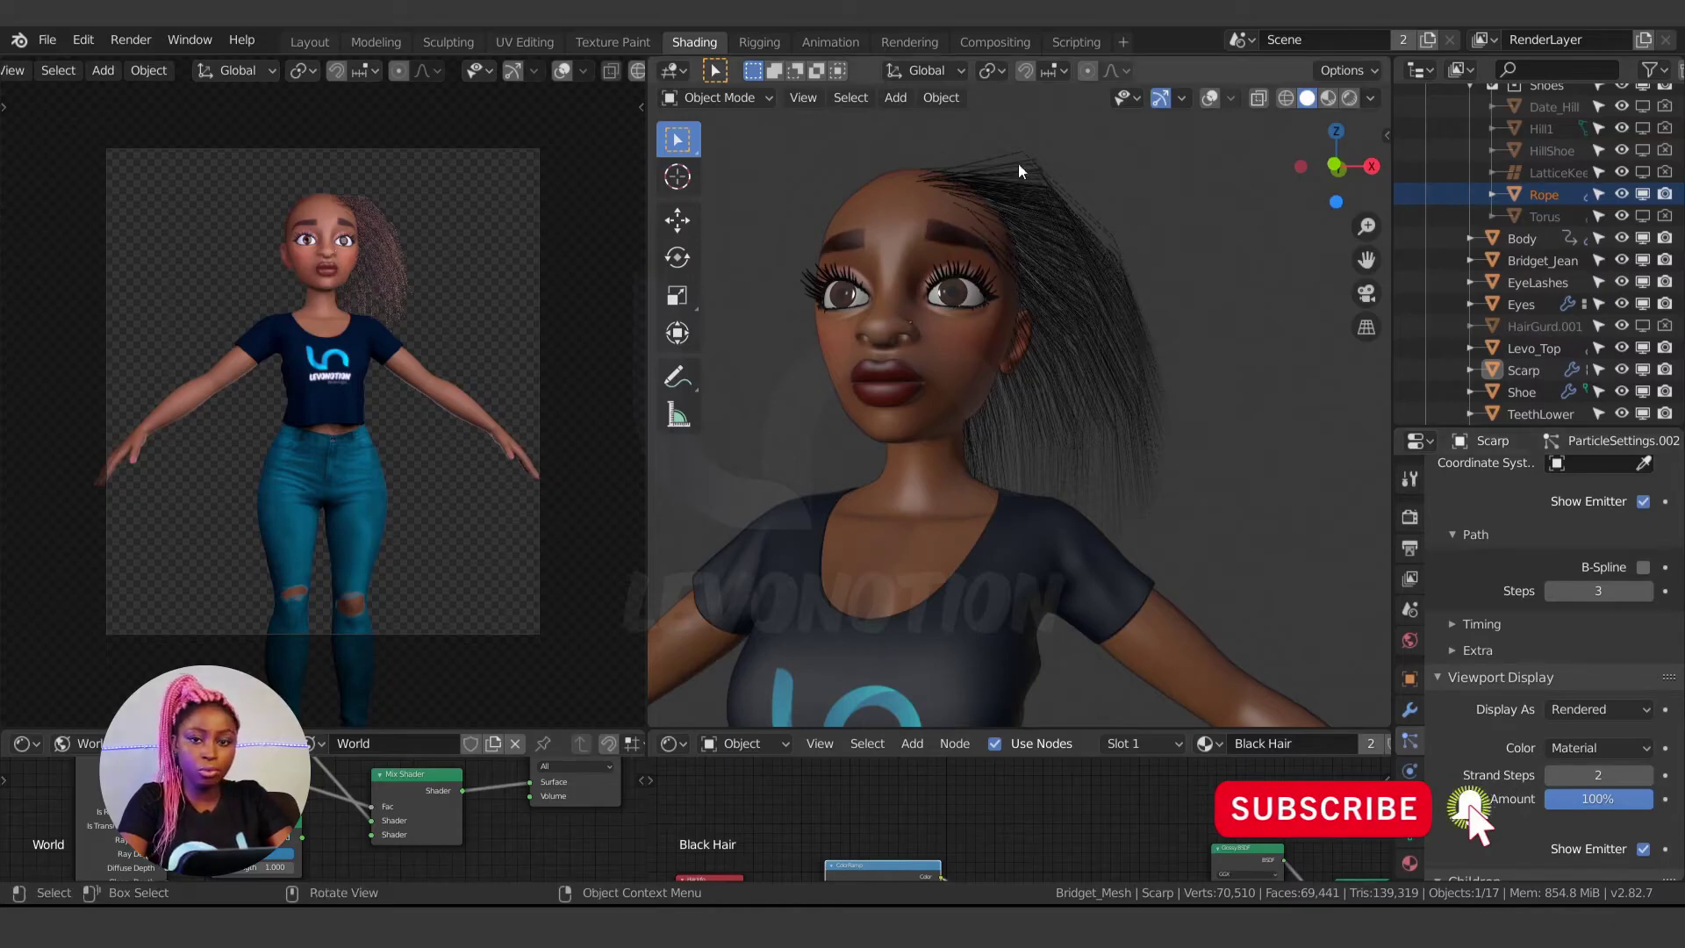
click(1646, 775)
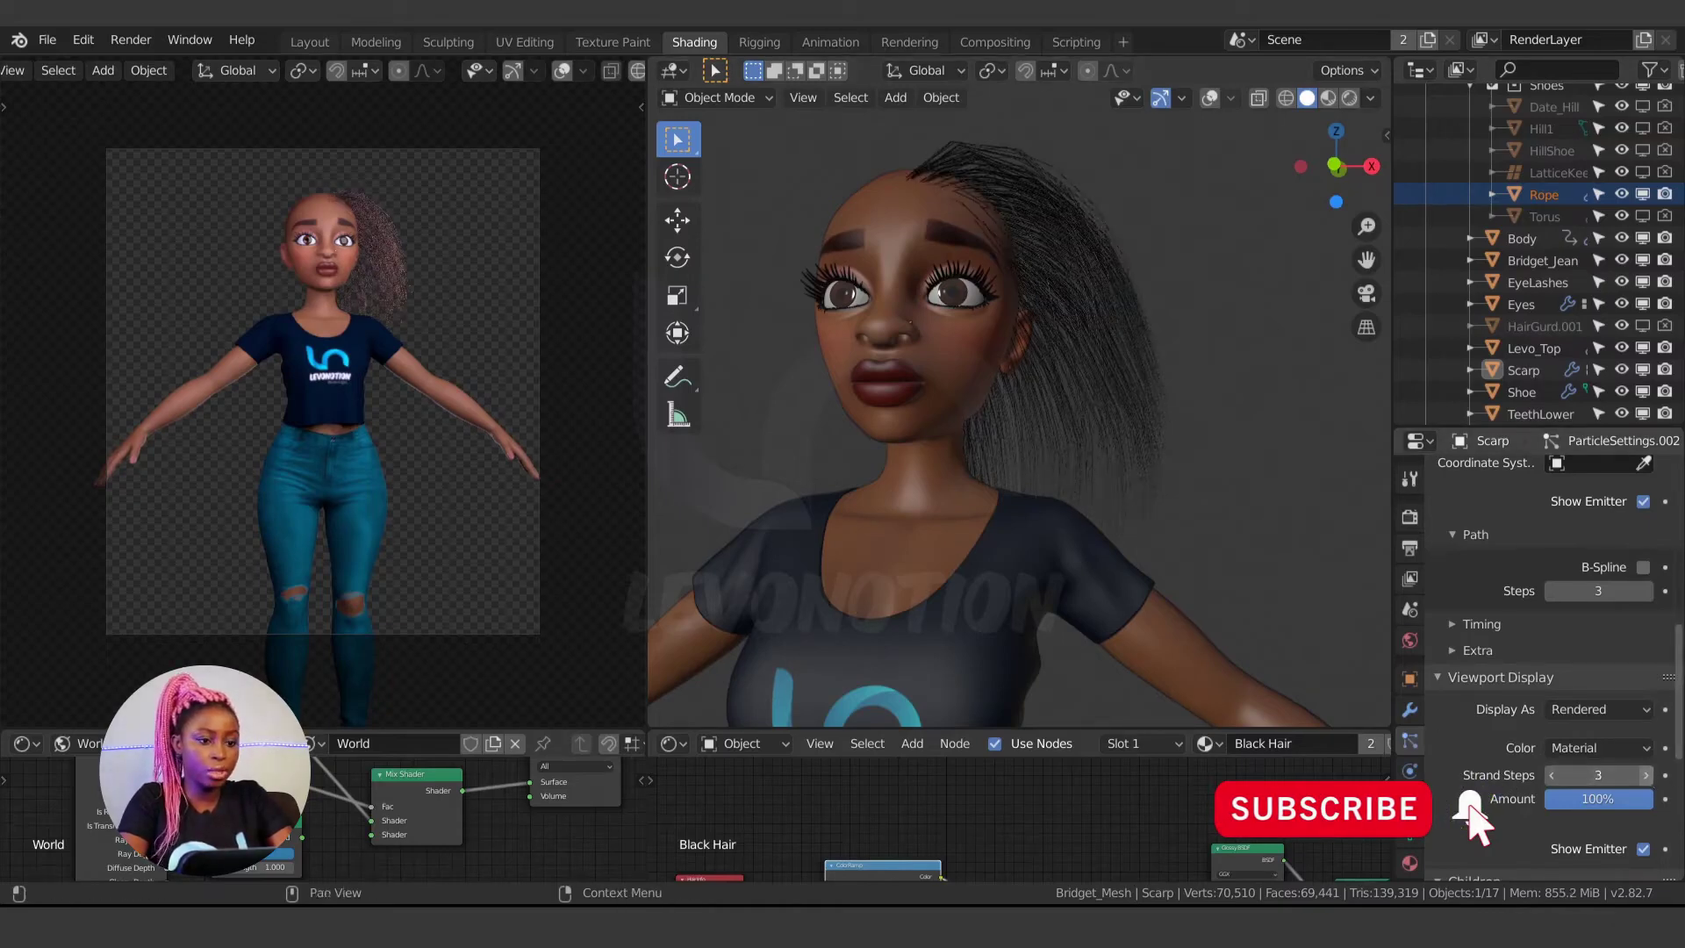
click(1646, 775)
click(1646, 774)
click(1646, 774)
click(1647, 775)
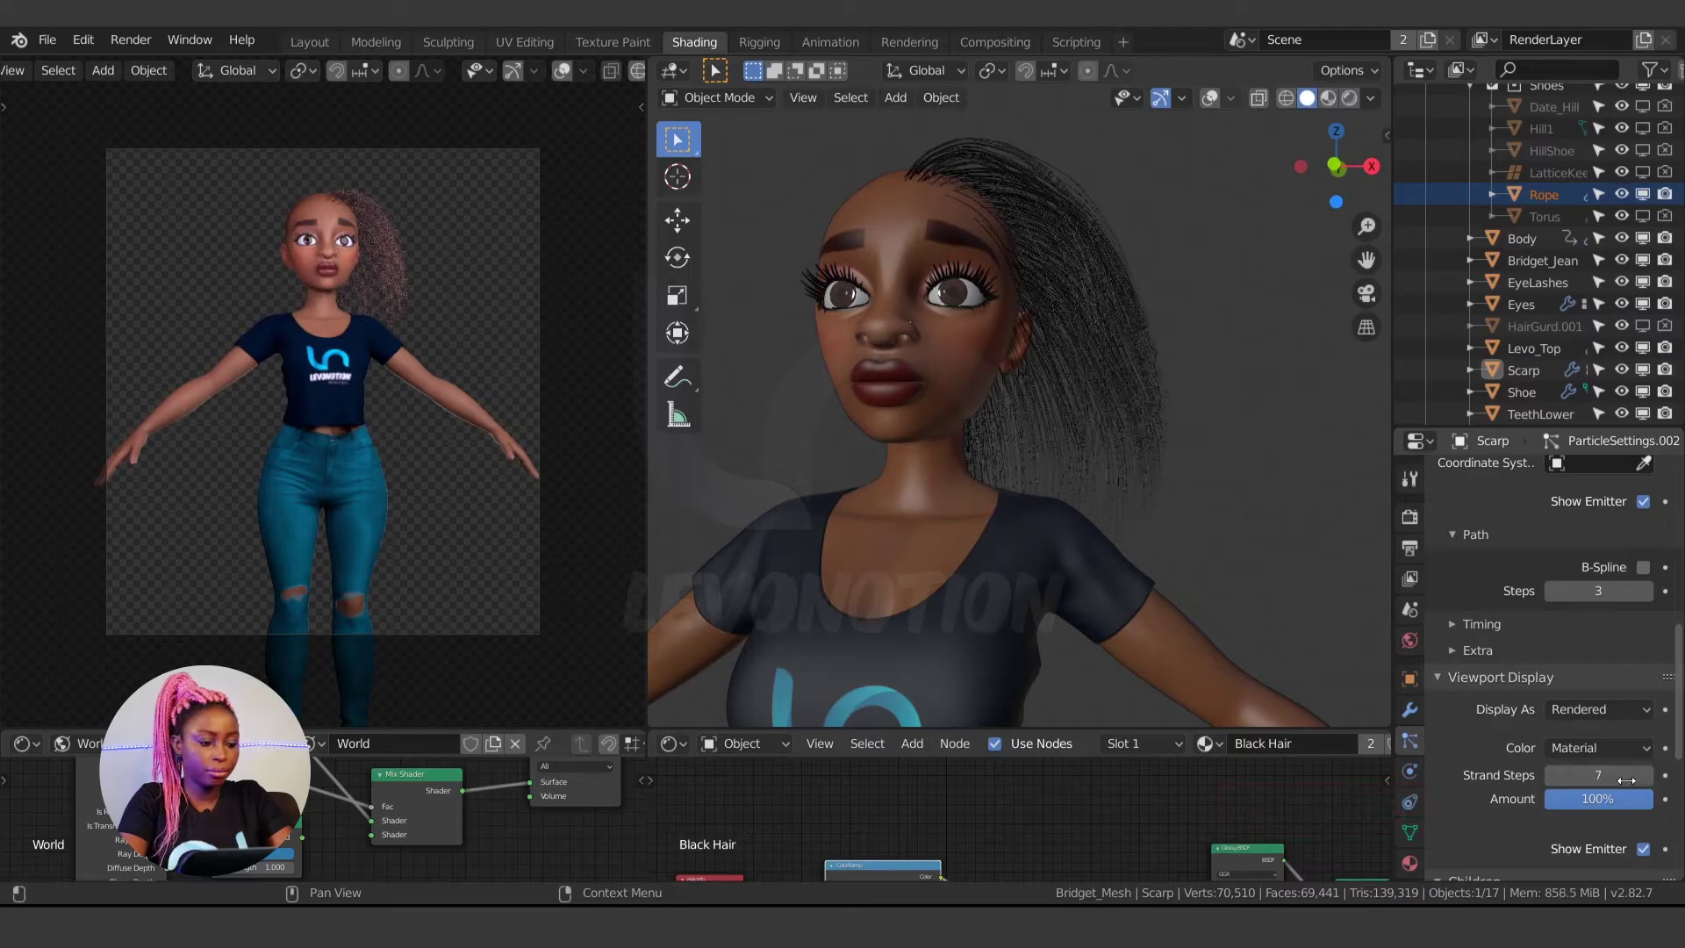
- Collapse the viewport display settings and set the hair's render path Steps to 7
scroll(1466, 686, up, 3)
scroll(1471, 637, up, 1)
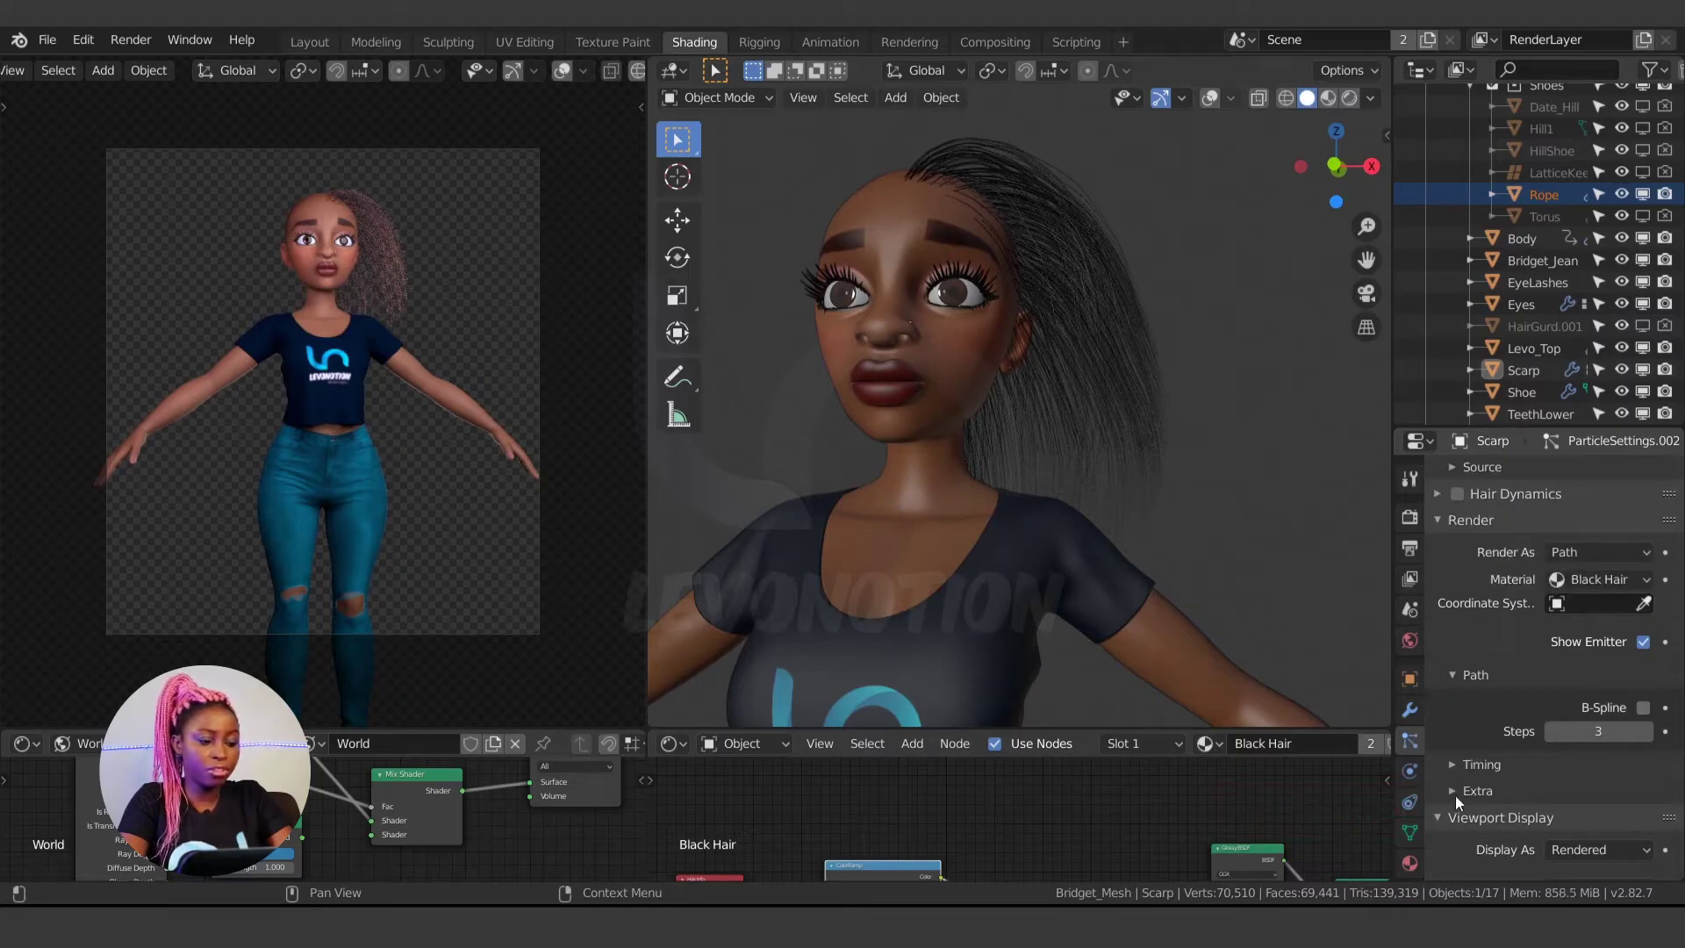
click(1461, 814)
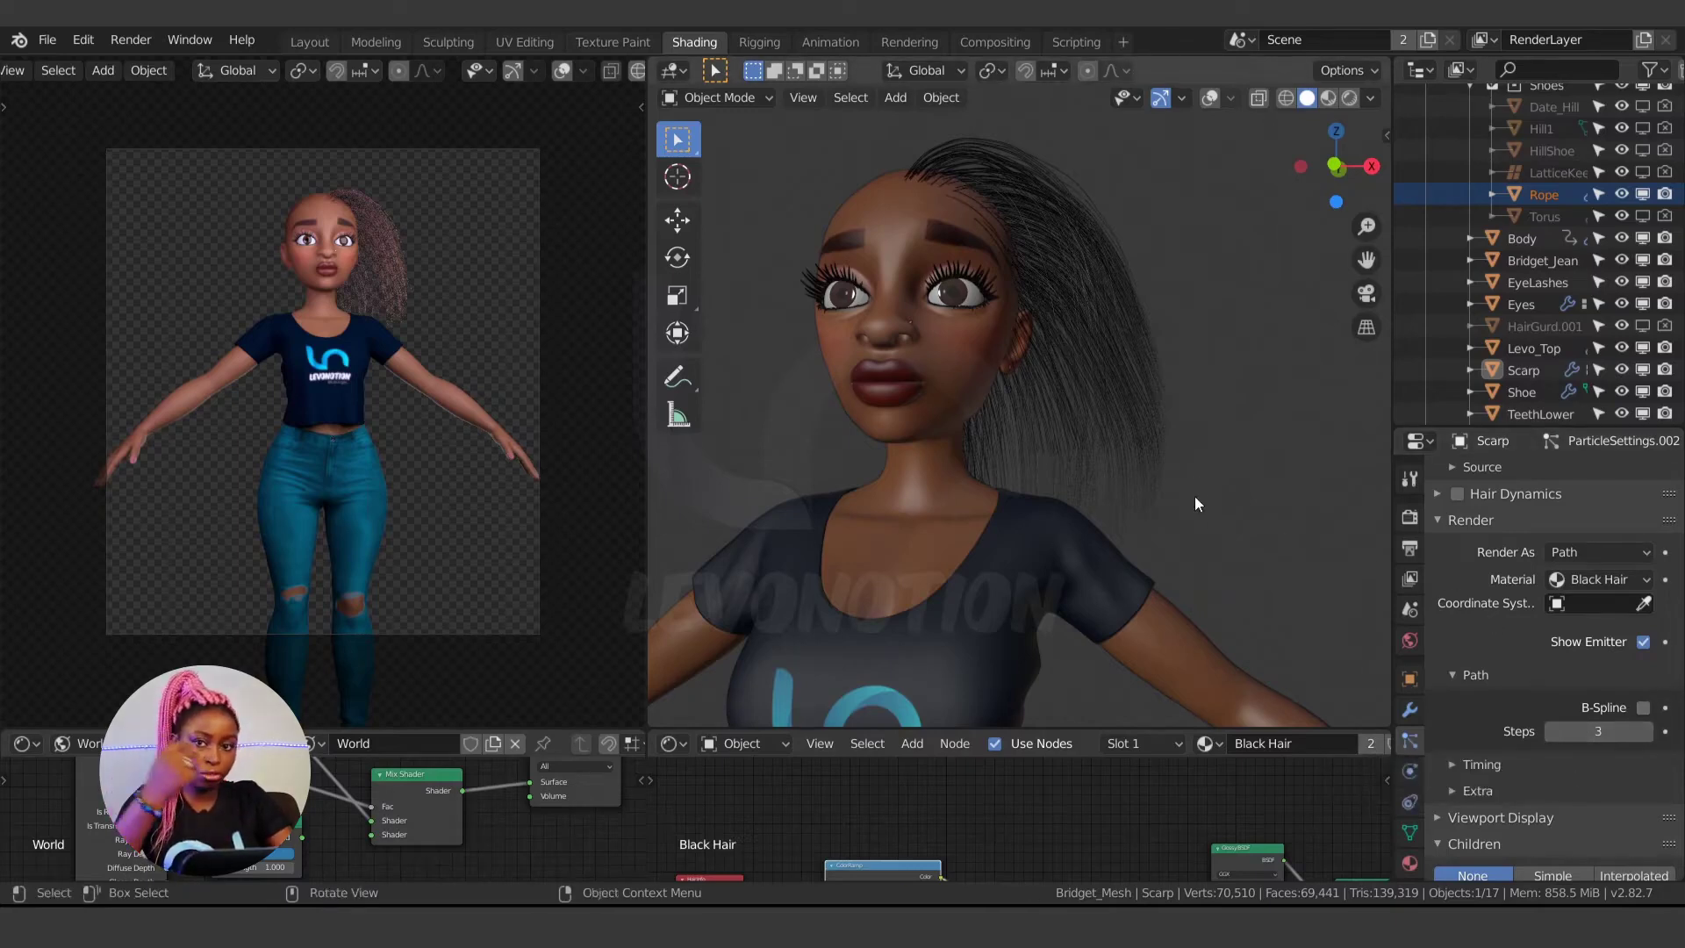
click(1644, 731)
click(1644, 731)
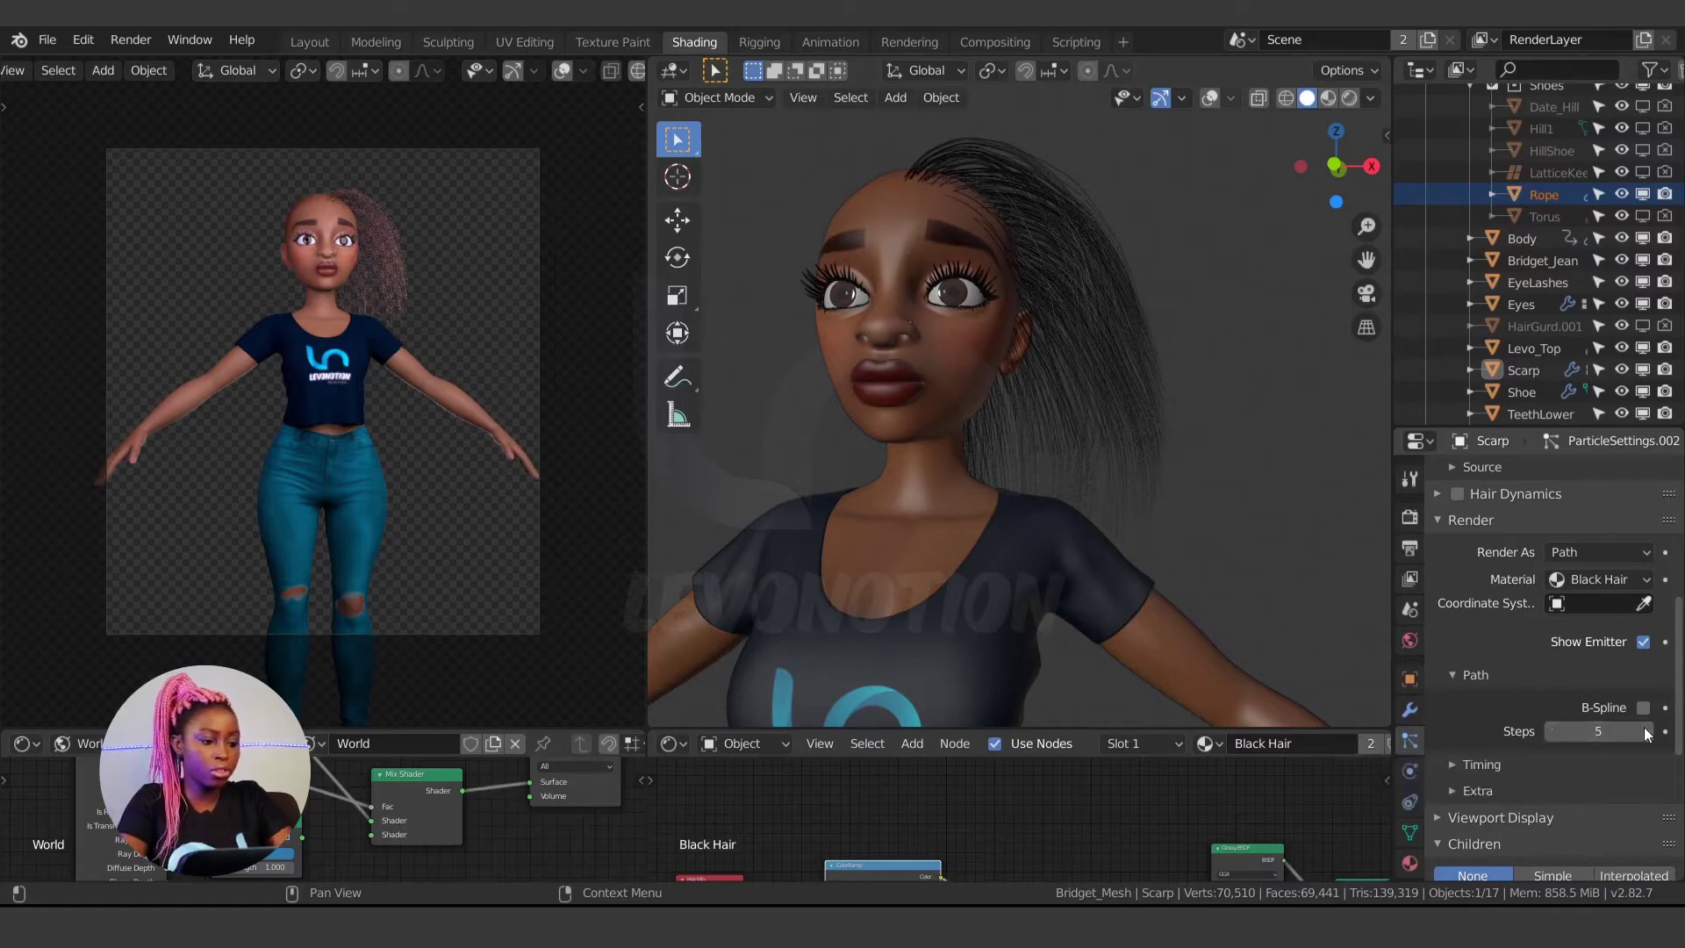
click(1645, 731)
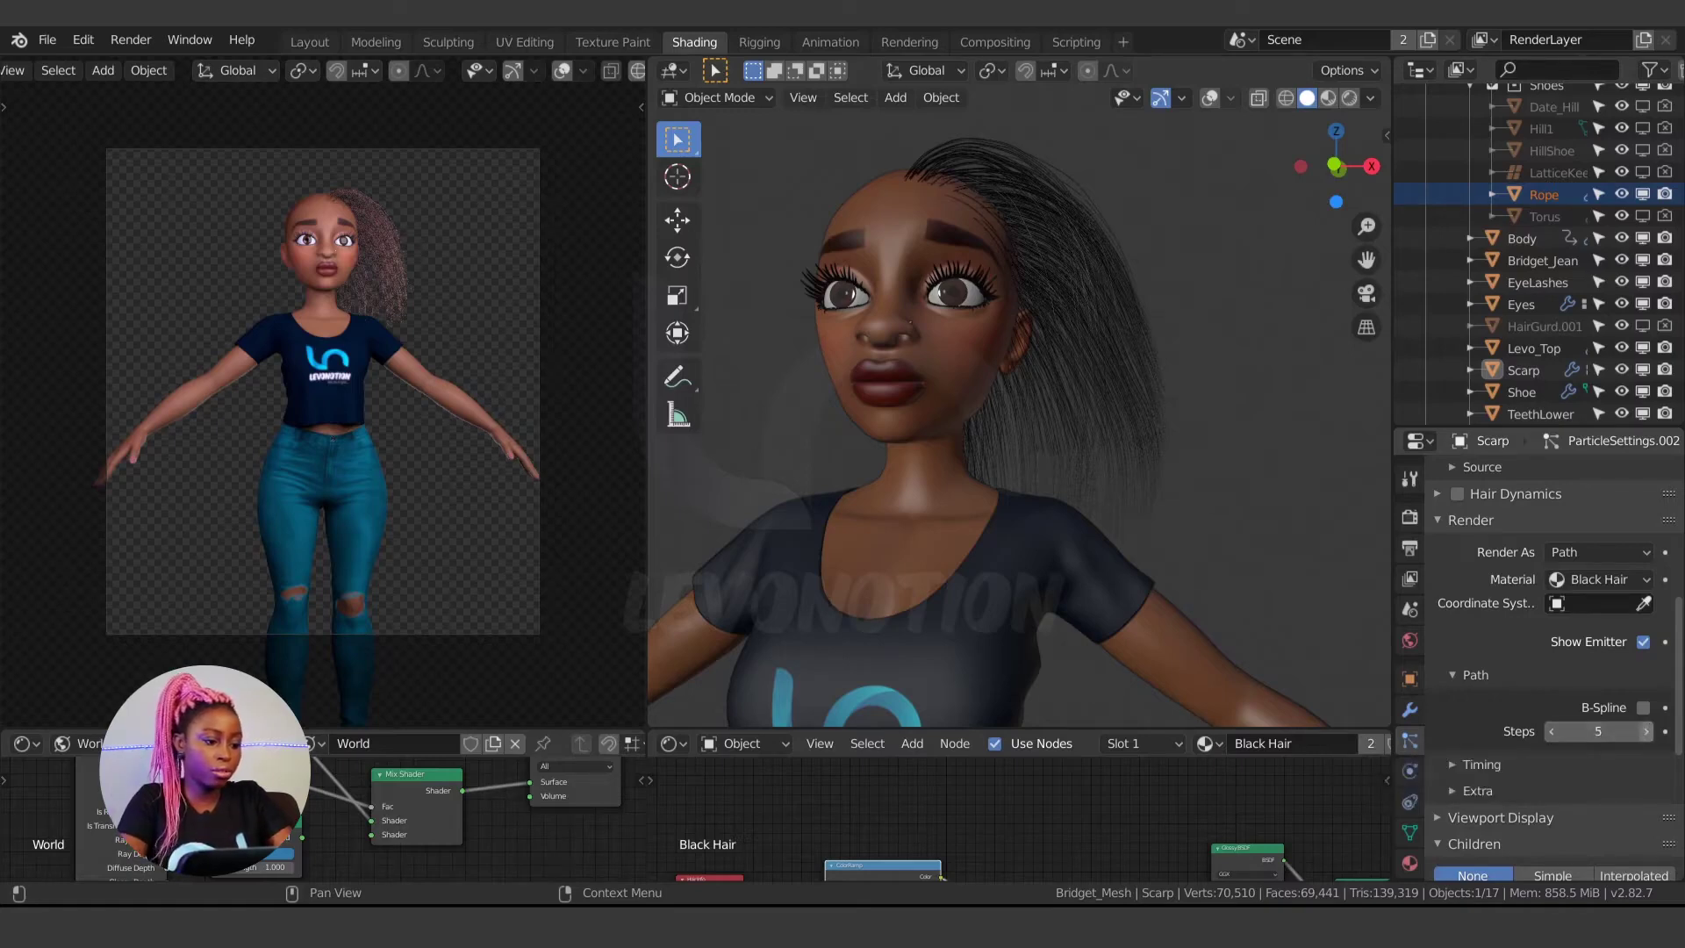
- Choose Black Hair as the particle render material, then collapse the render and viewport display settings
click(1454, 523)
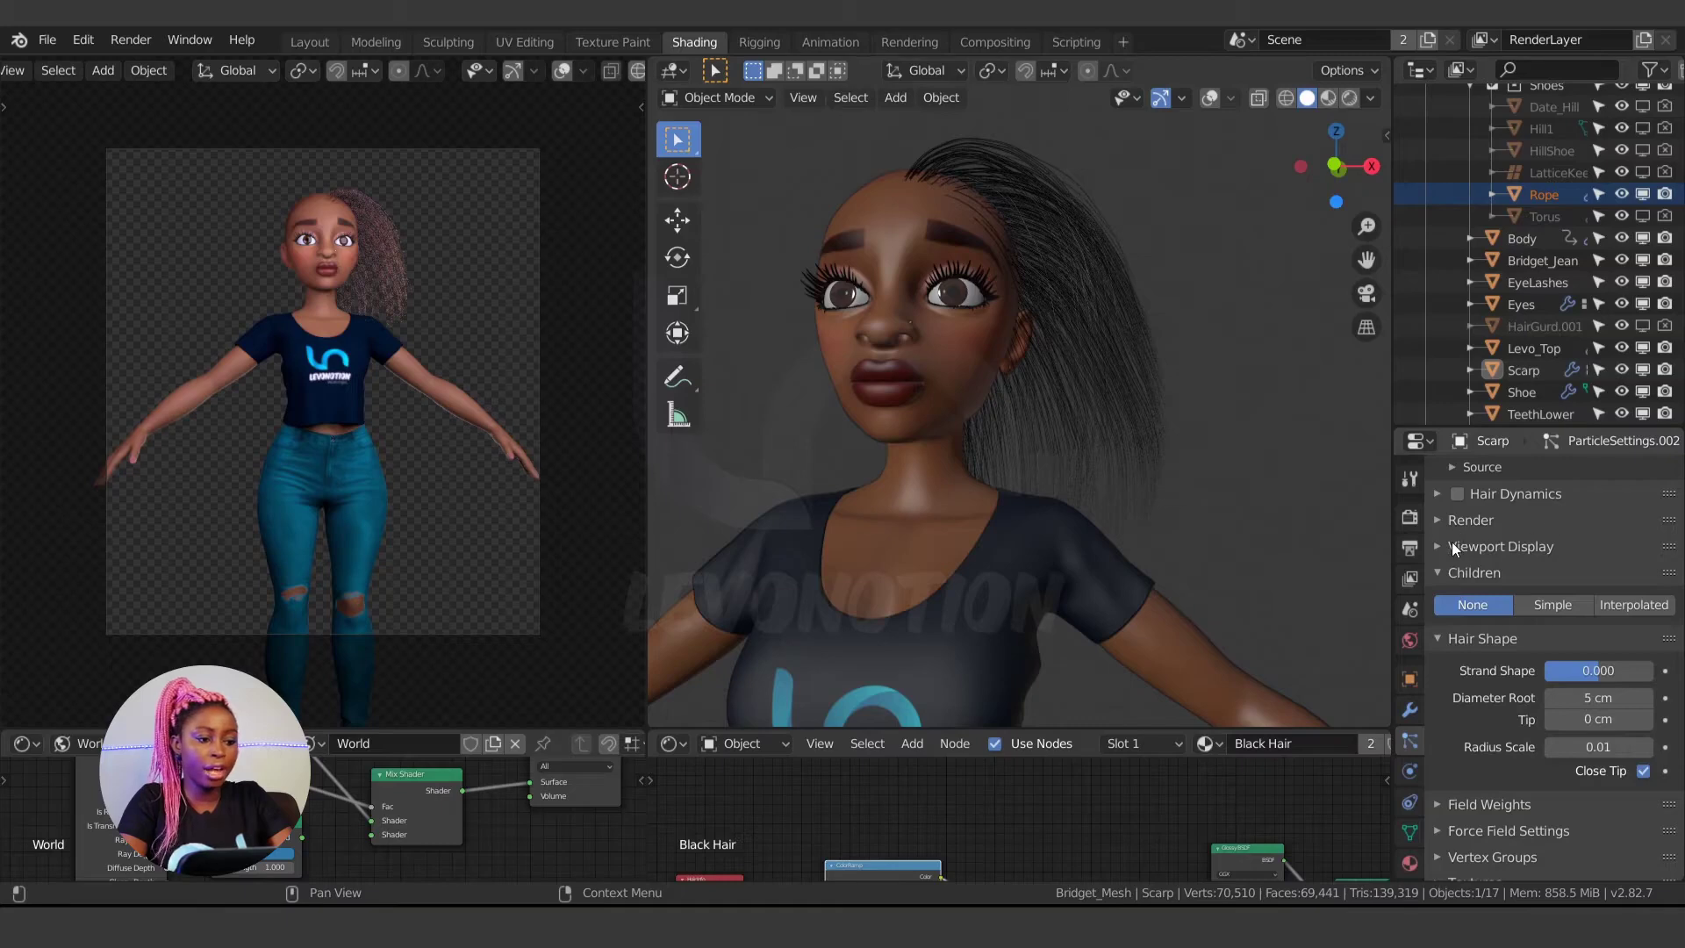
click(1452, 545)
click(1461, 528)
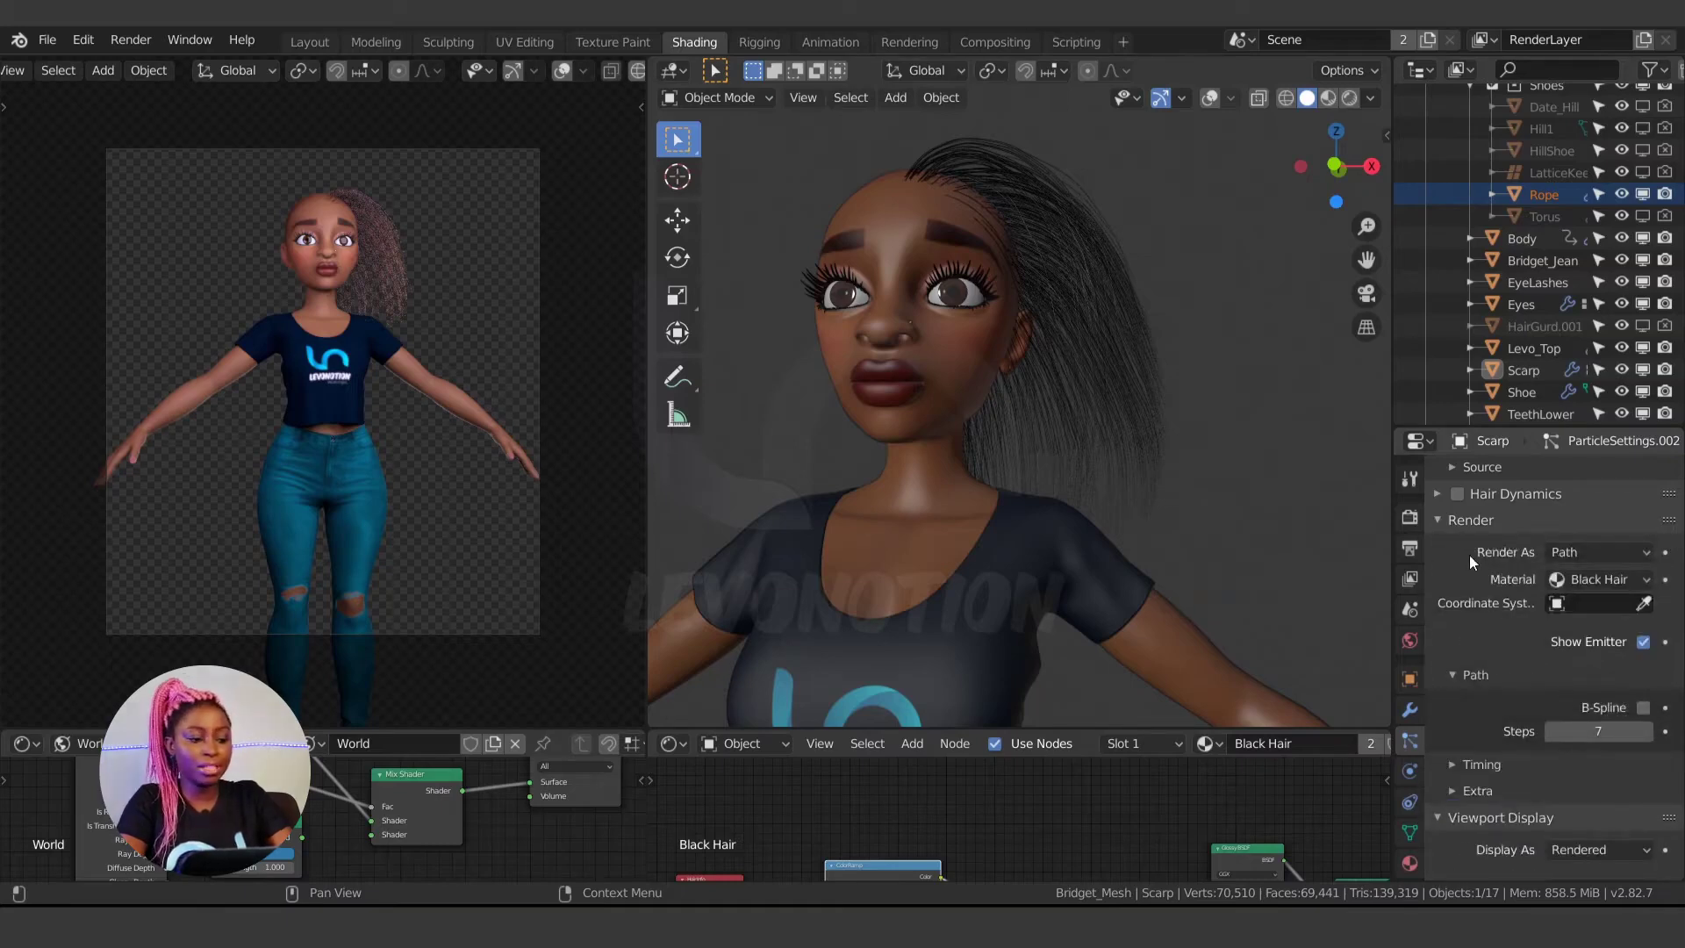
click(1578, 581)
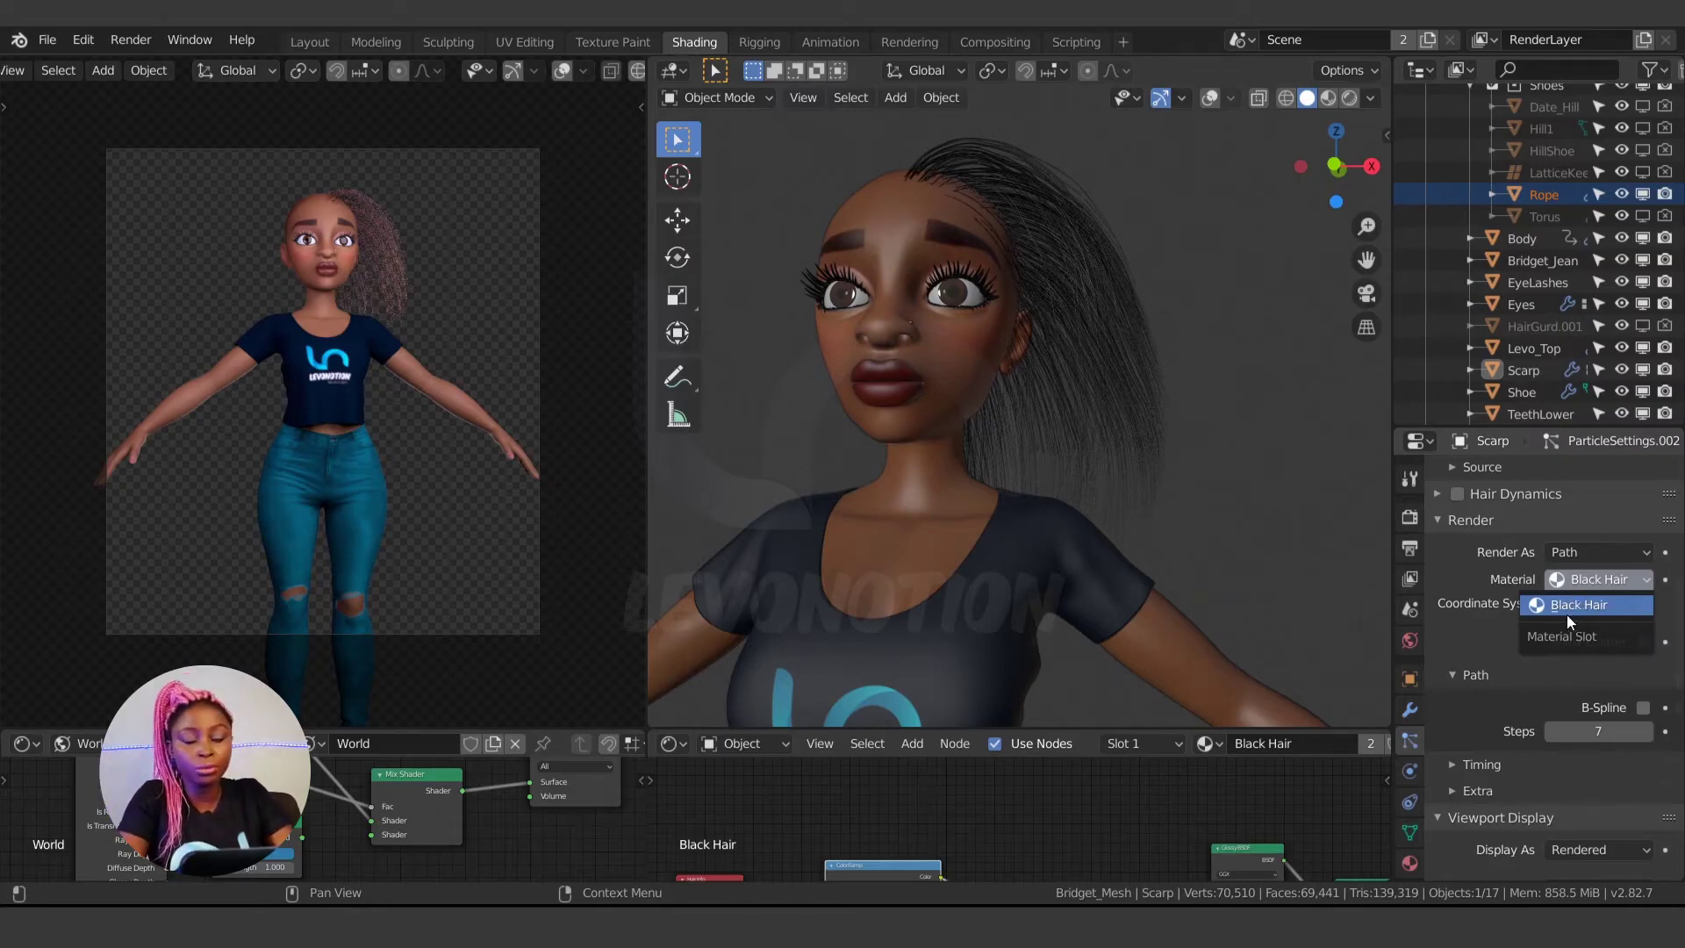
click(1579, 611)
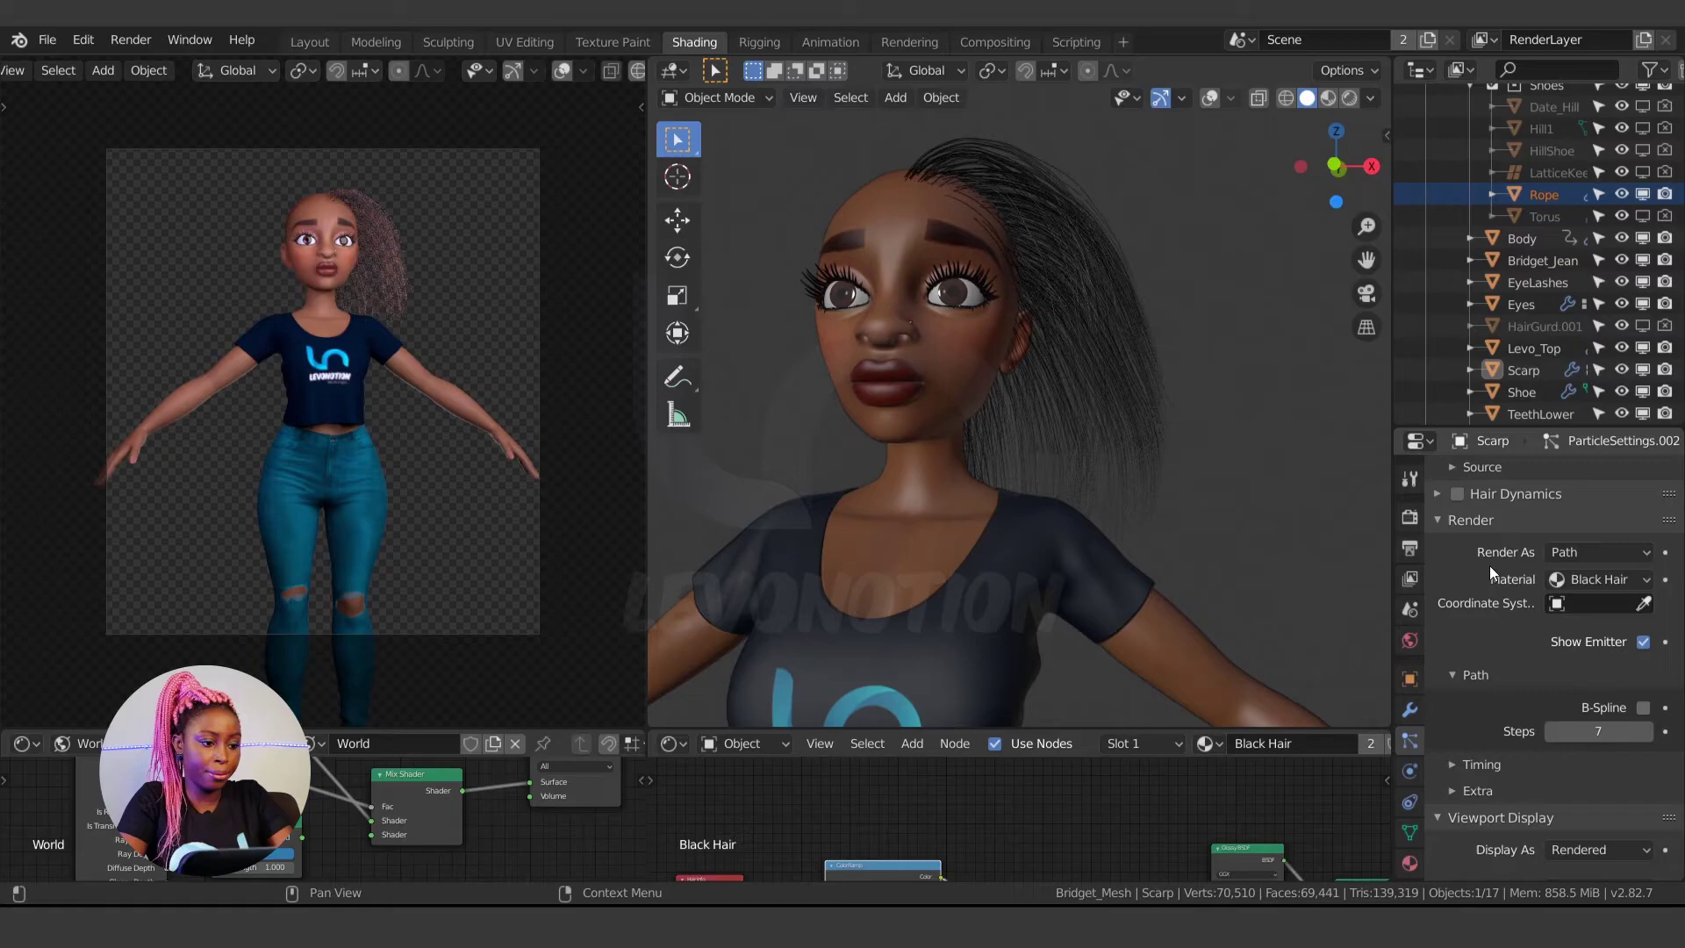
click(1428, 516)
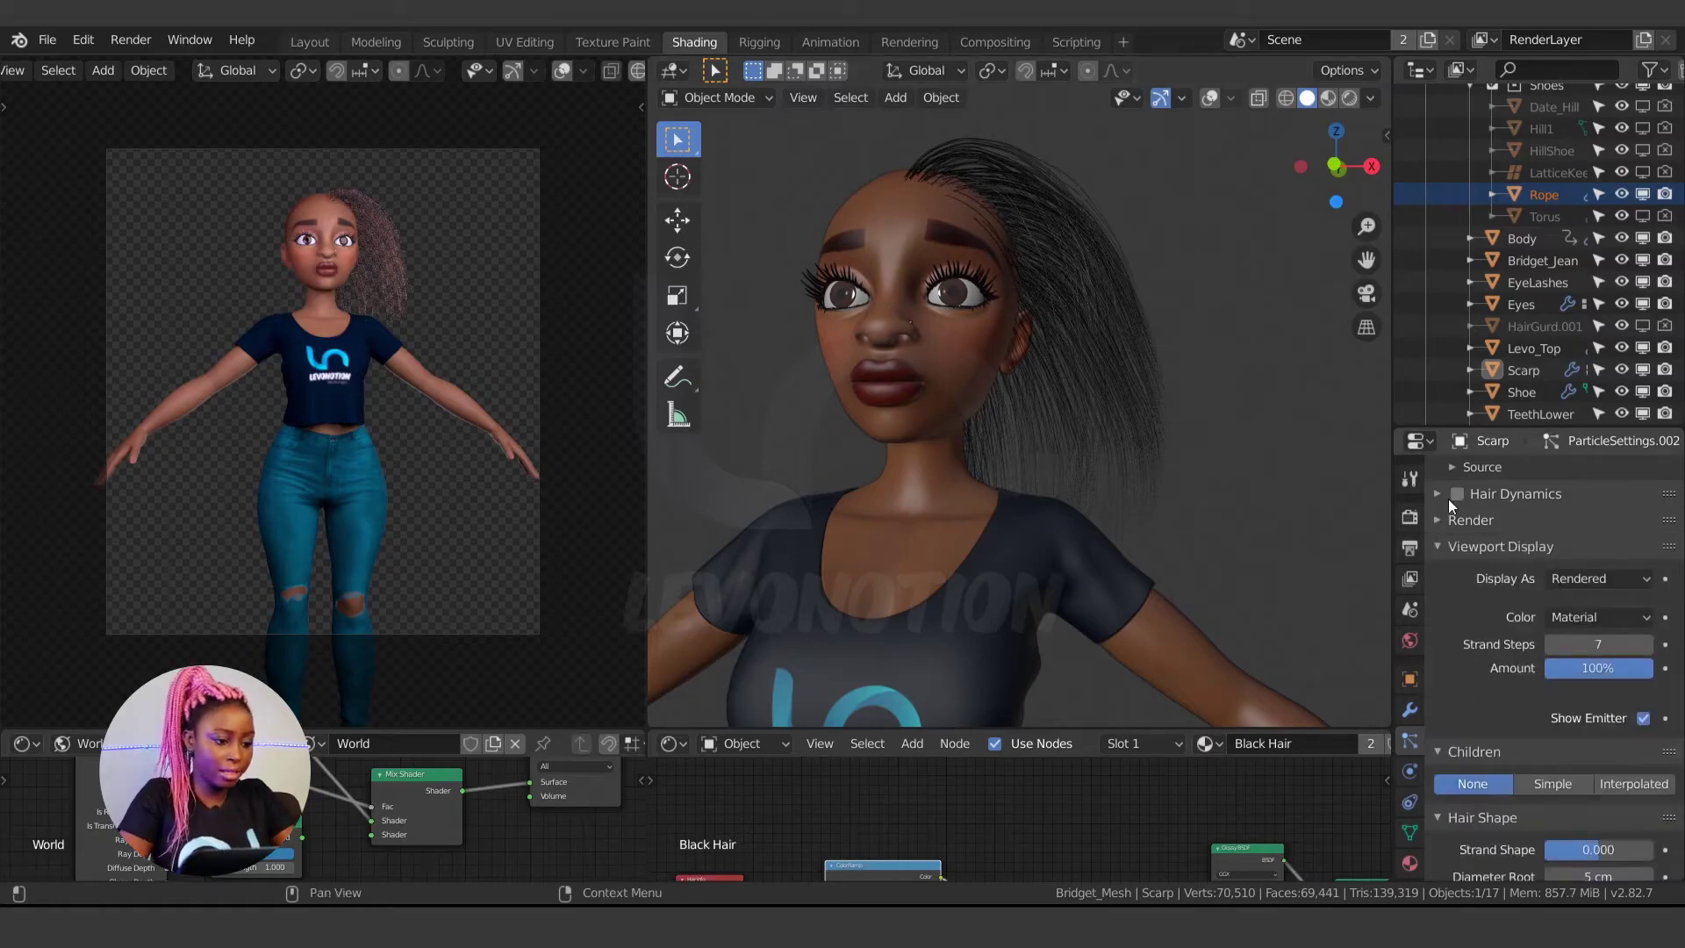
click(1439, 551)
- Enable Simple children for the hair particle system and examine the added strands around the head
middle_drag(1025, 333, 1066, 436)
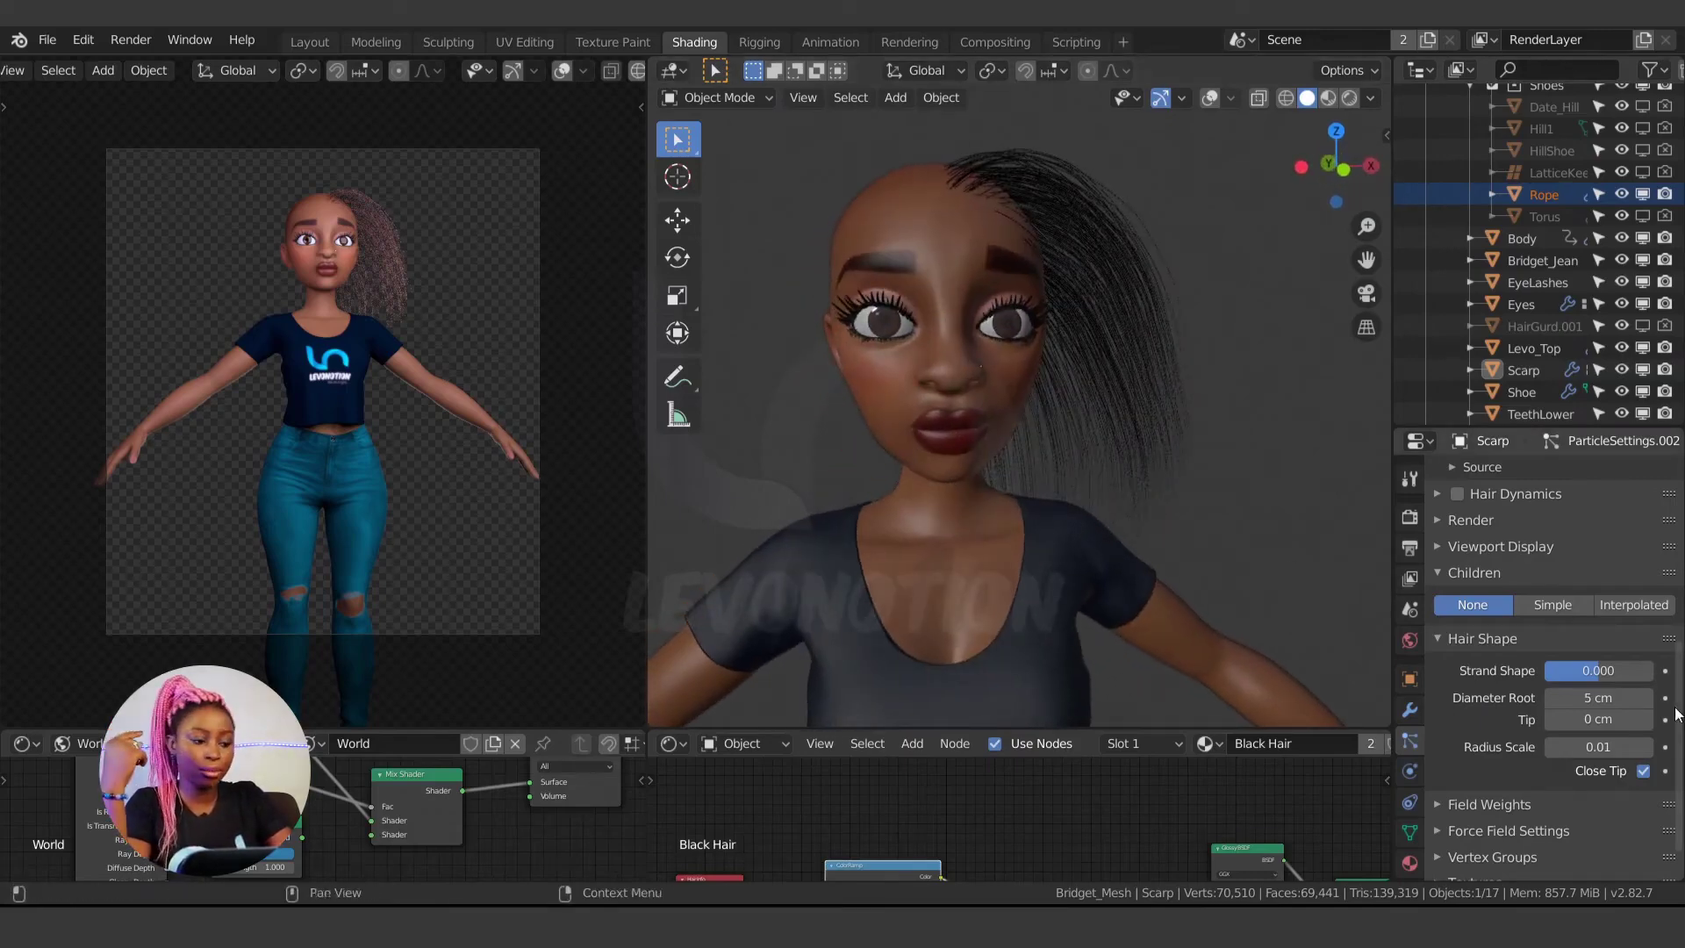
click(1550, 602)
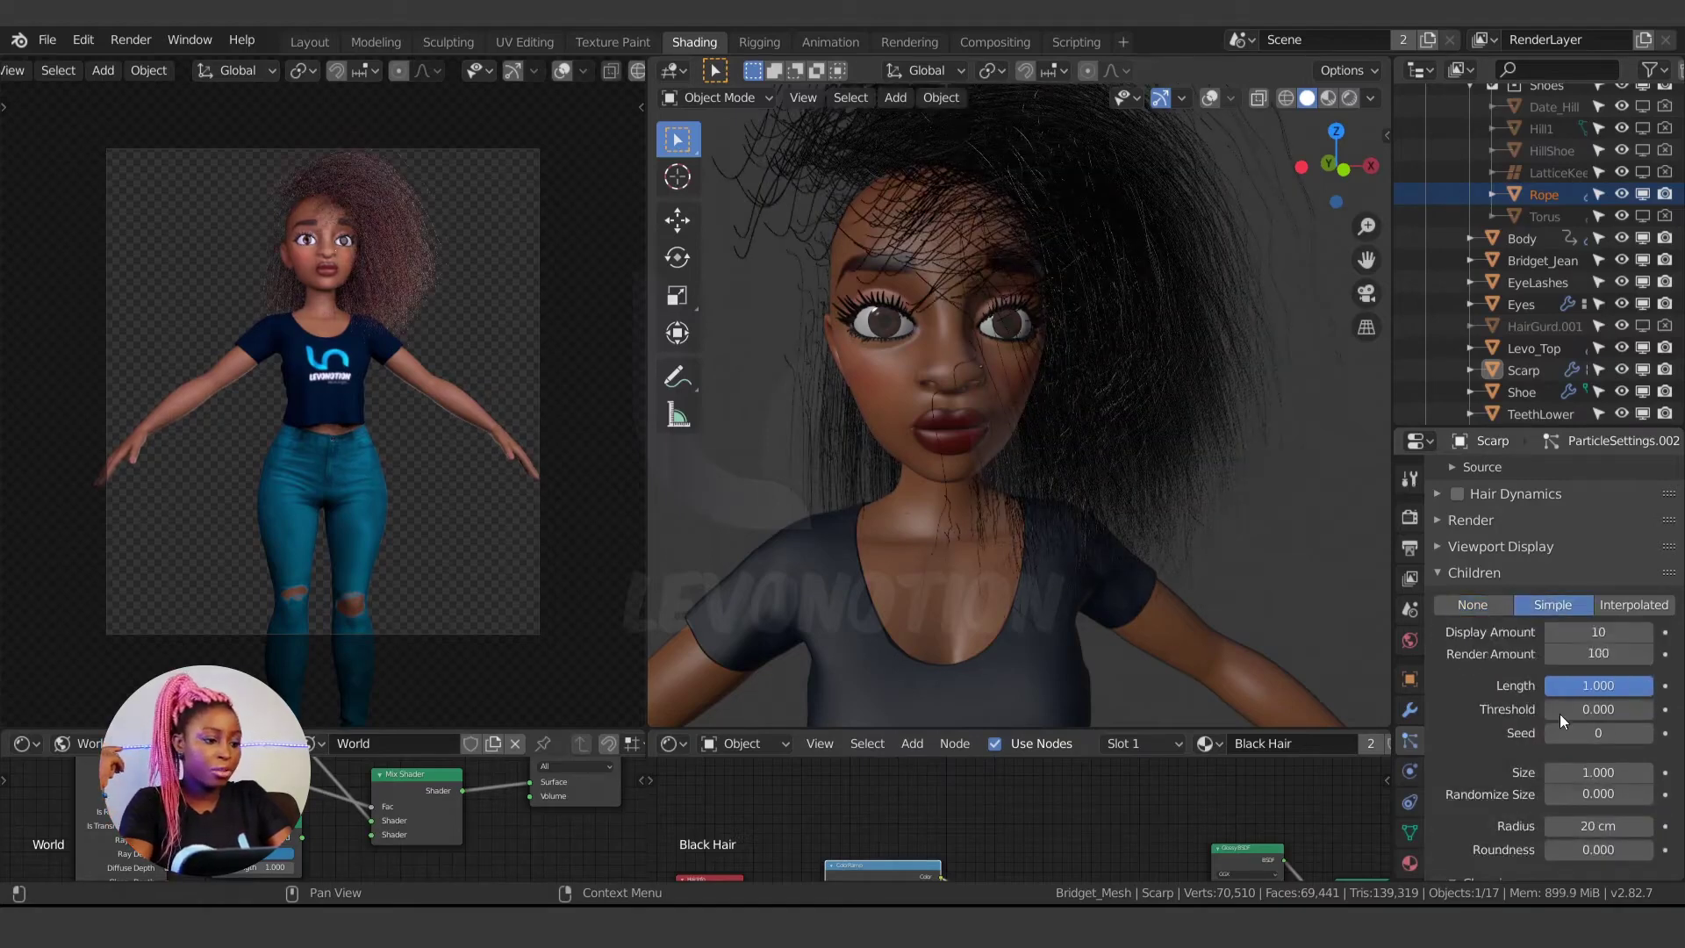
scroll(1086, 421, down, 5)
middle_drag(1065, 441, 972, 345)
scroll(872, 229, up, 5)
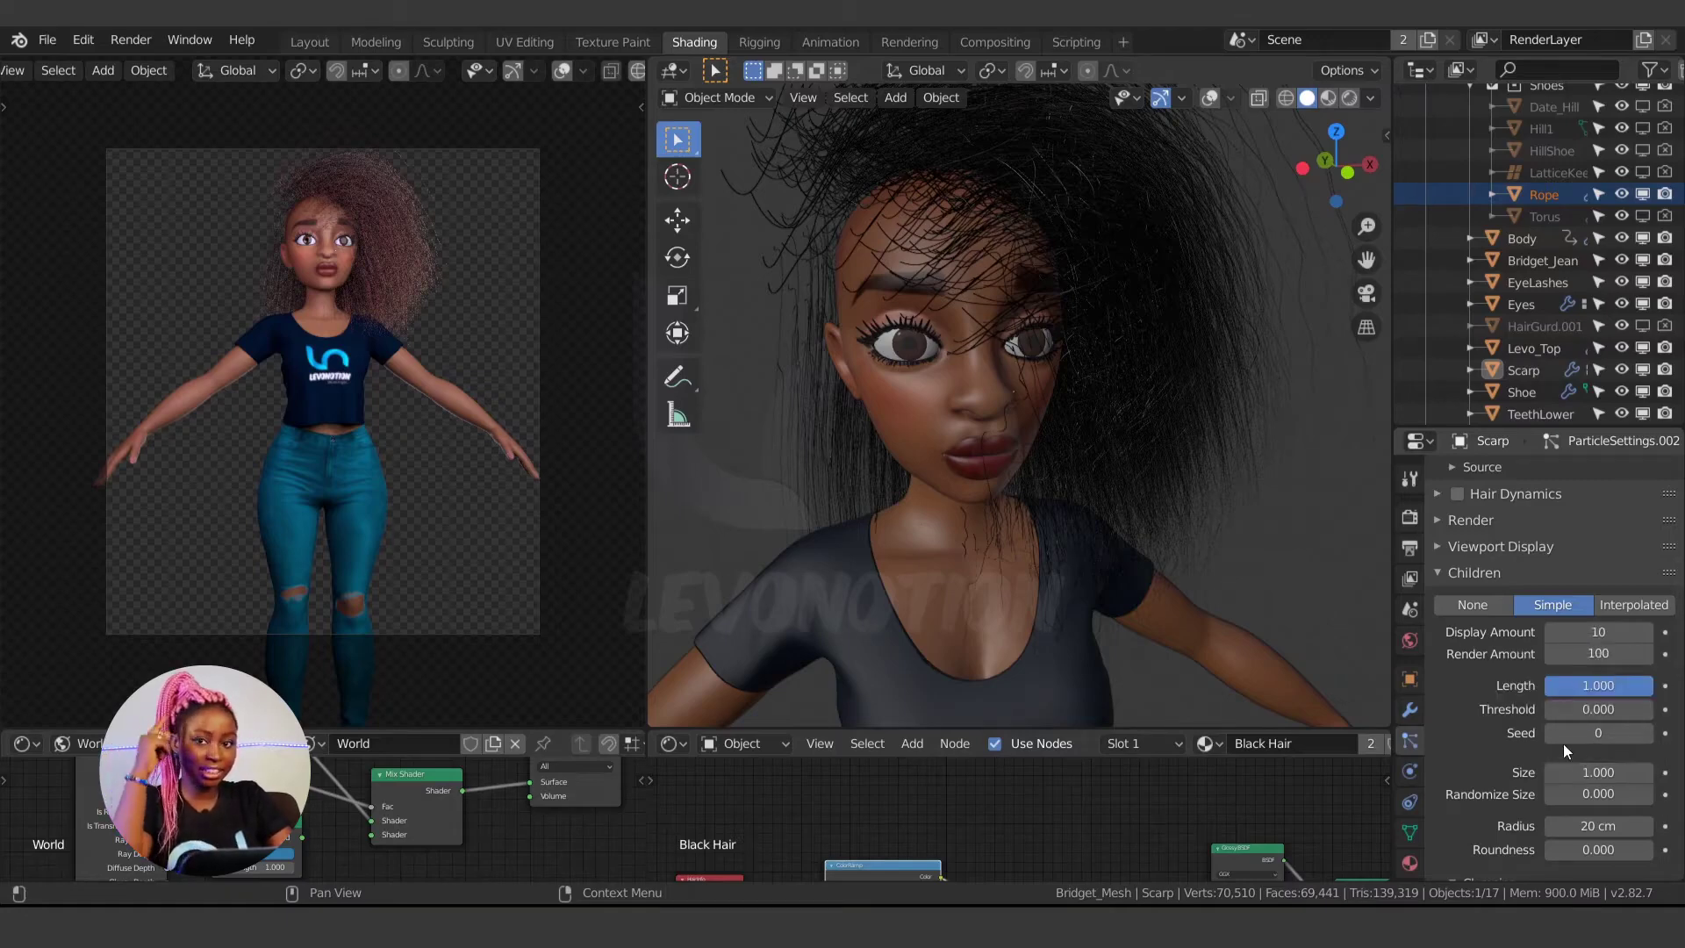
- Set the children Radius to 3 cm and inspect the strands along the parting up close
drag(1613, 820, 1505, 822)
click(1600, 817)
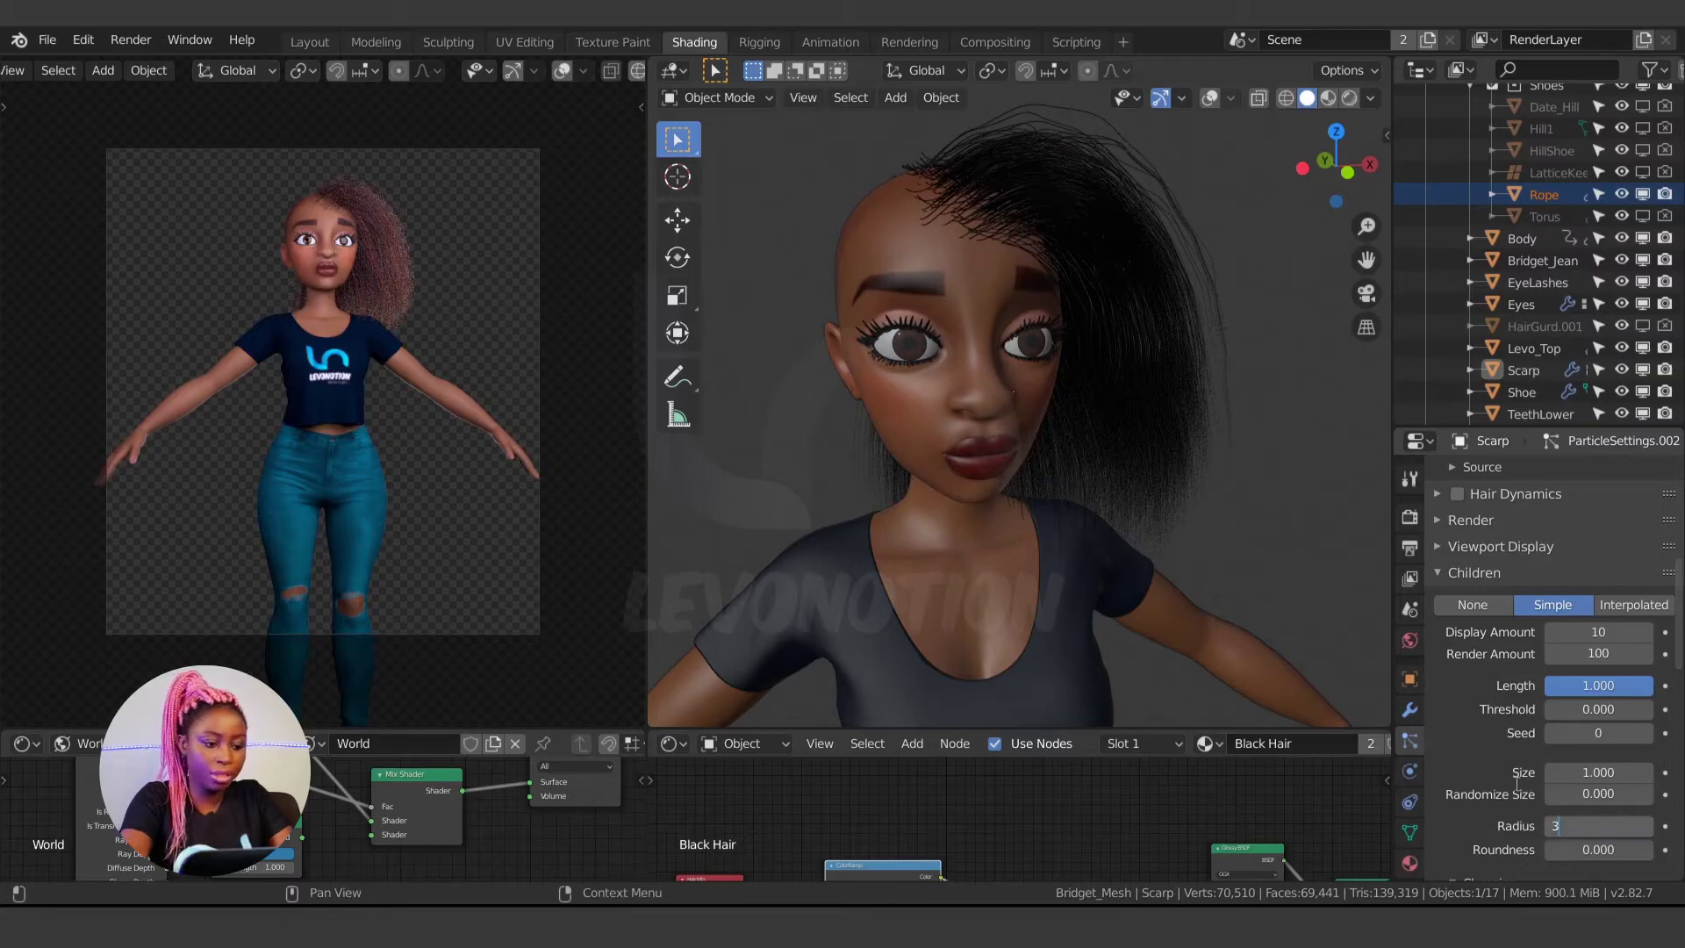
key(Return)
middle_drag(1002, 356, 807, 465)
scroll(807, 465, up, 3)
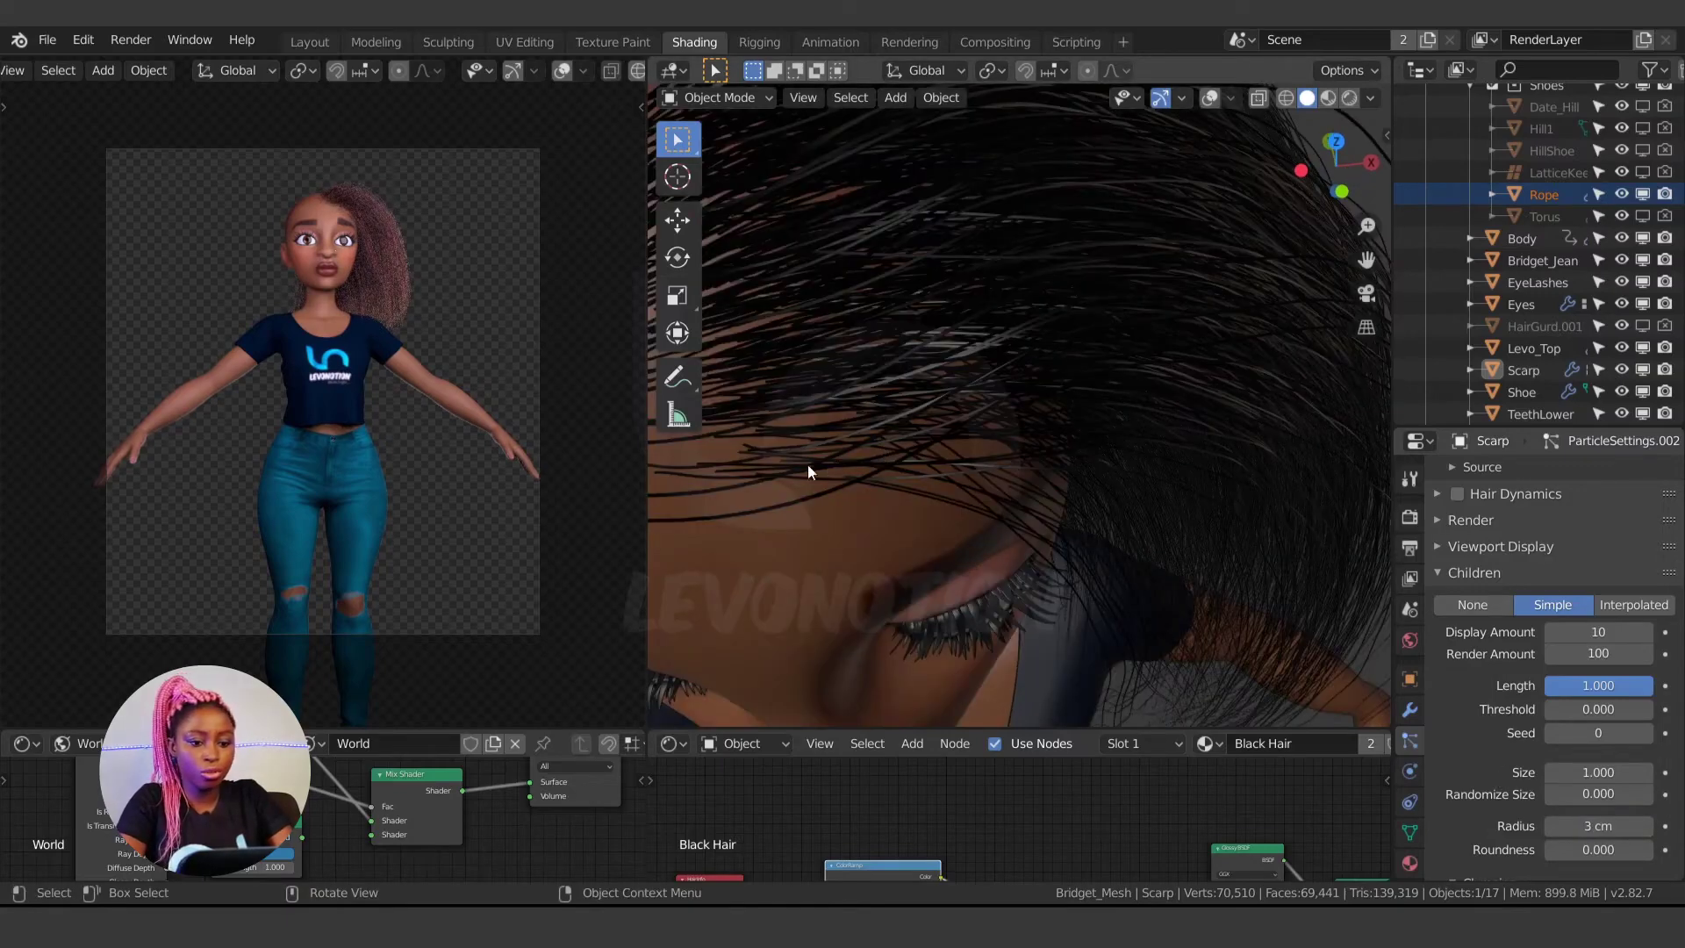
scroll(834, 474, up, 4)
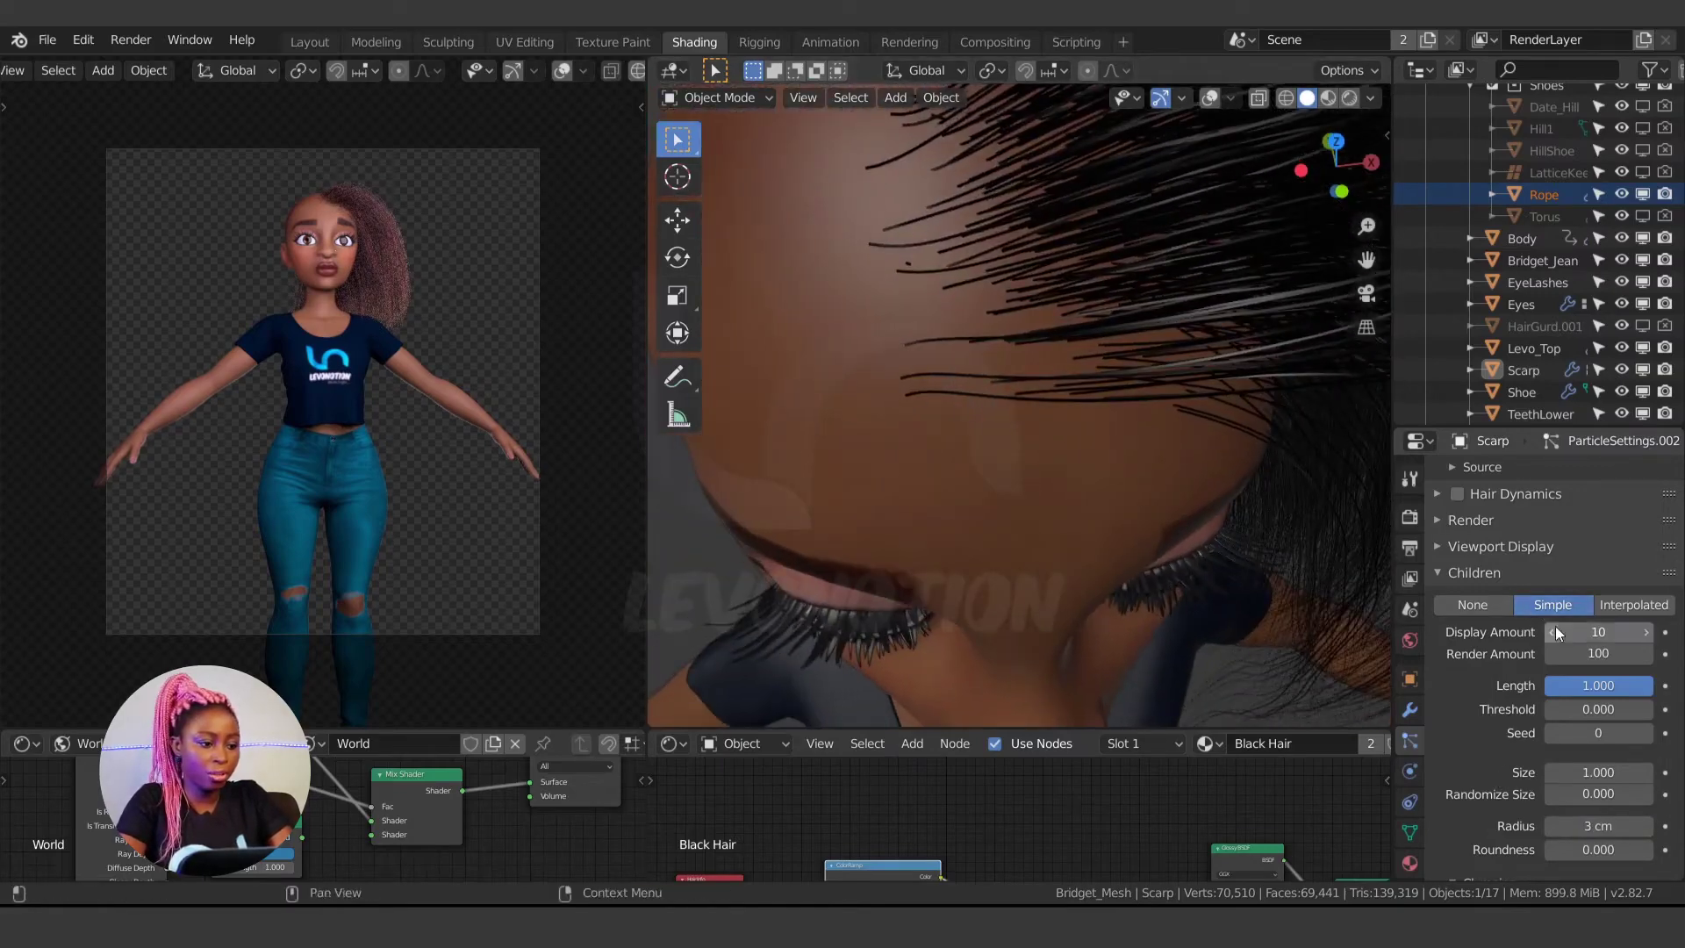
- Turn the children off and back to Simple to compare the hair coverage at the parting
click(1476, 601)
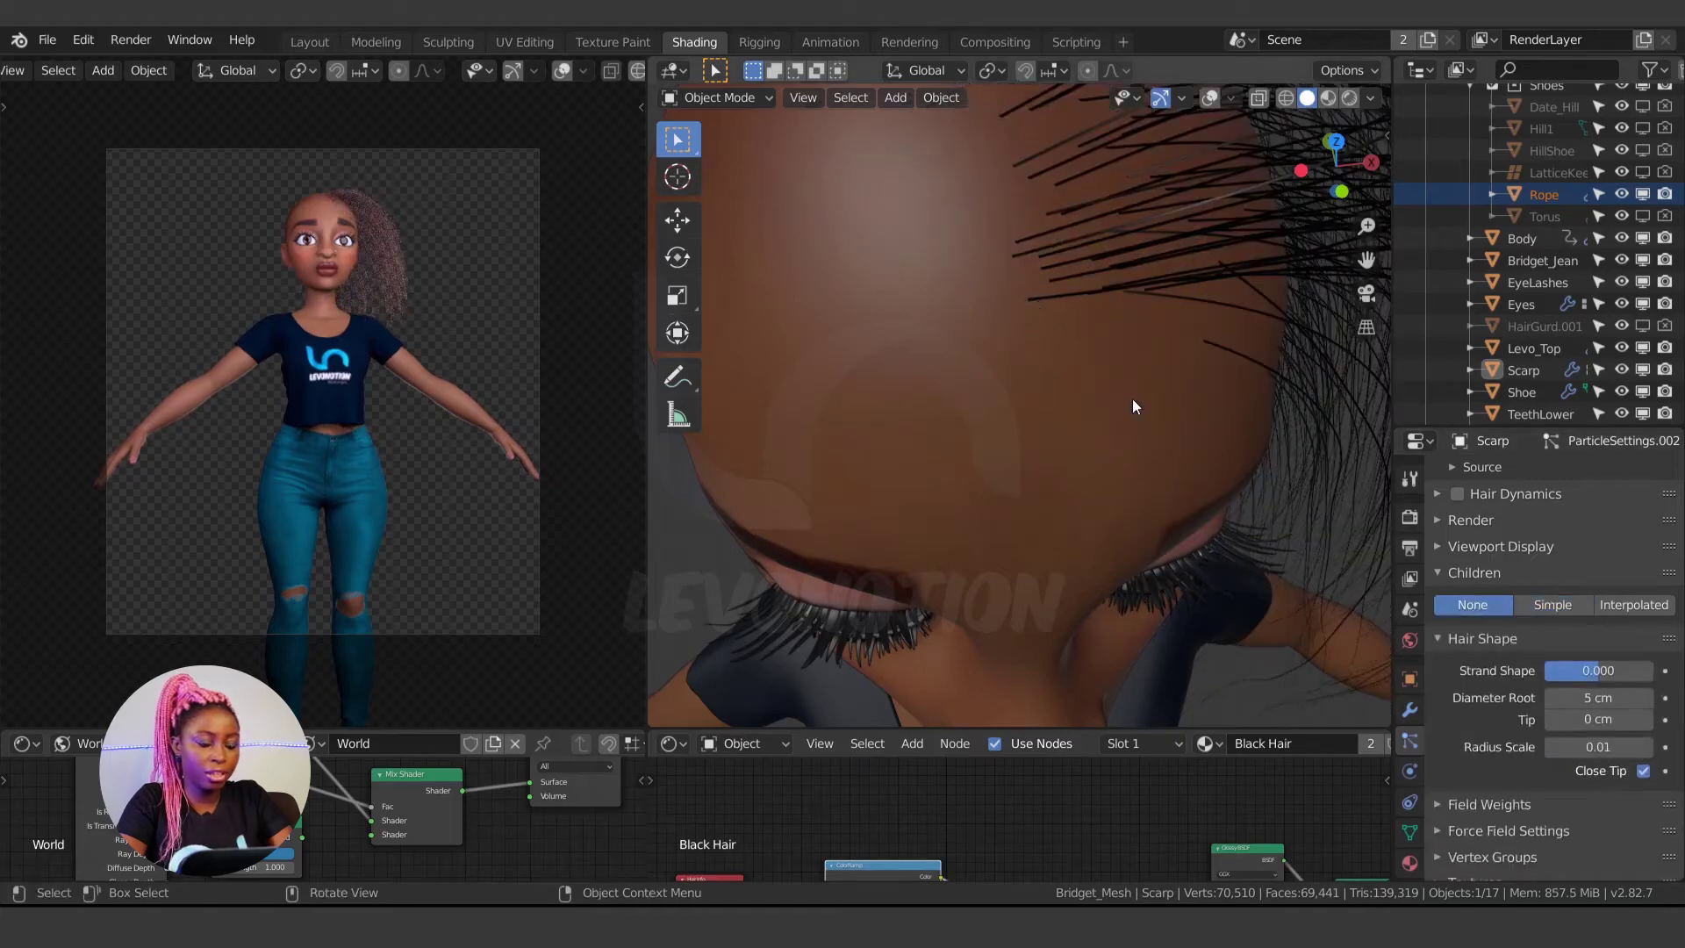
click(1554, 606)
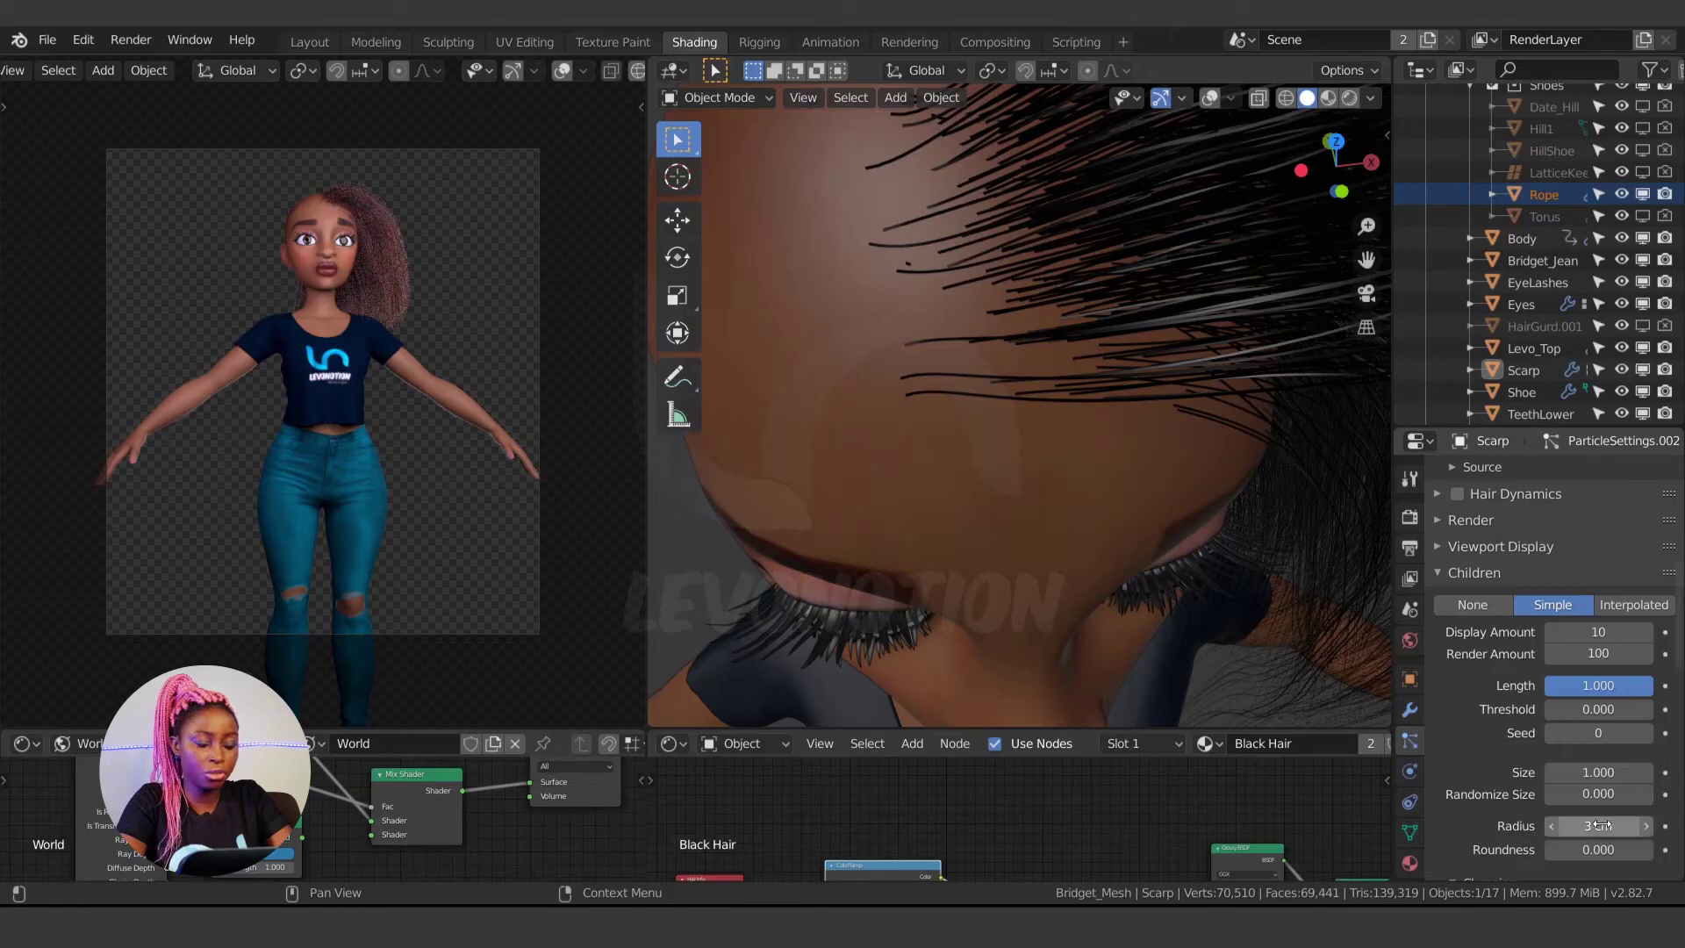
ctrl+middle_drag(952, 307, 1028, 404)
scroll(1028, 410, up, 3)
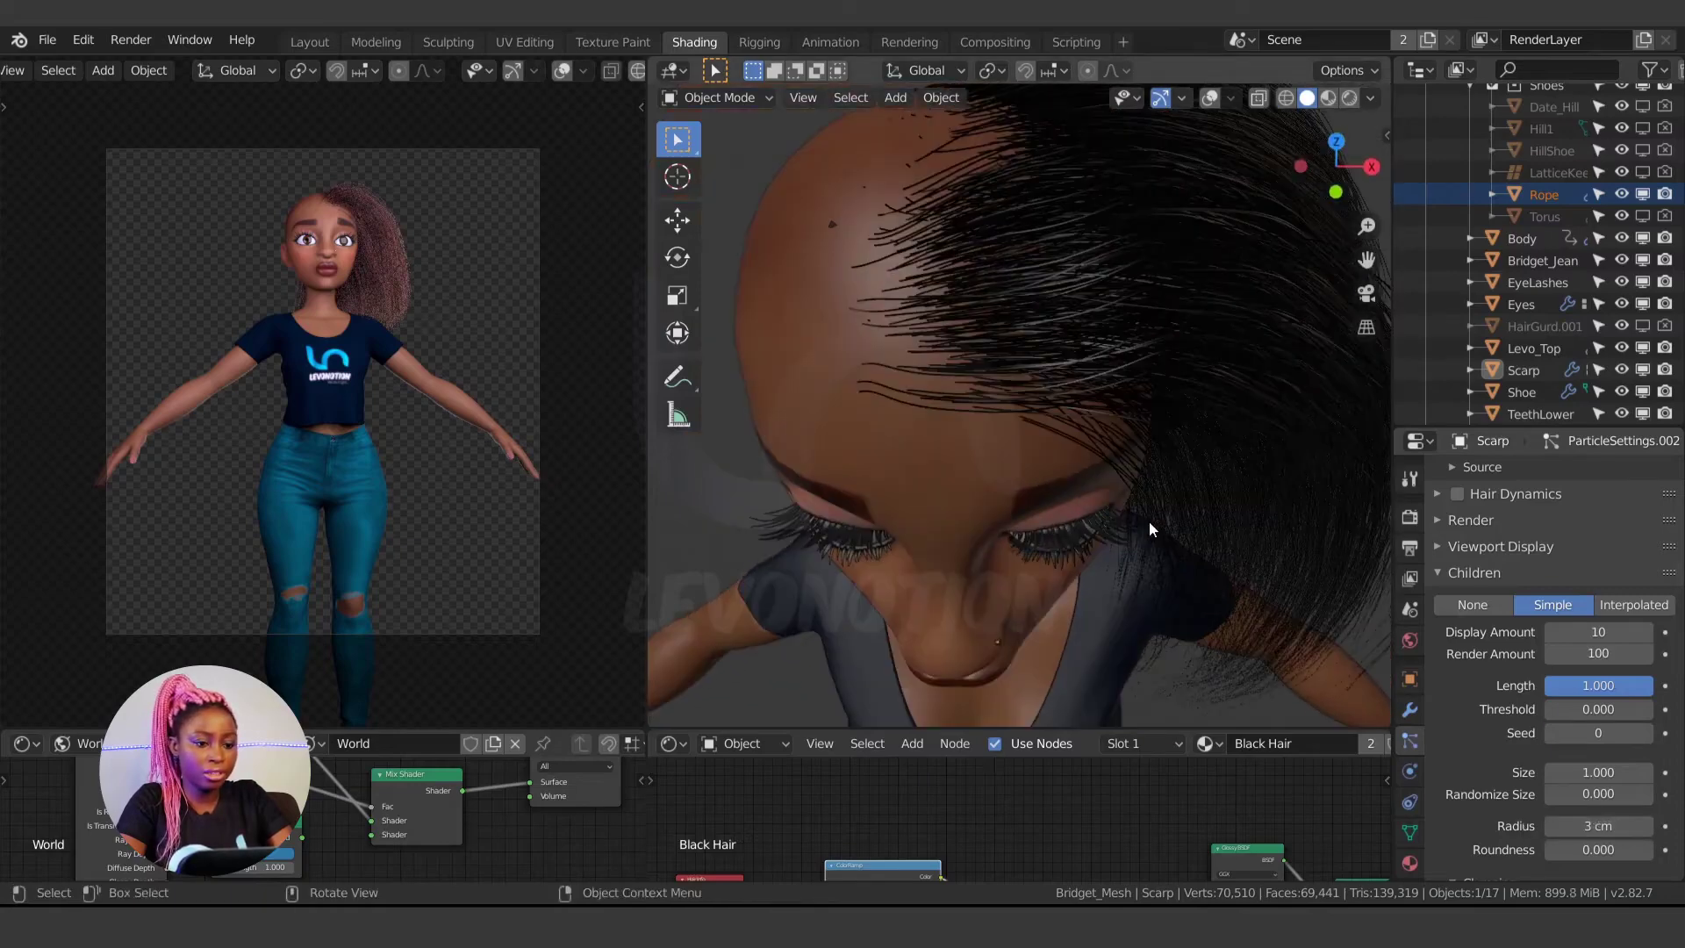
- Reduce the children Radius to 1.6 cm and check the hair from the front
drag(1598, 825, 1562, 826)
scroll(1141, 576, down, 4)
middle_drag(1178, 448, 1161, 498)
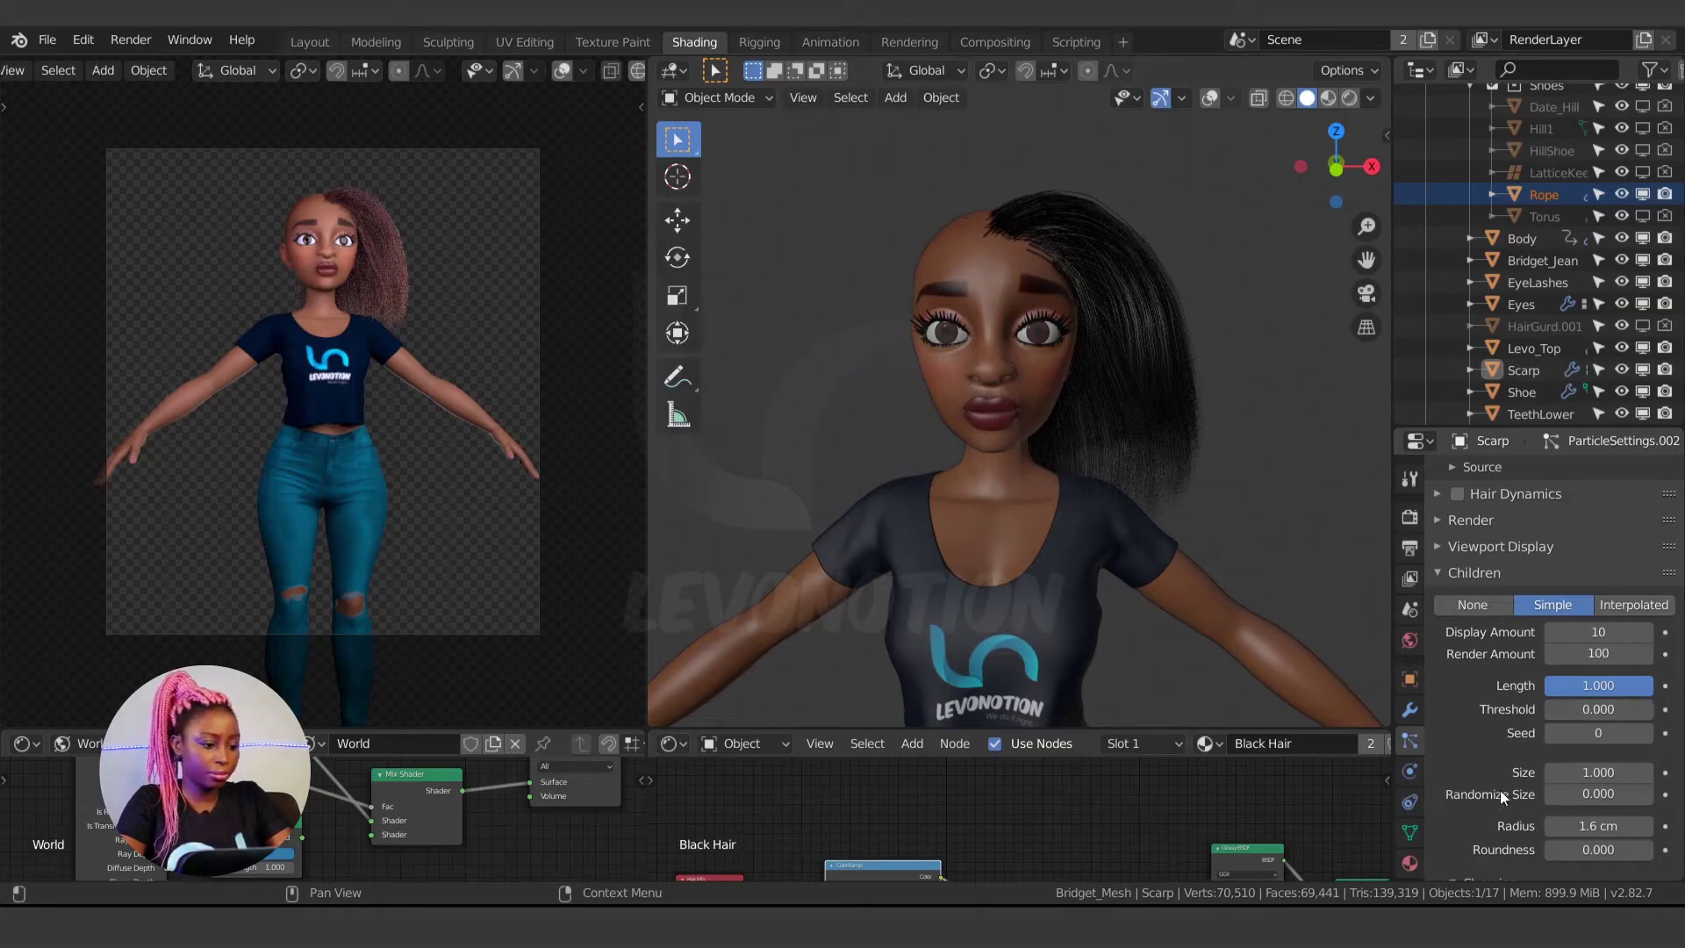
scroll(1499, 790, down, 10)
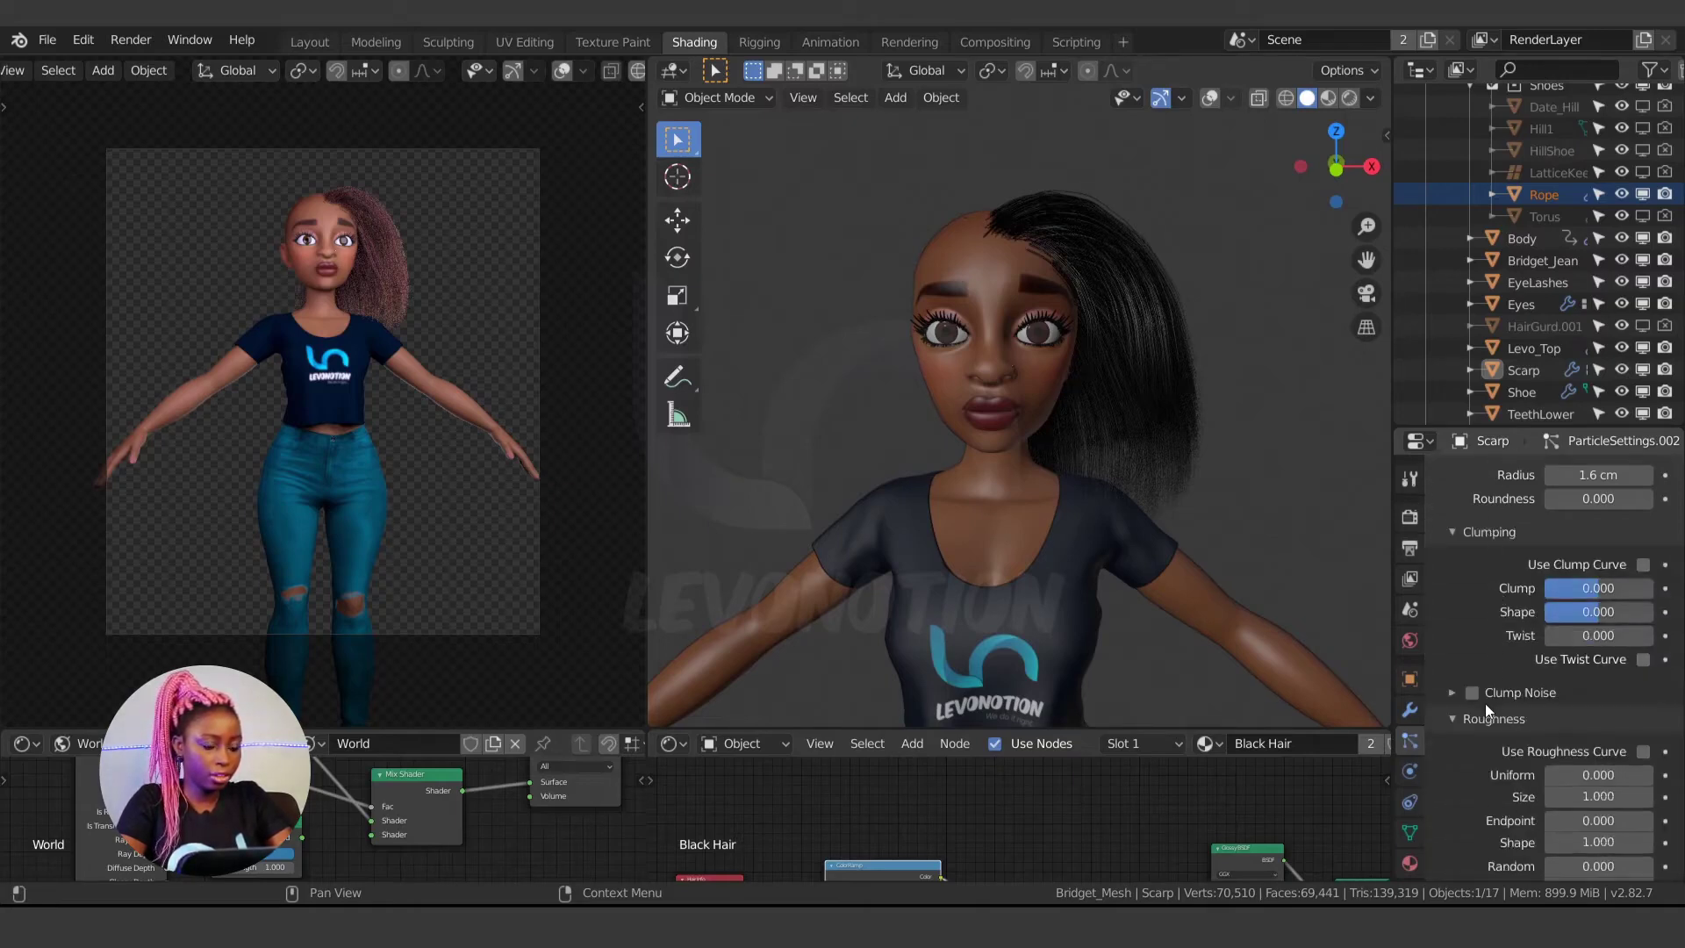
- Set the hair particle system's Kink Type to Curl and view the strands from an angle
scroll(1484, 703, down, 3)
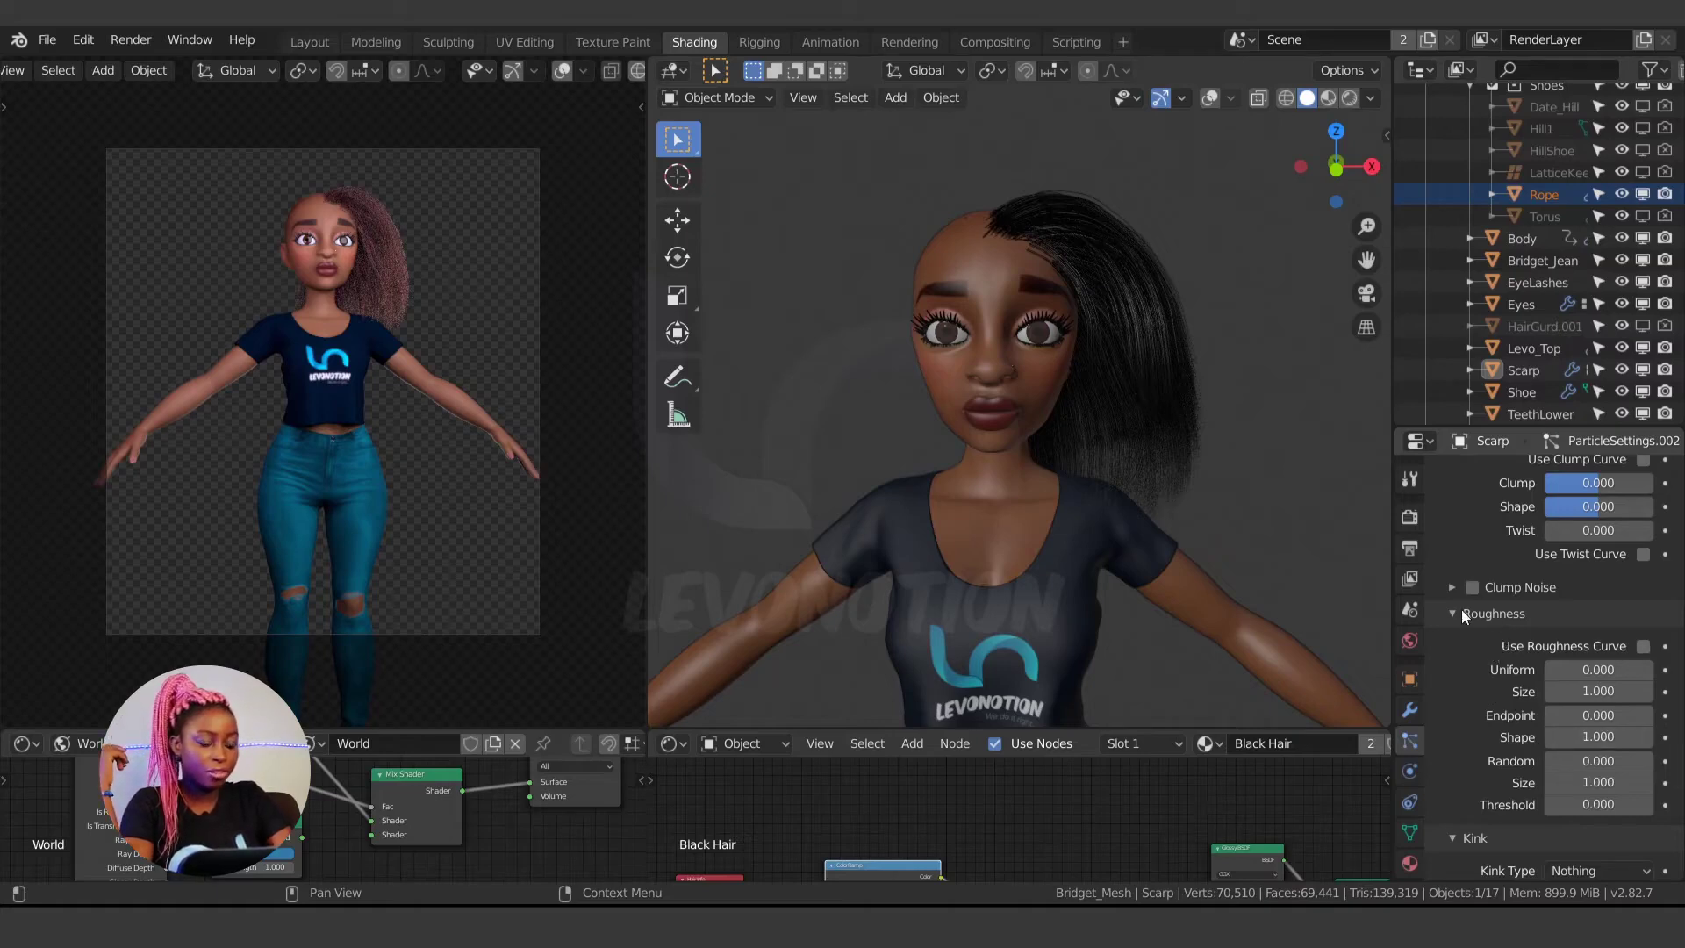
scroll(1469, 632, down, 4)
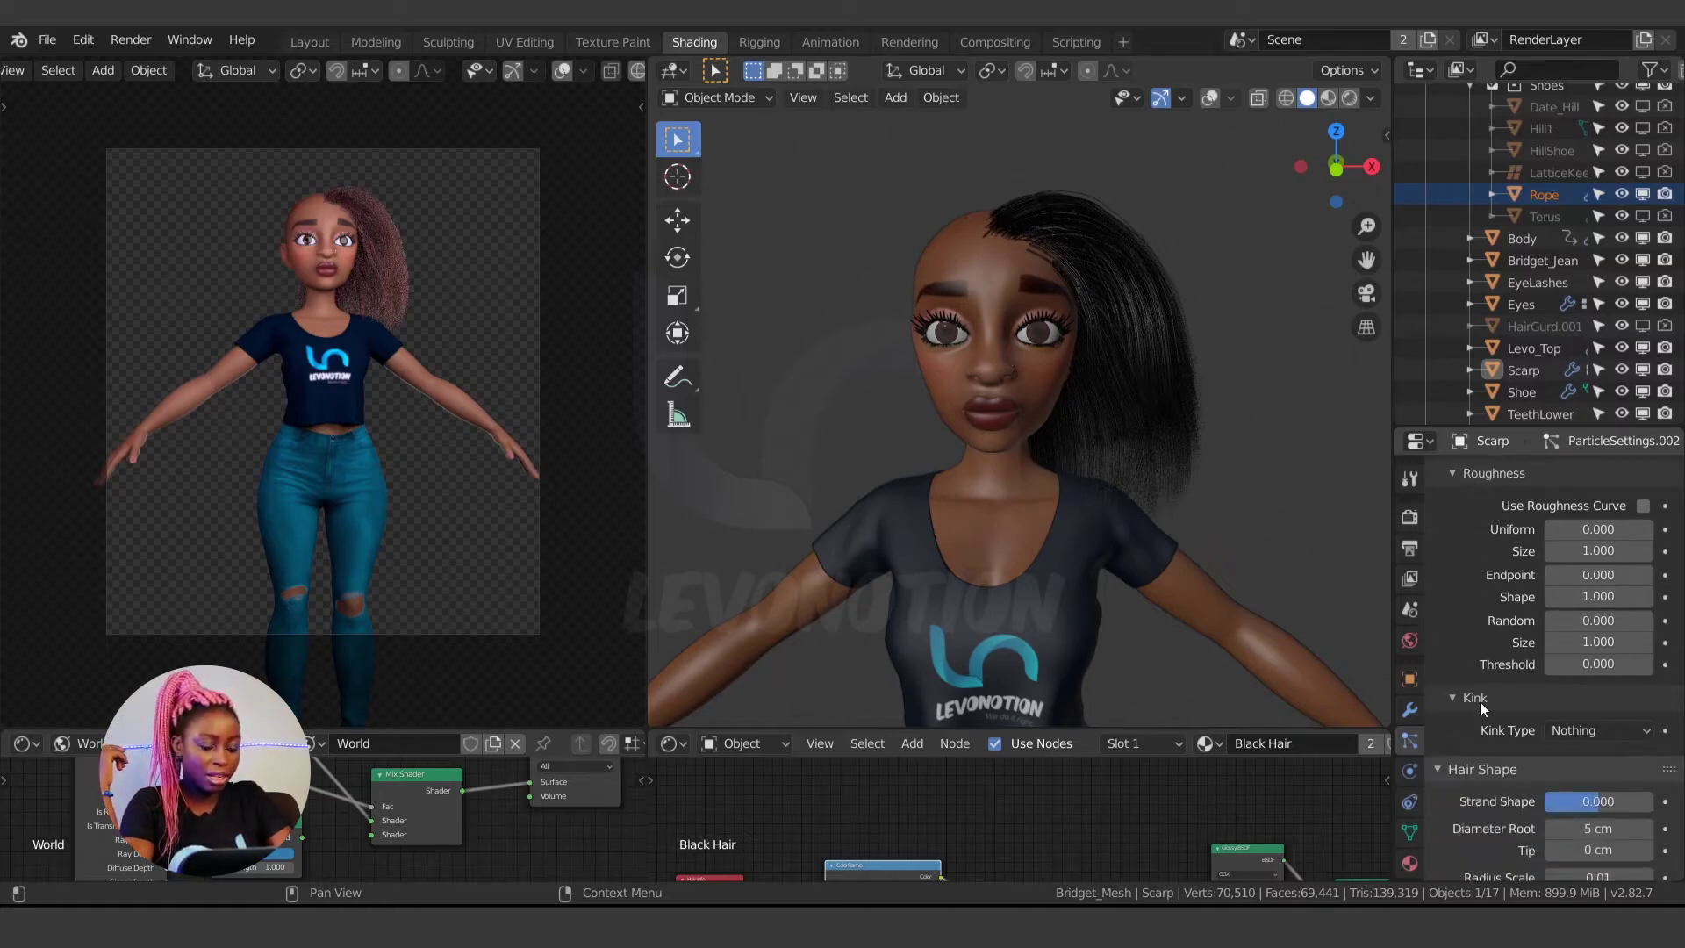
click(1587, 729)
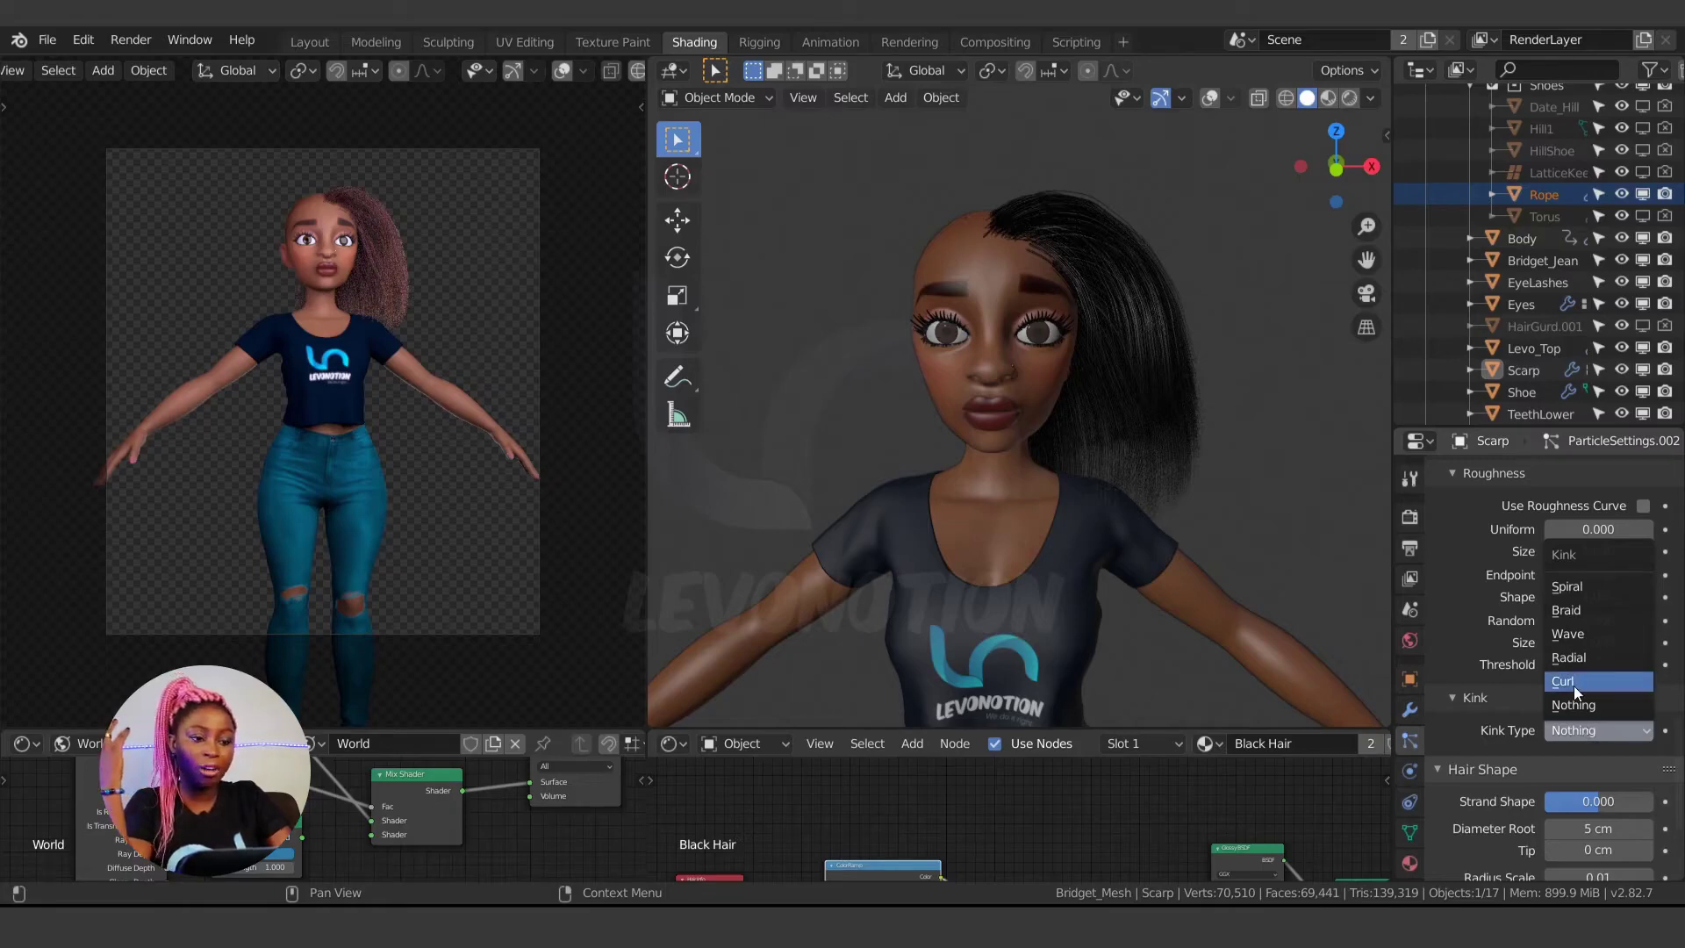
click(1573, 681)
middle_drag(1097, 473, 1029, 481)
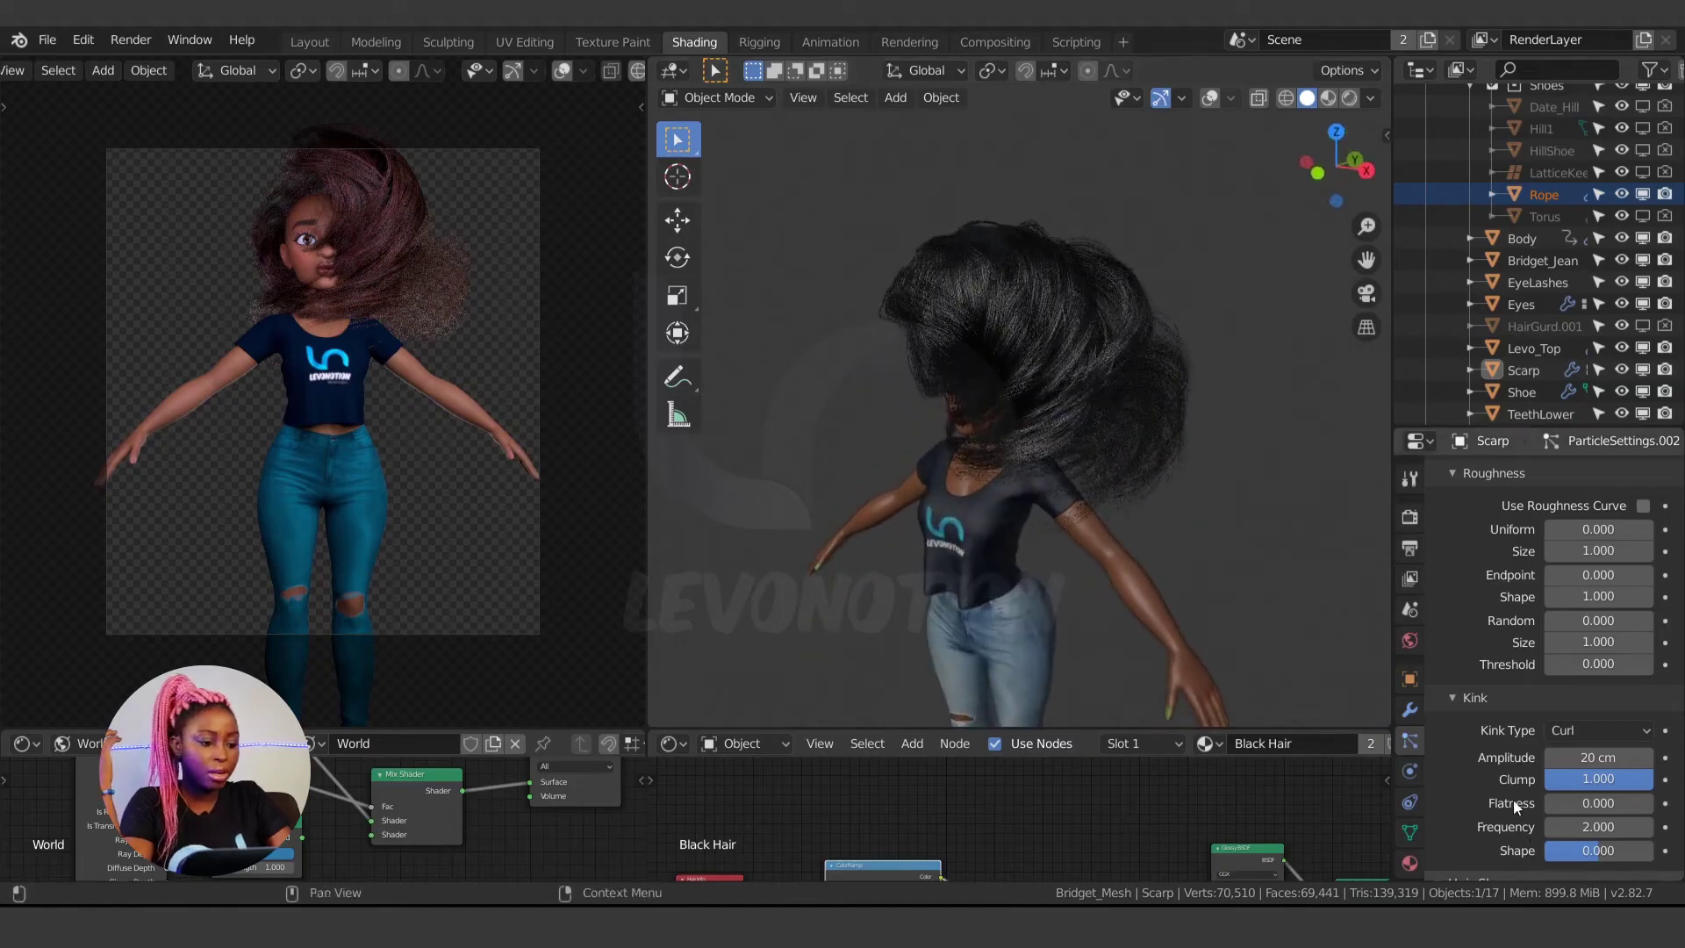
- Set the curl Amplitude to 0.5 cm and inspect the strands up close
scroll(1553, 772, down, 2)
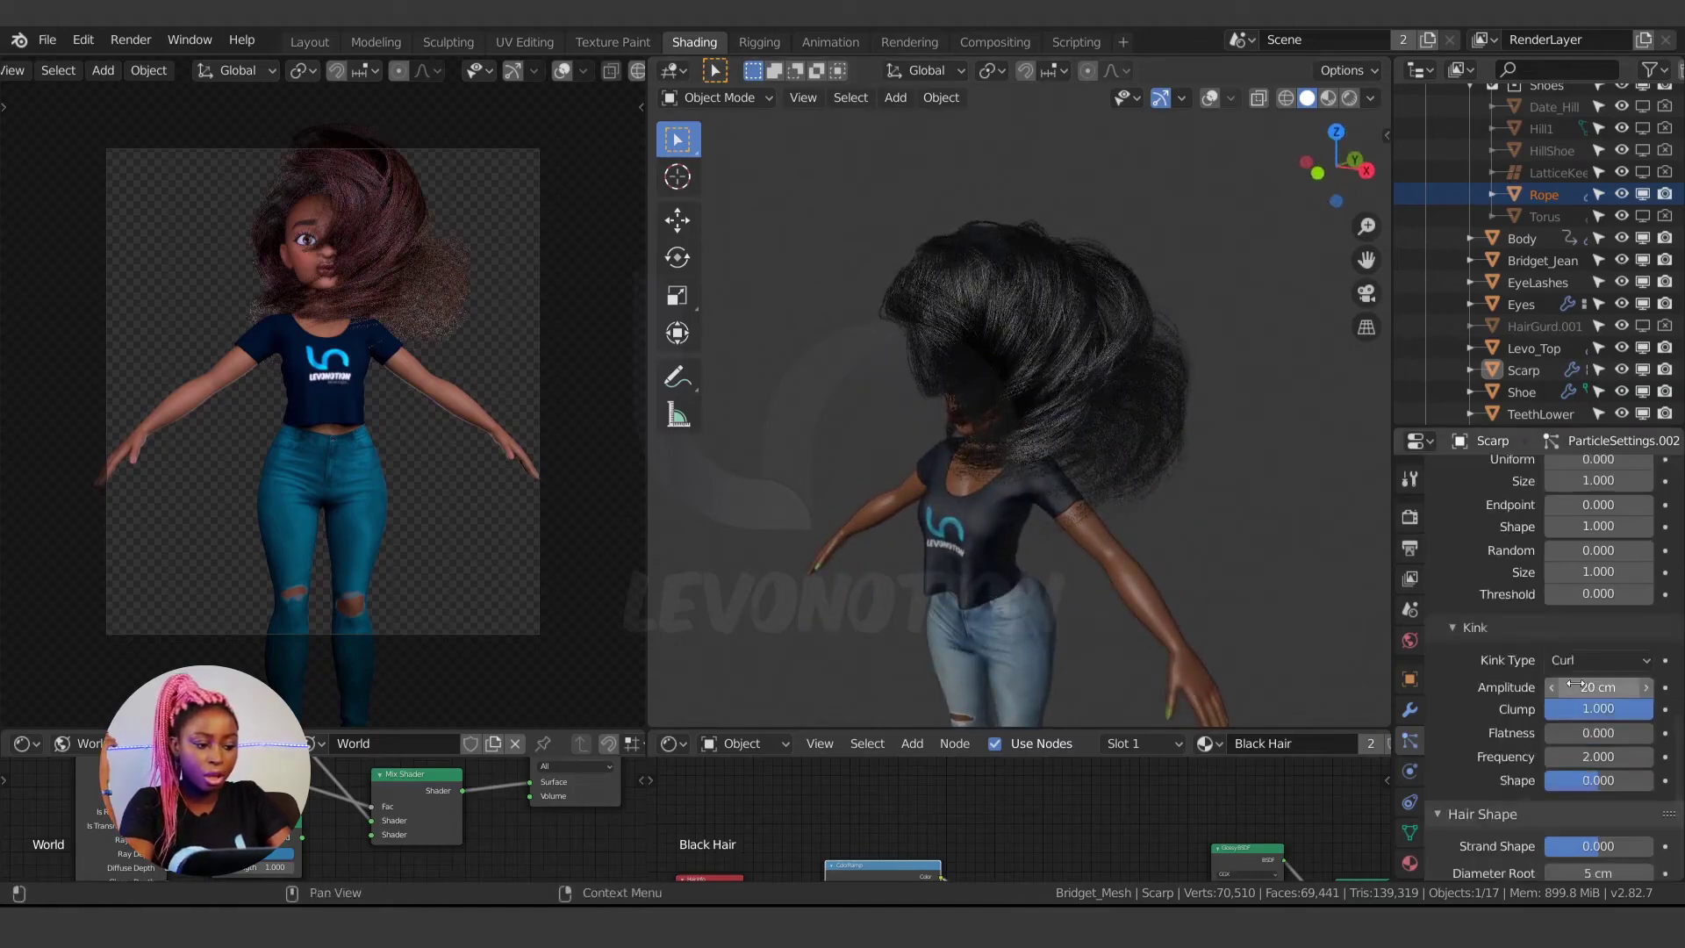
click(1575, 686)
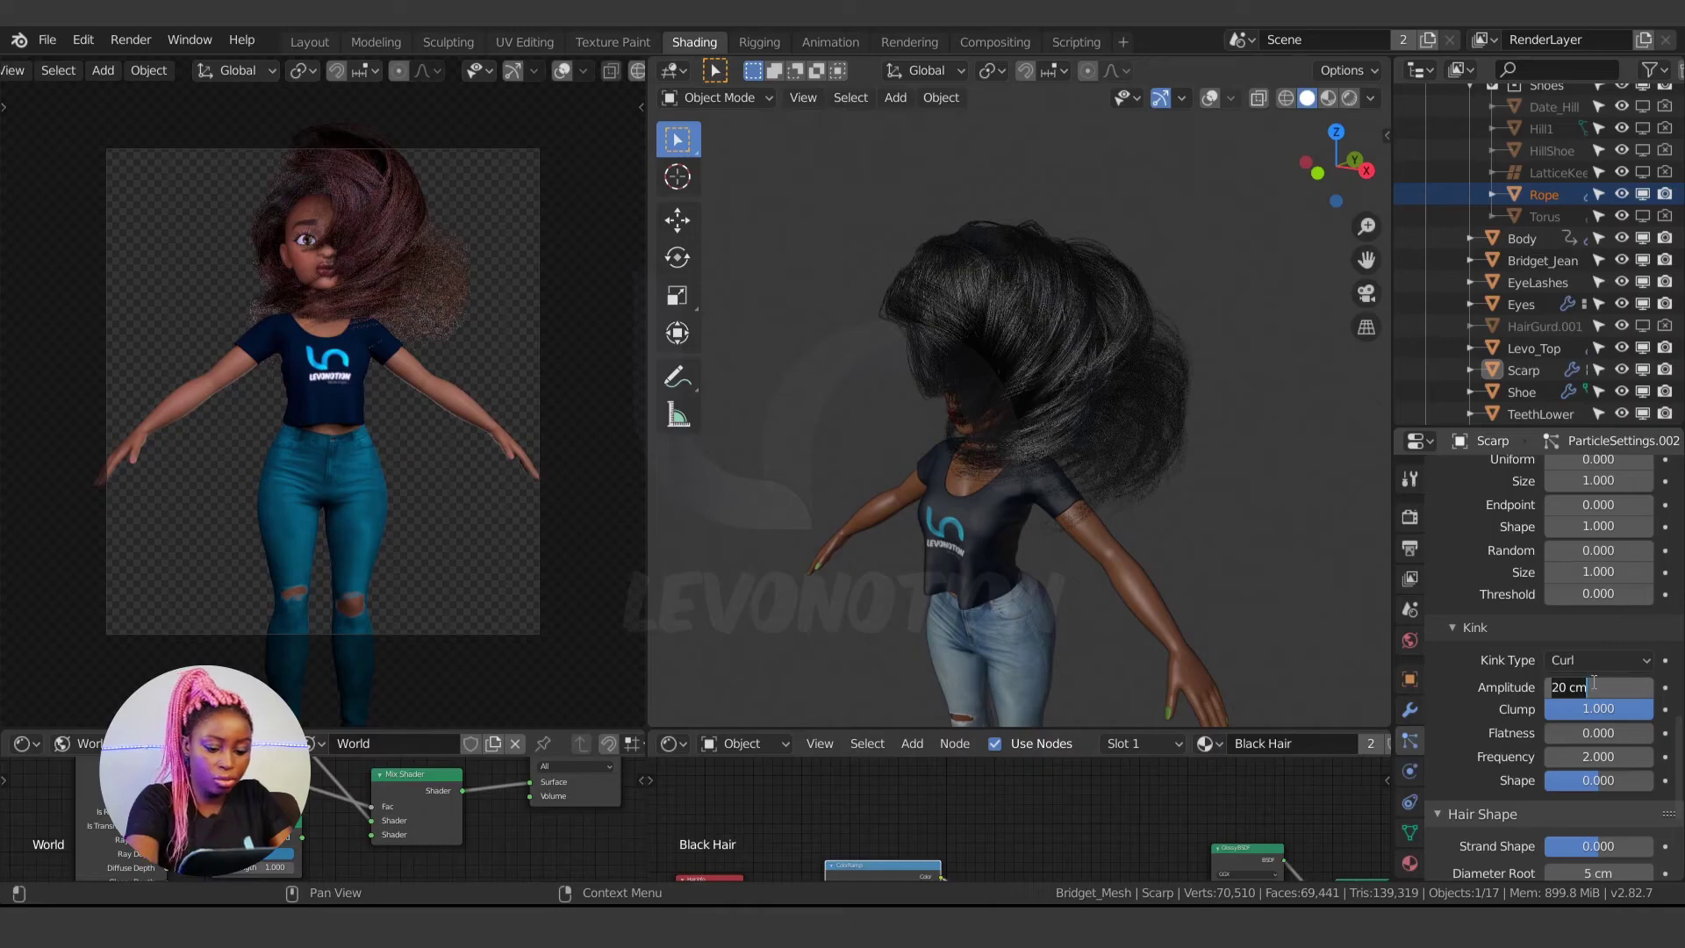
key(Return)
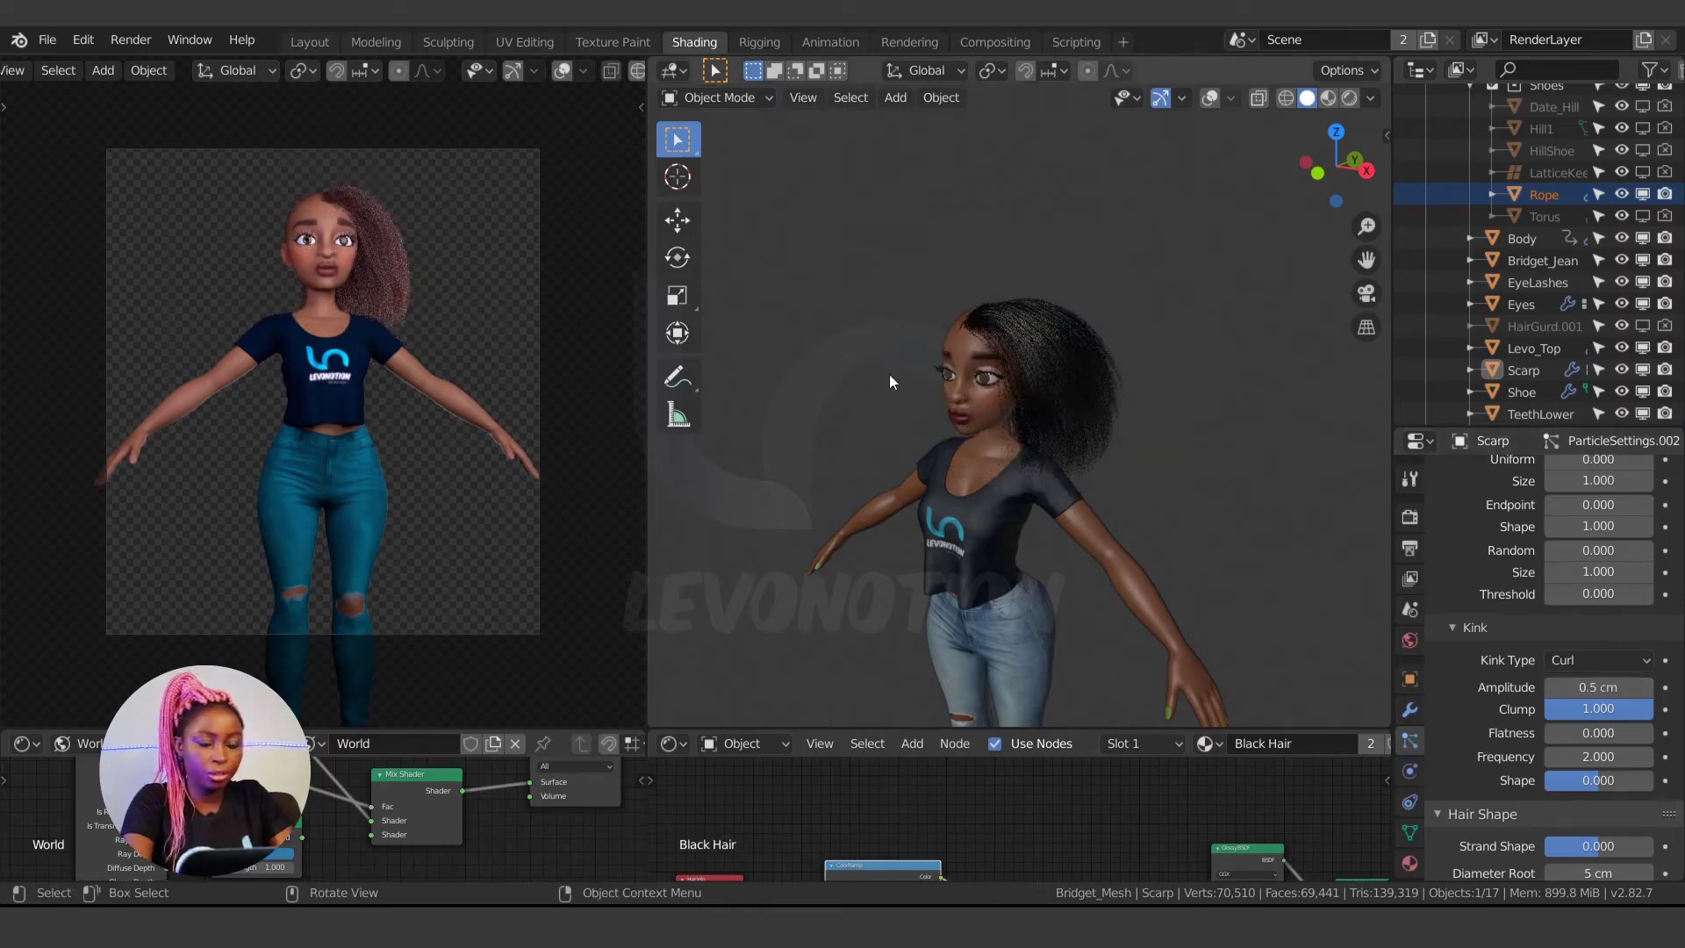
scroll(1016, 388, up, 5)
middle_drag(1114, 396, 1082, 375)
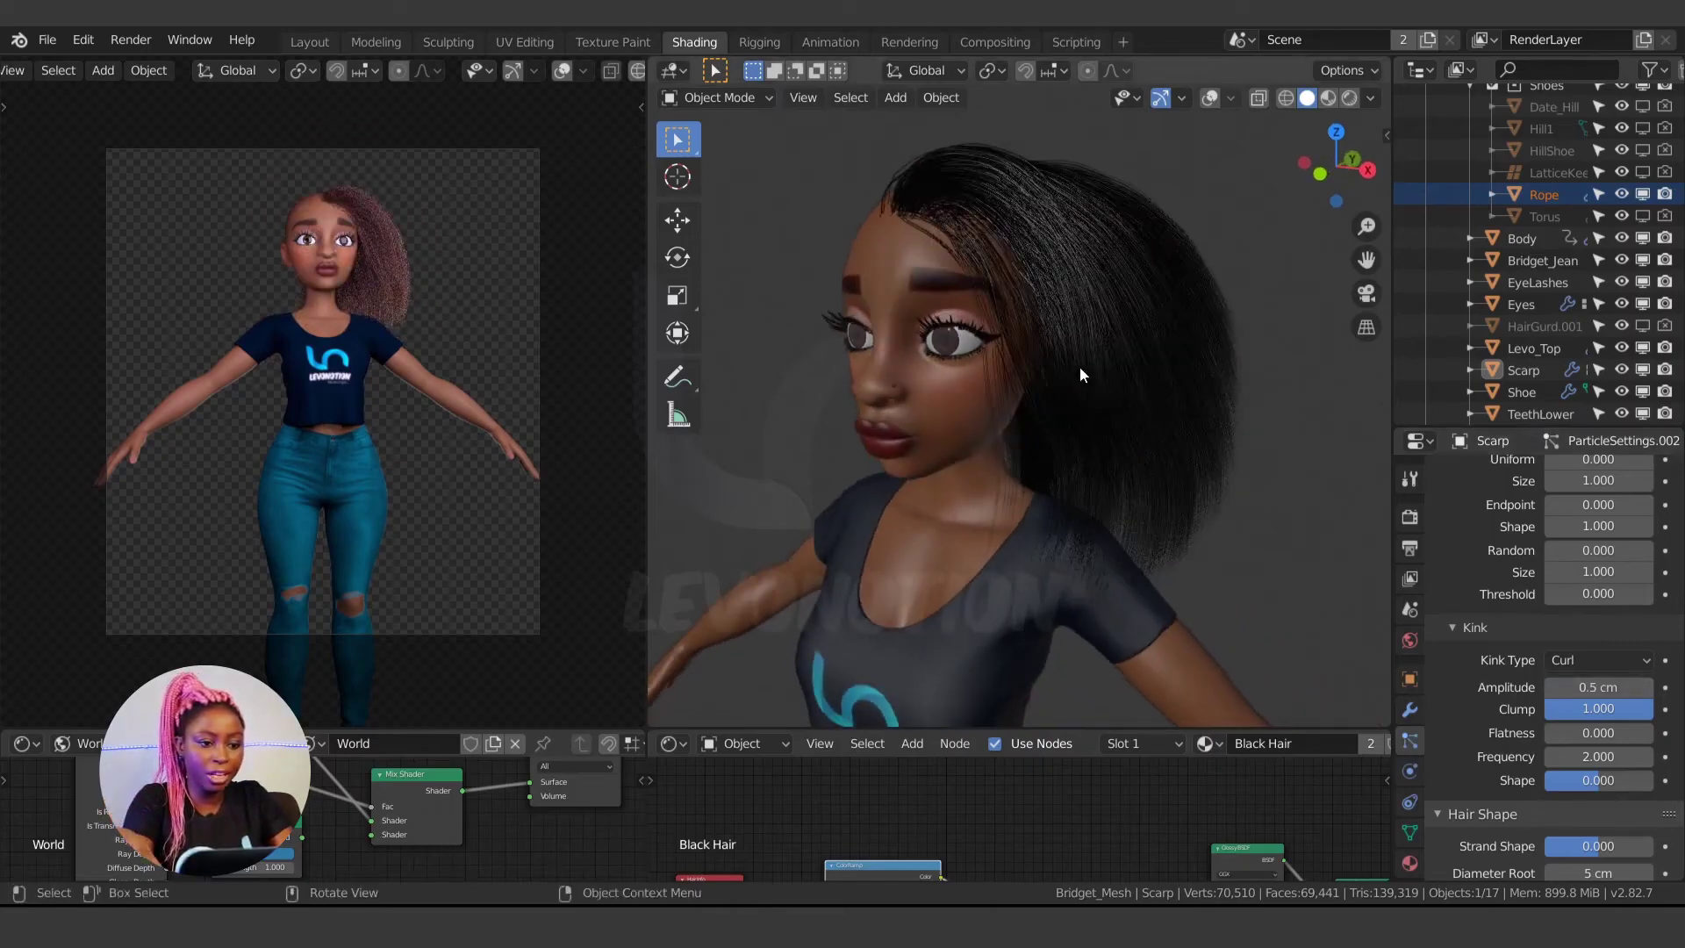
- Set the curl Frequency to 30 and inspect the tighter curls near the hairline
click(1593, 756)
text(2.62)
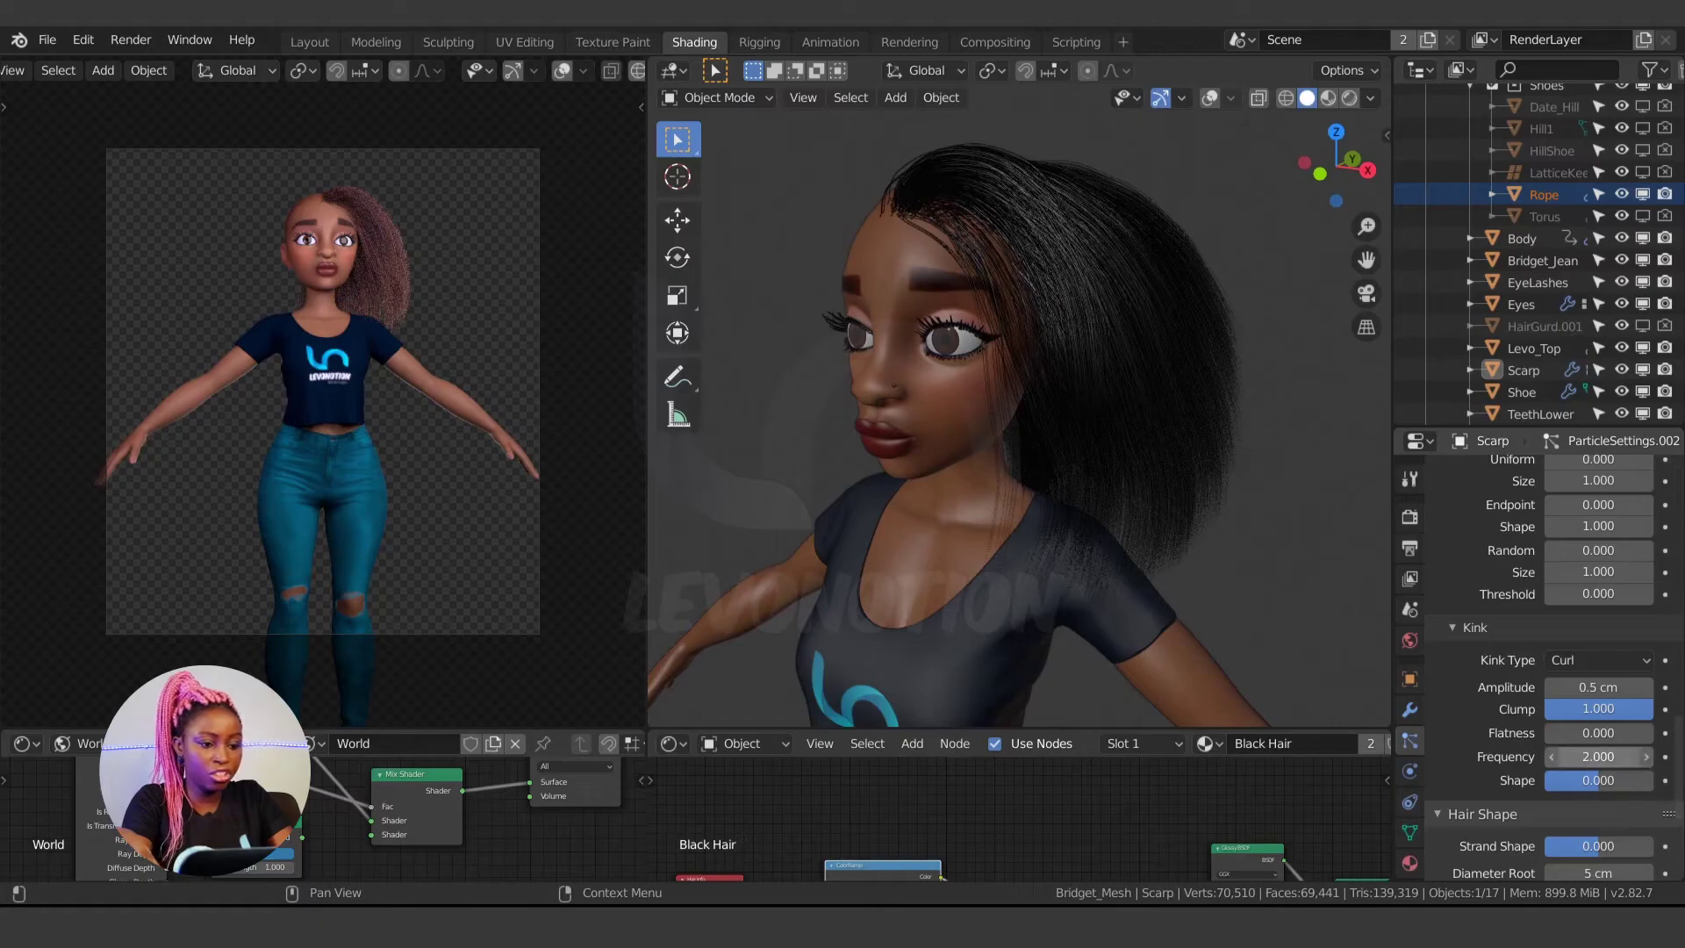
key(Return)
drag(1593, 757, 1622, 757)
click(1603, 756)
text(3)
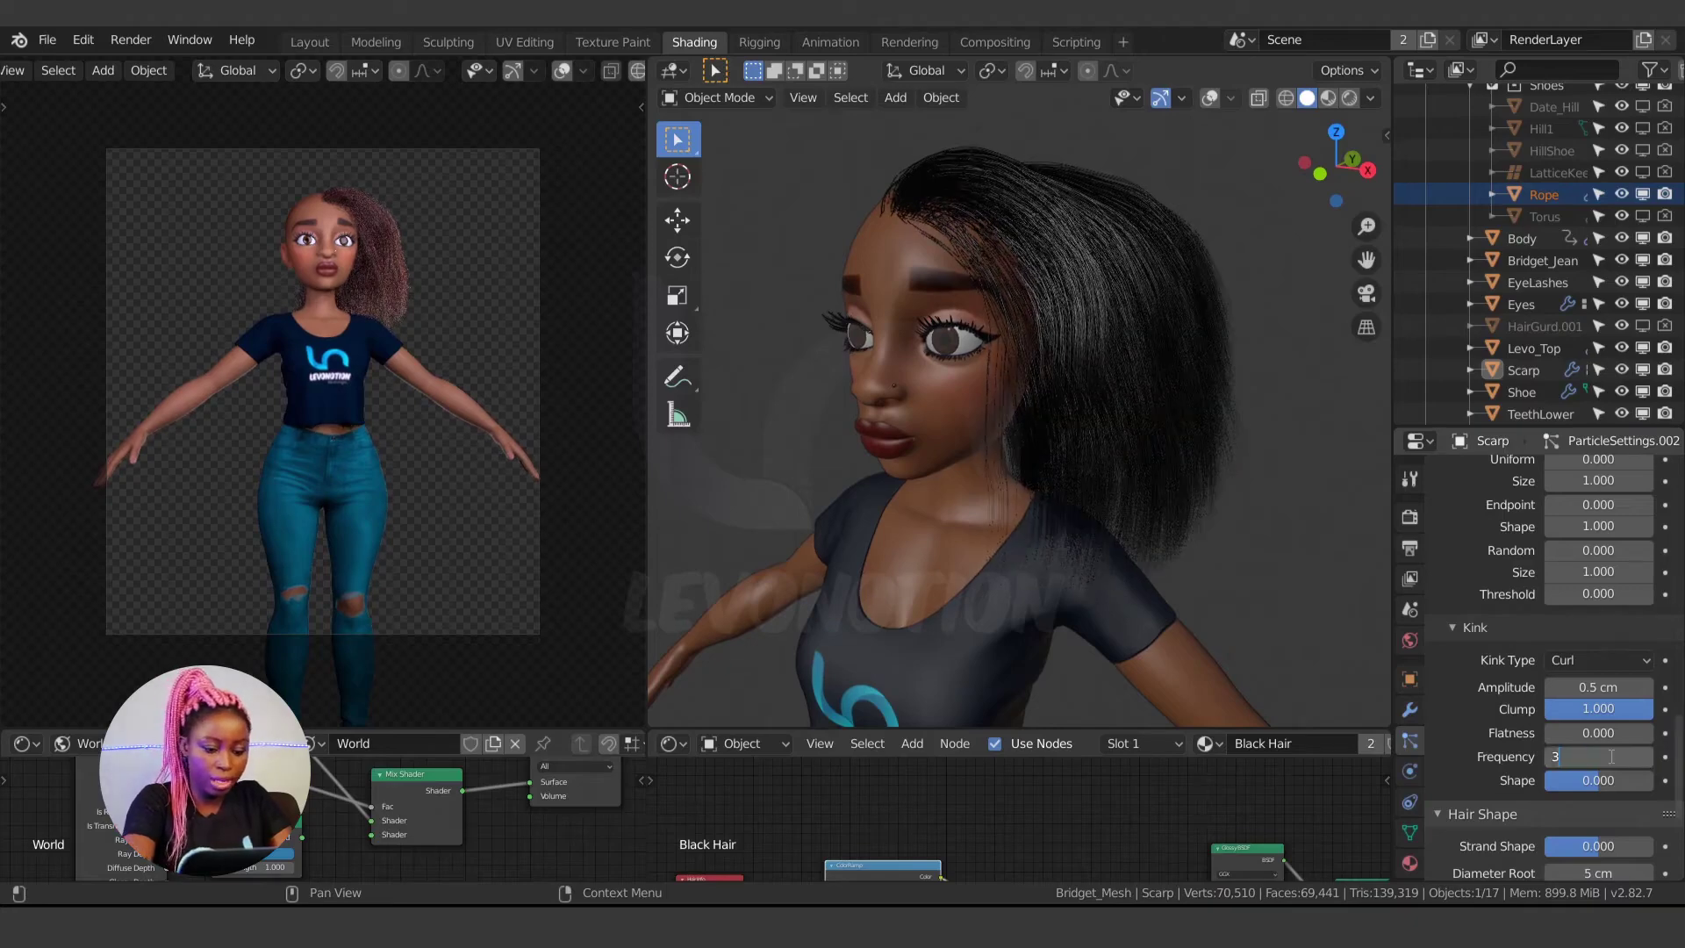
text(0)
key(Return)
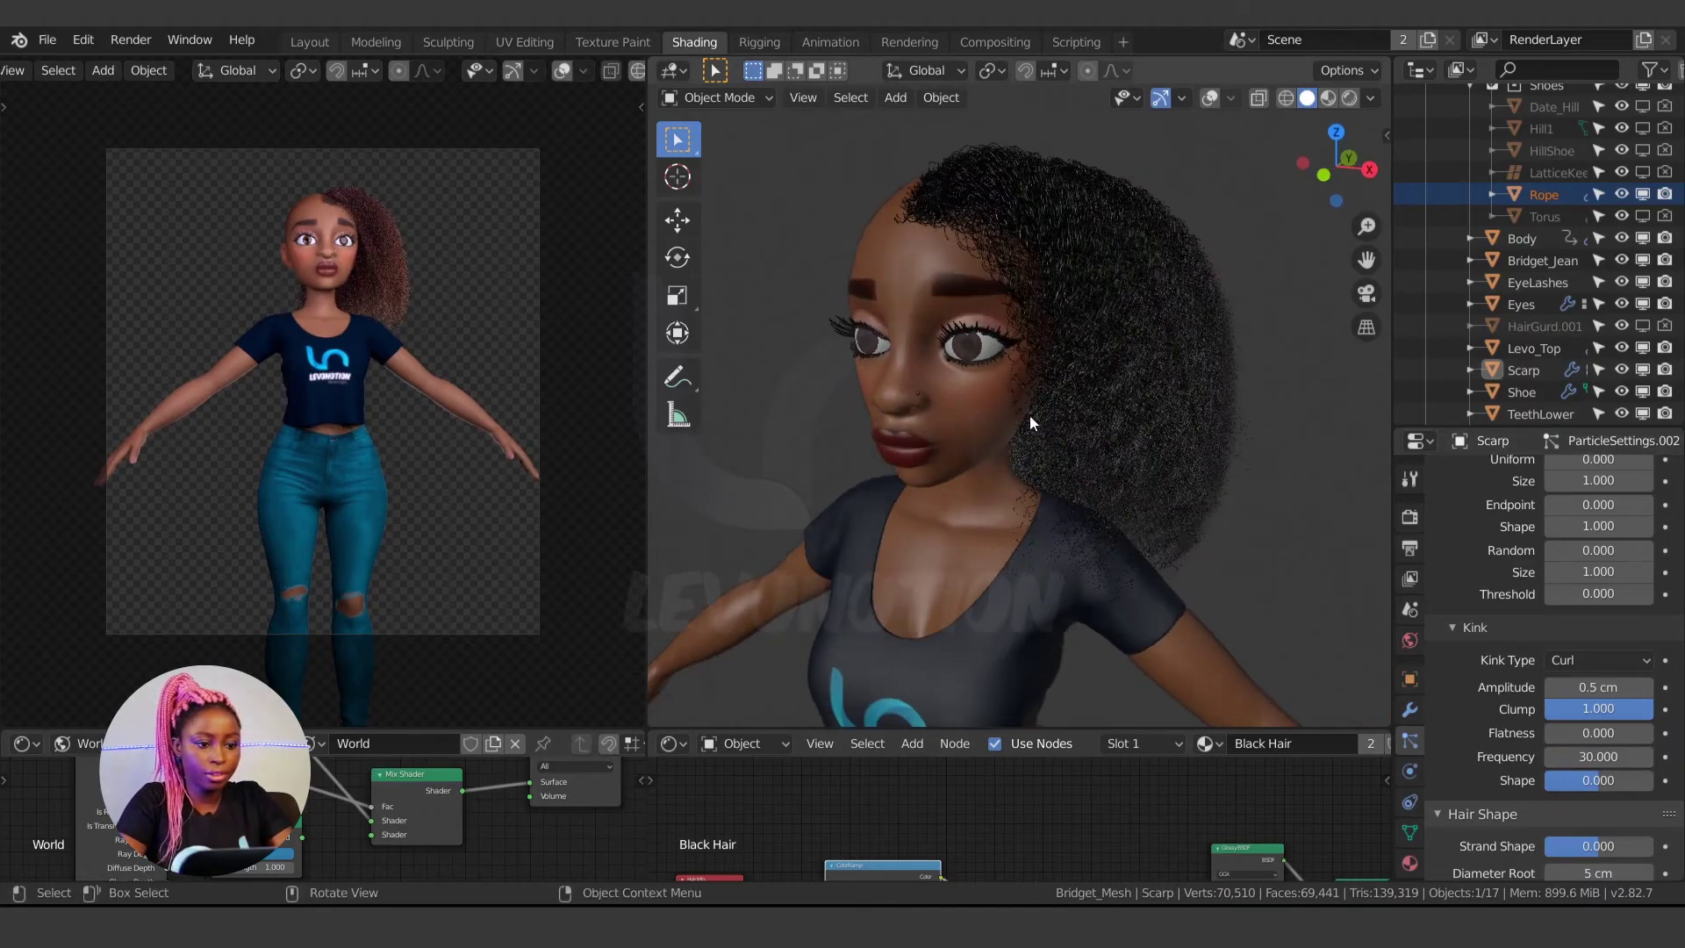
scroll(972, 255, up, 5)
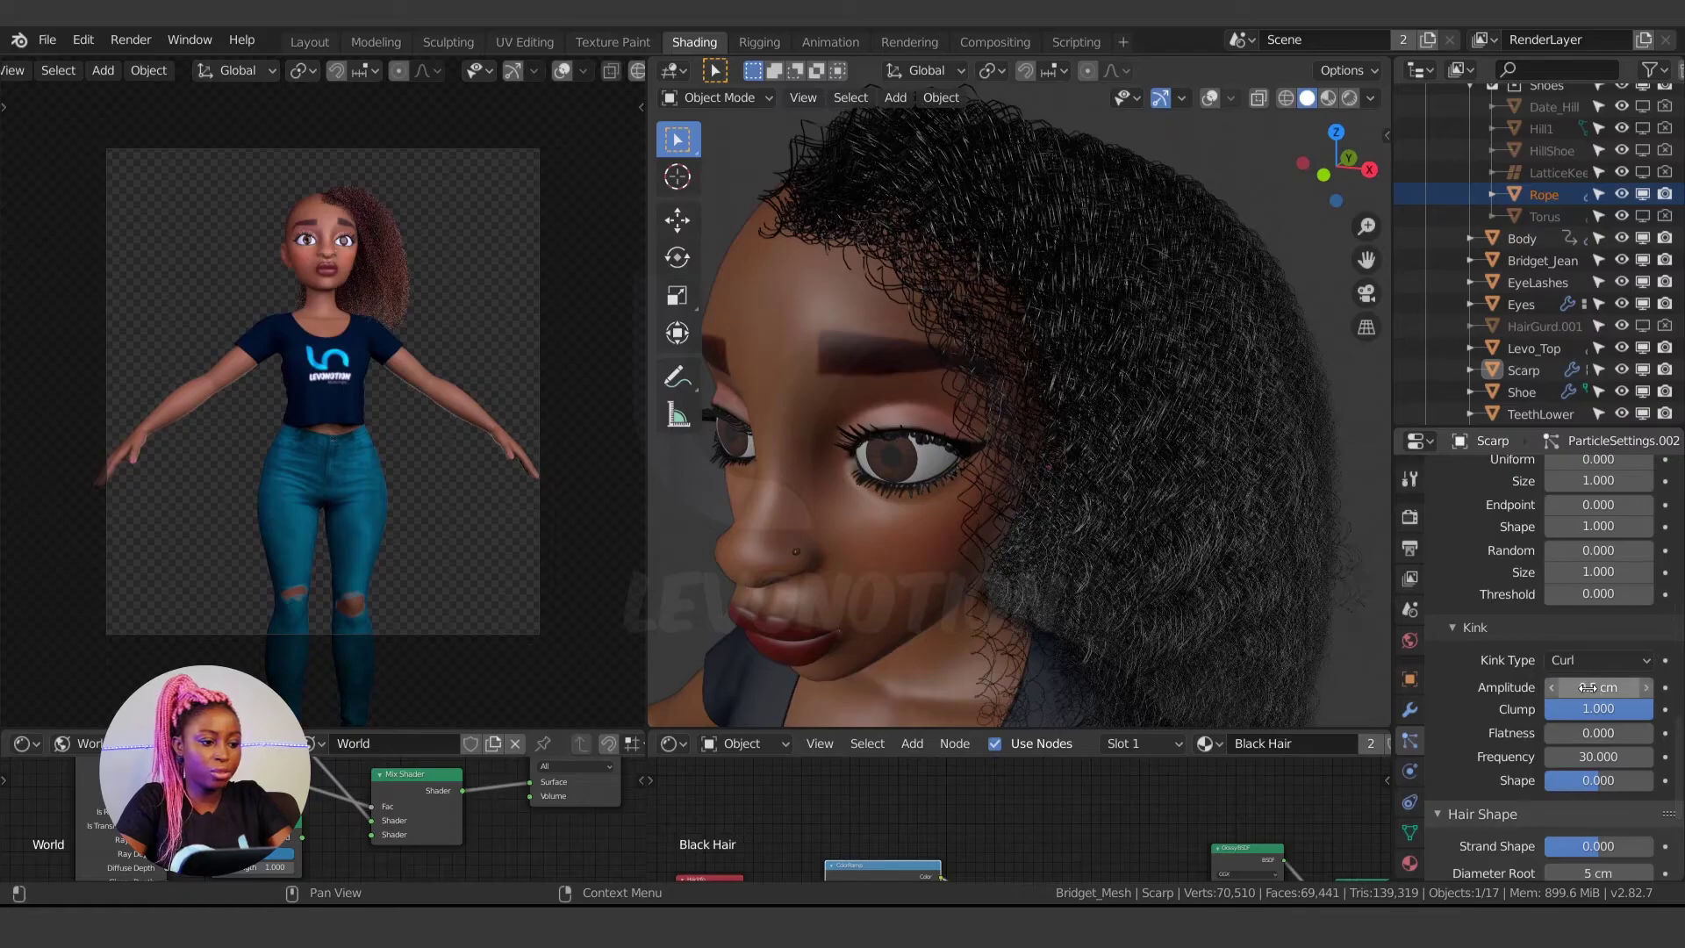
- Set the curl Amplitude to -0.5 cm and the Flatness to 0.595, checking the hair from the front
mouse_move(1597, 687)
mouse_down()
mouse_move(1648, 687)
mouse_move(1552, 687)
mouse_move(1569, 687)
mouse_up()
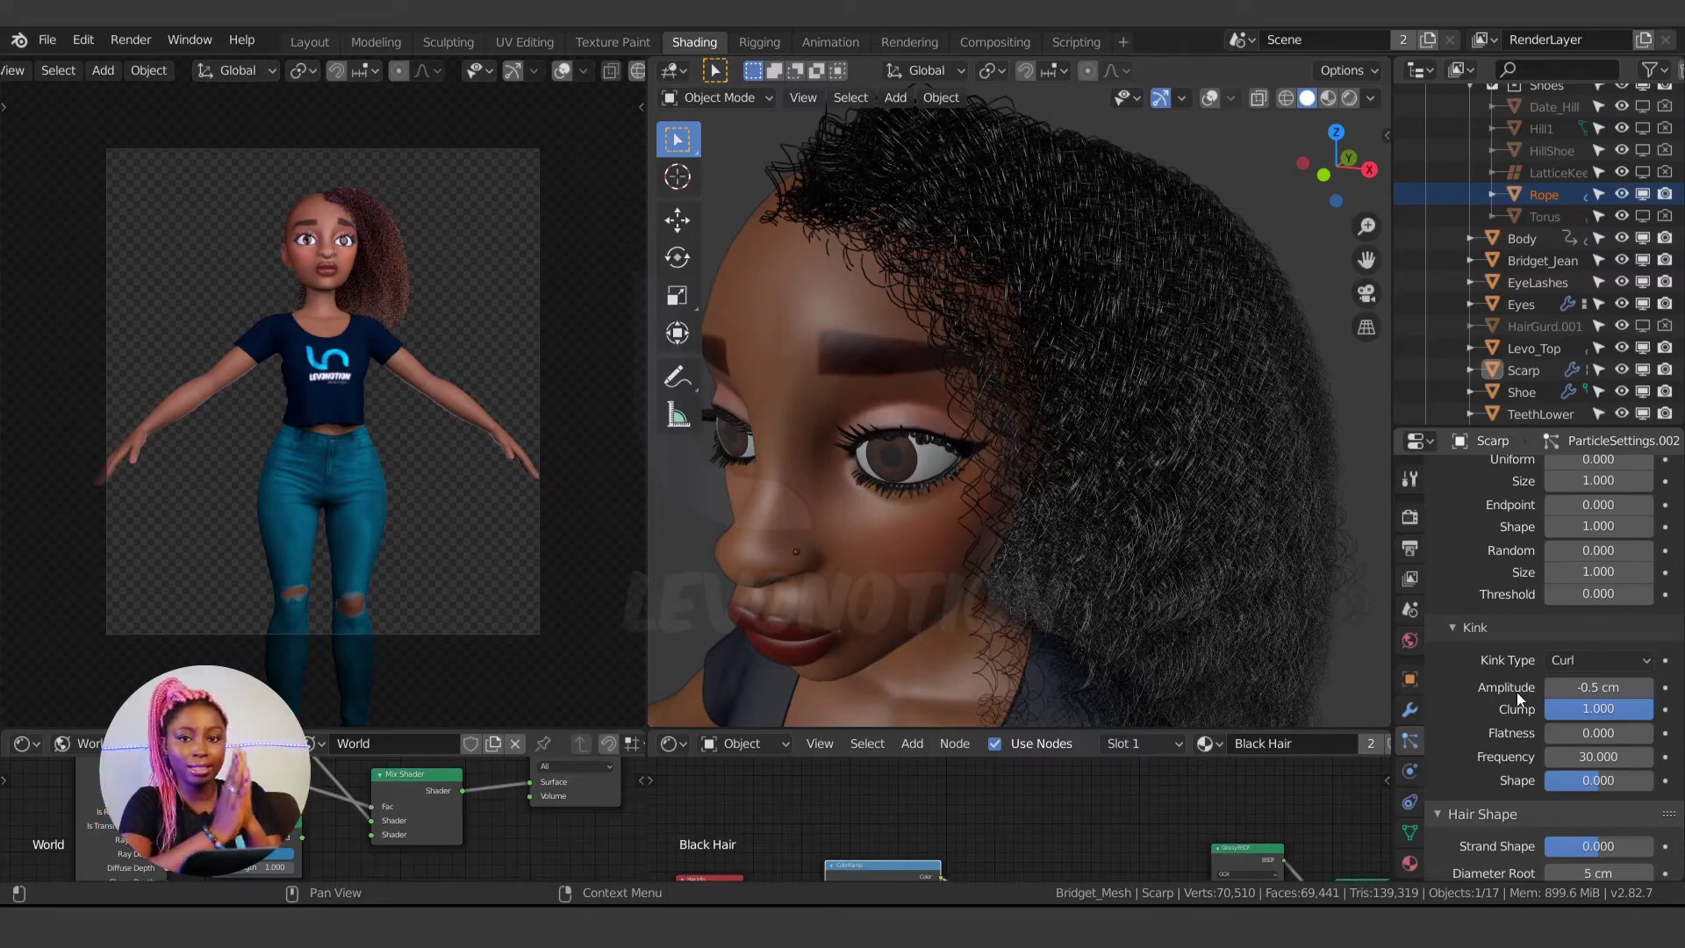
middle_drag(1229, 529, 1030, 540)
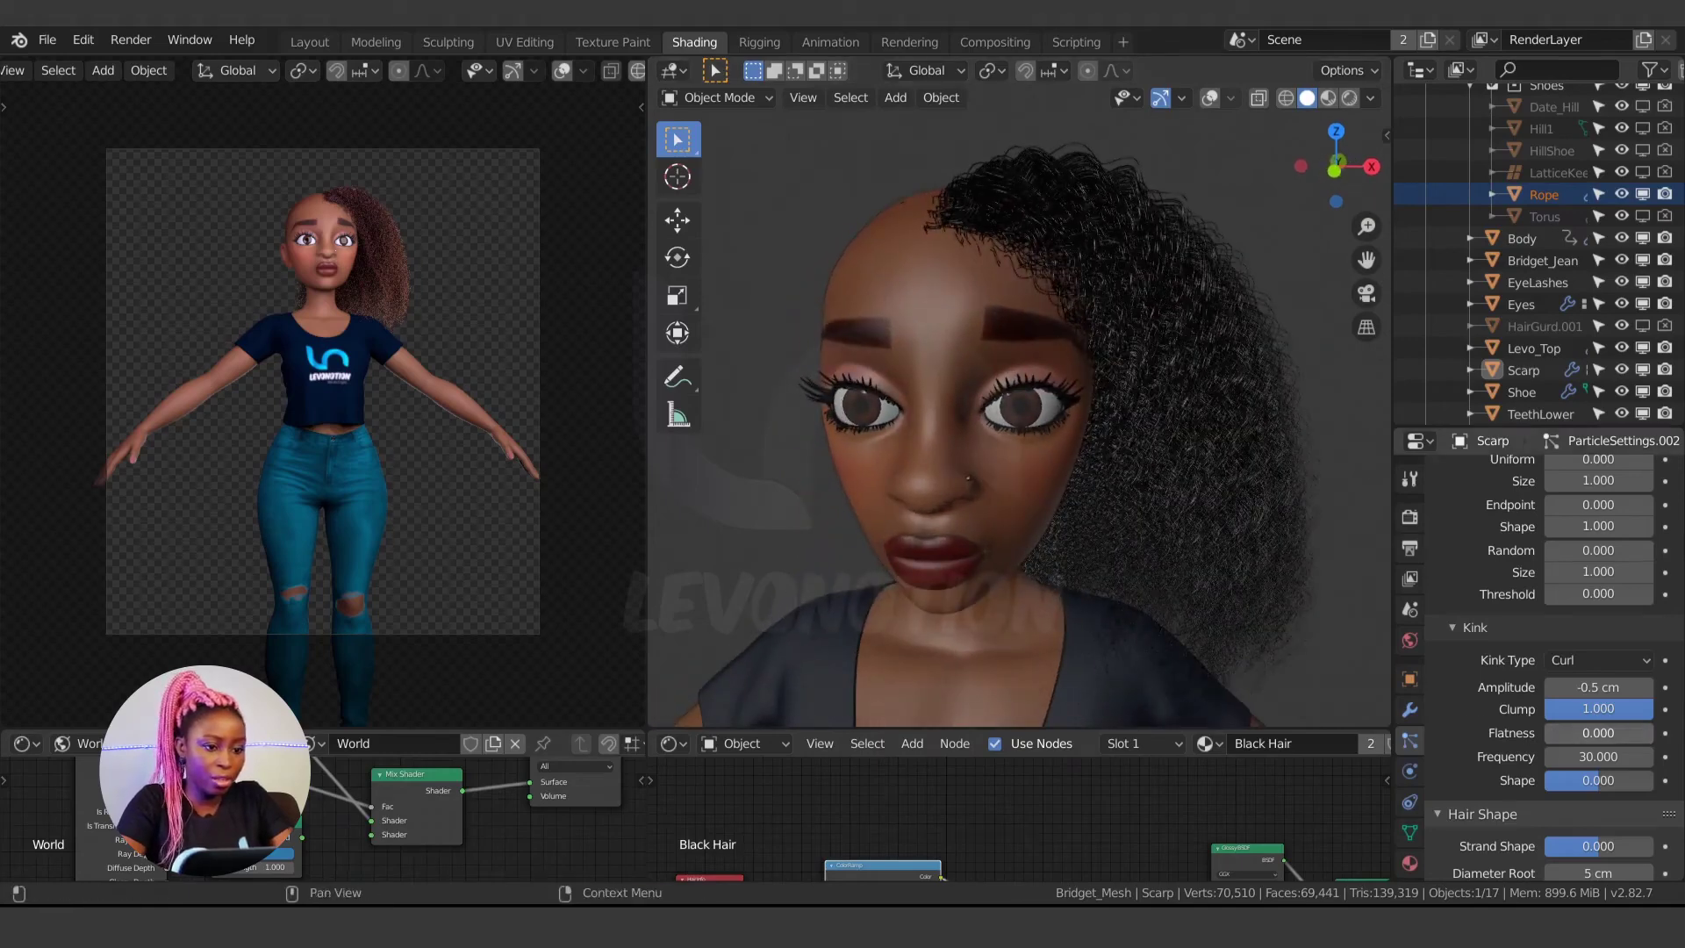
mouse_move(1597, 733)
mouse_down()
mouse_move(1639, 733)
mouse_move(1588, 733)
mouse_move(1619, 732)
mouse_up()
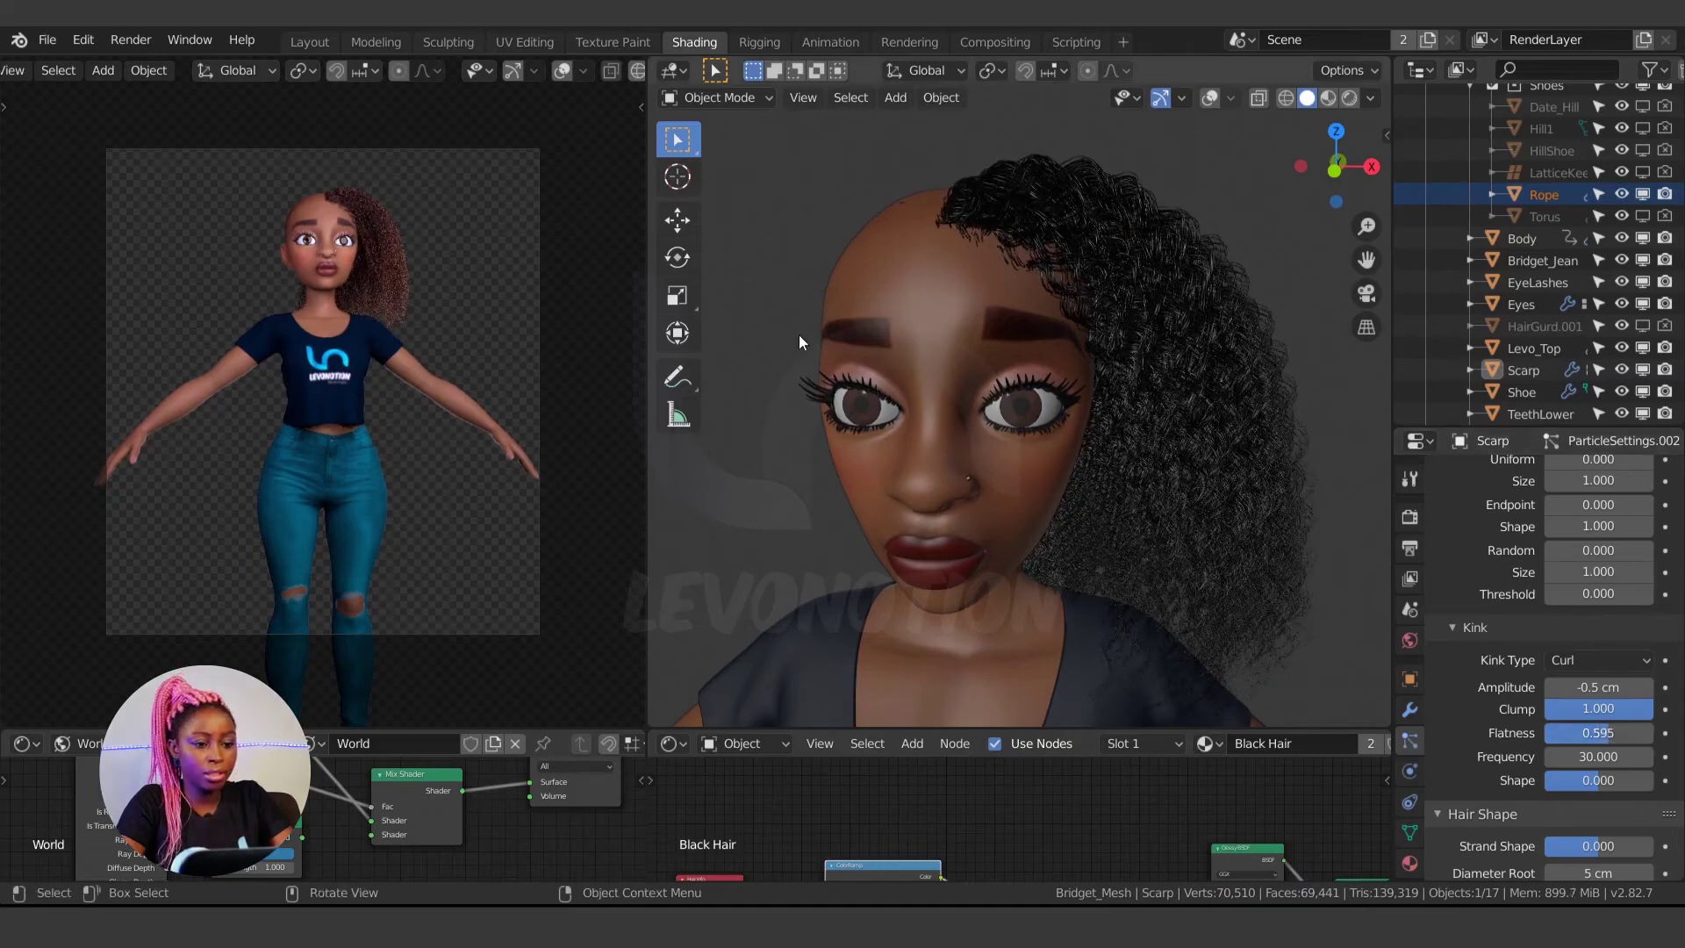
middle_drag(799, 334, 878, 338)
scroll(318, 208, up, 2)
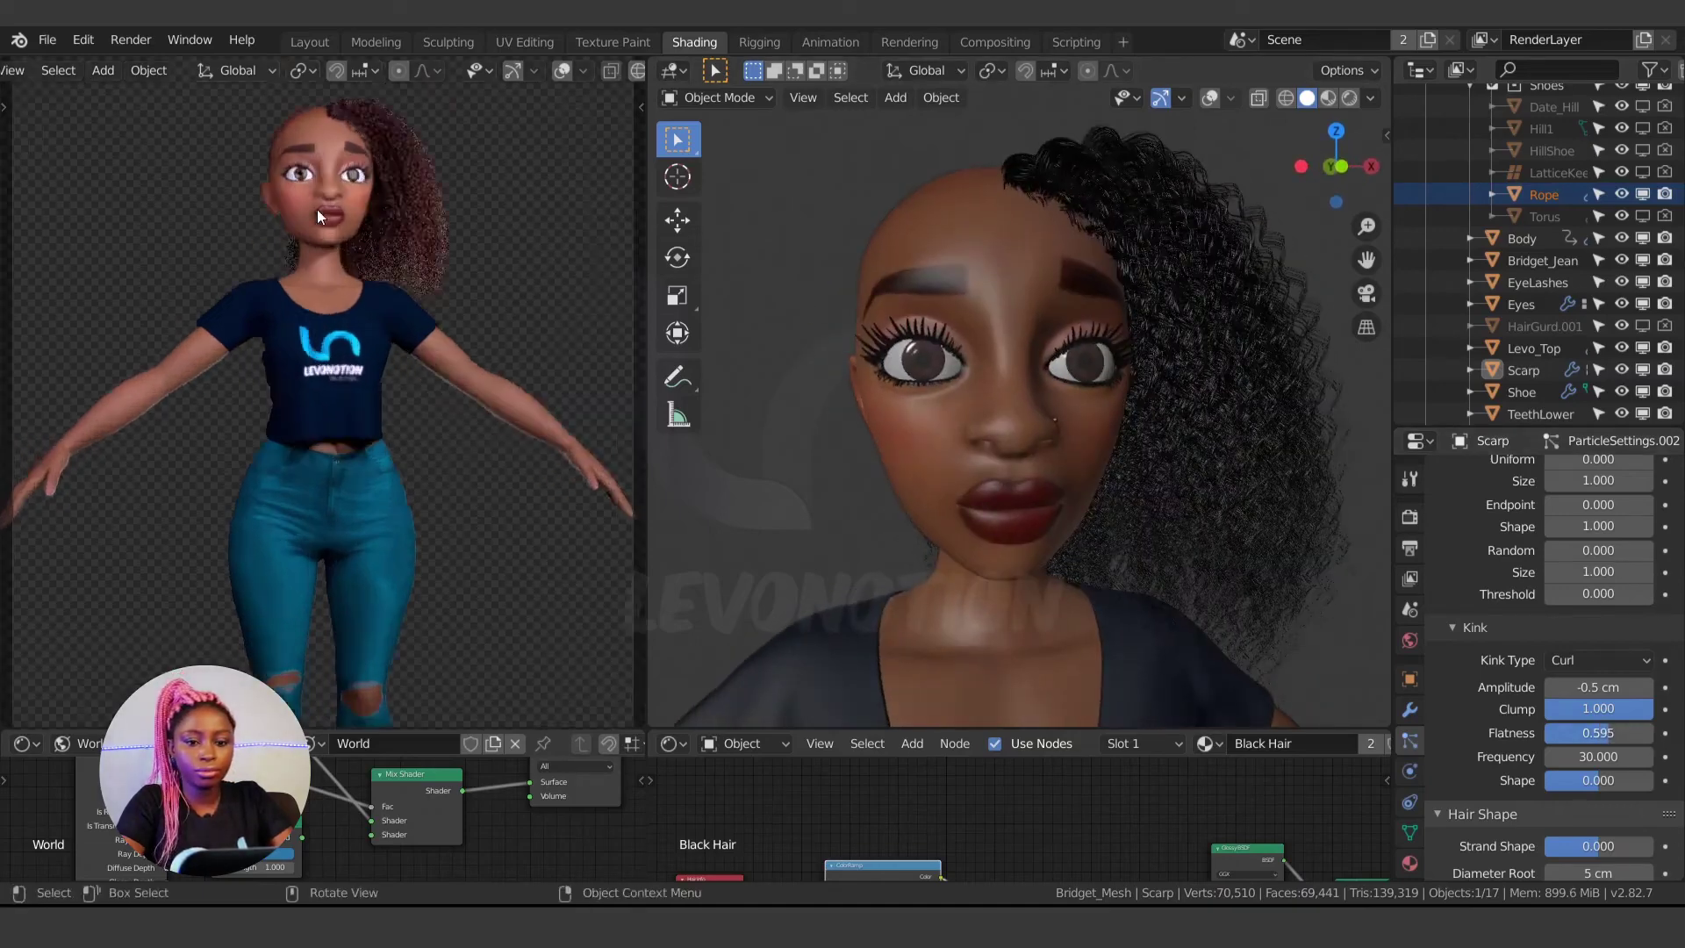
- Examine the curls in the rendered preview and compare them with the finished reference render in the Compositing workspace
shift+middle_drag(426, 149, 447, 403)
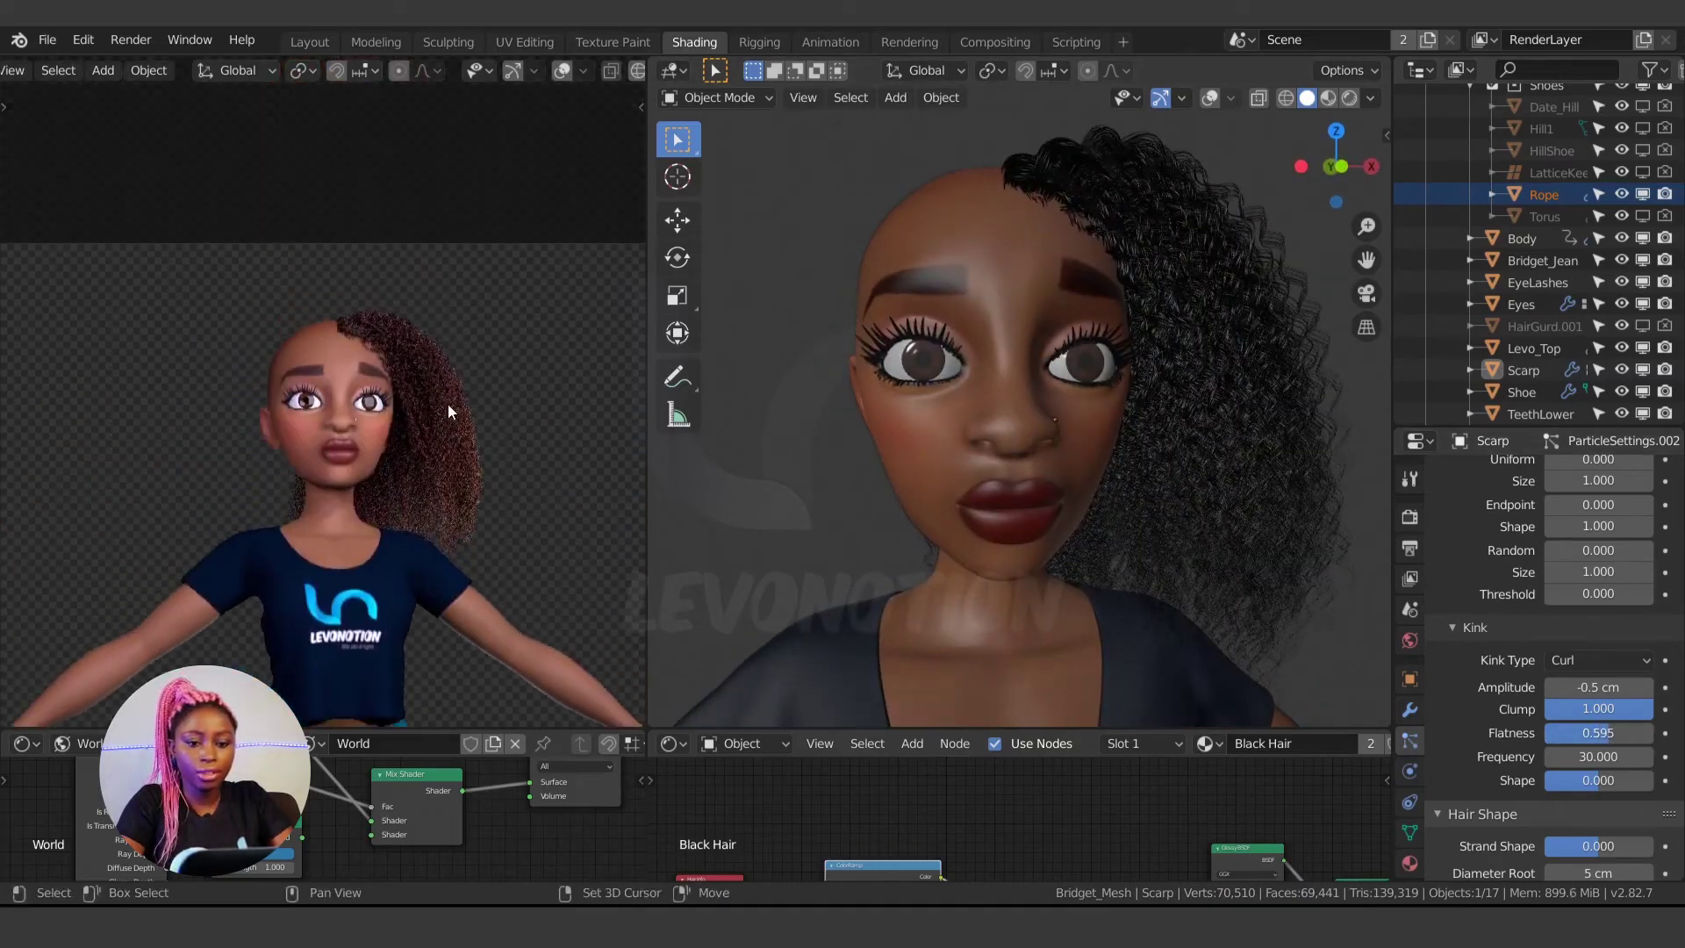
scroll(444, 402, up, 3)
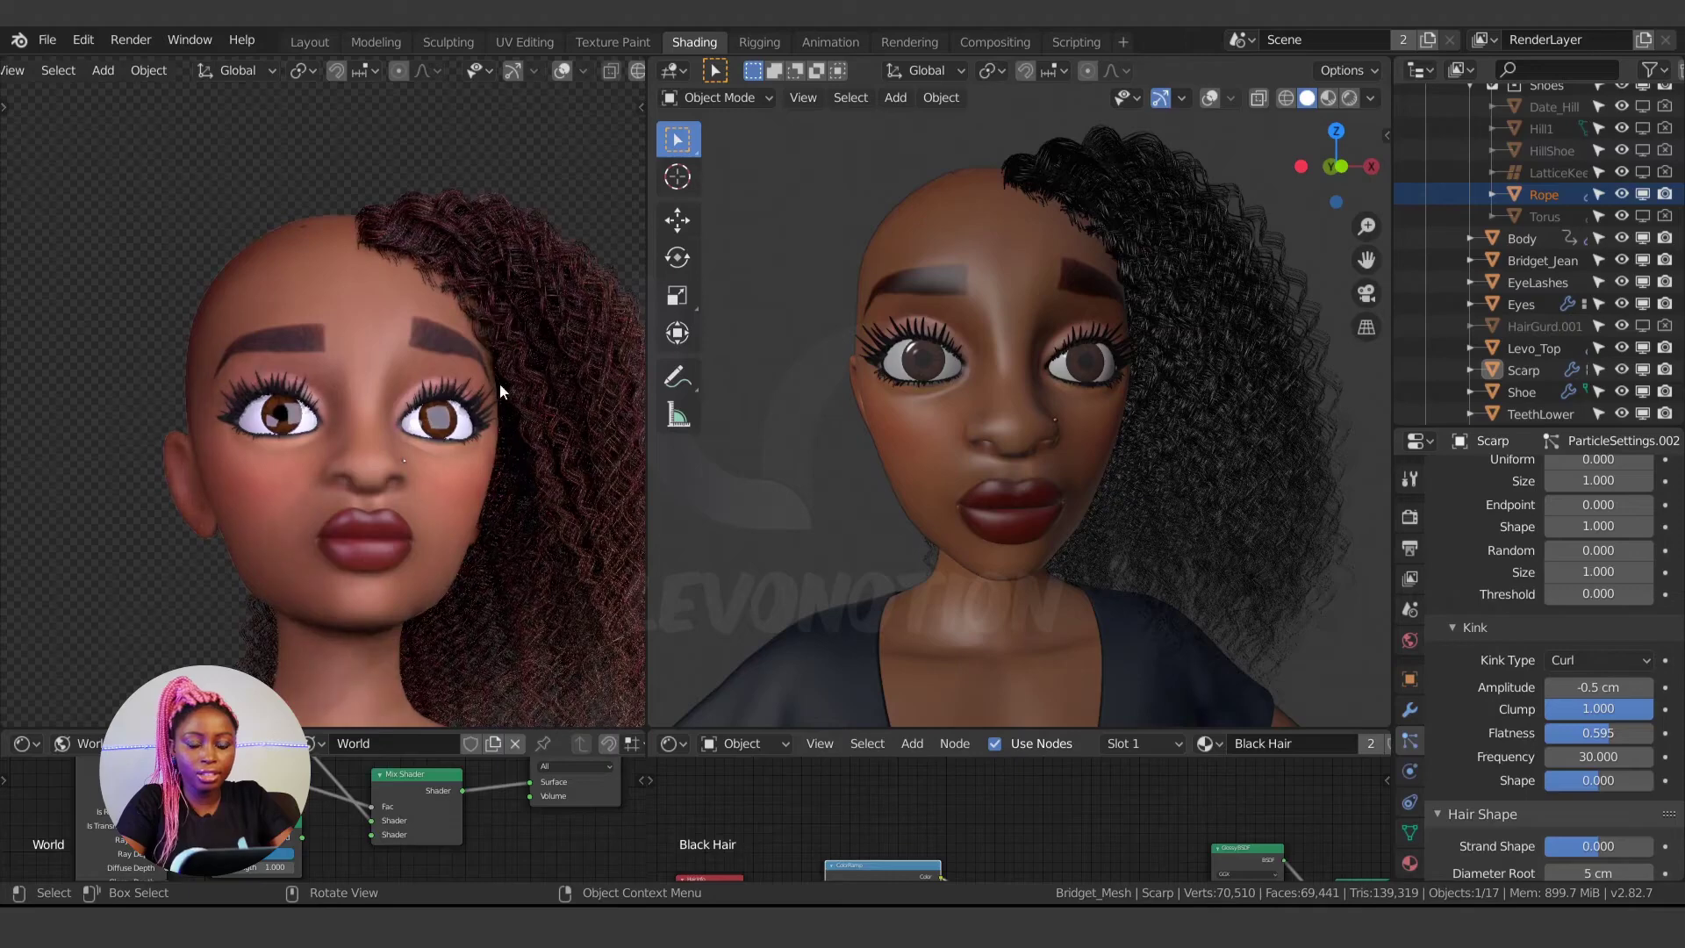
scroll(508, 491, down, 3)
scroll(472, 387, up, 2)
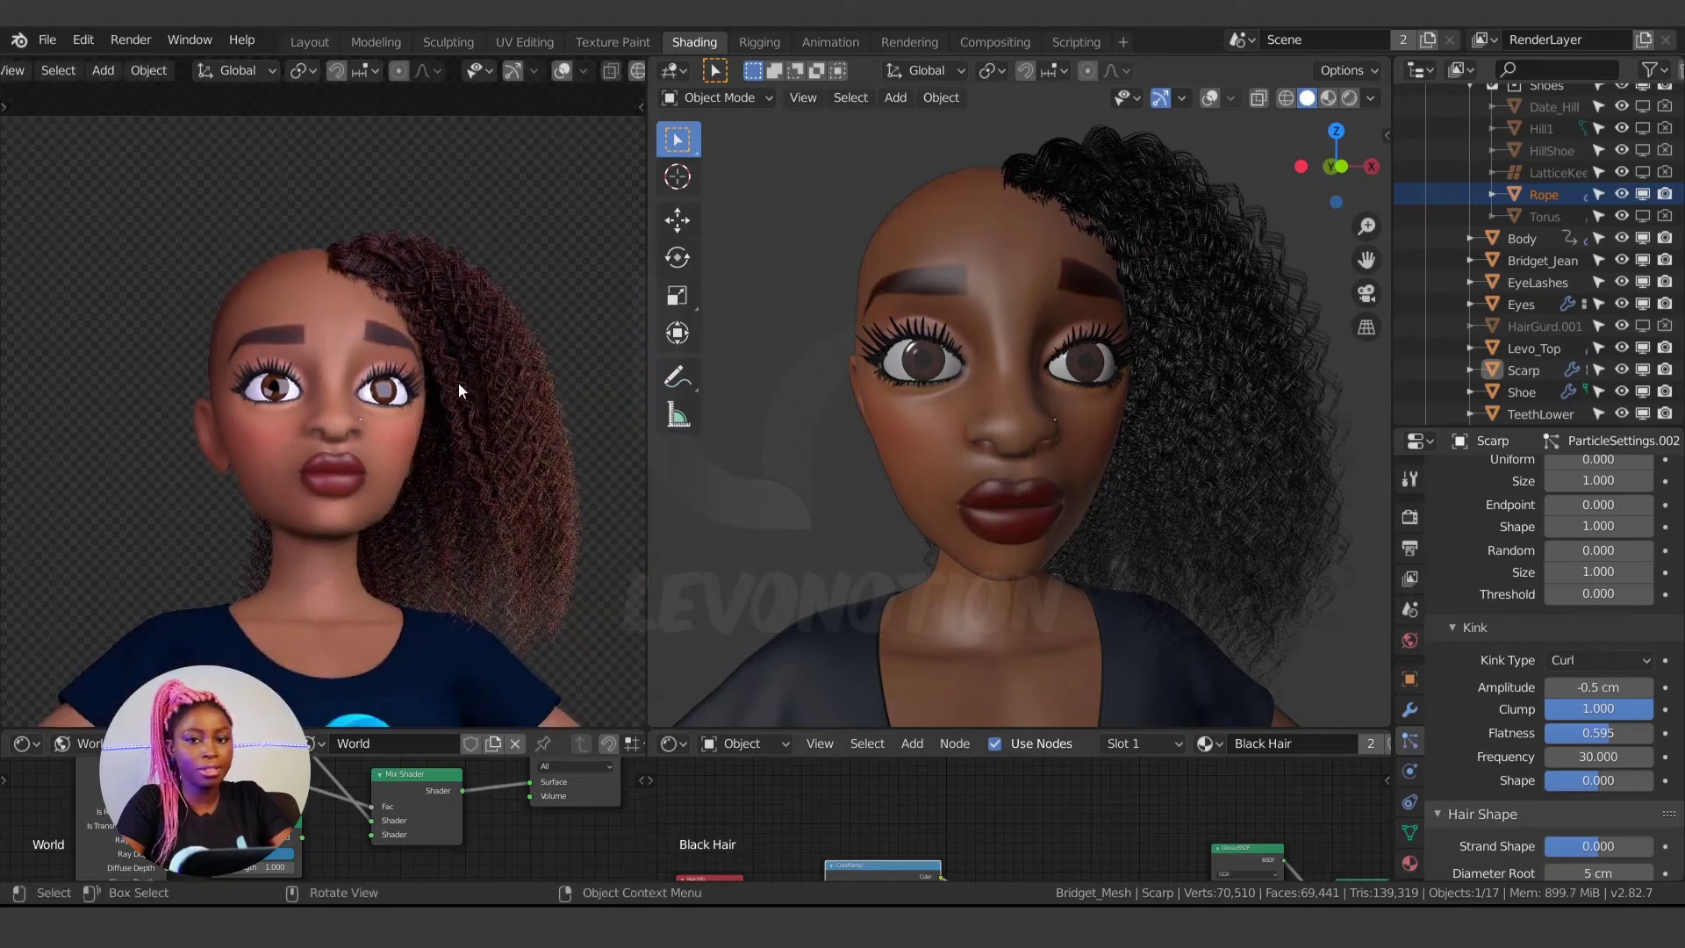
click(969, 43)
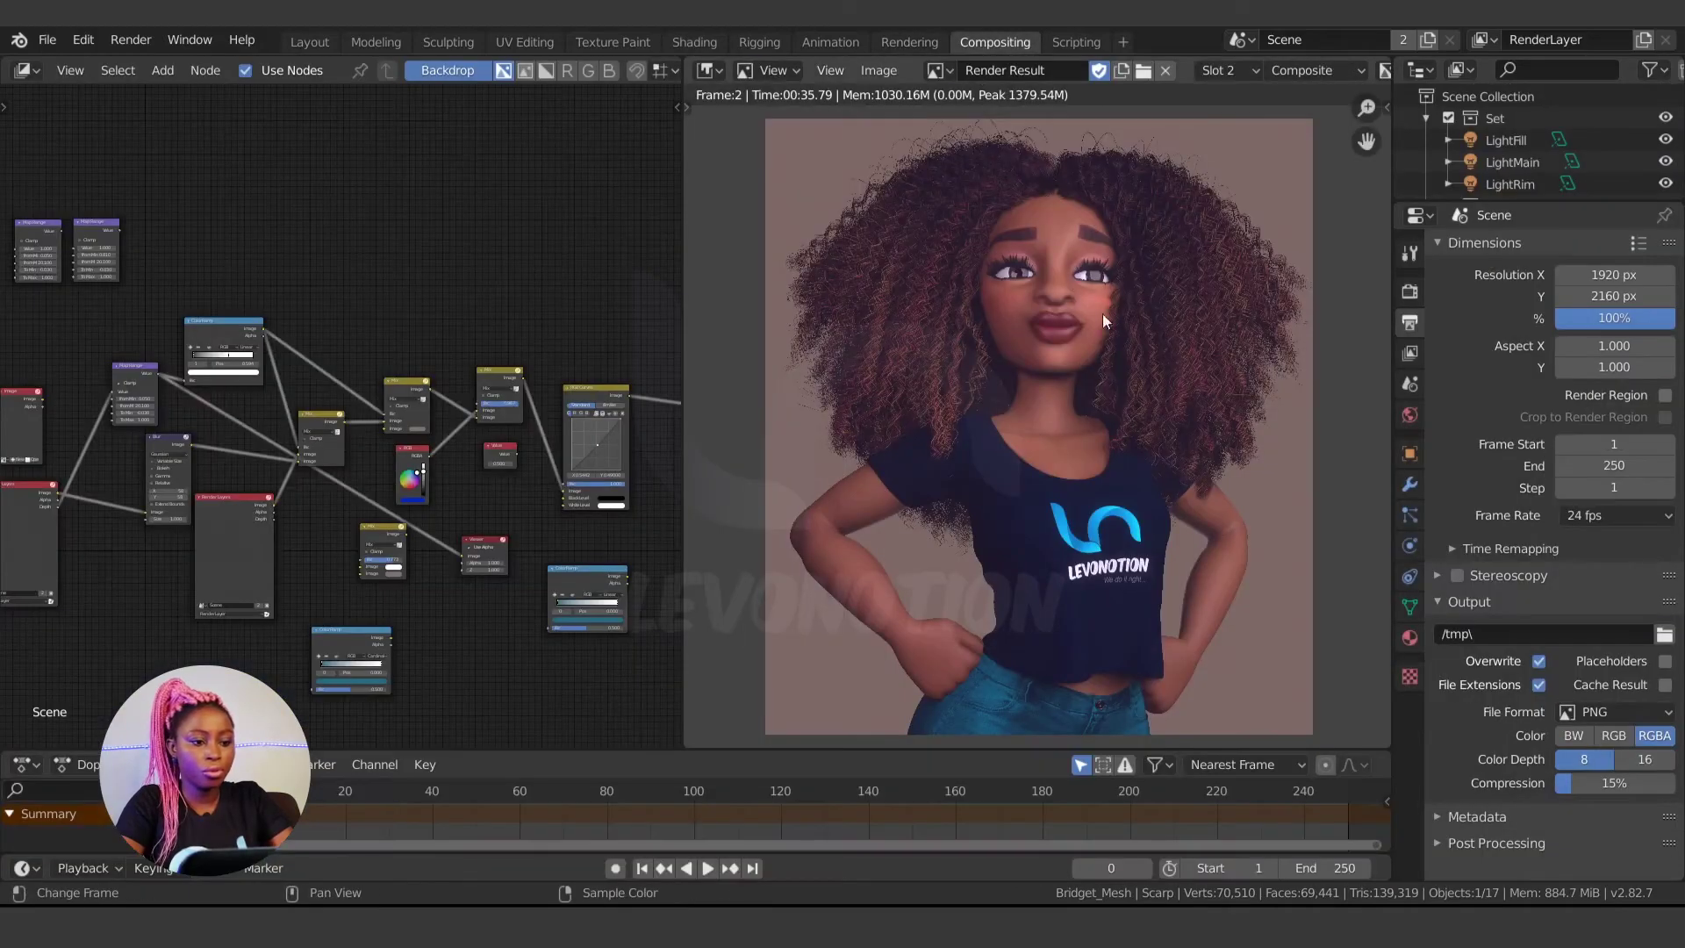
click(690, 38)
middle_drag(930, 491, 1021, 504)
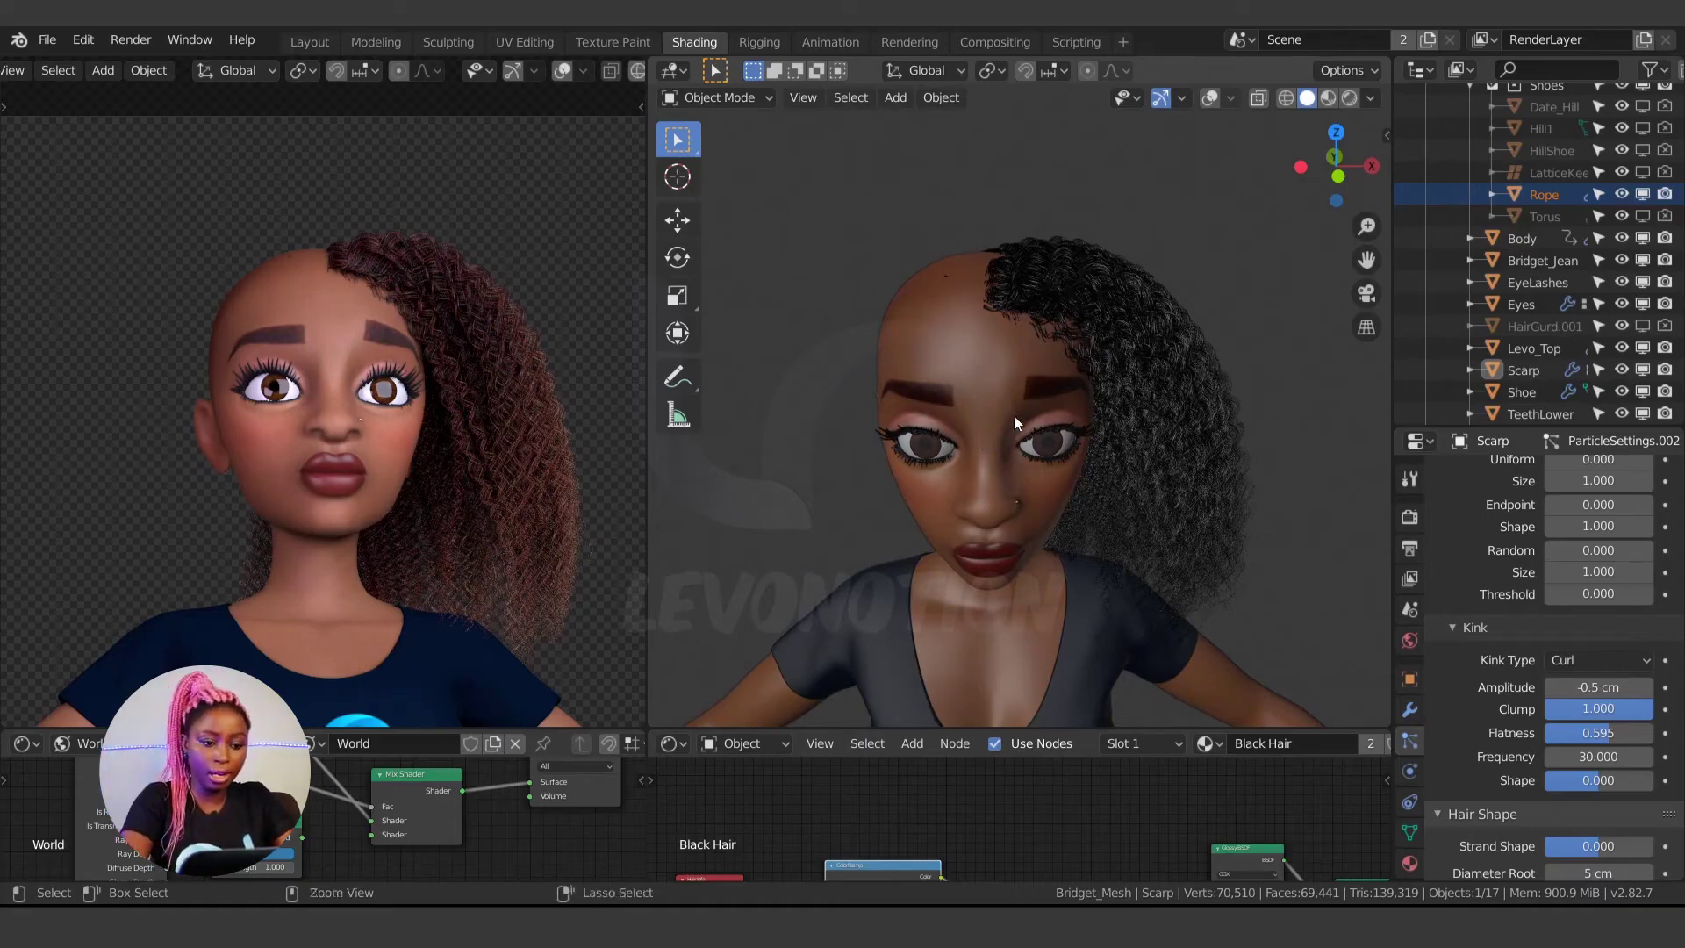
- Save the file, then mirror all selected hair strands onto the bald half of the scalp in Particle Edit mode
key(ctrl+s)
key(ctrl+Tab)
click(870, 453)
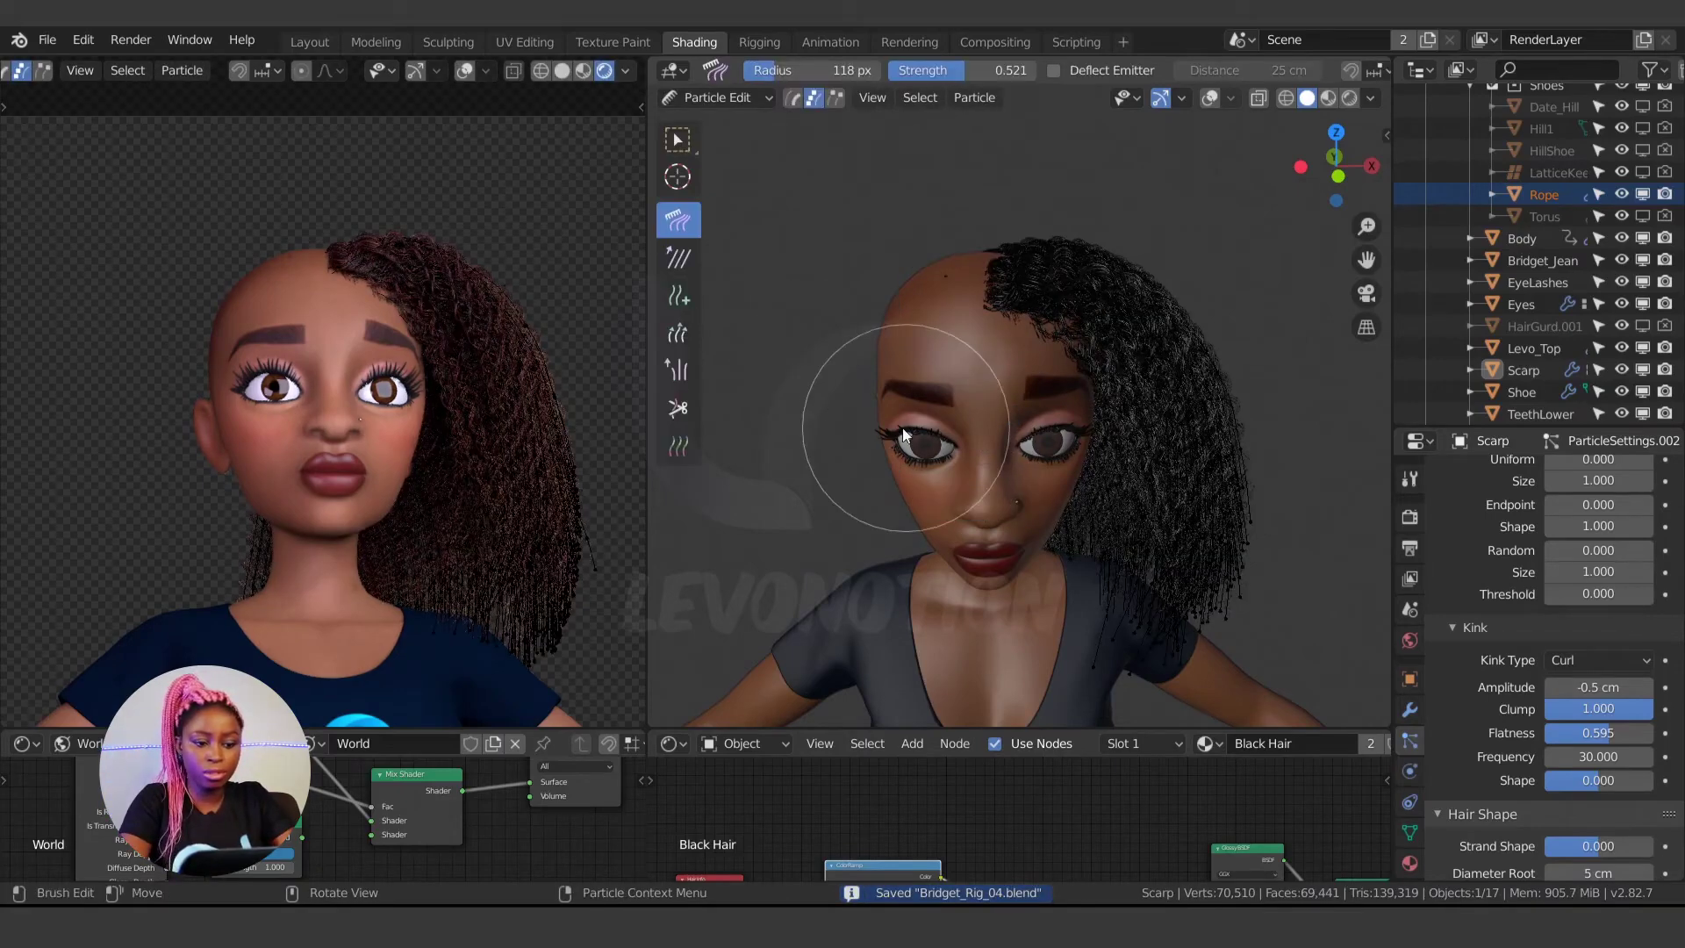
key(a)
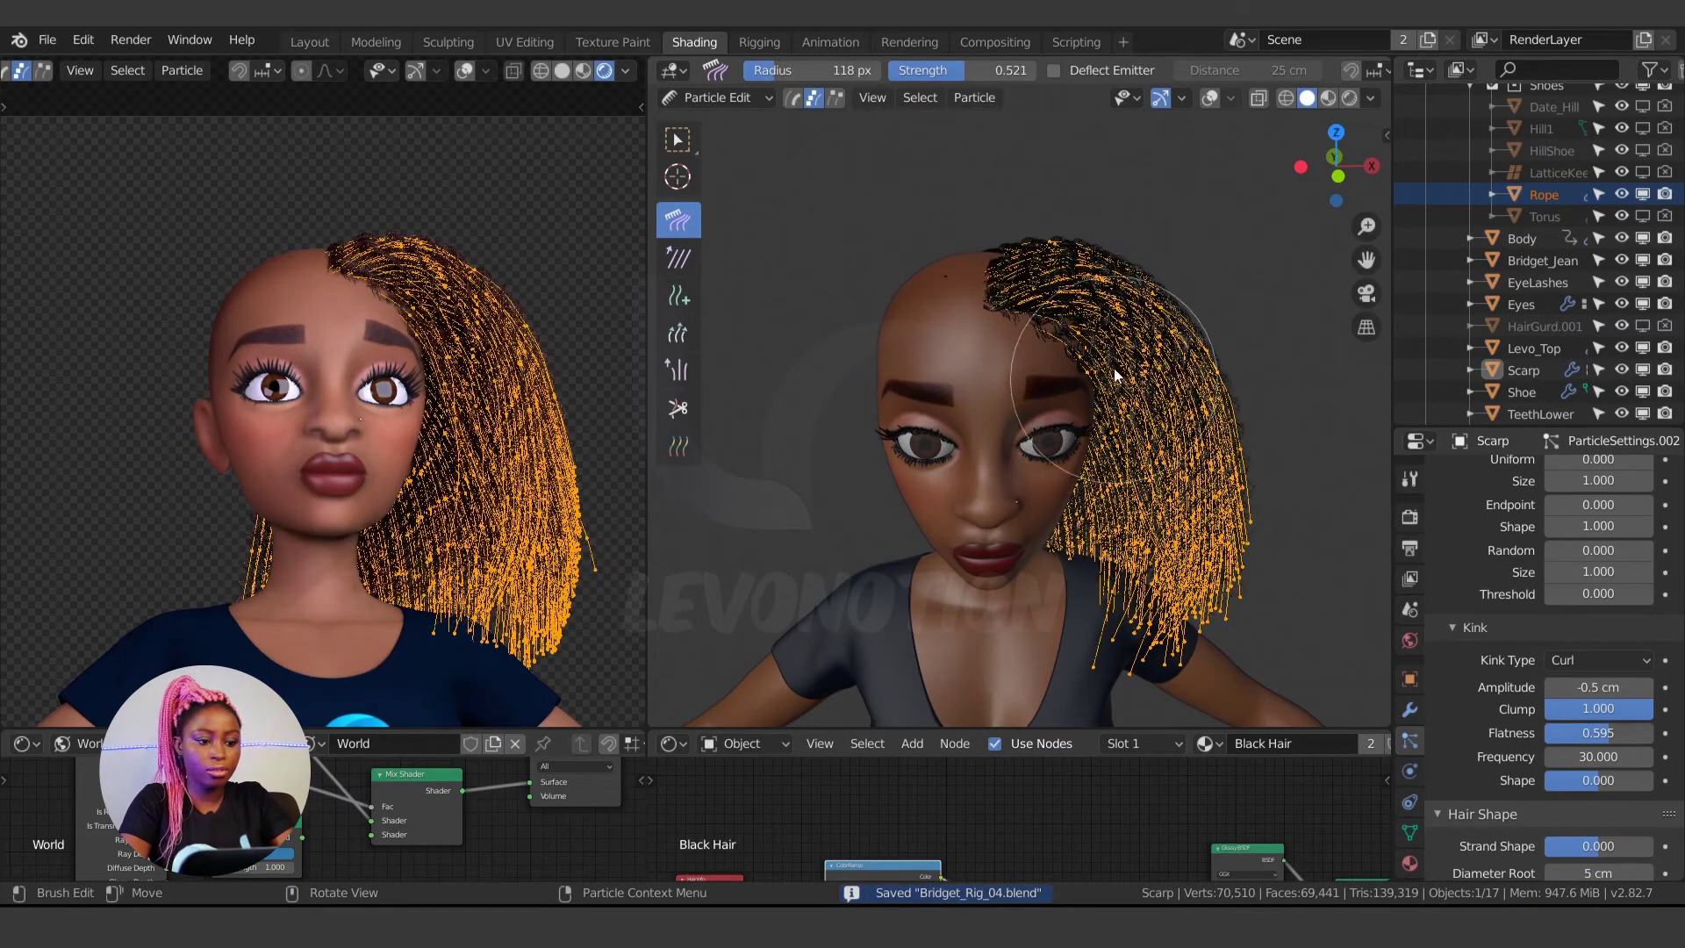
click(975, 98)
click(982, 123)
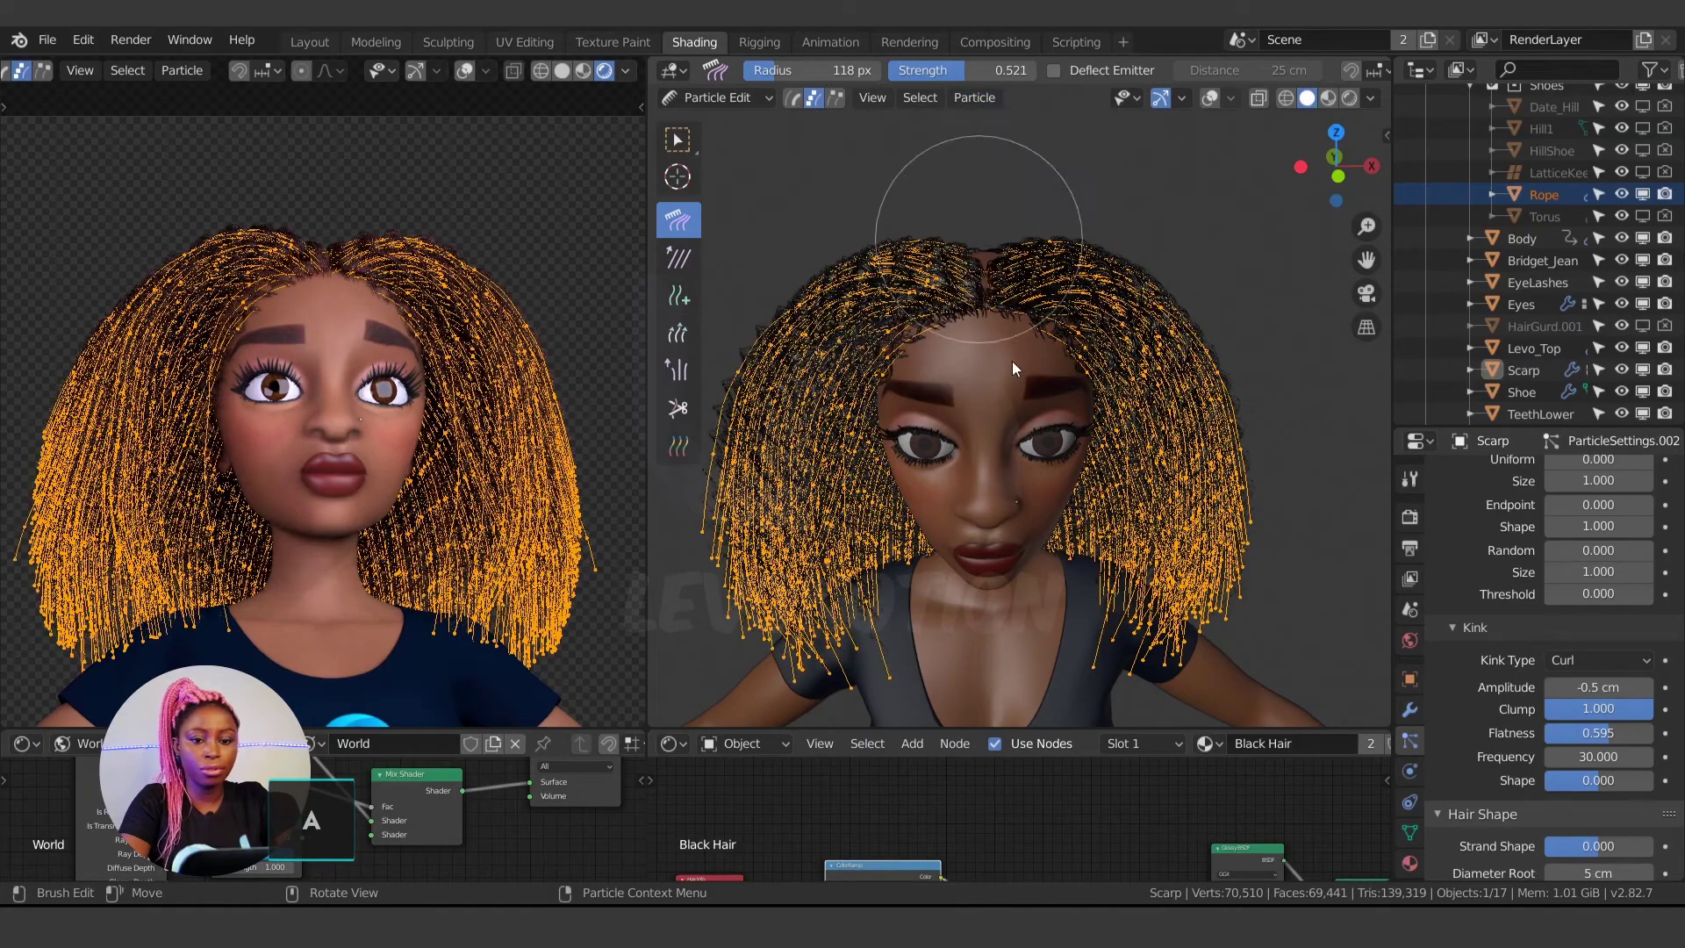
- Inspect the mirrored hair from the side and front, and set the Comb brush radius to 98 px
mouse_move(1045, 309)
middle_down()
mouse_move(882, 356)
mouse_move(850, 357)
mouse_move(850, 331)
middle_up()
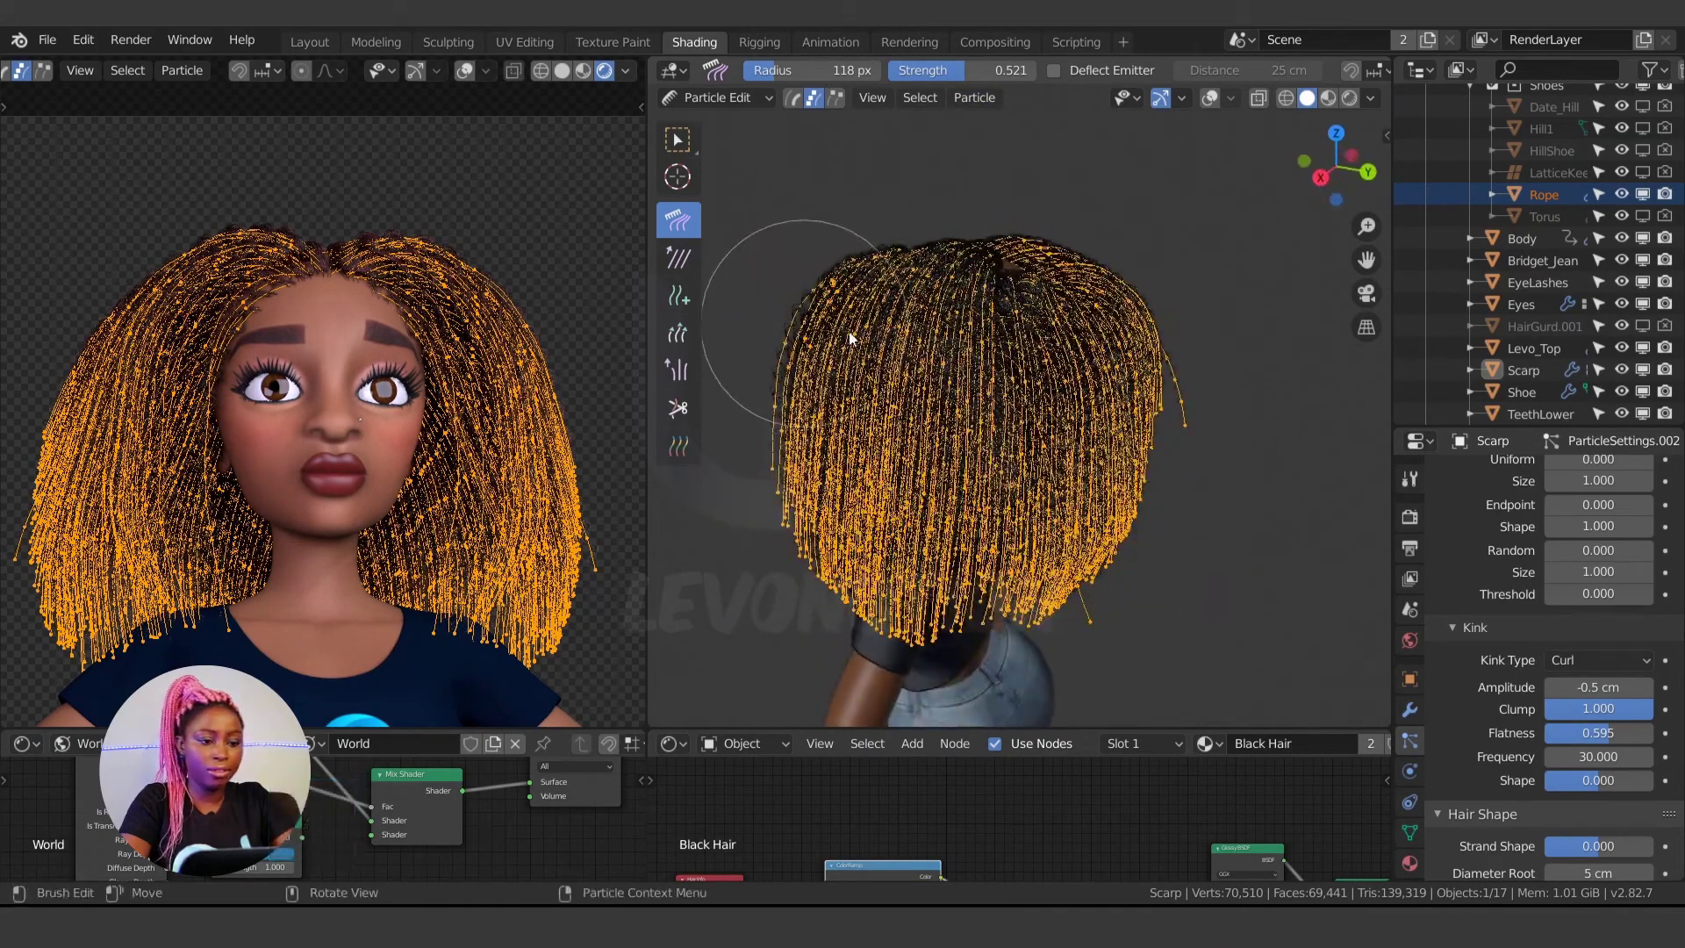
key(f)
click(1039, 327)
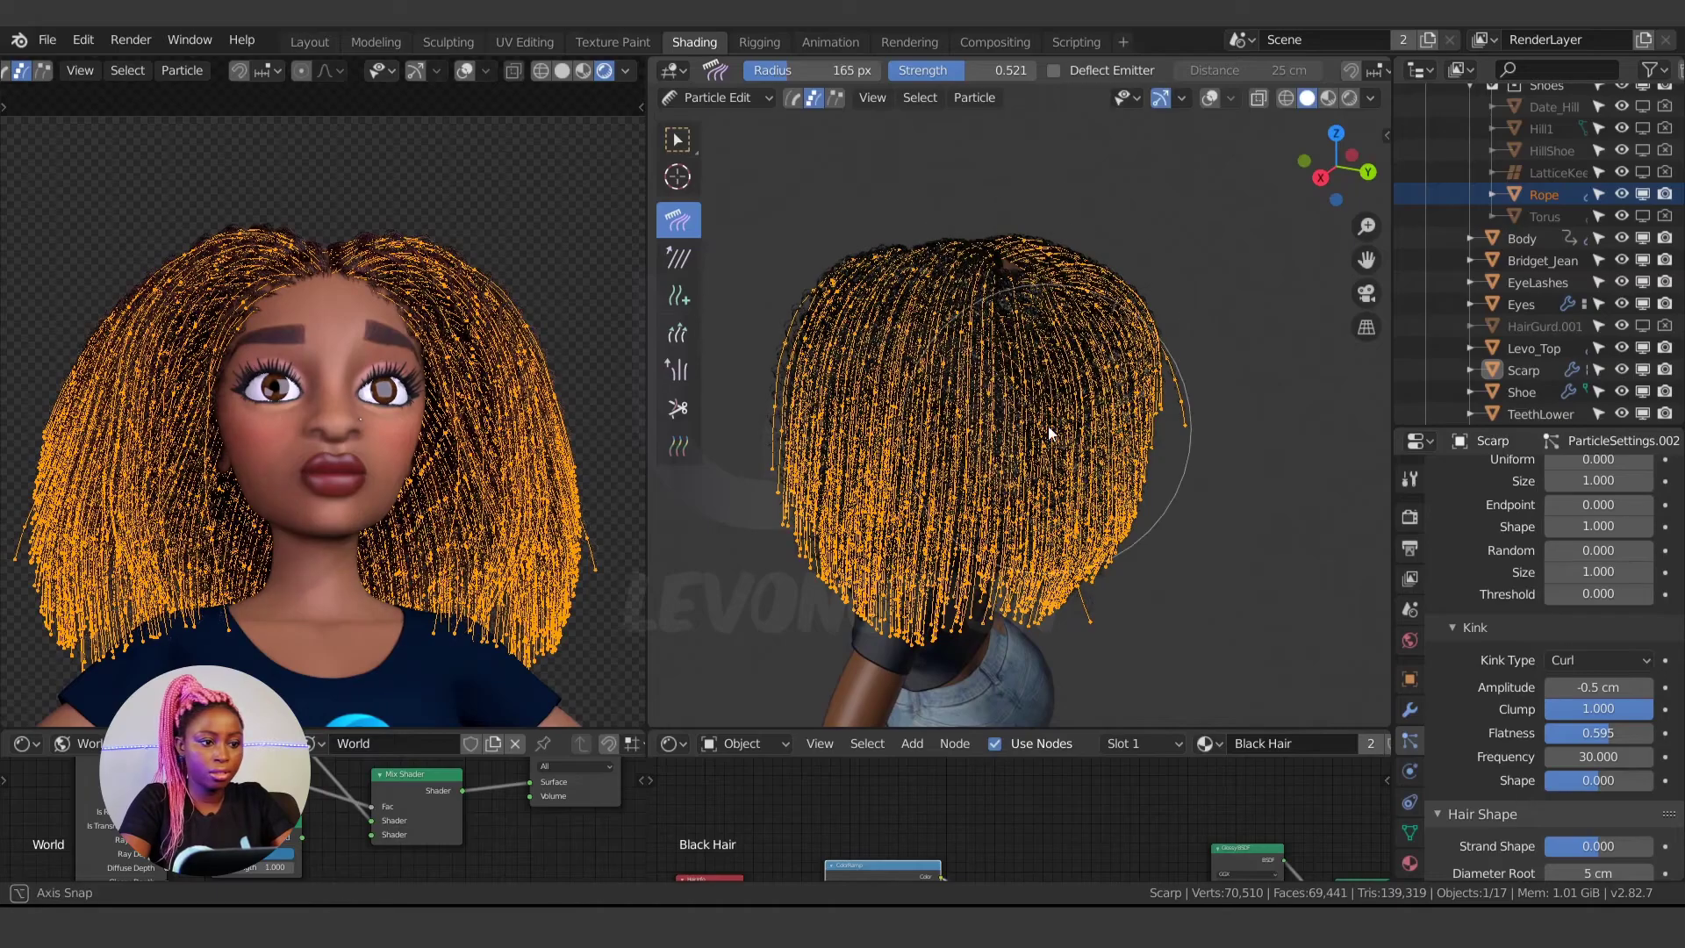
mouse_move(1048, 425)
middle_down()
mouse_move(1081, 386)
mouse_move(1029, 282)
mouse_move(877, 408)
mouse_move(1140, 362)
mouse_move(965, 444)
mouse_move(1042, 439)
mouse_move(1034, 408)
middle_up()
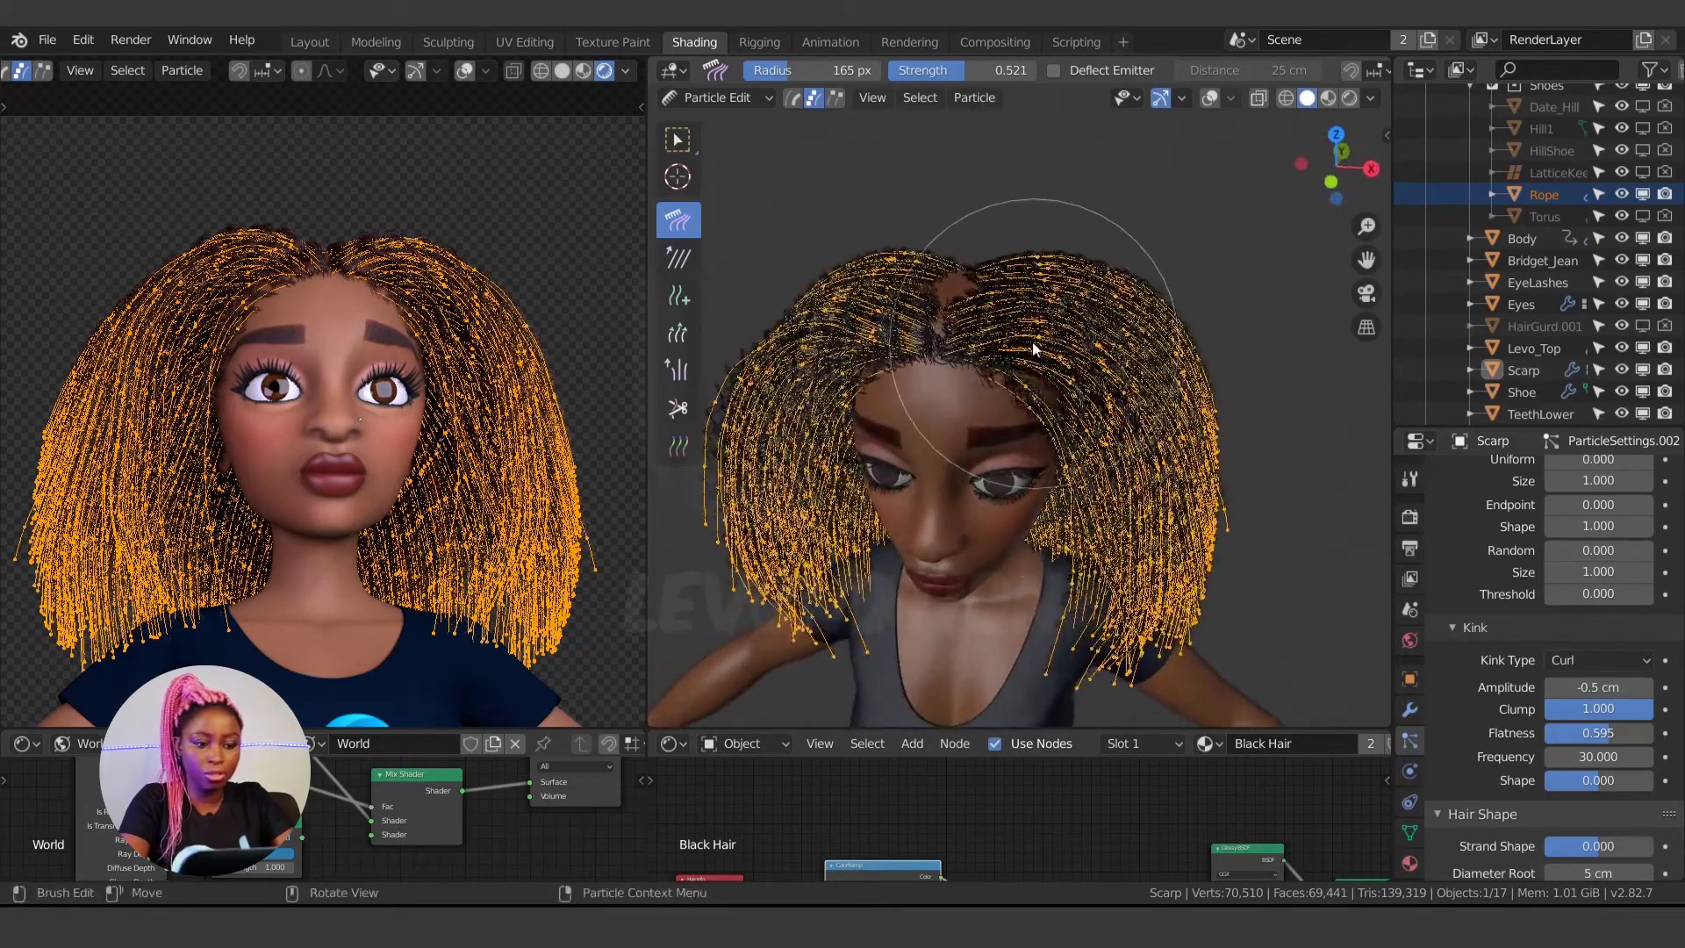
key(f)
click(959, 342)
middle_drag(969, 332, 1014, 313)
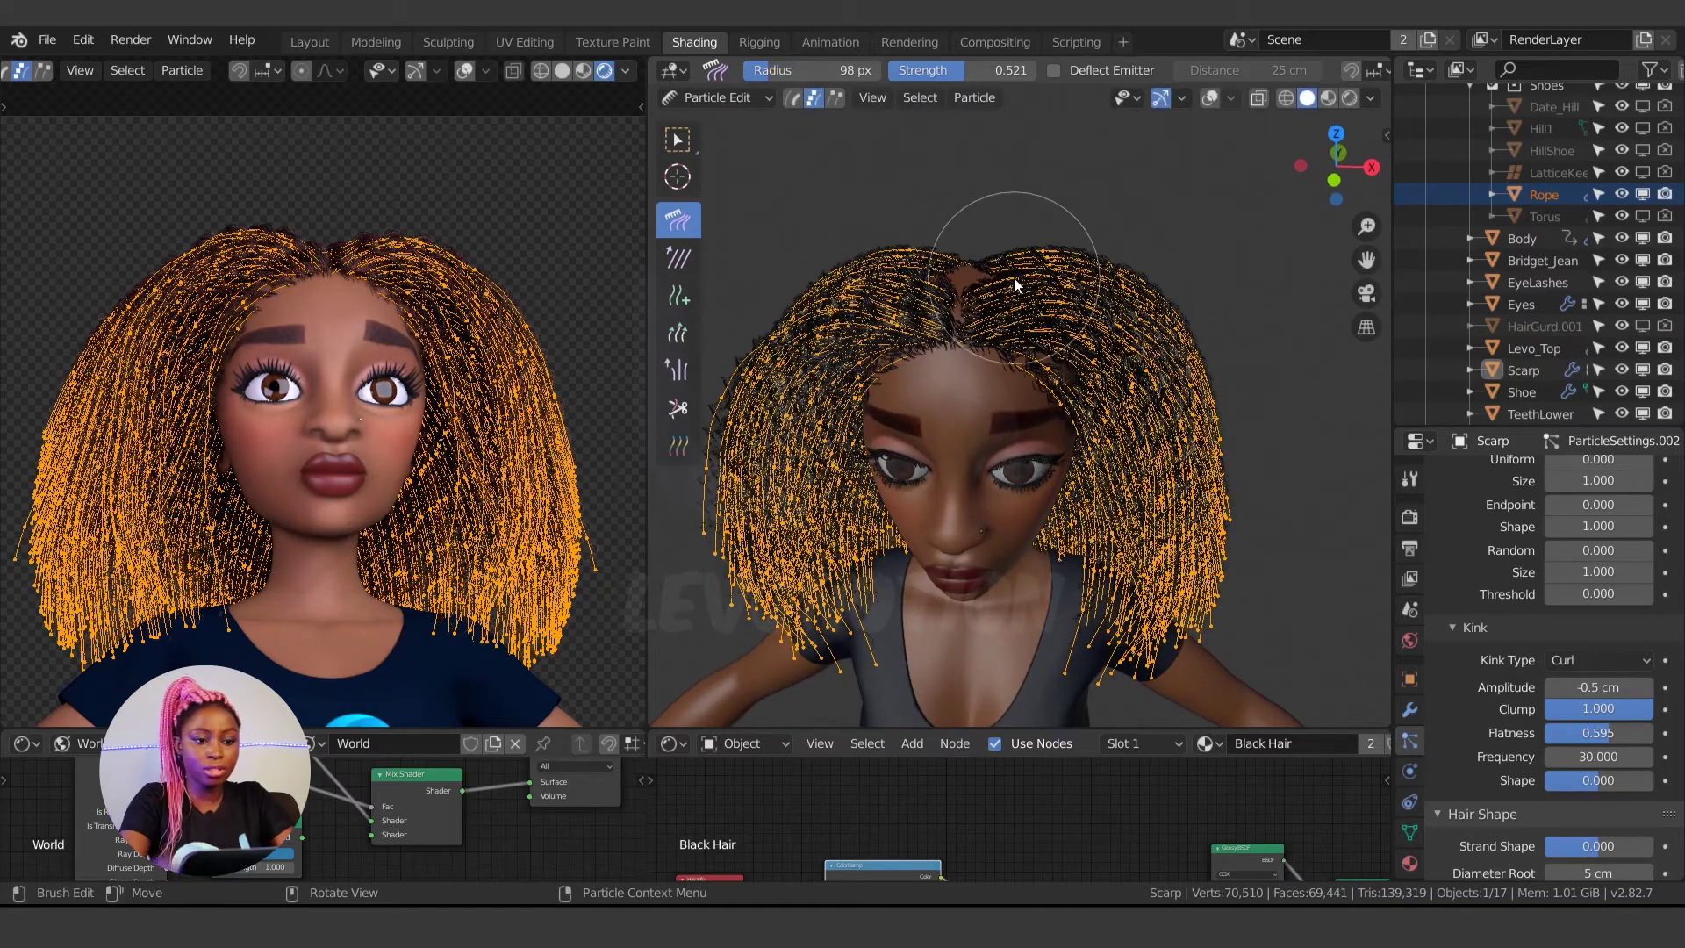
- Undo a trial comb stroke beside the parting and make sure X Mirror is enabled for particle editing
drag(1005, 255, 1004, 247)
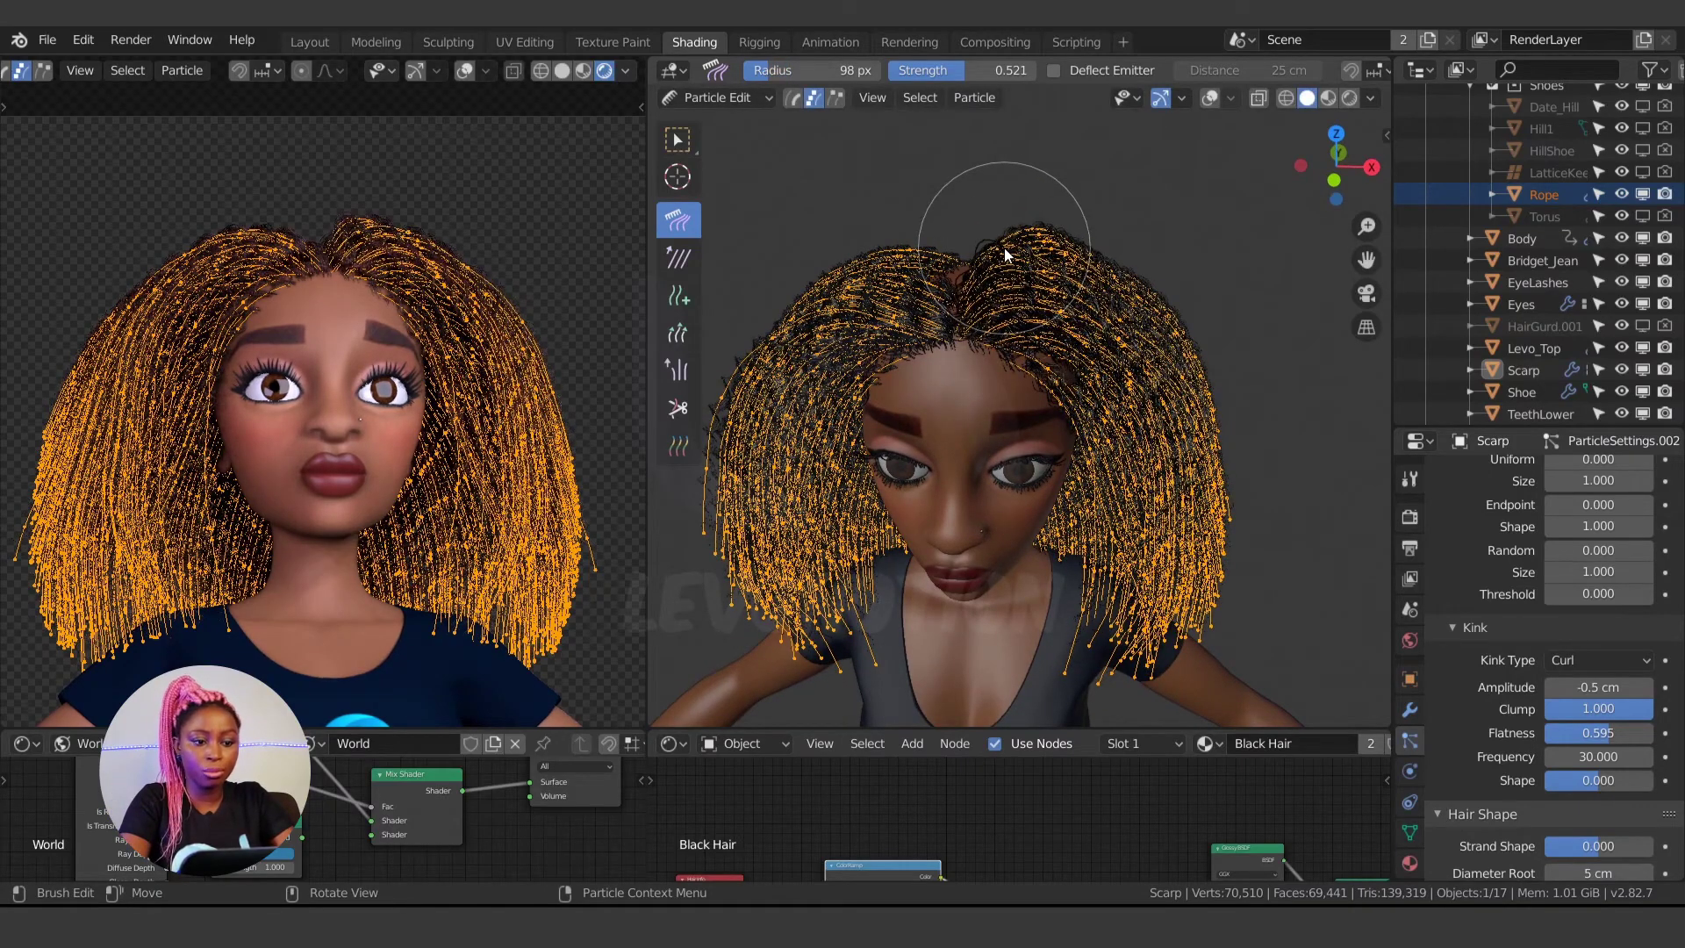
key(ctrl+z)
key(n)
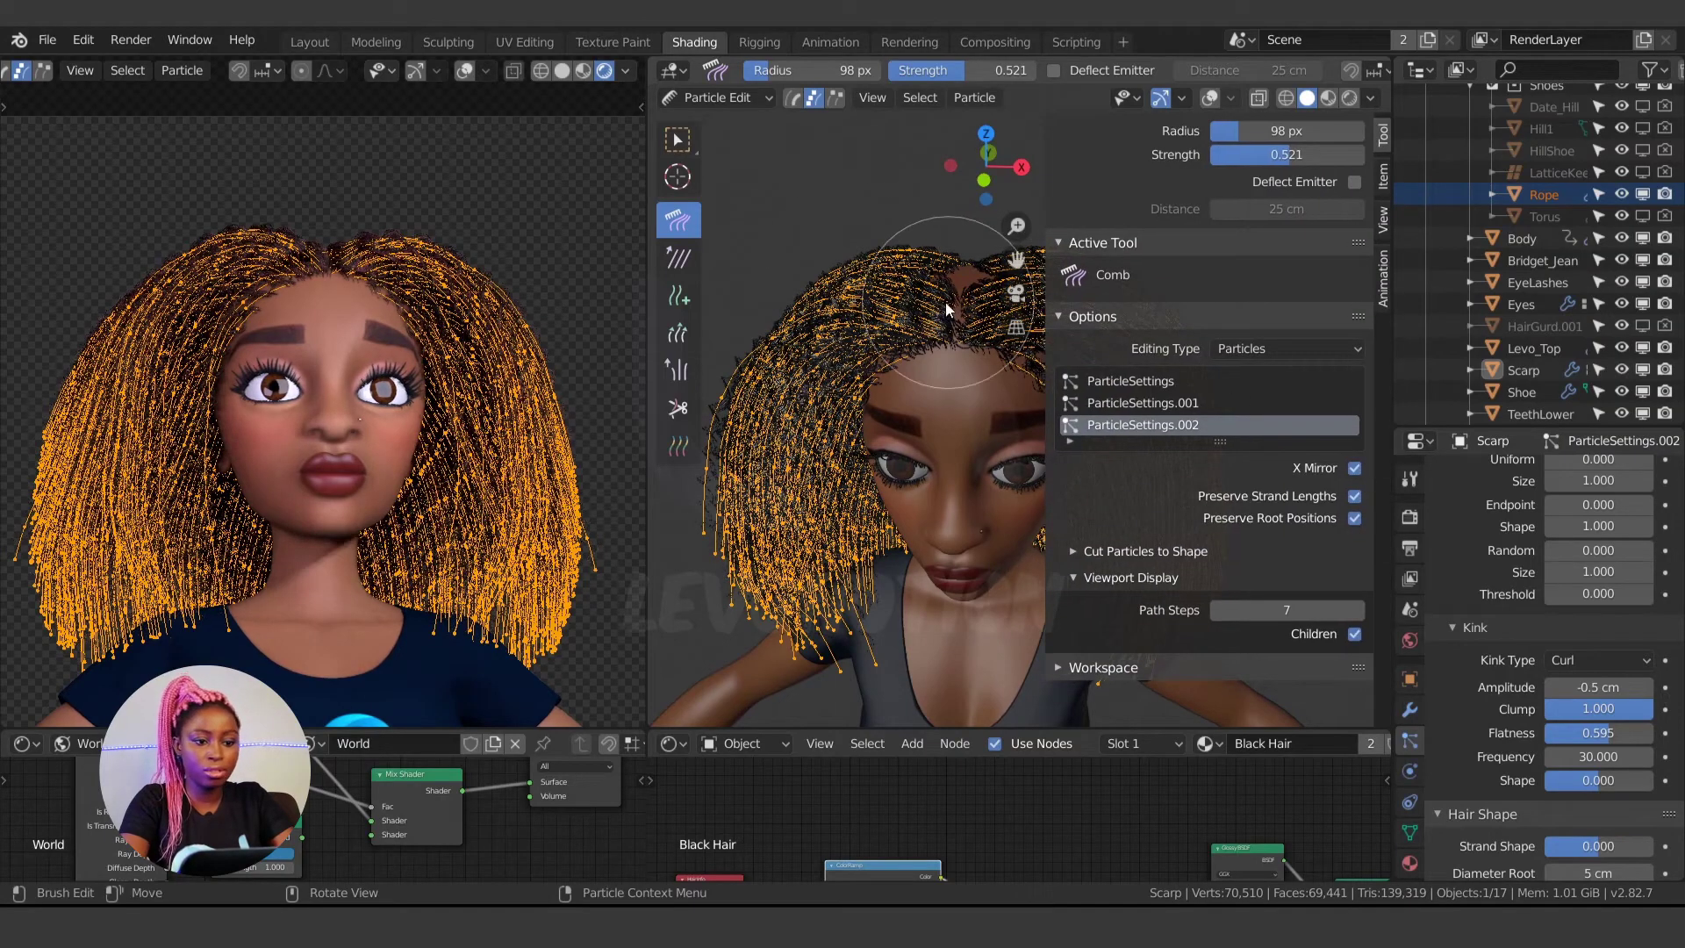
key(n)
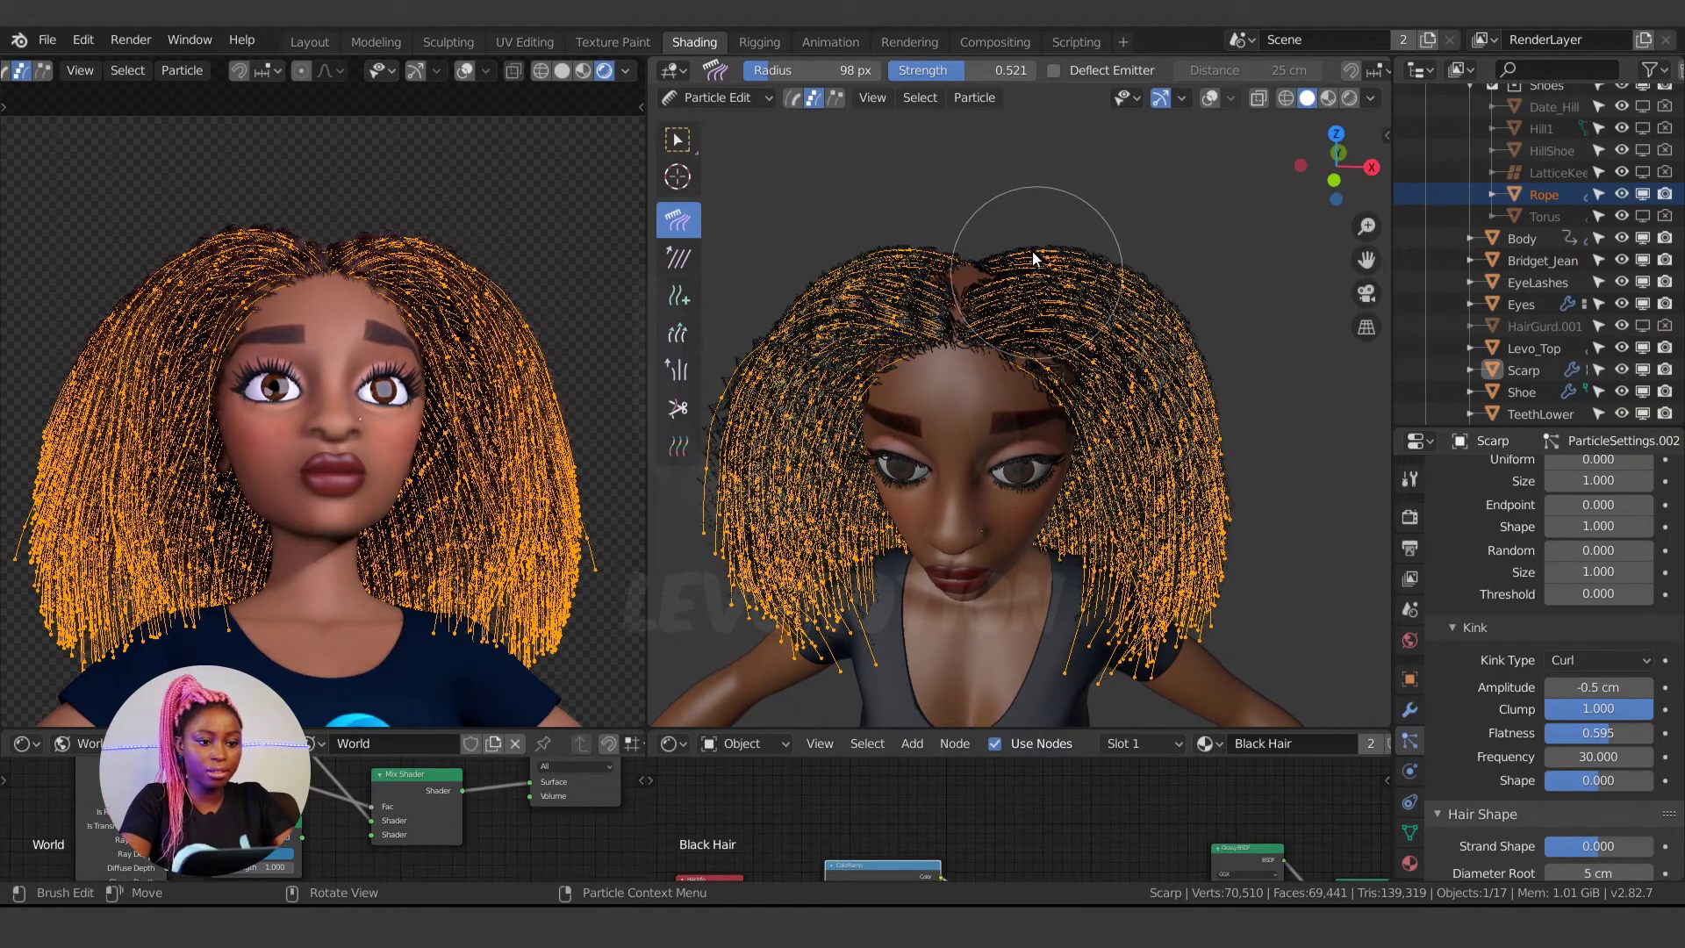
- Comb the hair upward beside the parting with mirroring to add volume on both halves of the crown
drag(1034, 260, 1037, 264)
key(ctrl+z)
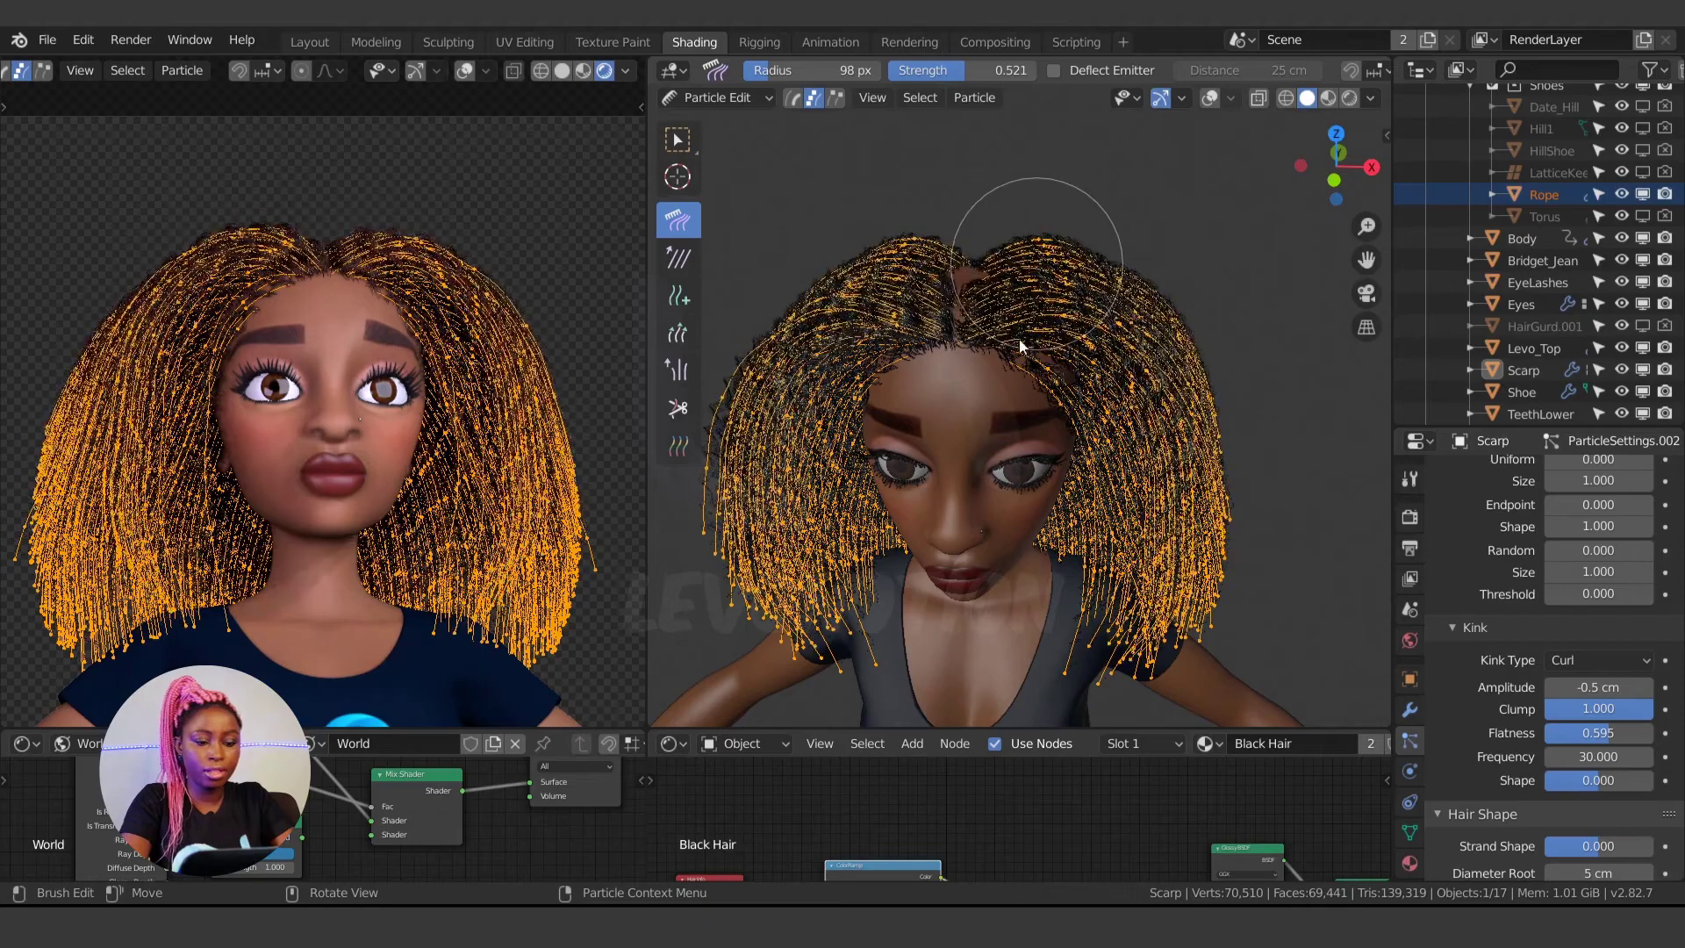
scroll(1023, 341, down, 3)
middle_drag(1076, 375, 1094, 307)
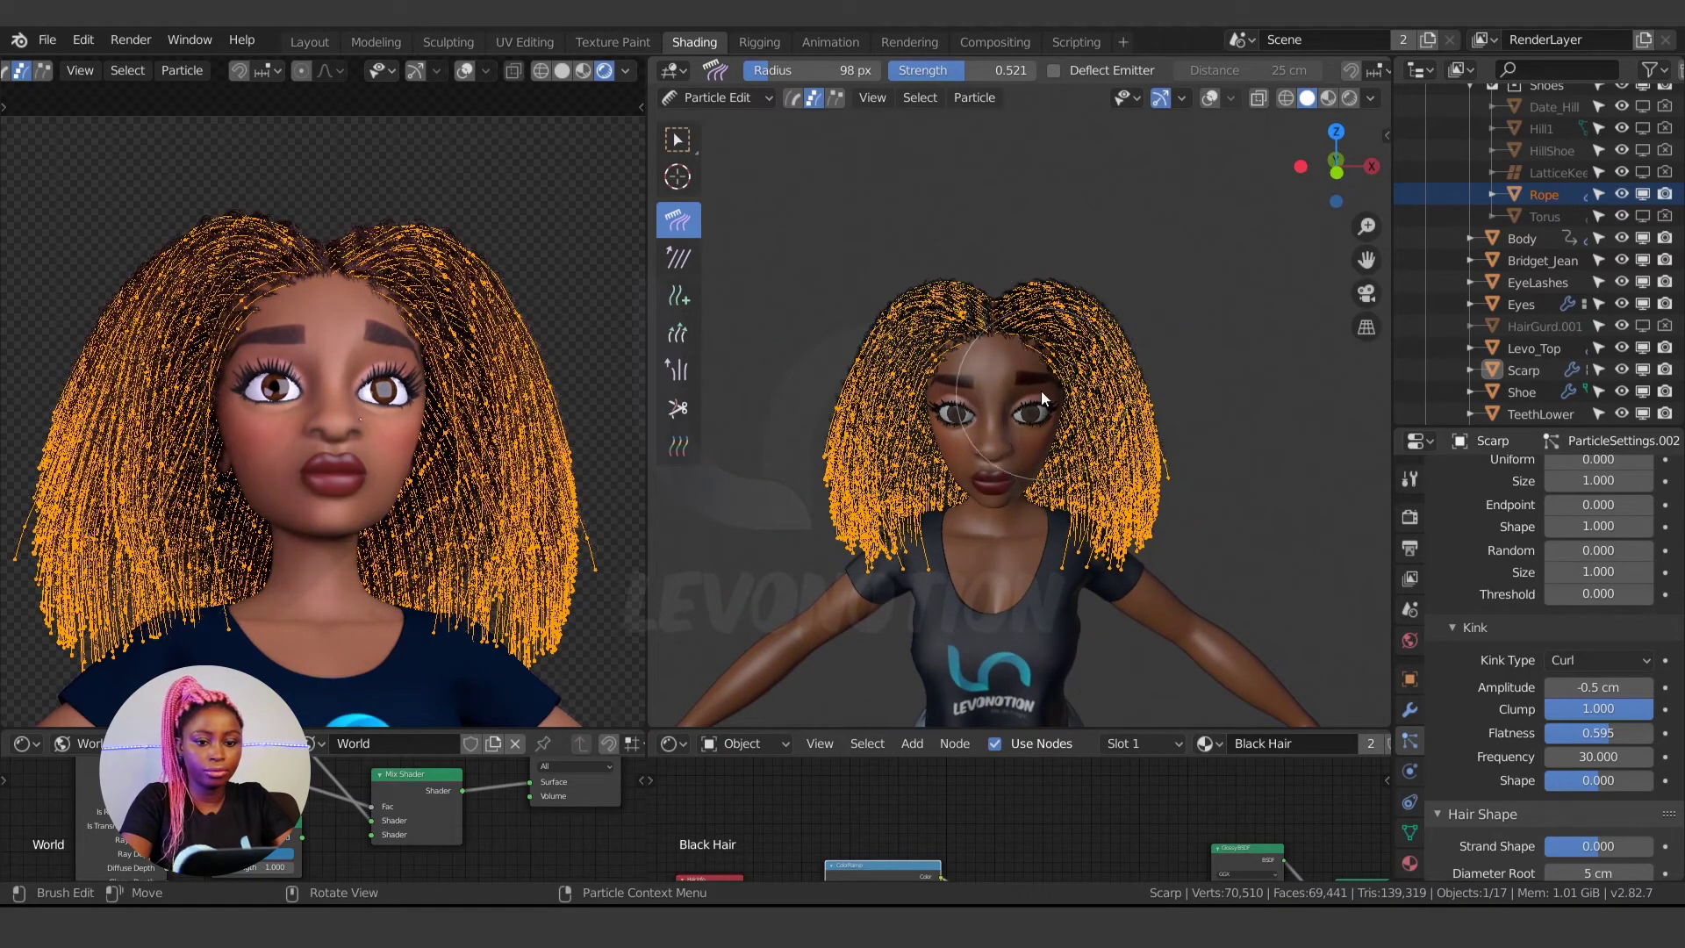
- Return to Object Mode, save the file and check the full curly hairstyle in both views
key(ctrl+Tab)
click(902, 393)
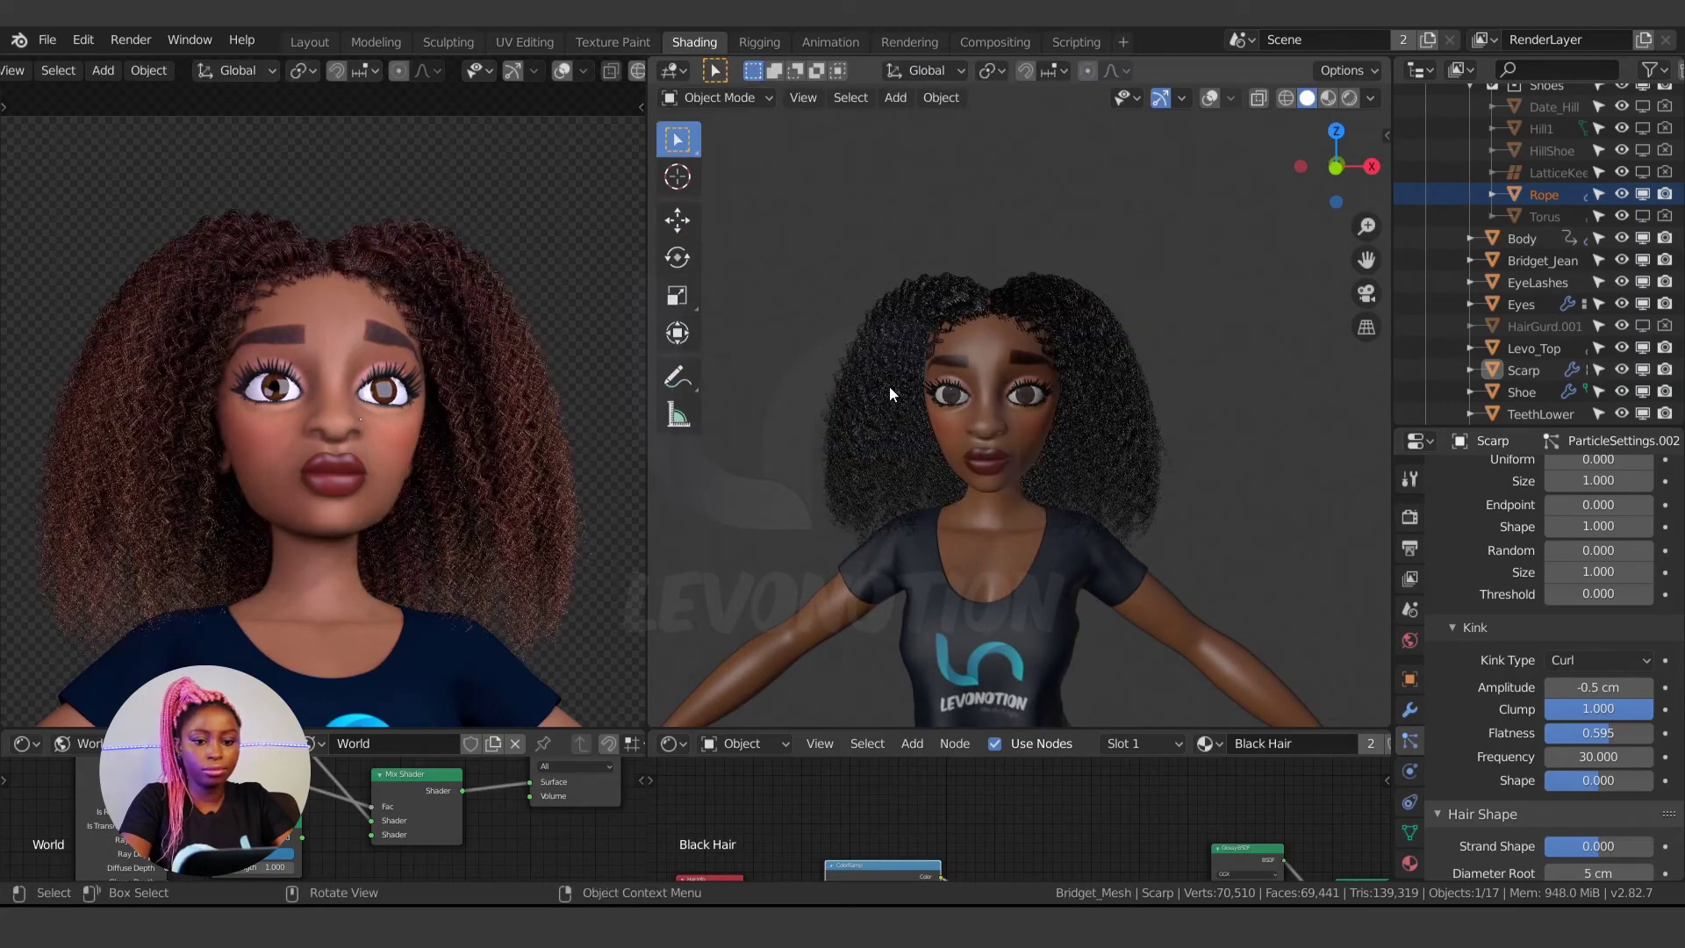
key(ctrl+s)
scroll(948, 441, up, 5)
scroll(552, 344, down, 6)
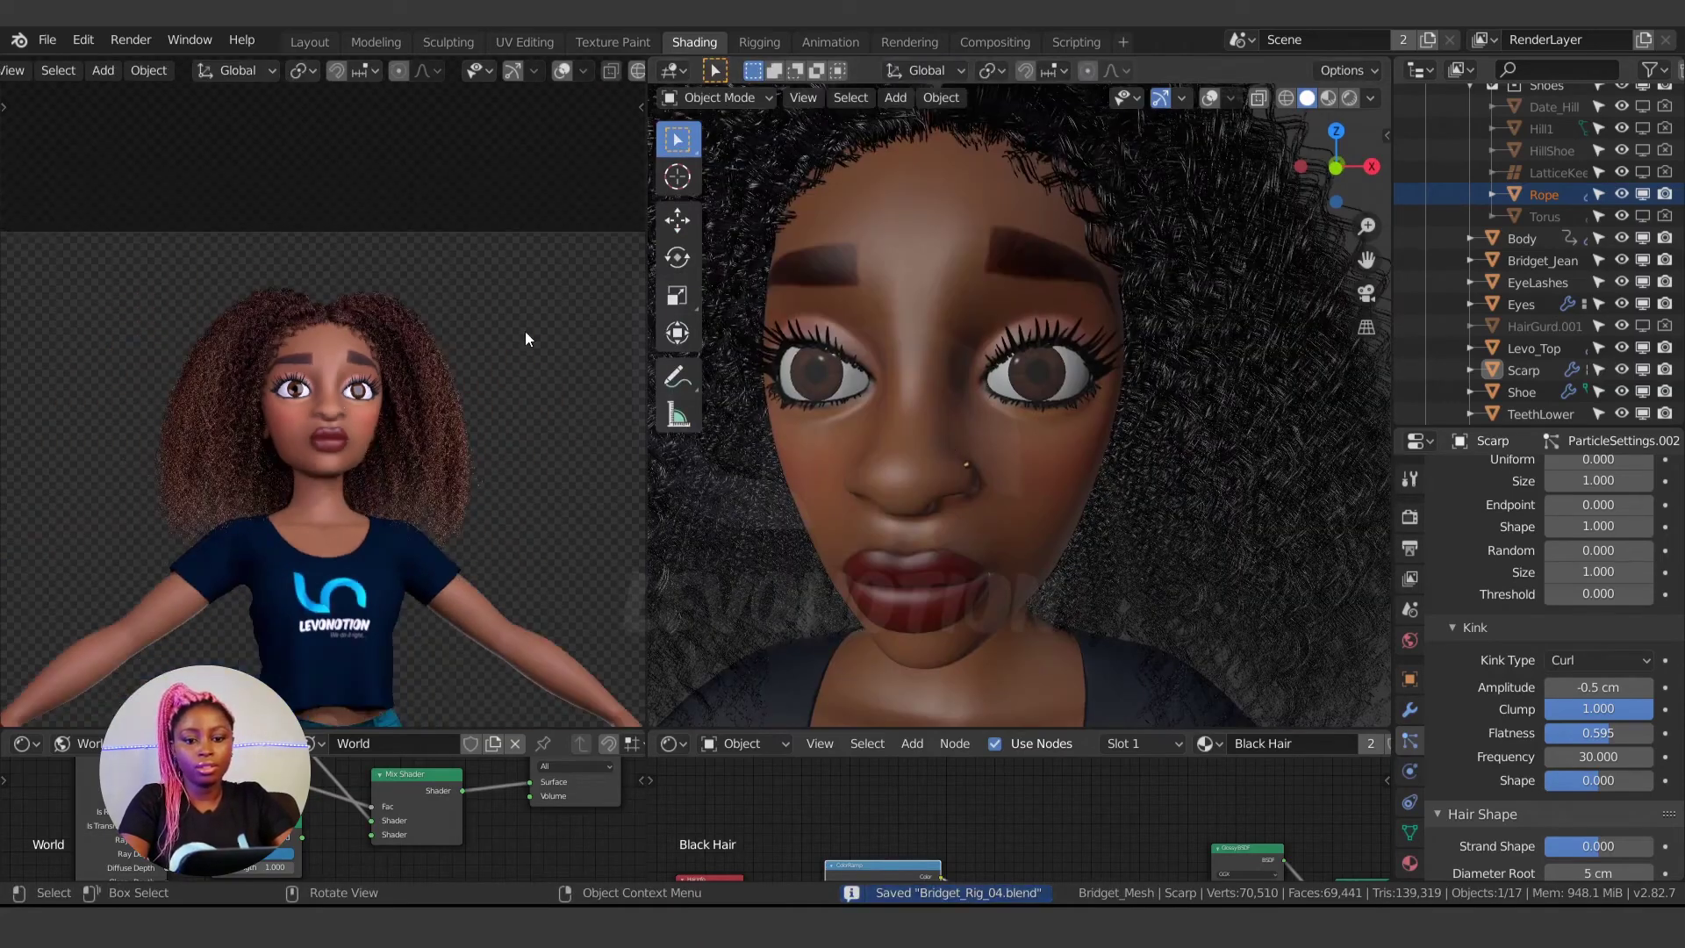
- Set the Size of the Uniform roughness on the hair's child strands to 0.5
scroll(1031, 436, down, 4)
middle_drag(1032, 436, 1091, 477)
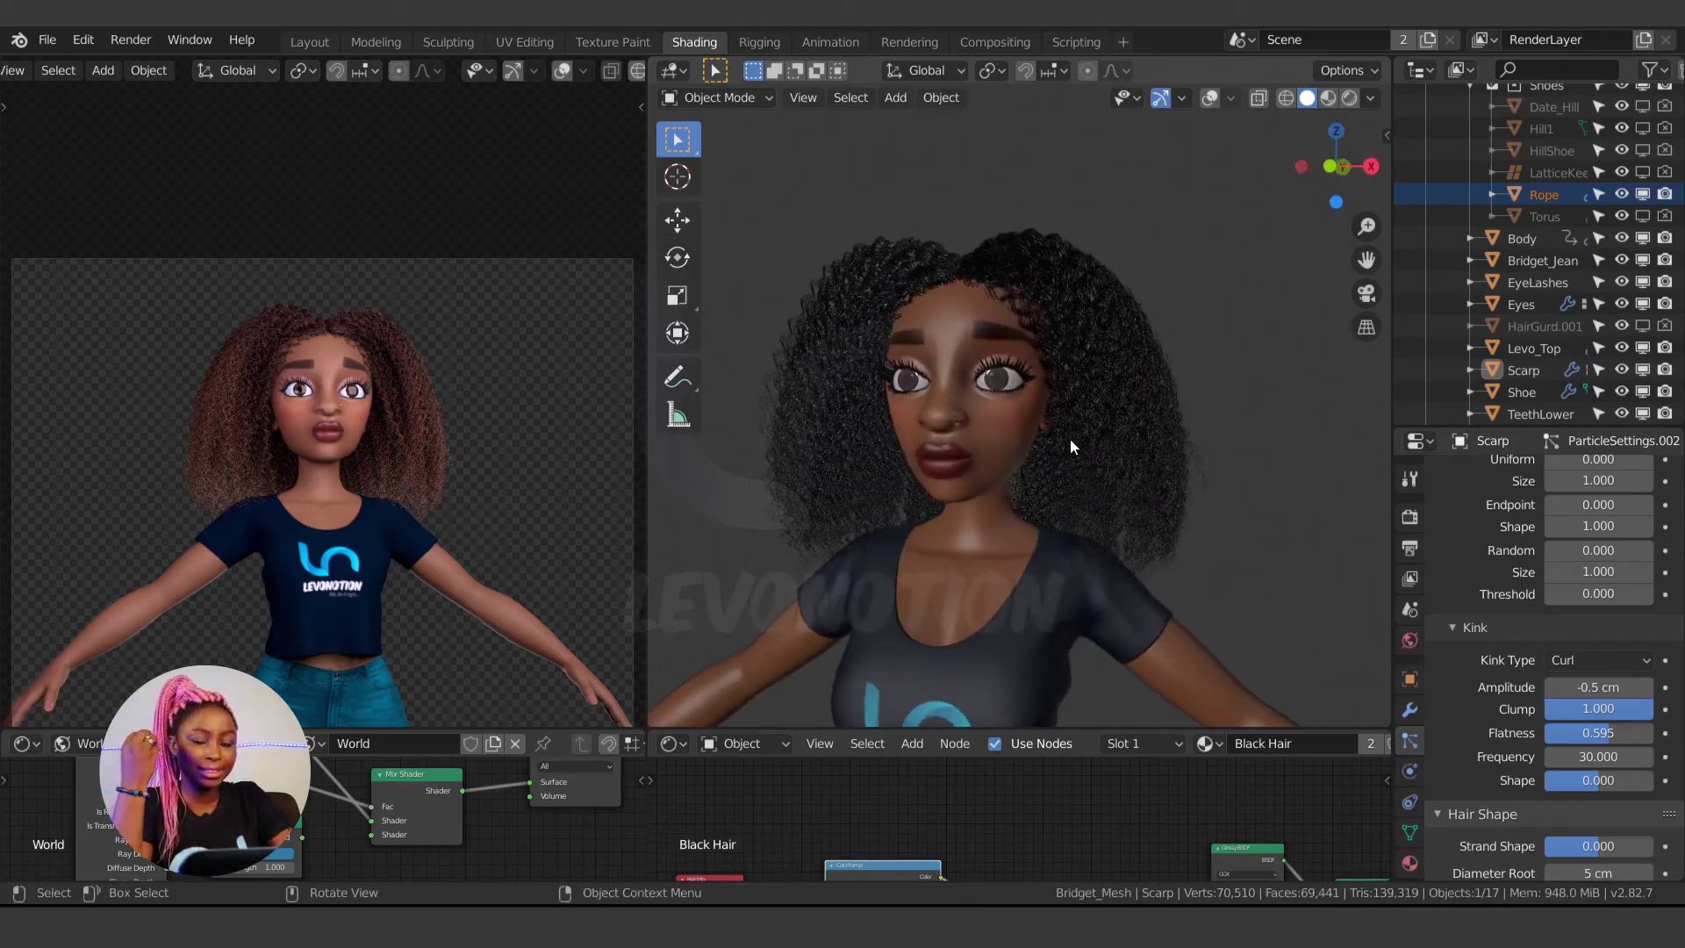
scroll(430, 412, up, 7)
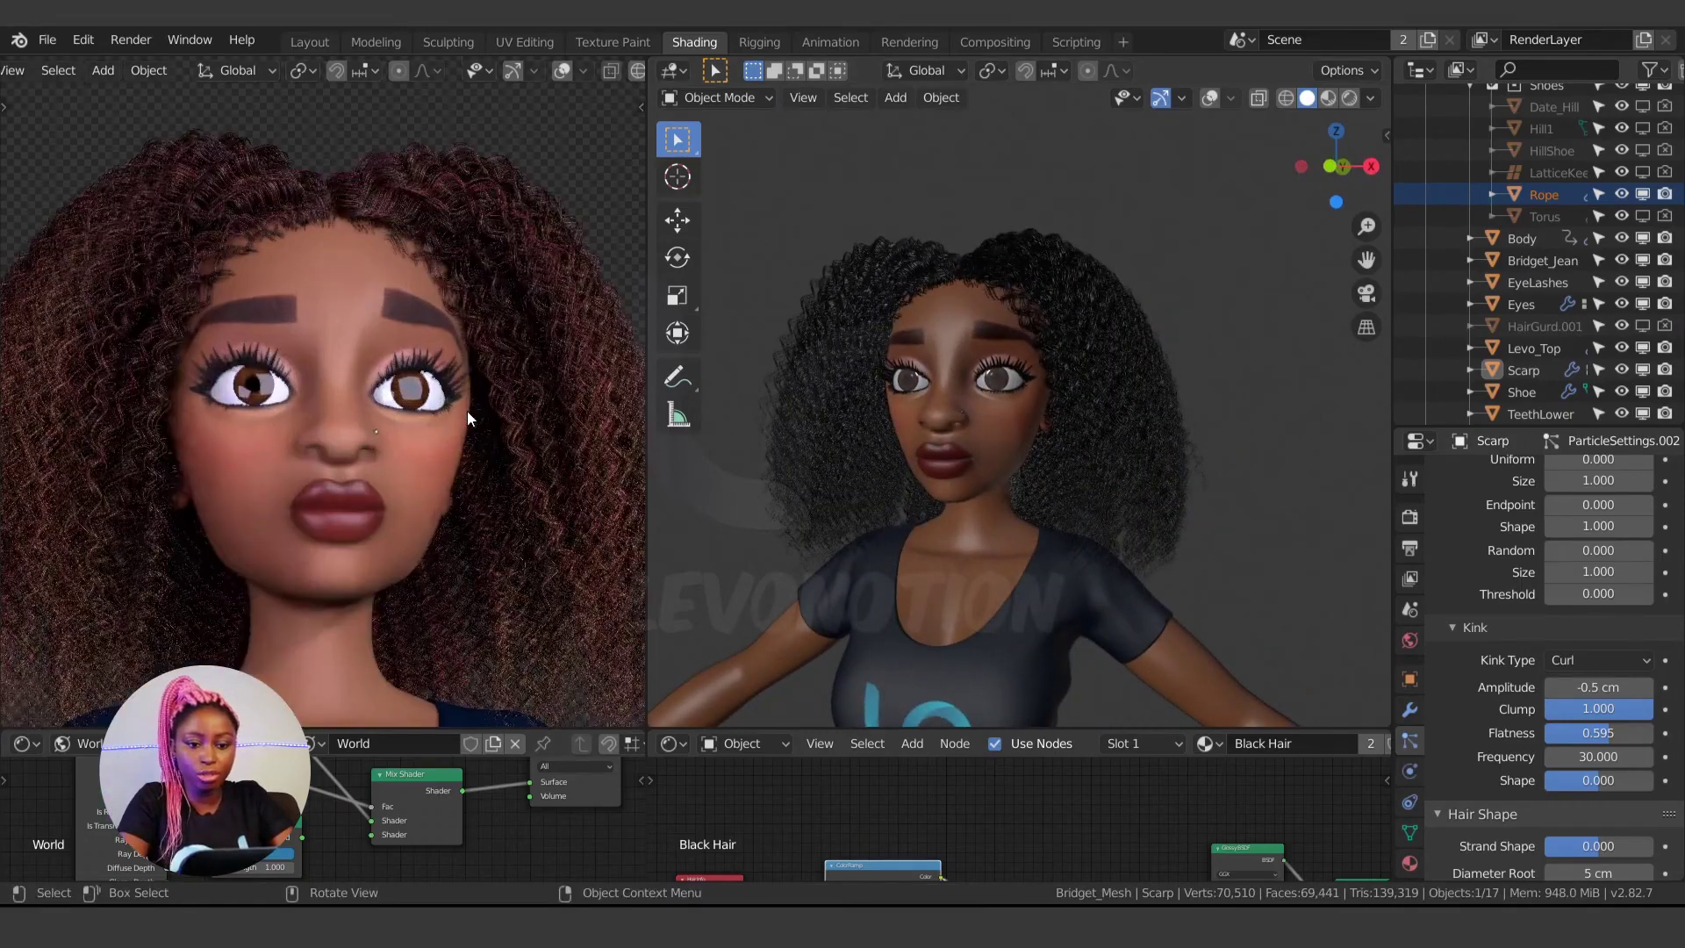
scroll(453, 441, down, 6)
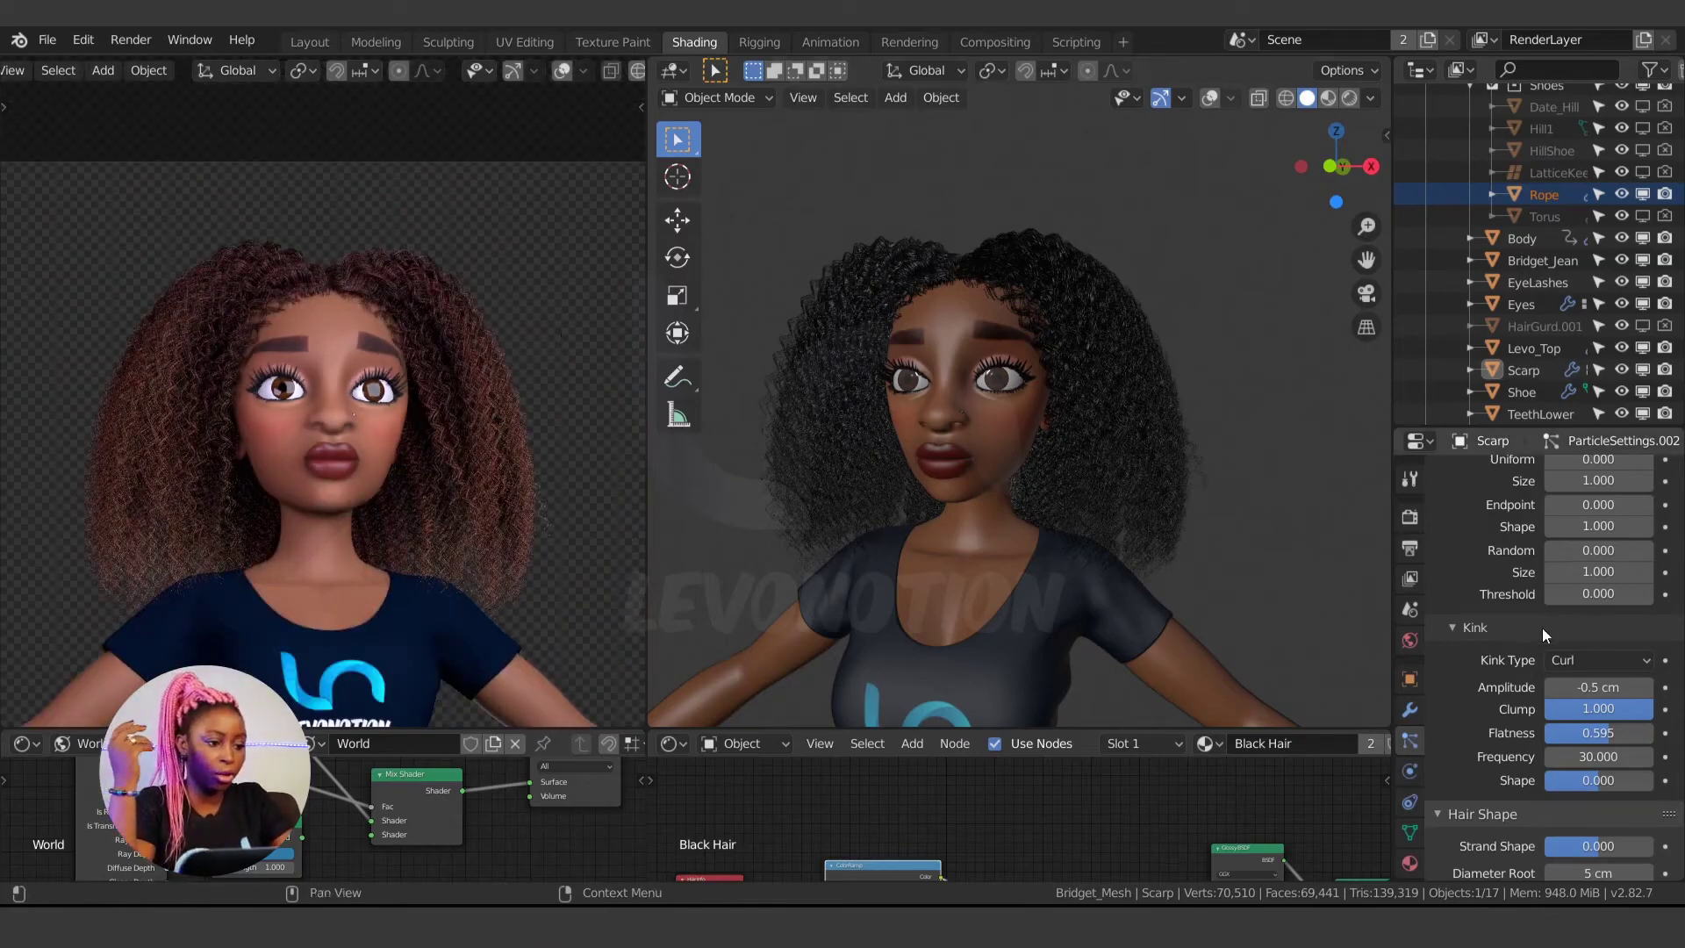
scroll(1539, 625, up, 3)
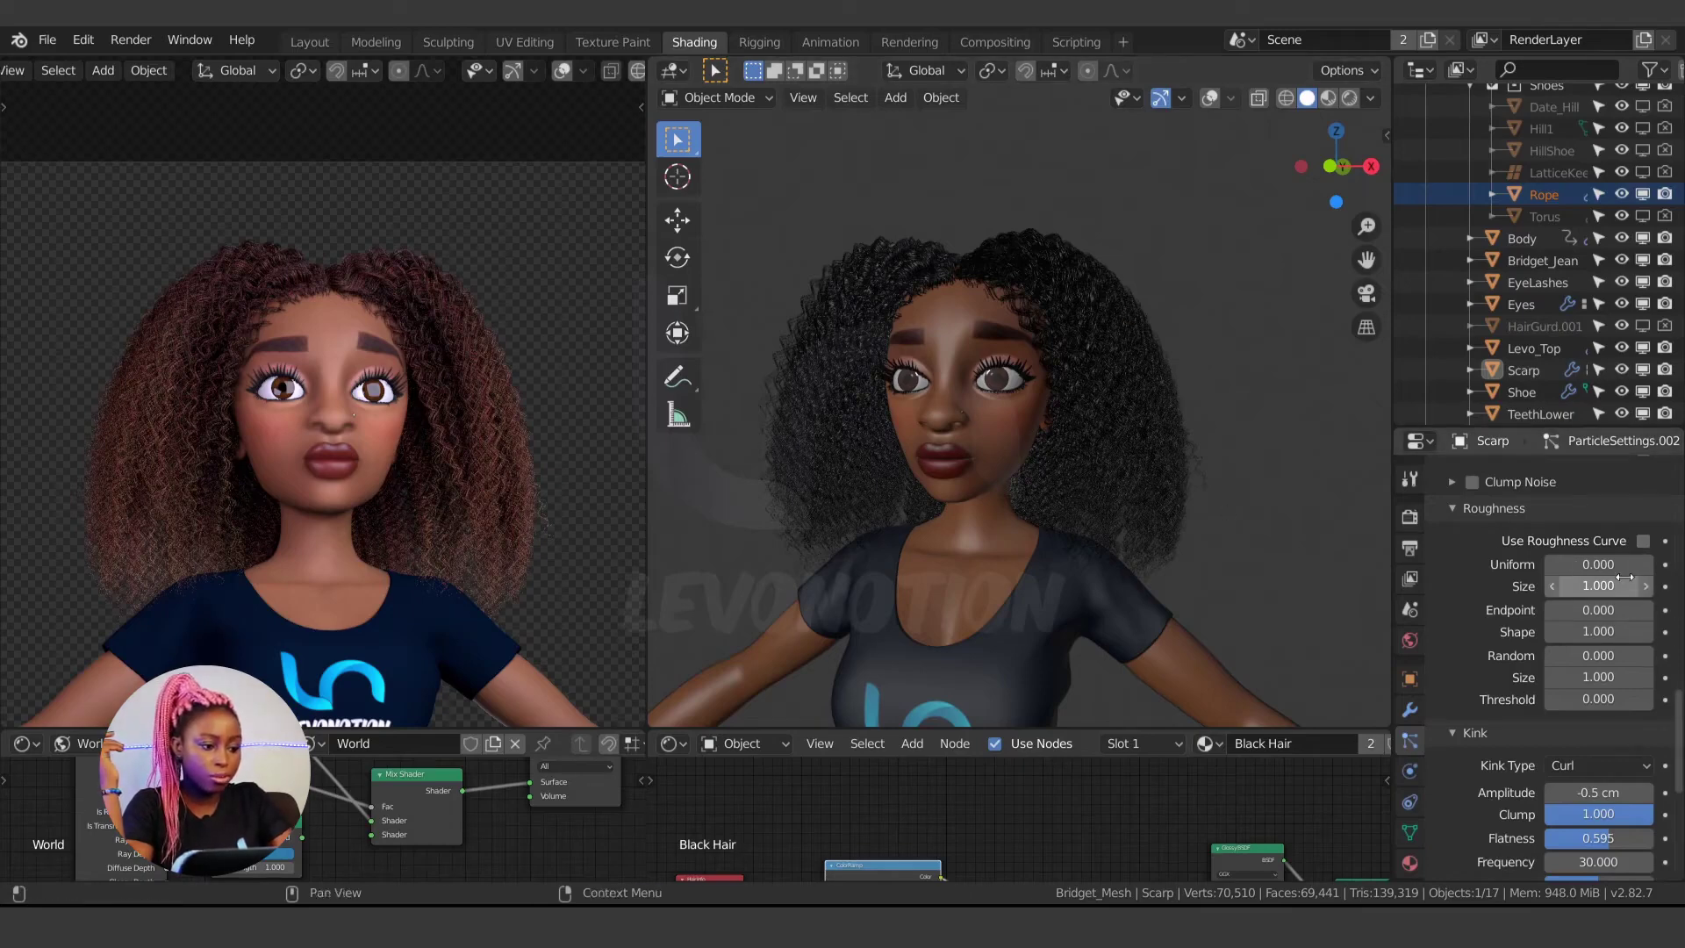
click(1590, 586)
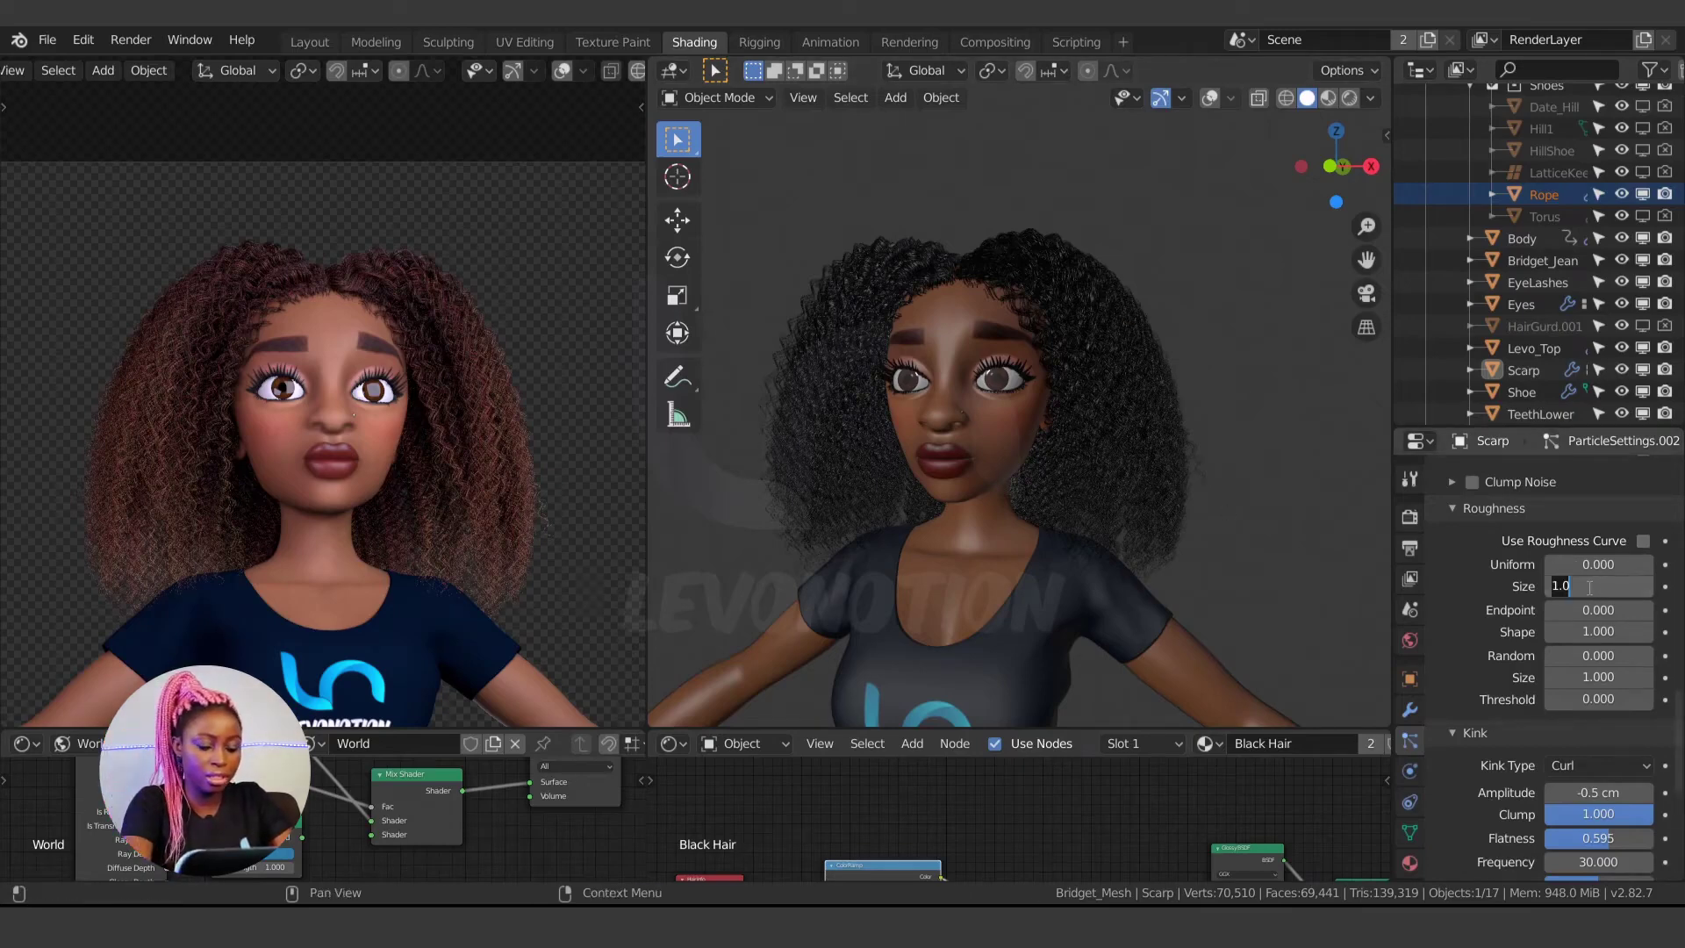
key(Return)
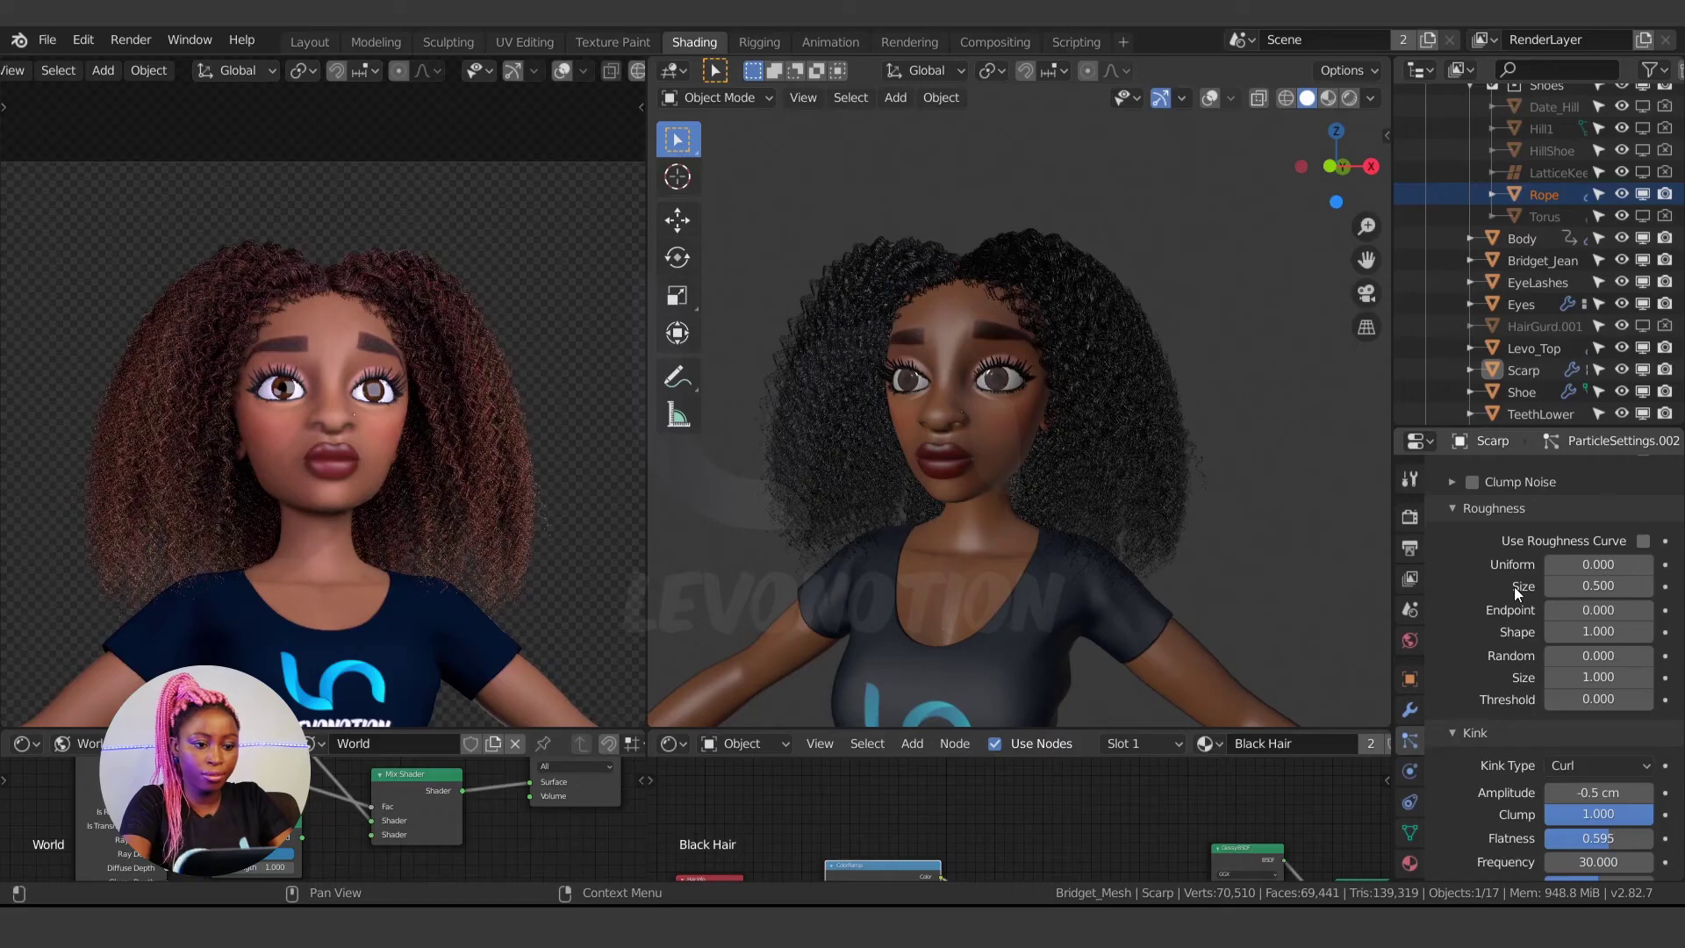
- Try a Uniform roughness of 0.268 on the hair, reduce it to 0.010 and check the curls
drag(1576, 562, 1610, 564)
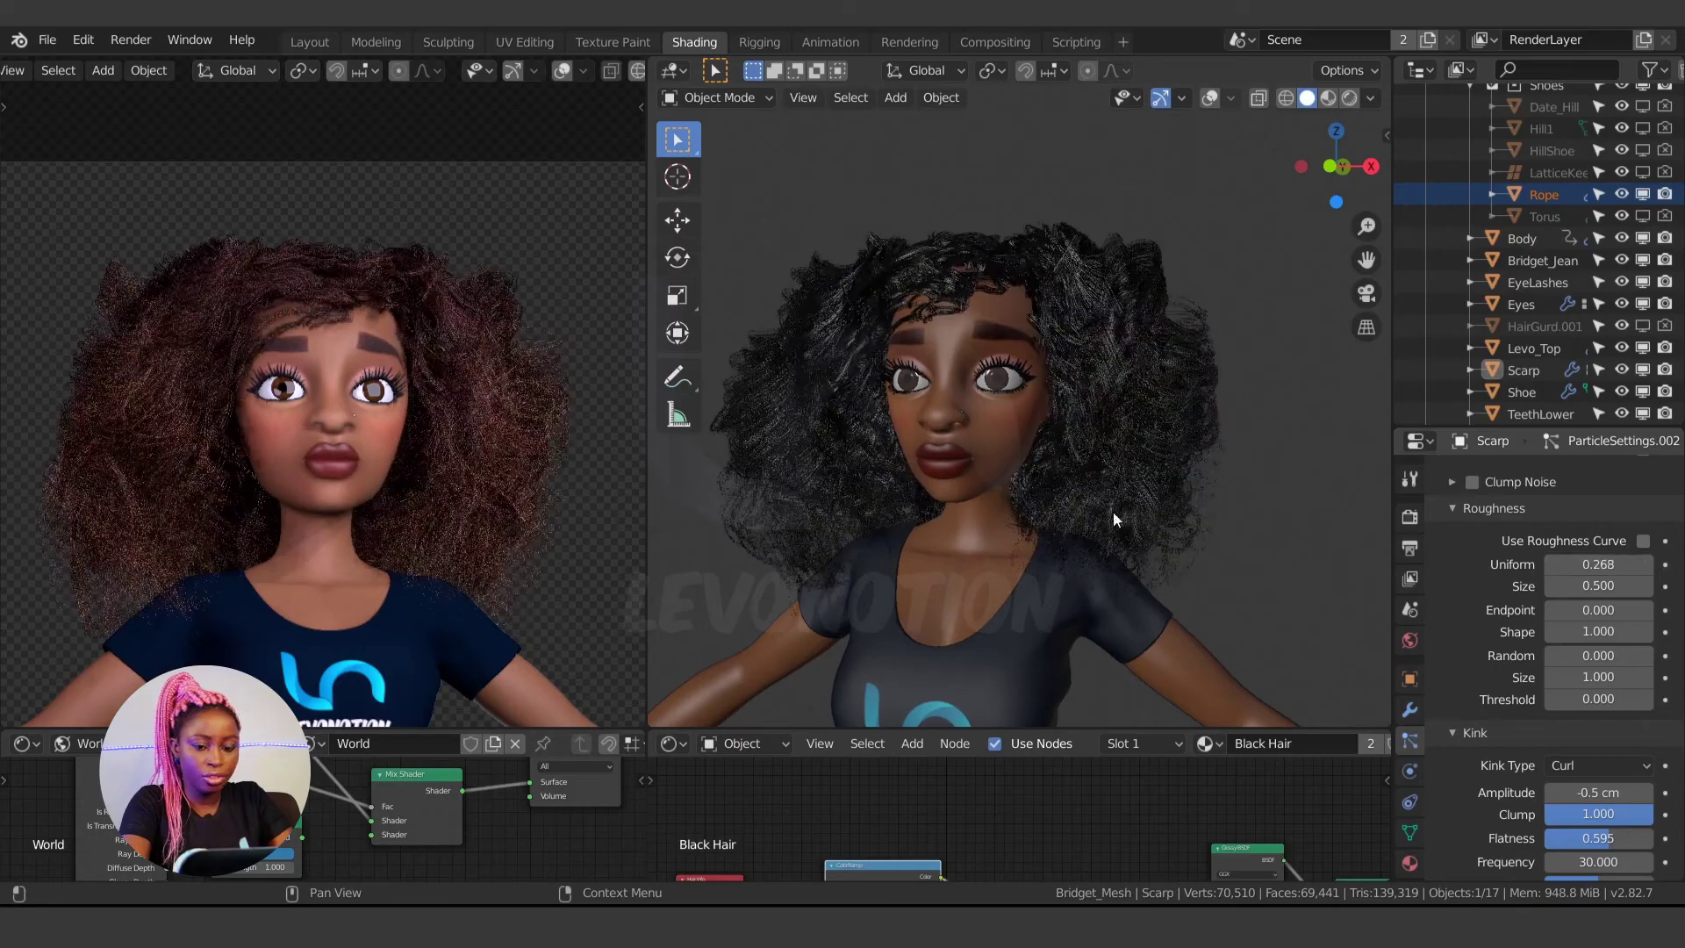
scroll(475, 394, up, 2)
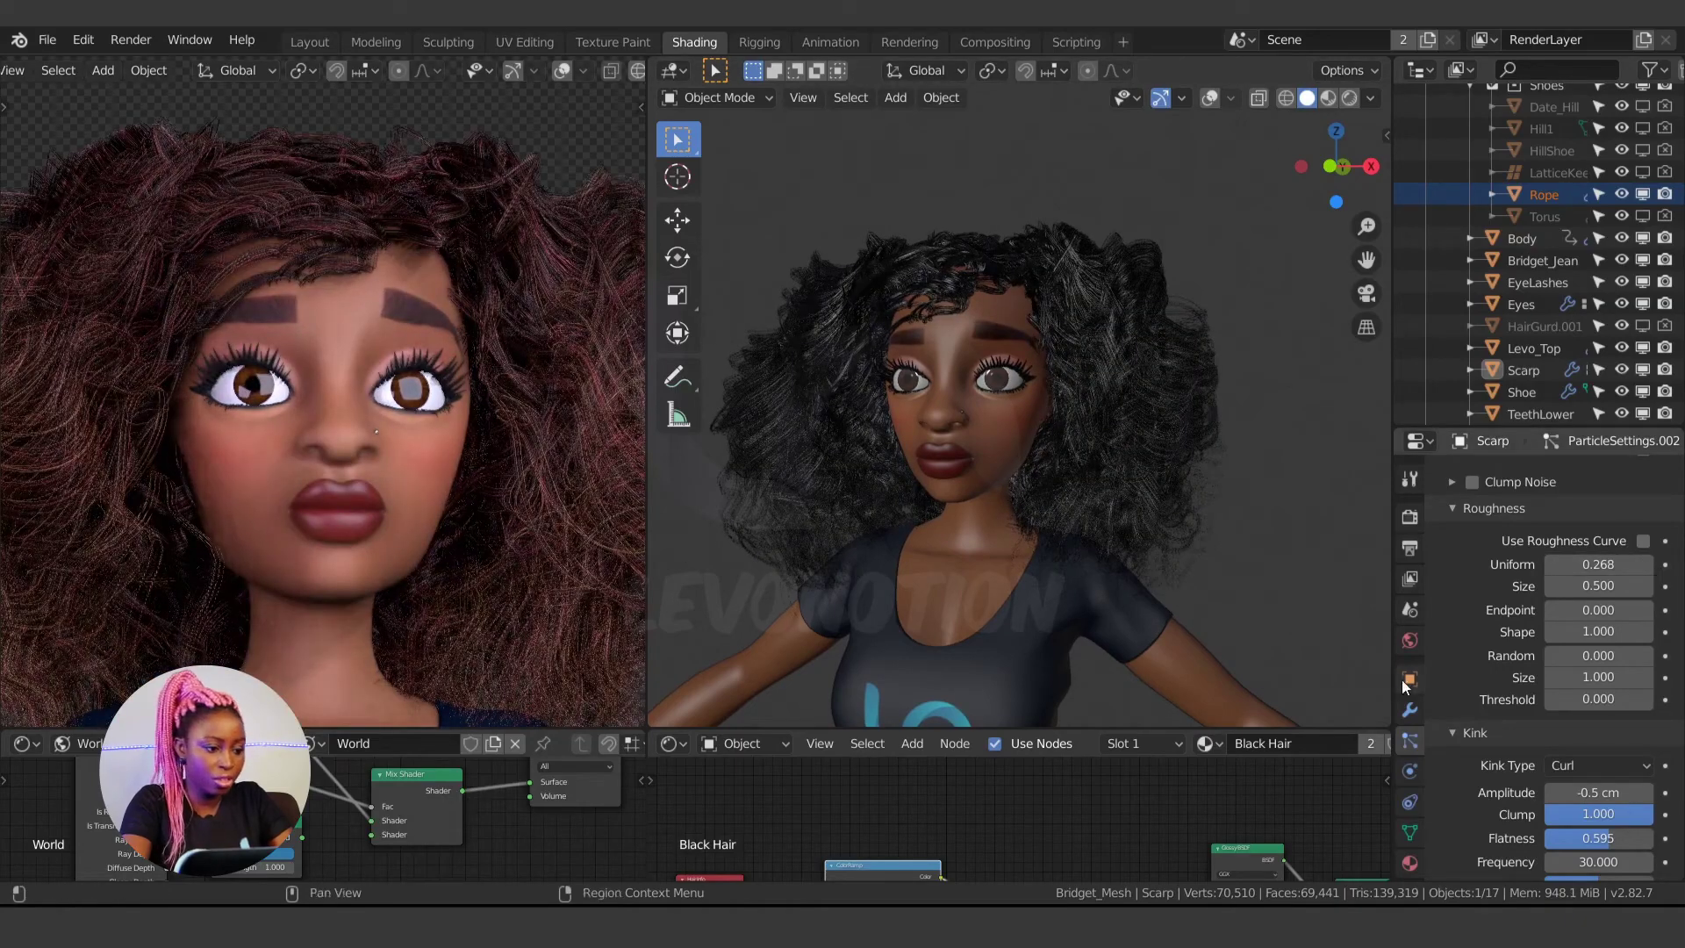
click(1580, 564)
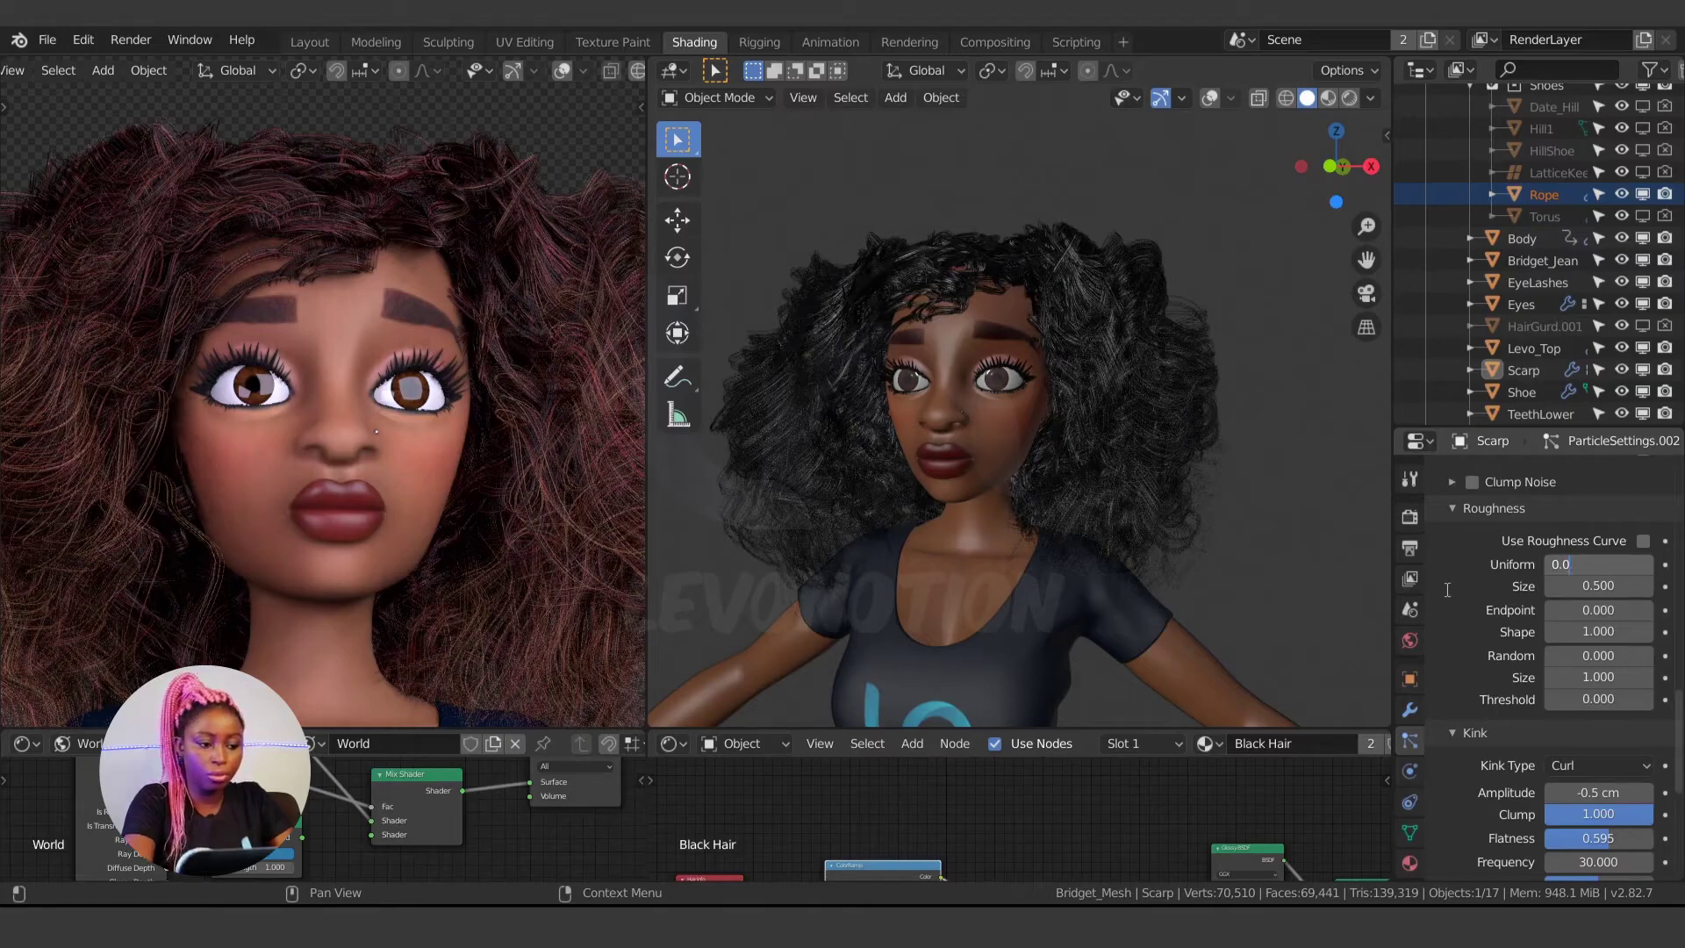
key(Return)
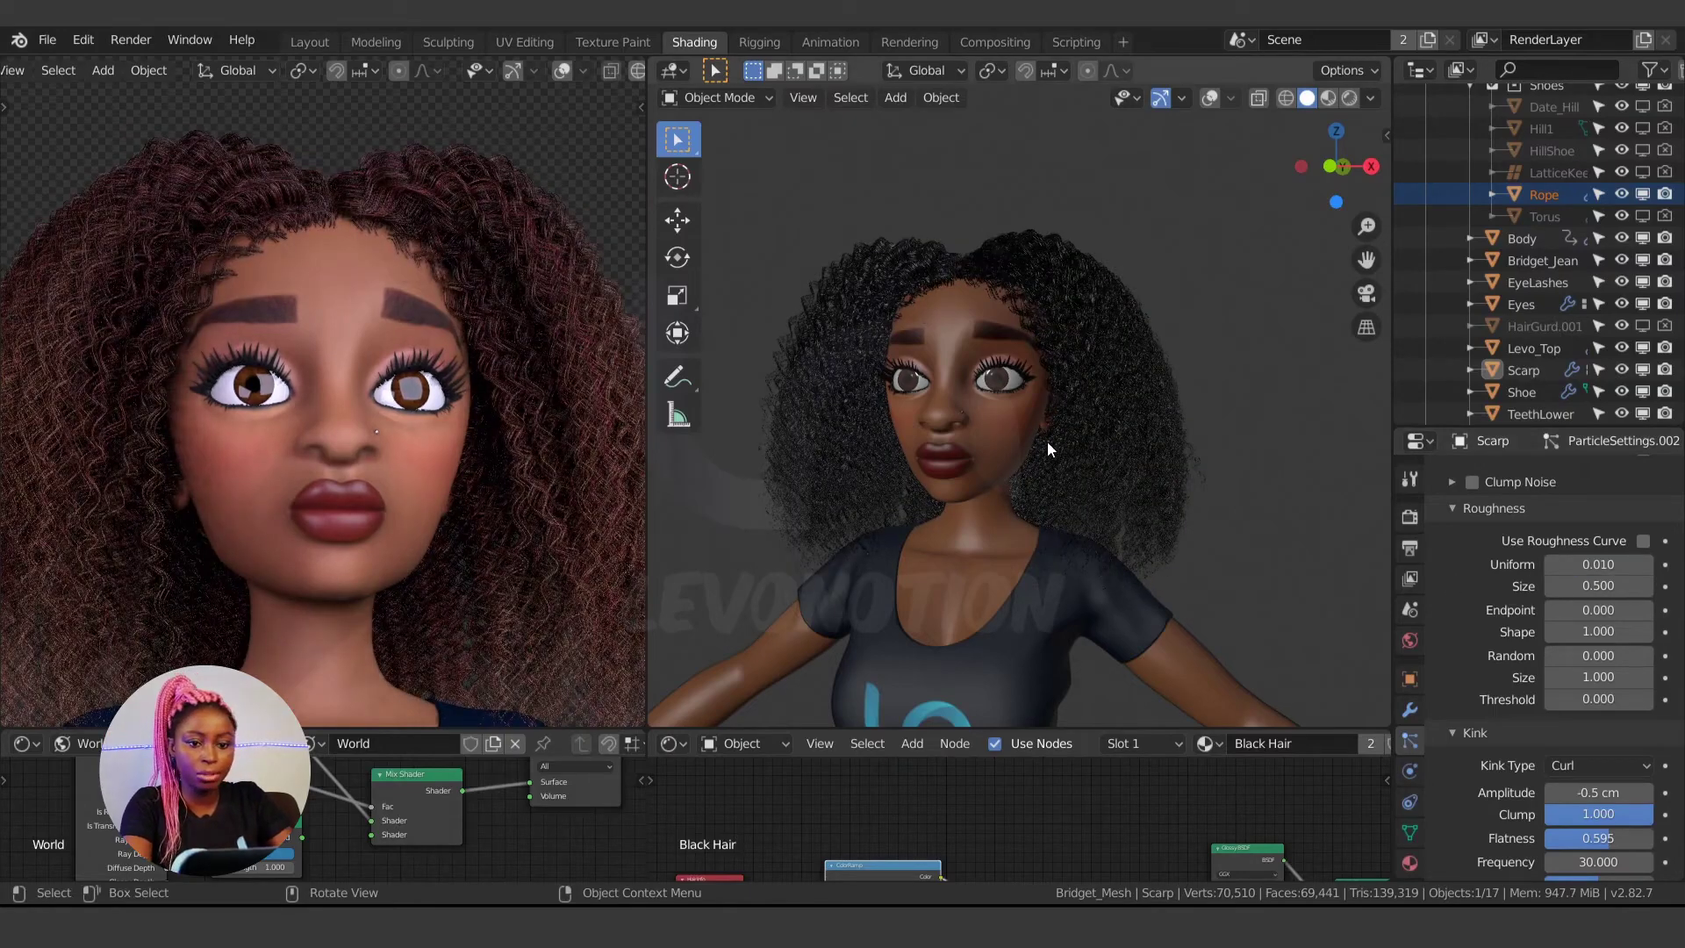
scroll(430, 337, down, 5)
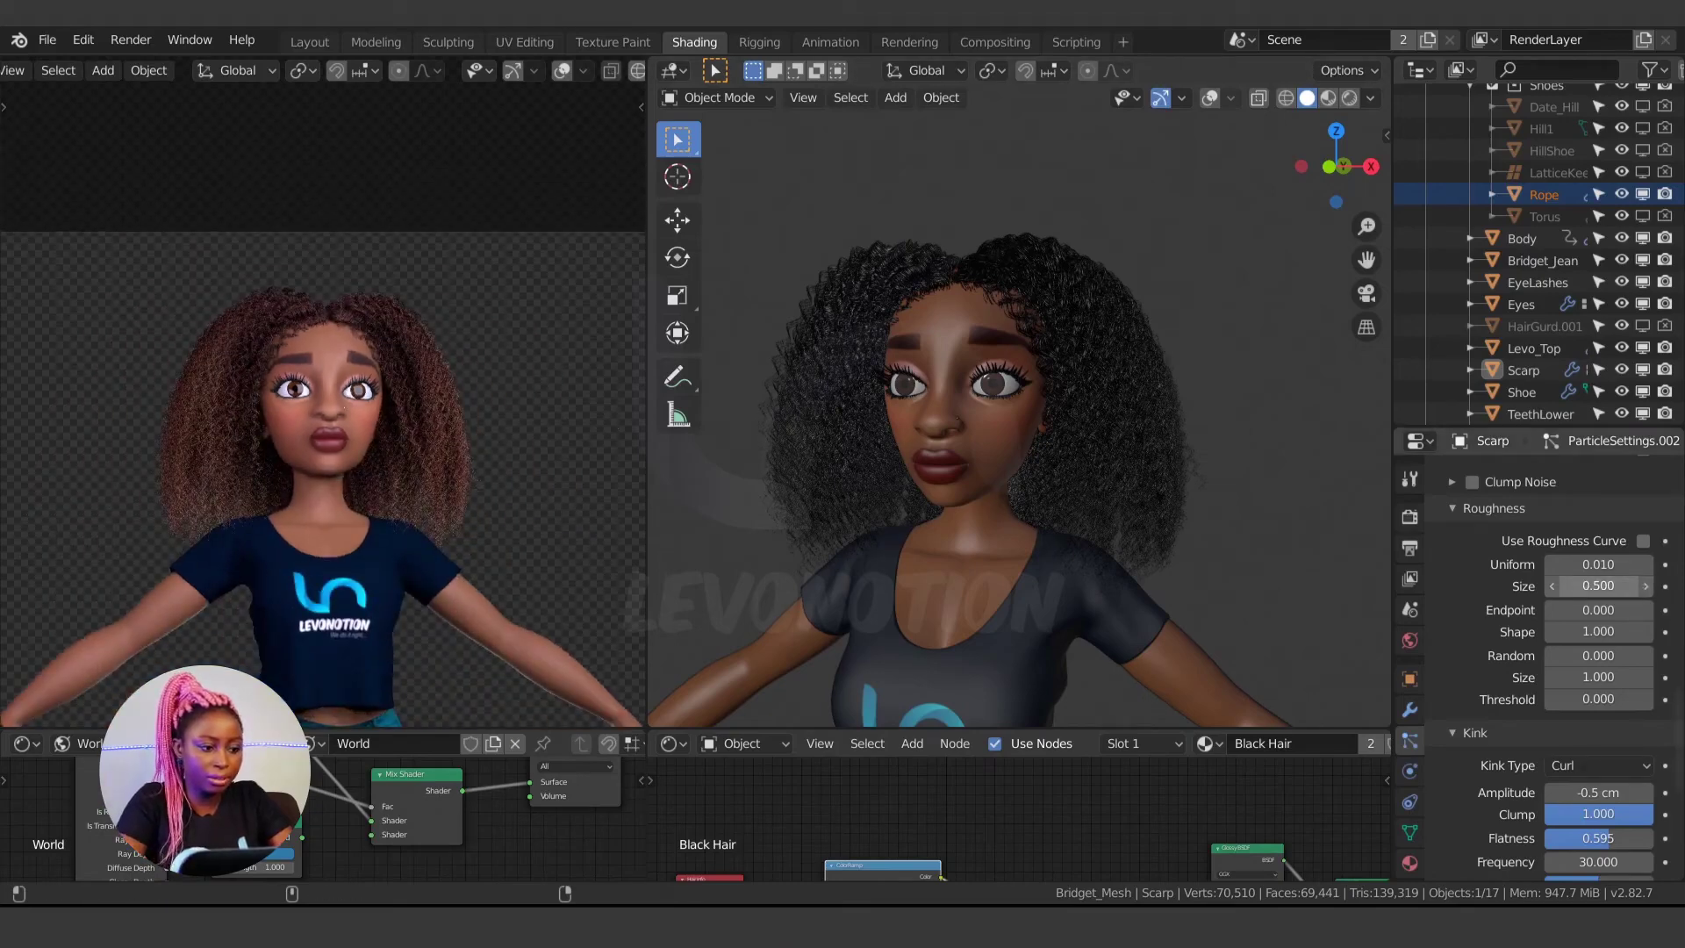
- Set the Uniform roughness Size to 0.505, the Endpoint roughness to 0.017 and its Shape to 9.7
drag(1598, 585, 1585, 582)
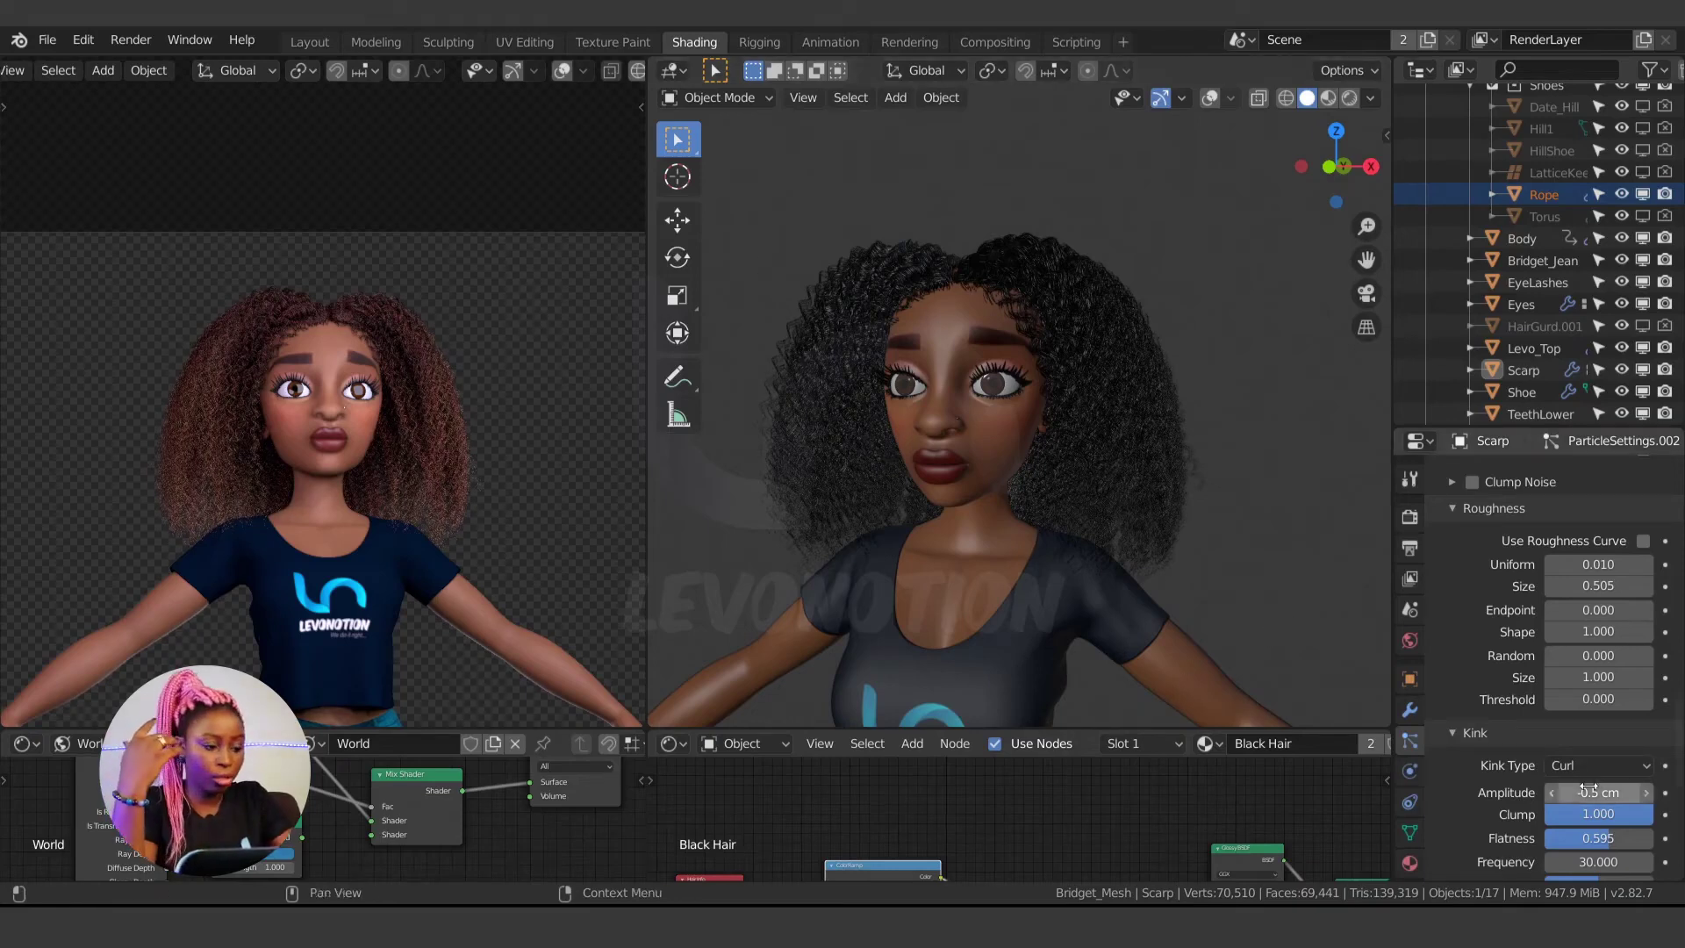
click(1572, 610)
text(0.0)
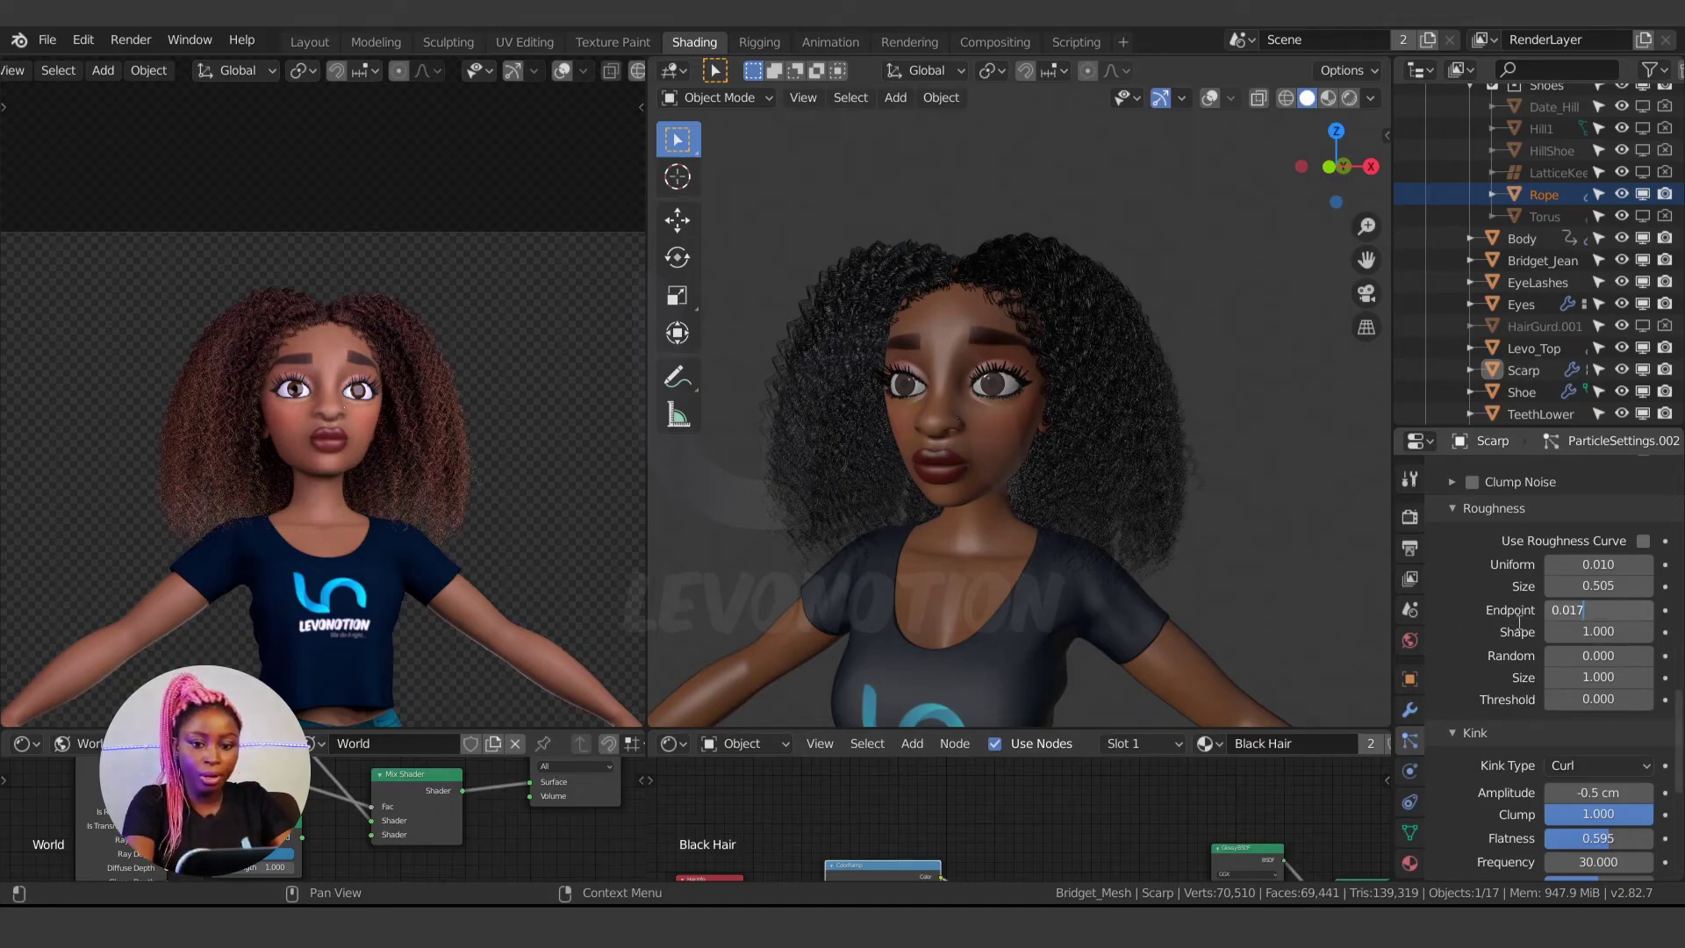
click(1598, 632)
text(1.0)
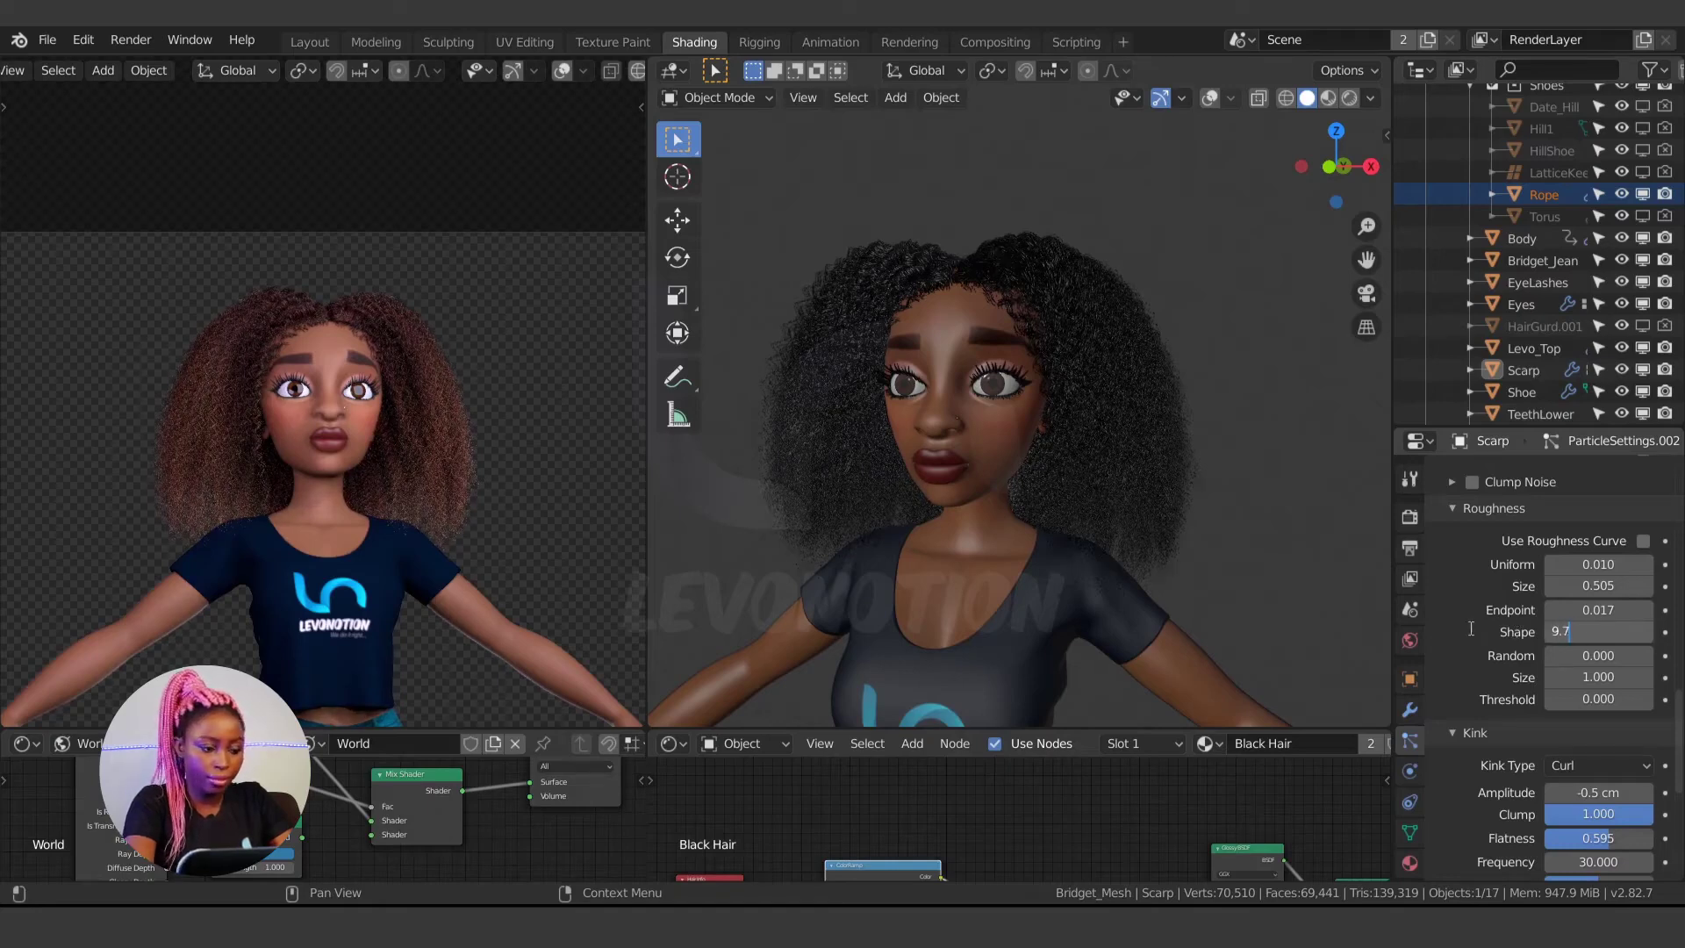
- Set the Random roughness to 0.1 with a Threshold of 0.9 and check the hair from the front
click(1599, 659)
text(0)
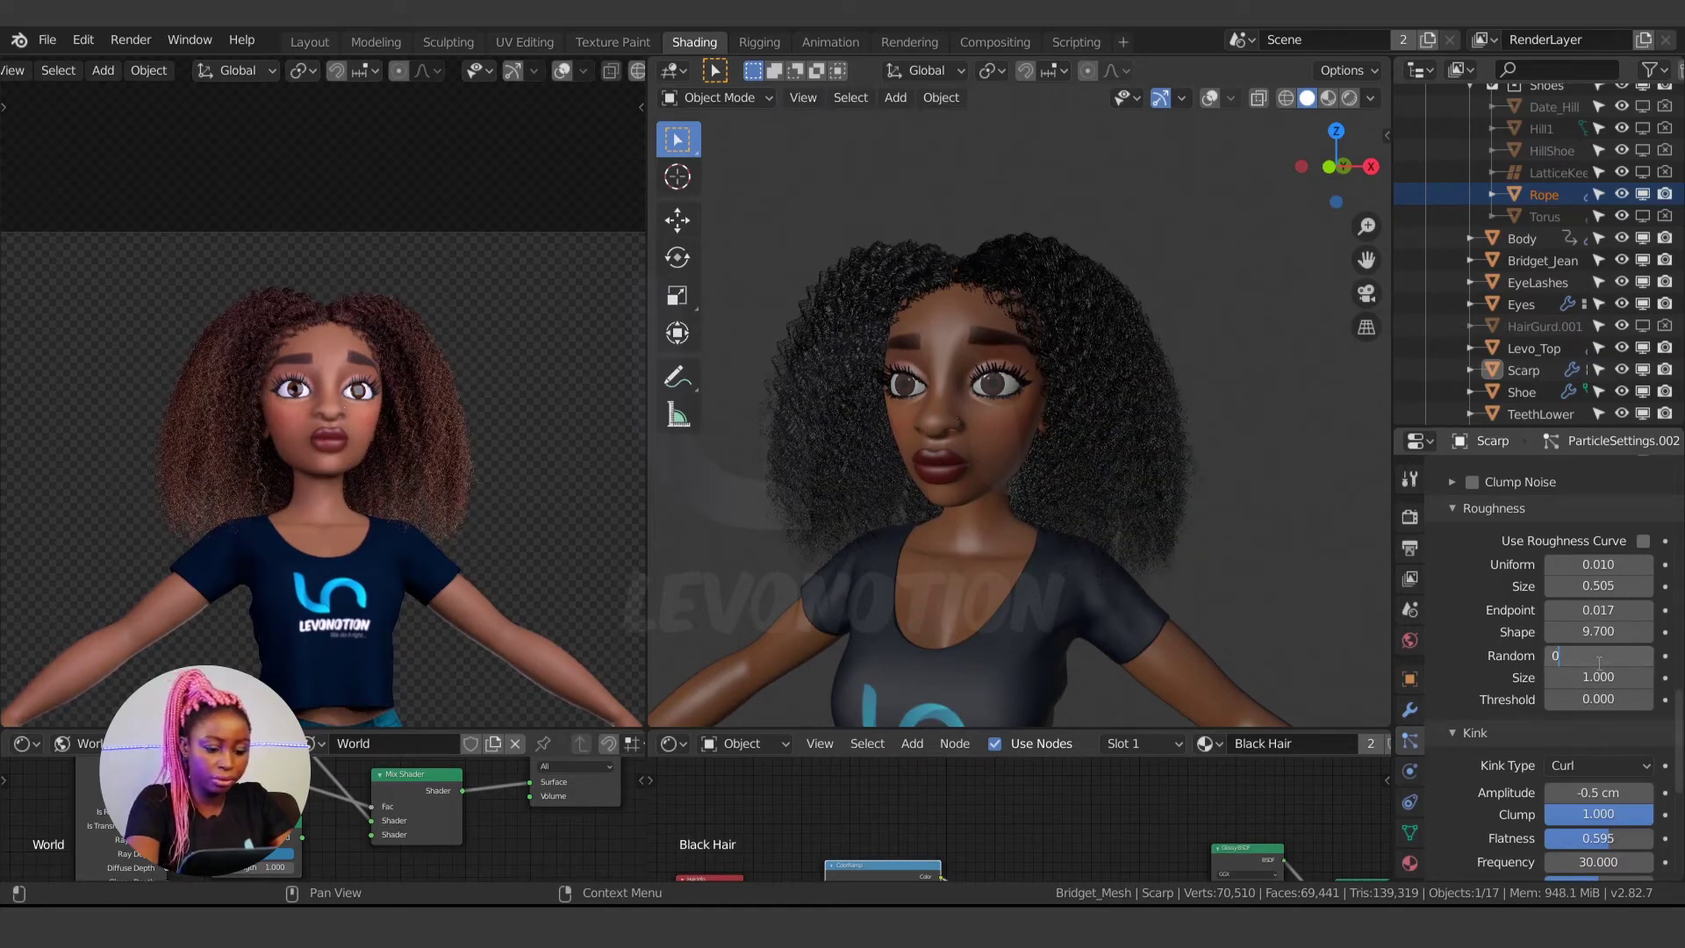
text(.1)
key(Return)
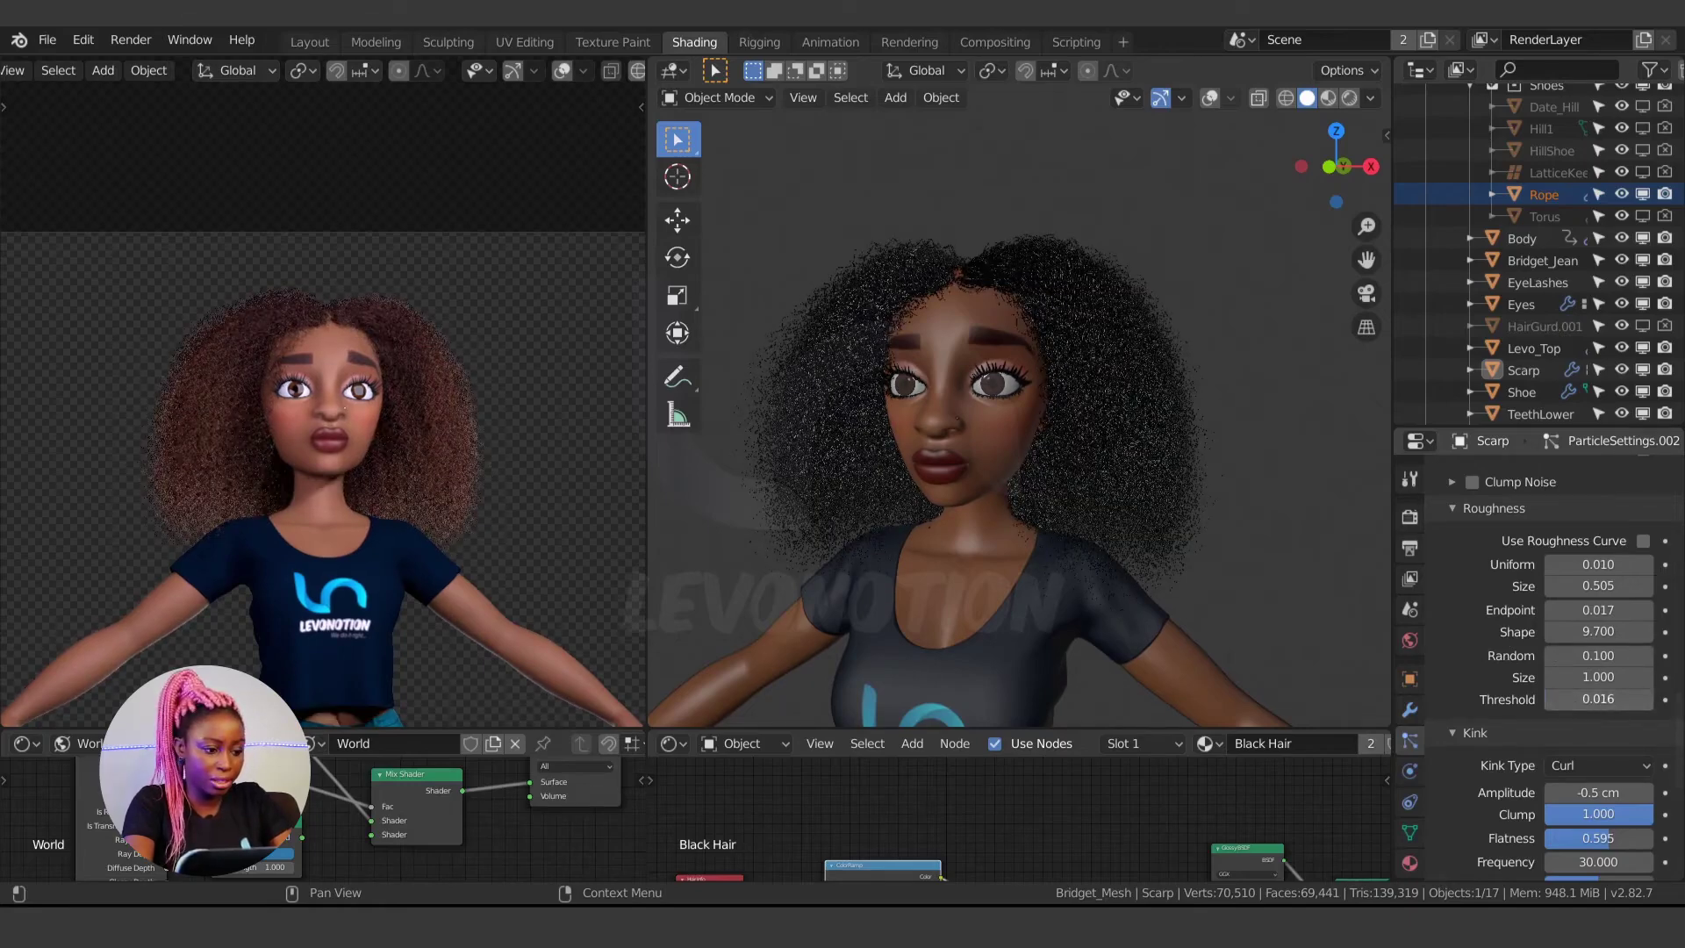
mouse_move(1598, 699)
mouse_down()
mouse_move(1637, 698)
mouse_move(1571, 706)
mouse_up()
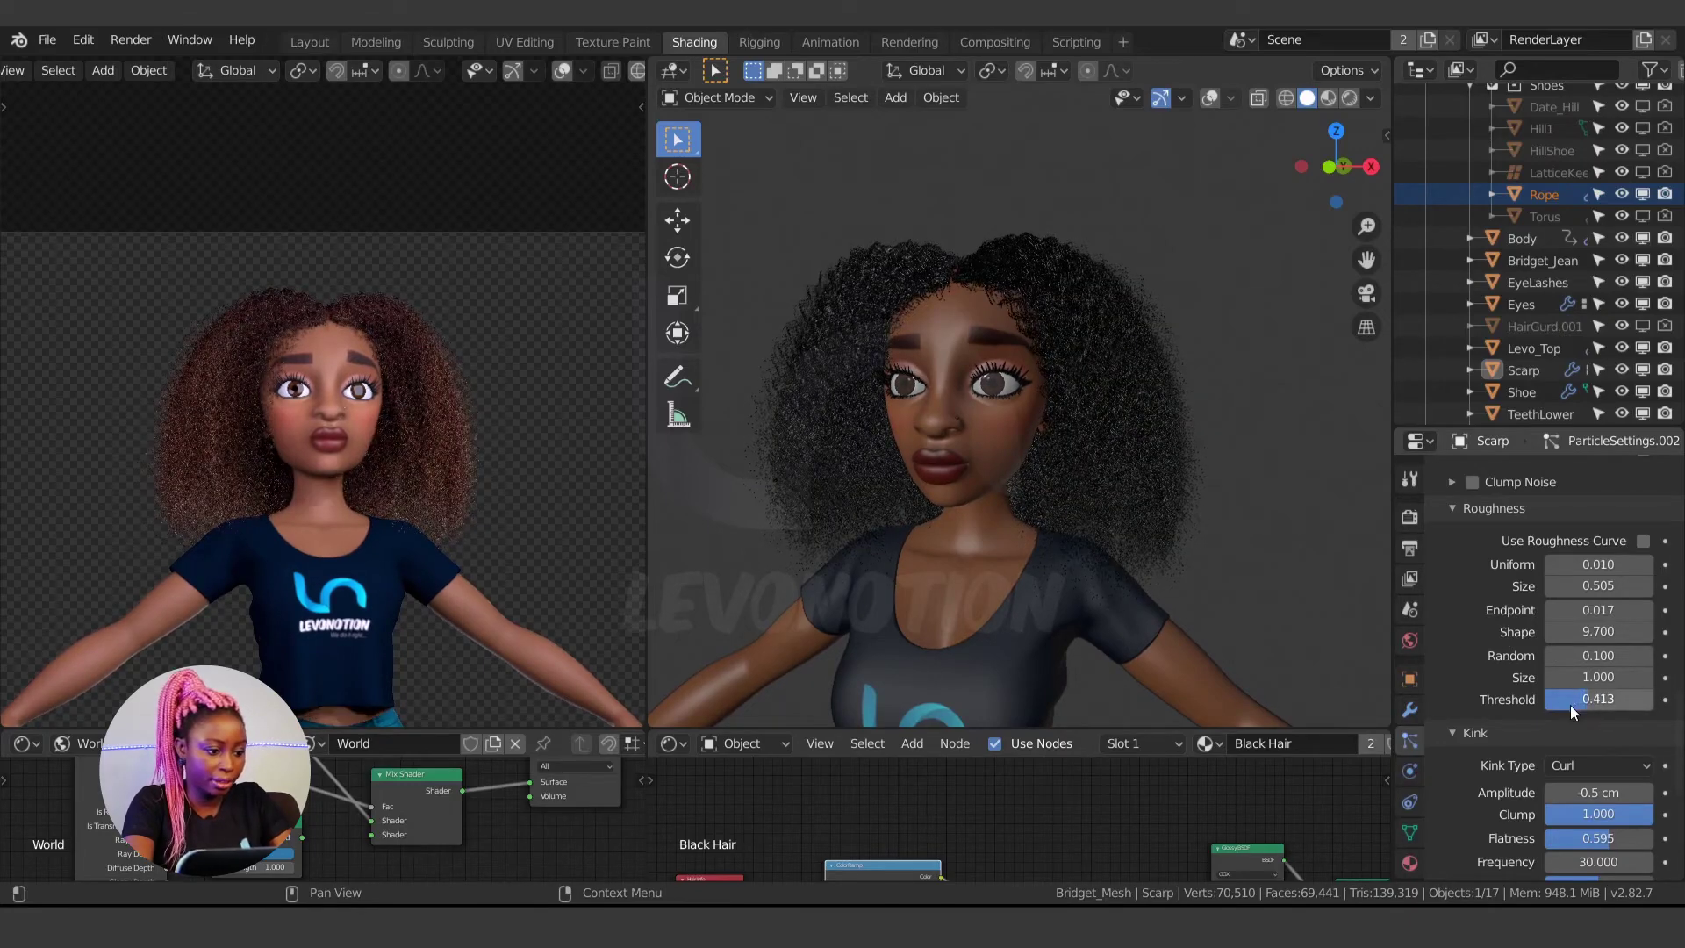
click(1571, 706)
text(.9)
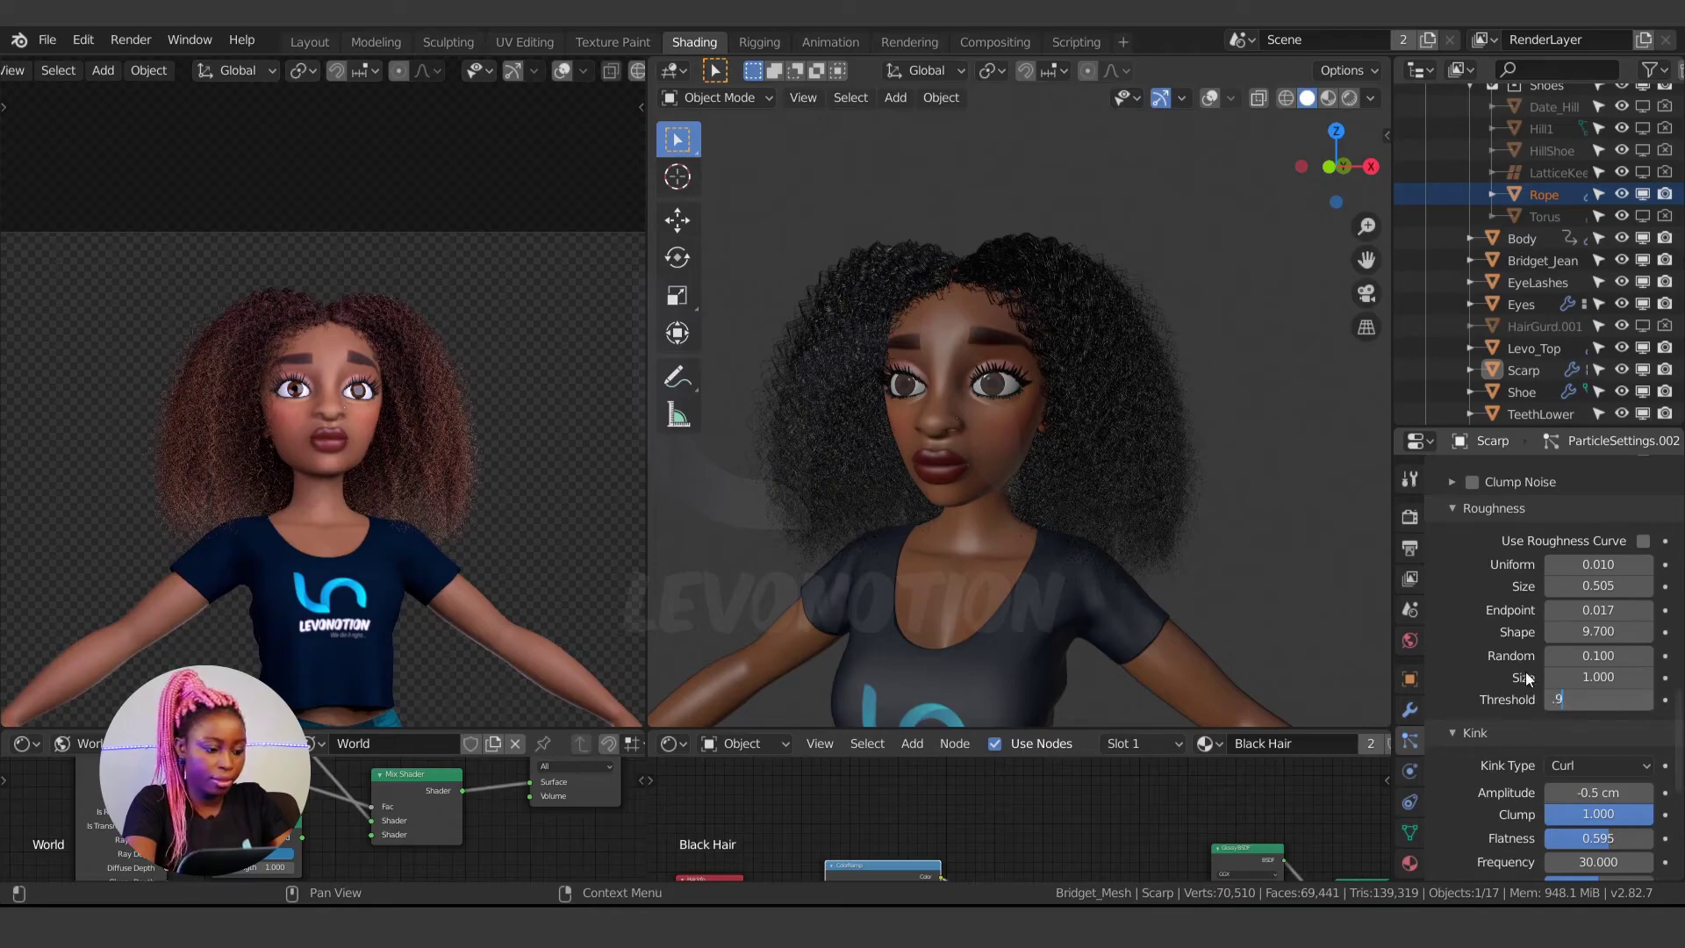
text(.9)
key(Return)
middle_drag(945, 393, 1019, 453)
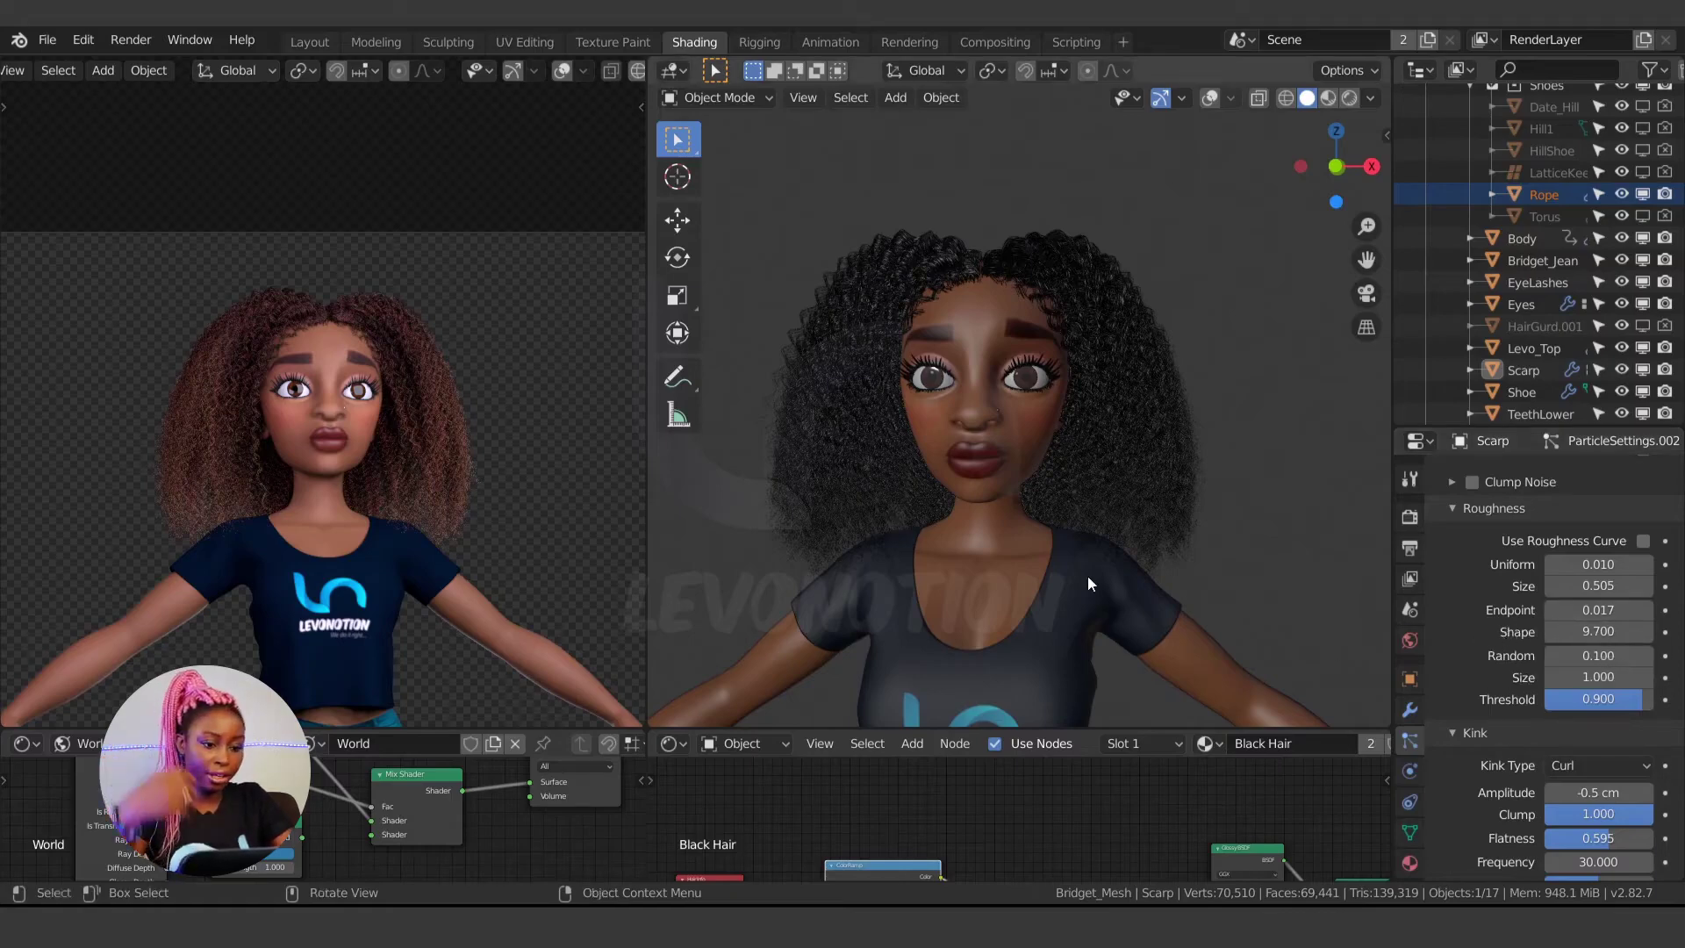
- Try an Endpoint roughness of 0.303 on the hair and undo it
scroll(1087, 576, up, 1)
drag(1579, 611, 1632, 610)
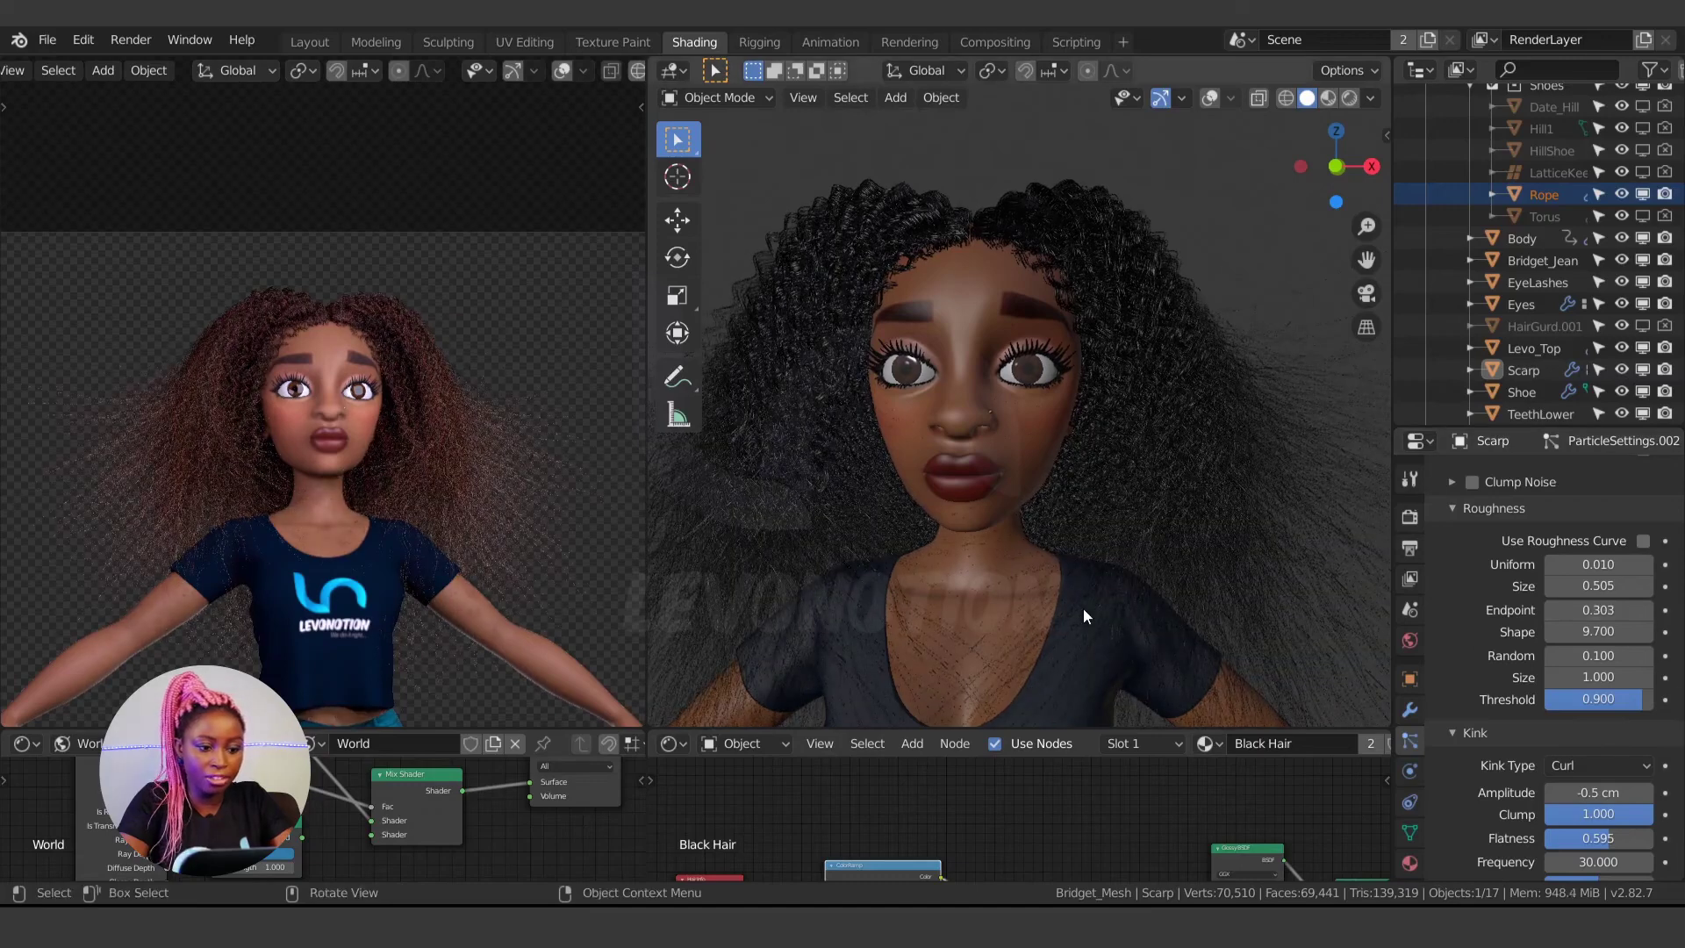
key(ctrl)
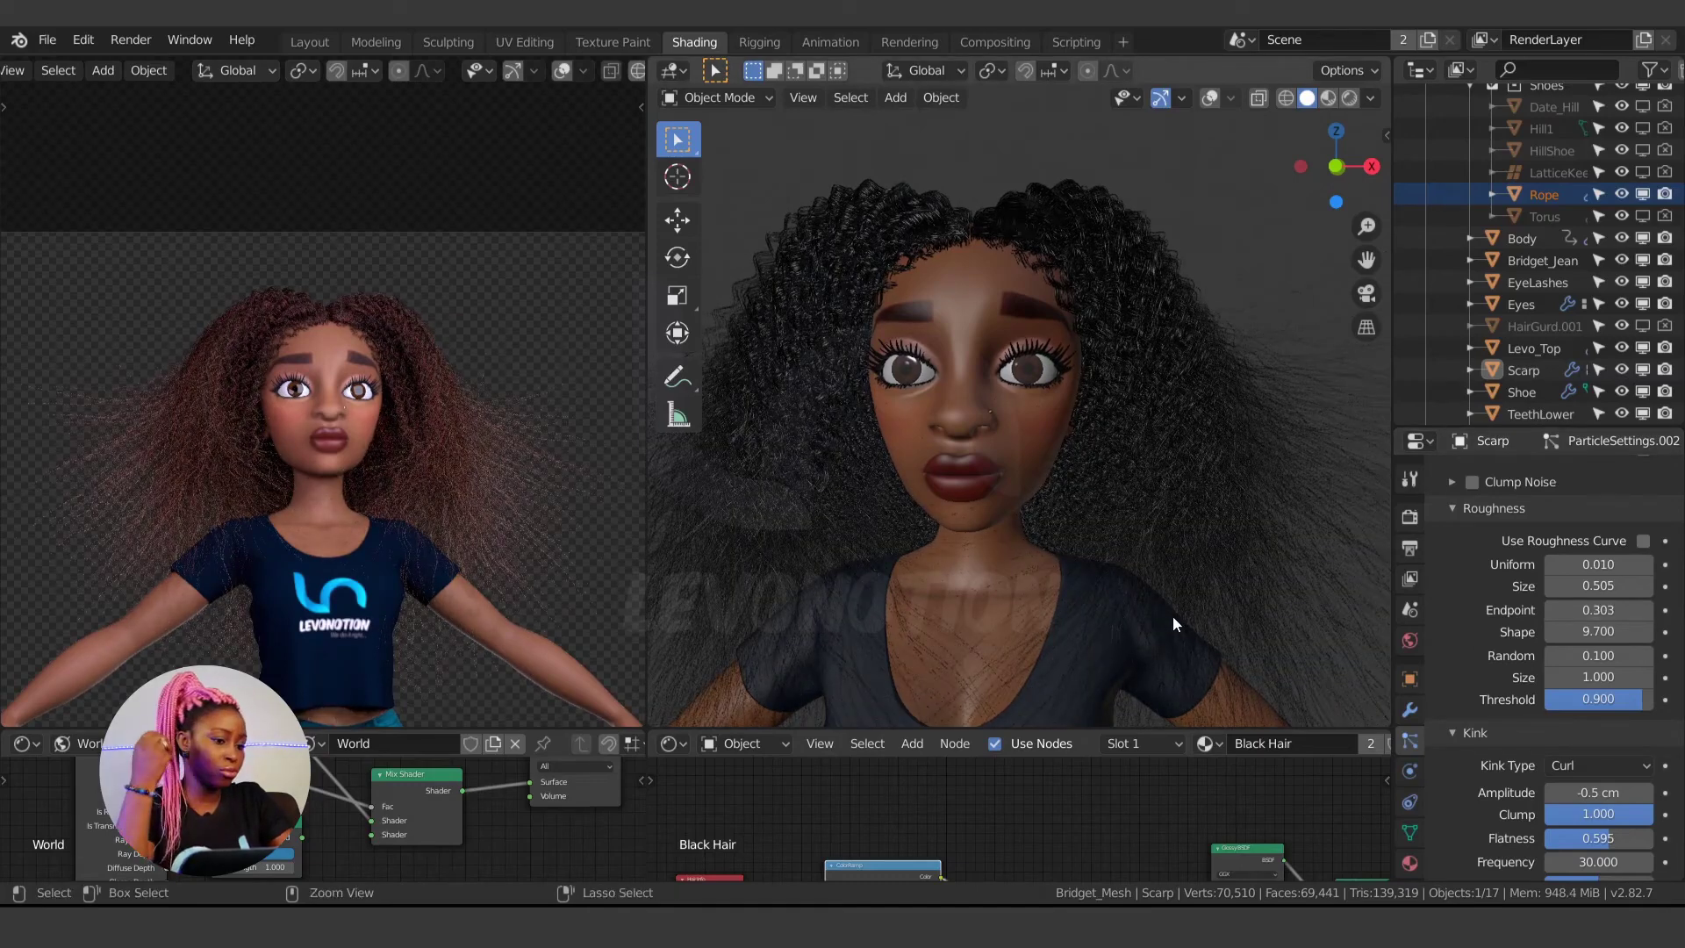
key(ctrl+z)
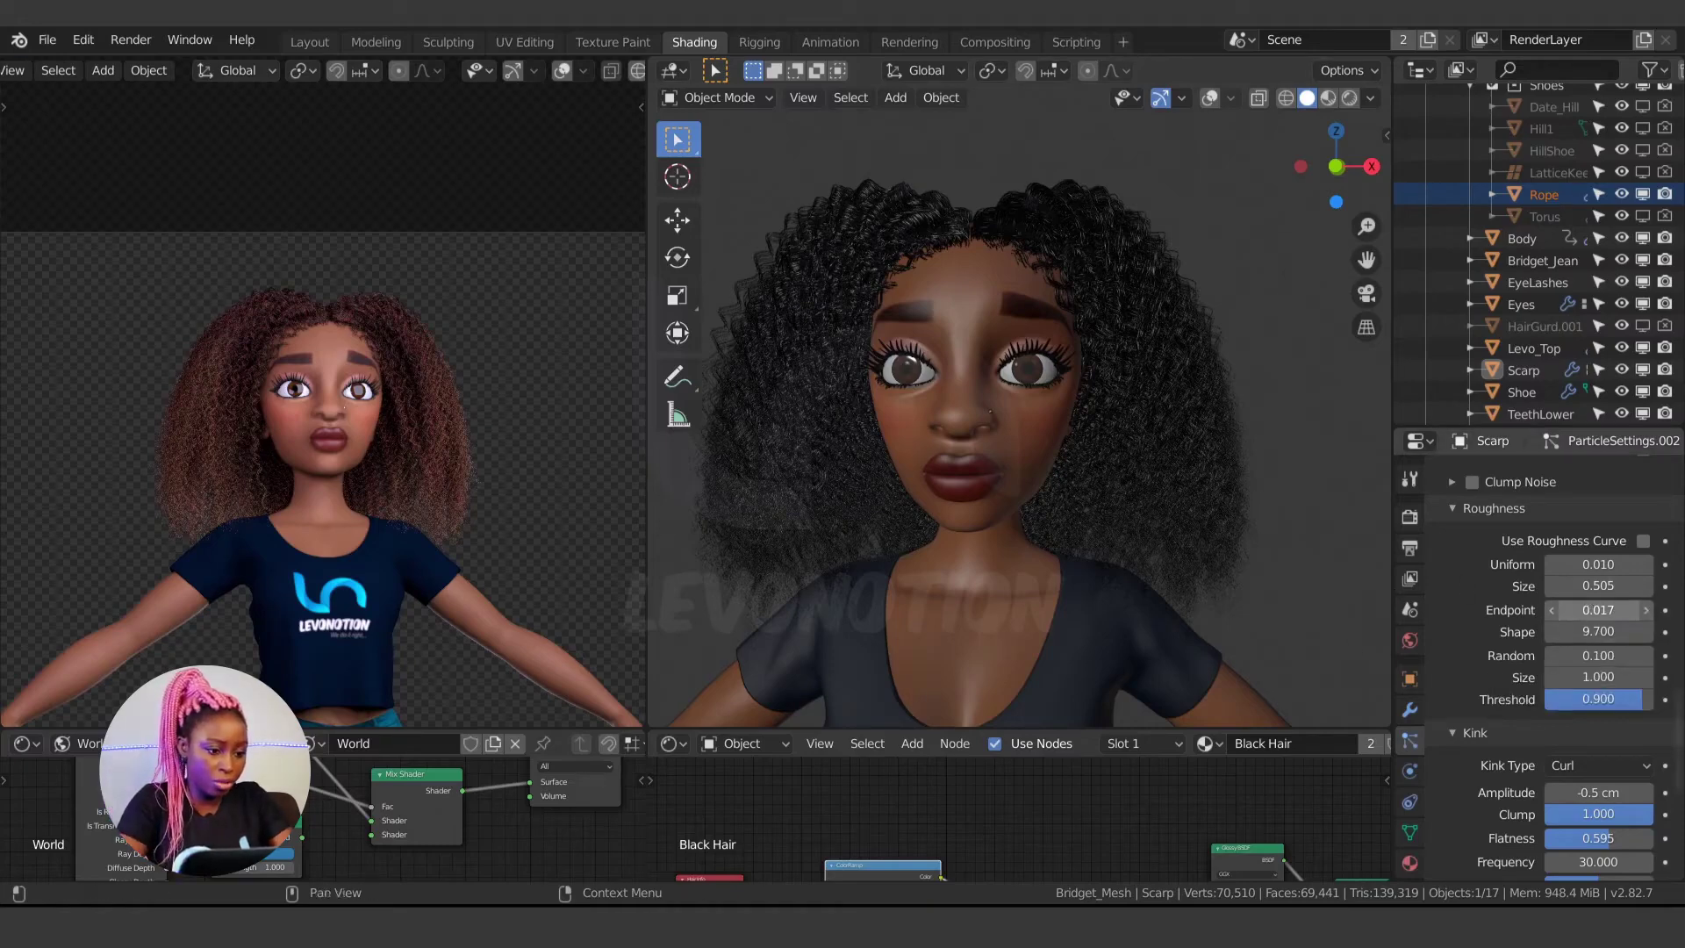
- Set the Endpoint roughness to 0.129 with a Shape of 2.1 and check the hair in both views
drag(1597, 609, 1610, 610)
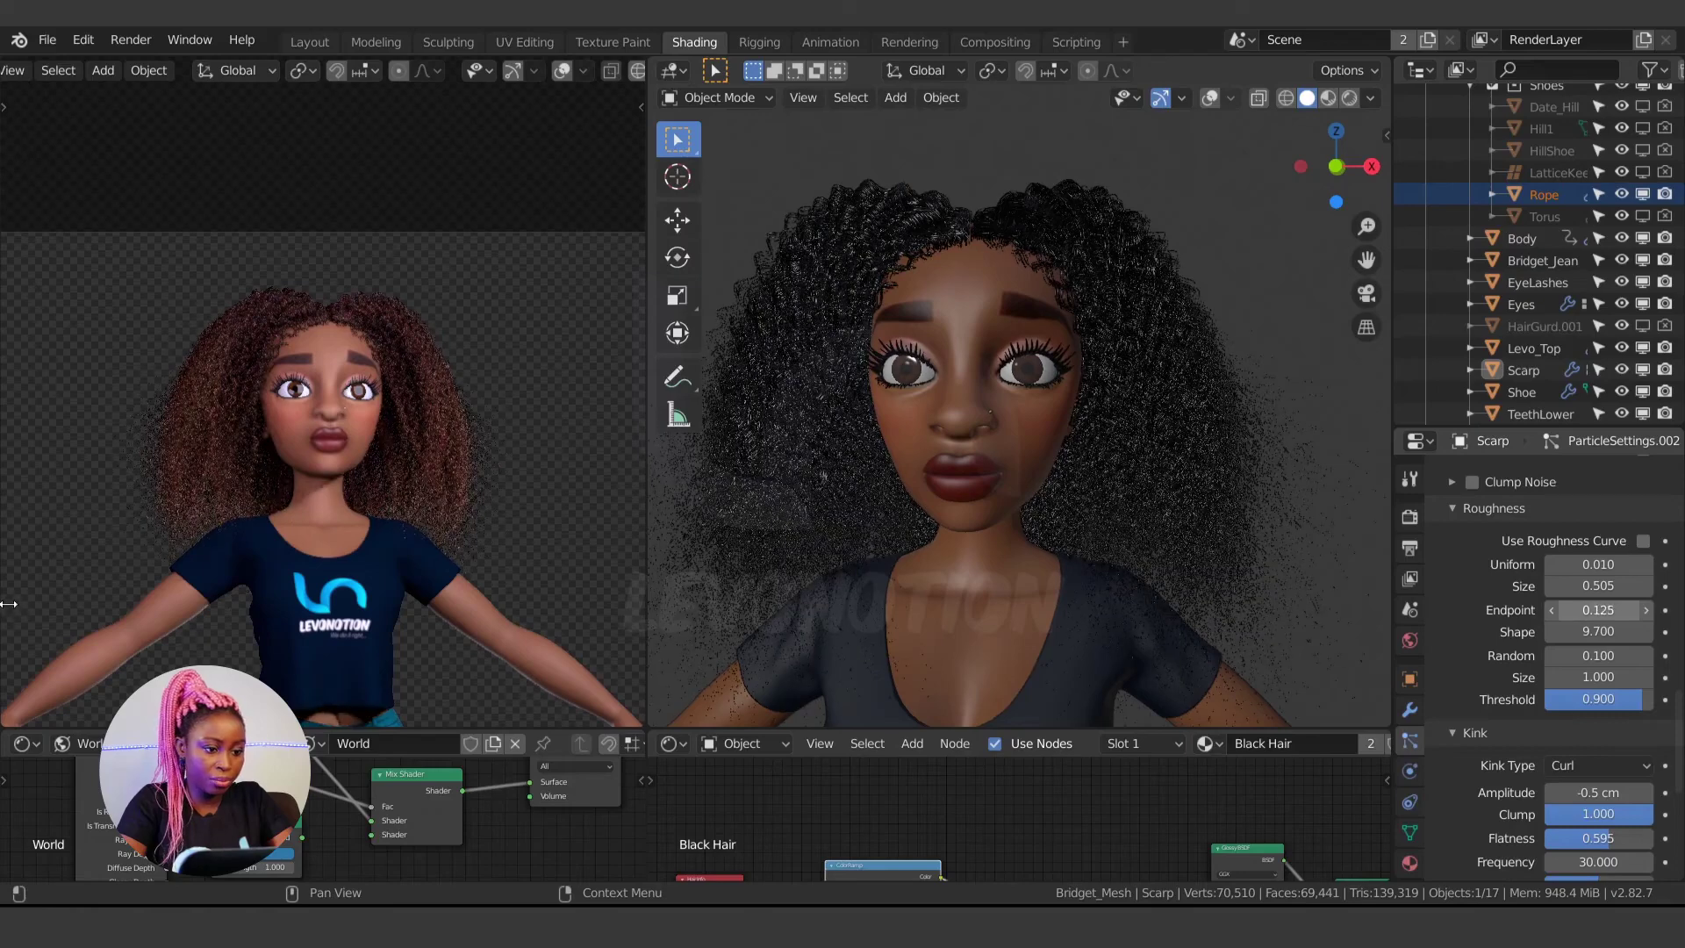
drag(1597, 610, 1634, 632)
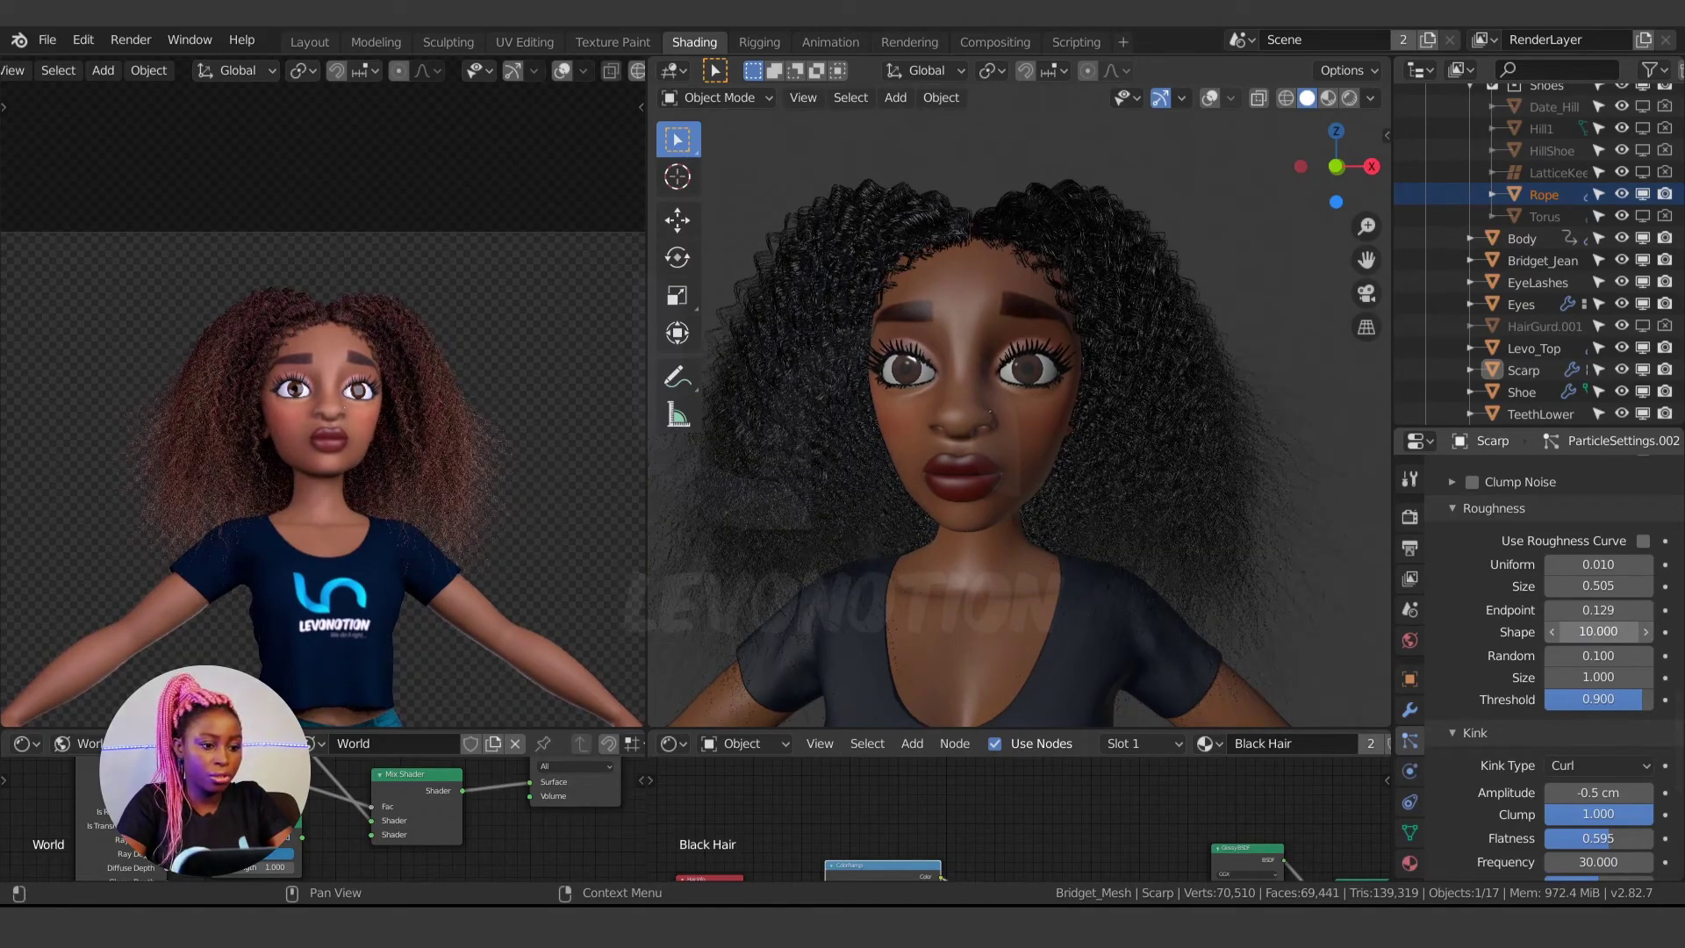
drag(1634, 632, 1574, 631)
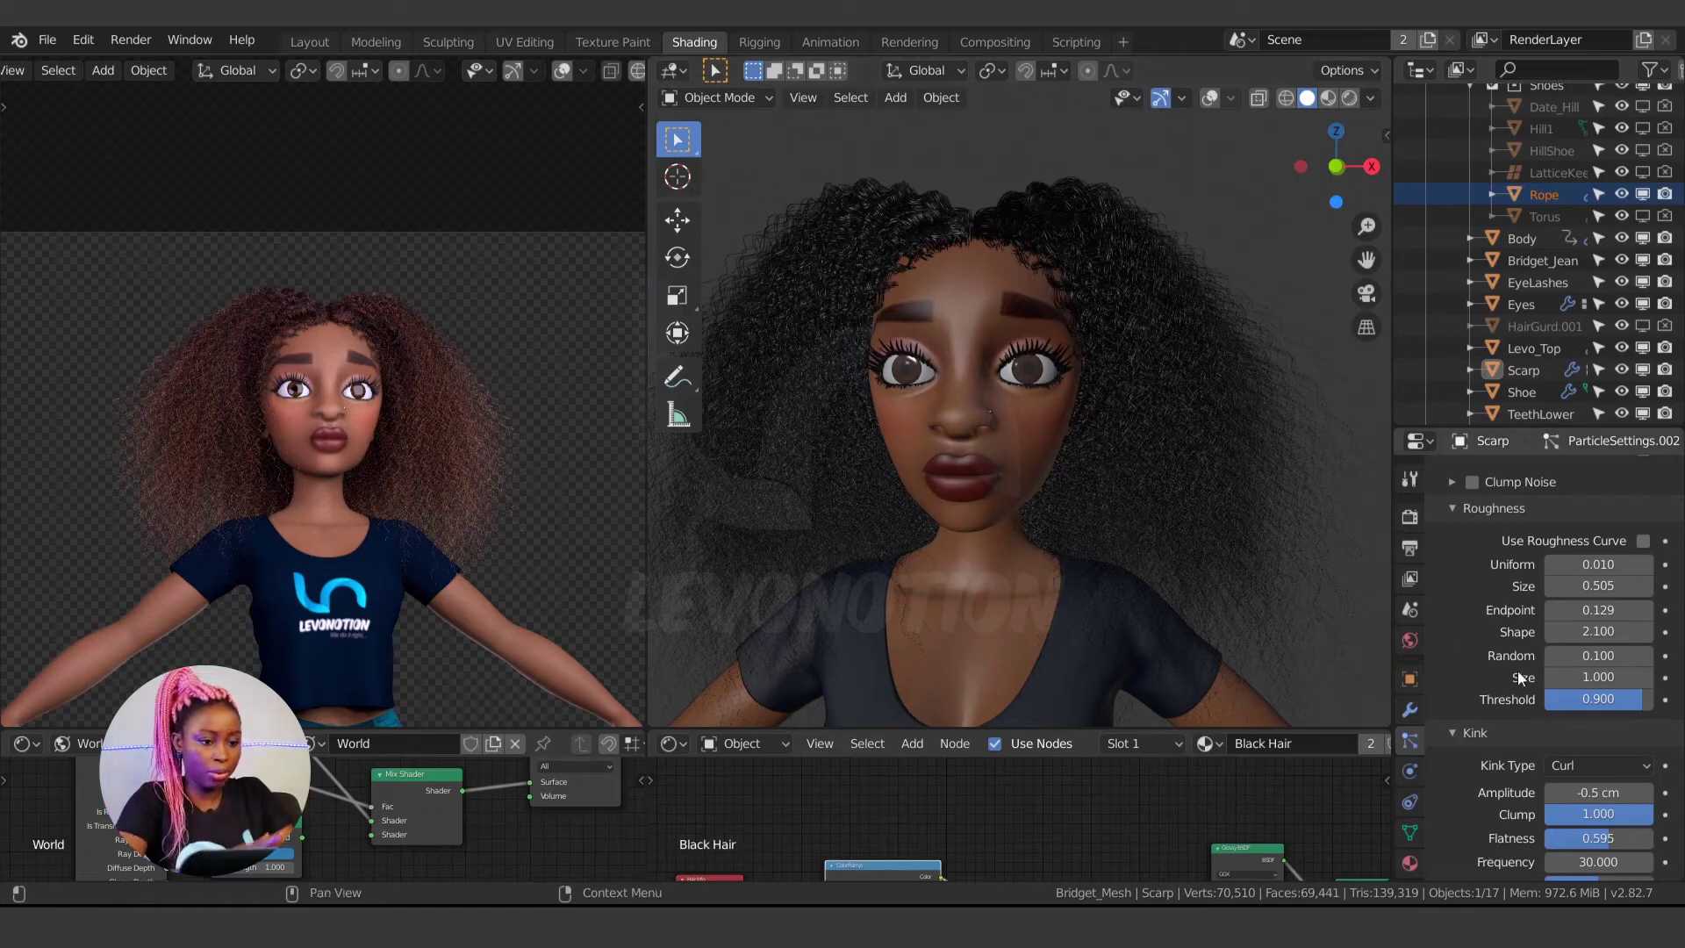
scroll(449, 476, down, 2)
scroll(386, 451, up, 2)
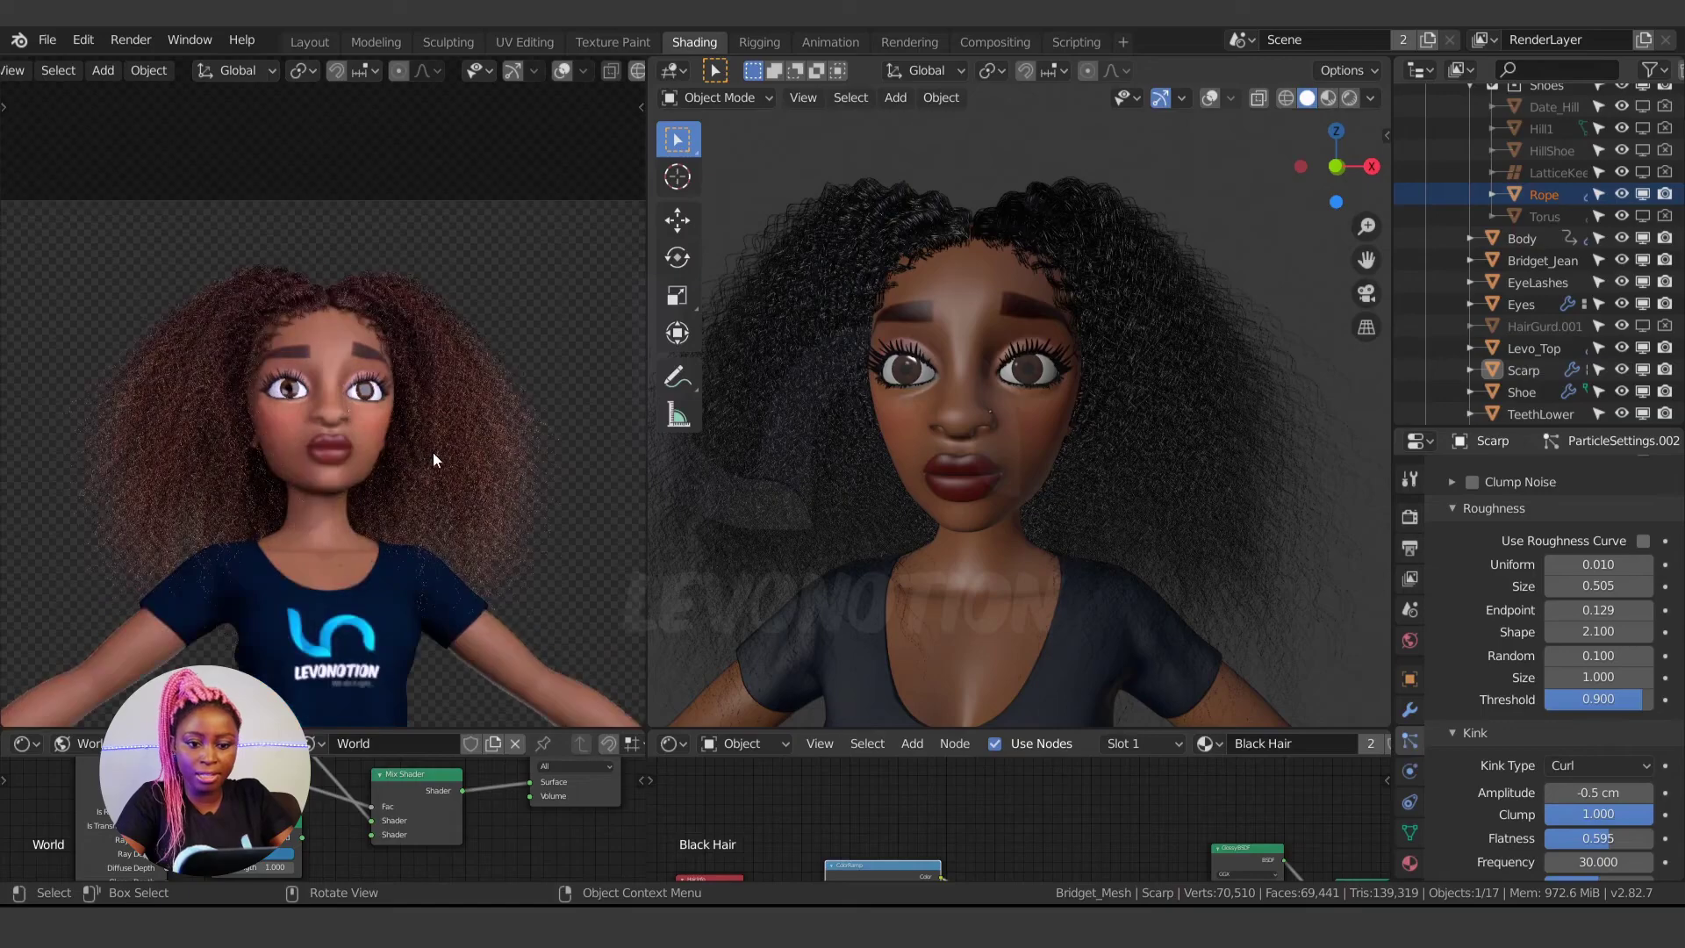
middle_drag(1091, 521, 1197, 488)
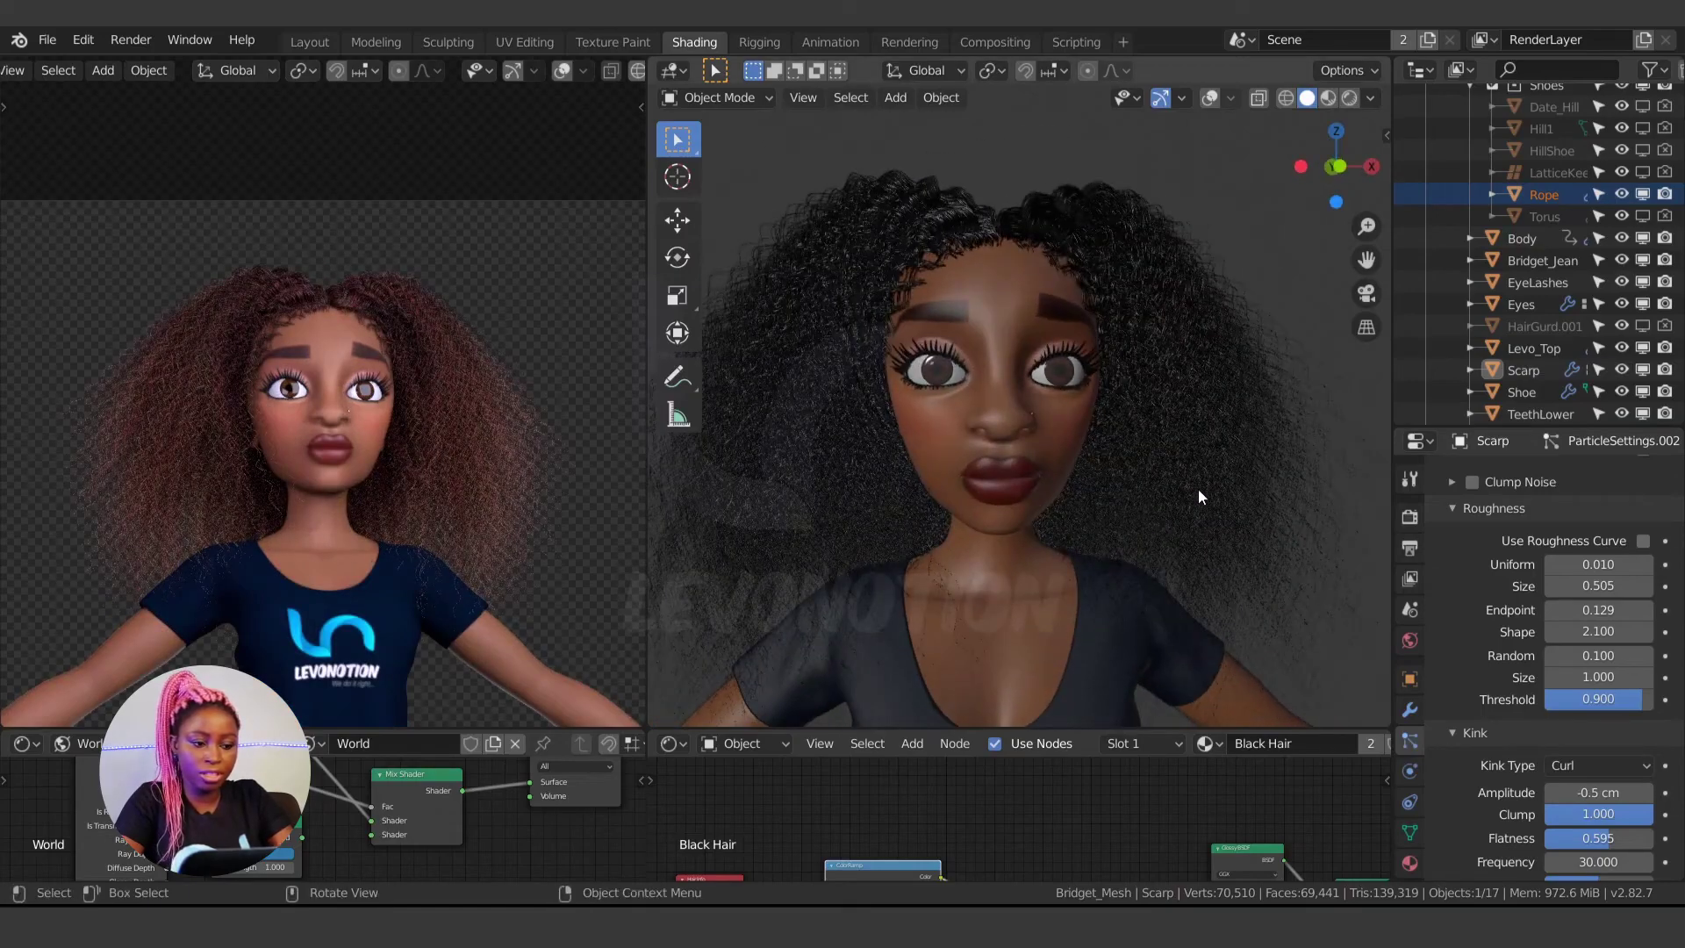
scroll(1007, 541, down, 2)
middle_drag(1007, 540, 1044, 537)
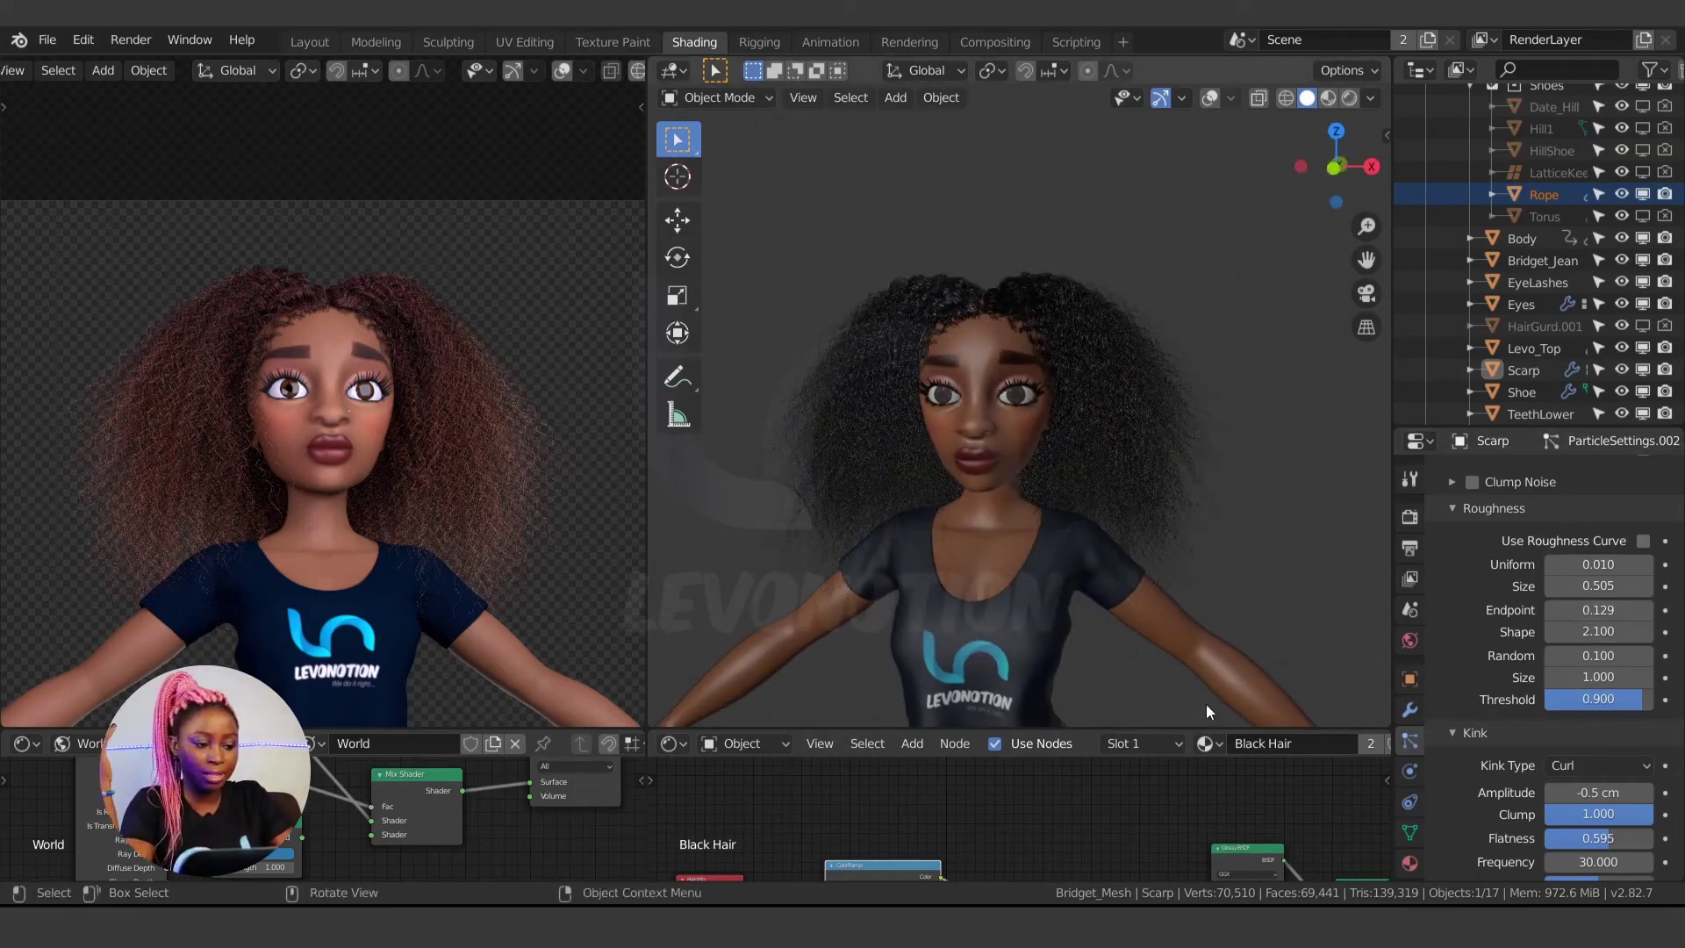
scroll(904, 345, up, 2)
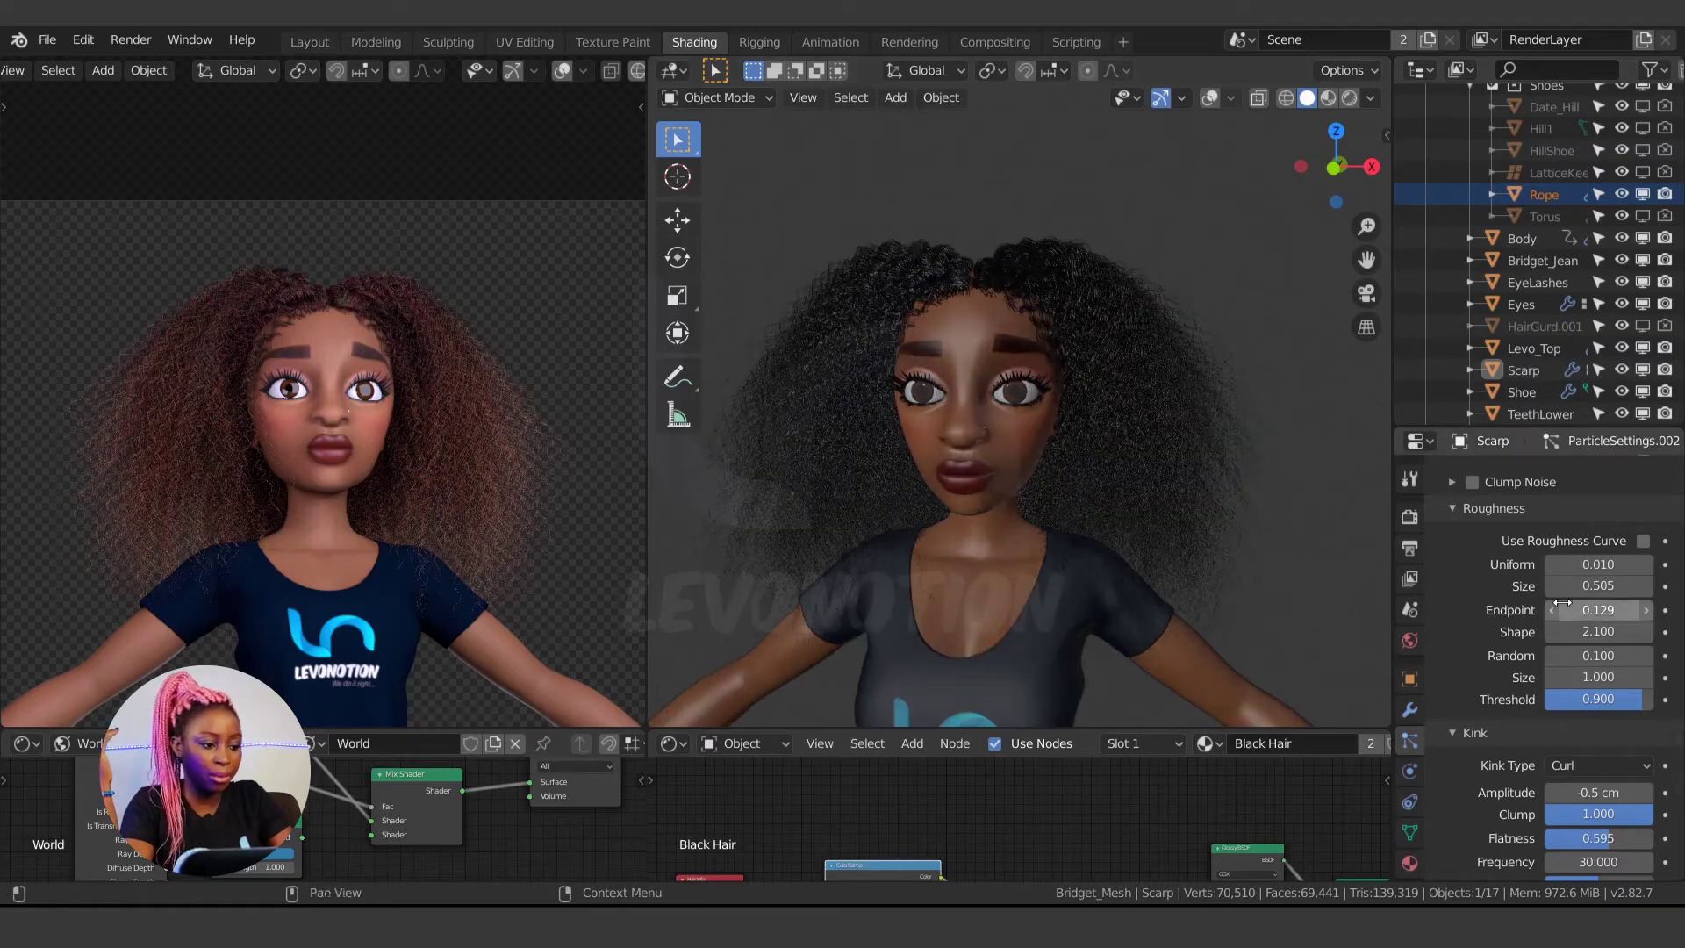
- Set the Random roughness to 0.317, comparing it with a trial value of 1.0, and lower its Threshold to 0
mouse_move(1597, 656)
mouse_down()
mouse_move(1648, 656)
mouse_move(1585, 653)
mouse_move(1593, 676)
mouse_move(1668, 677)
mouse_move(1593, 676)
mouse_up()
right_click(1582, 677)
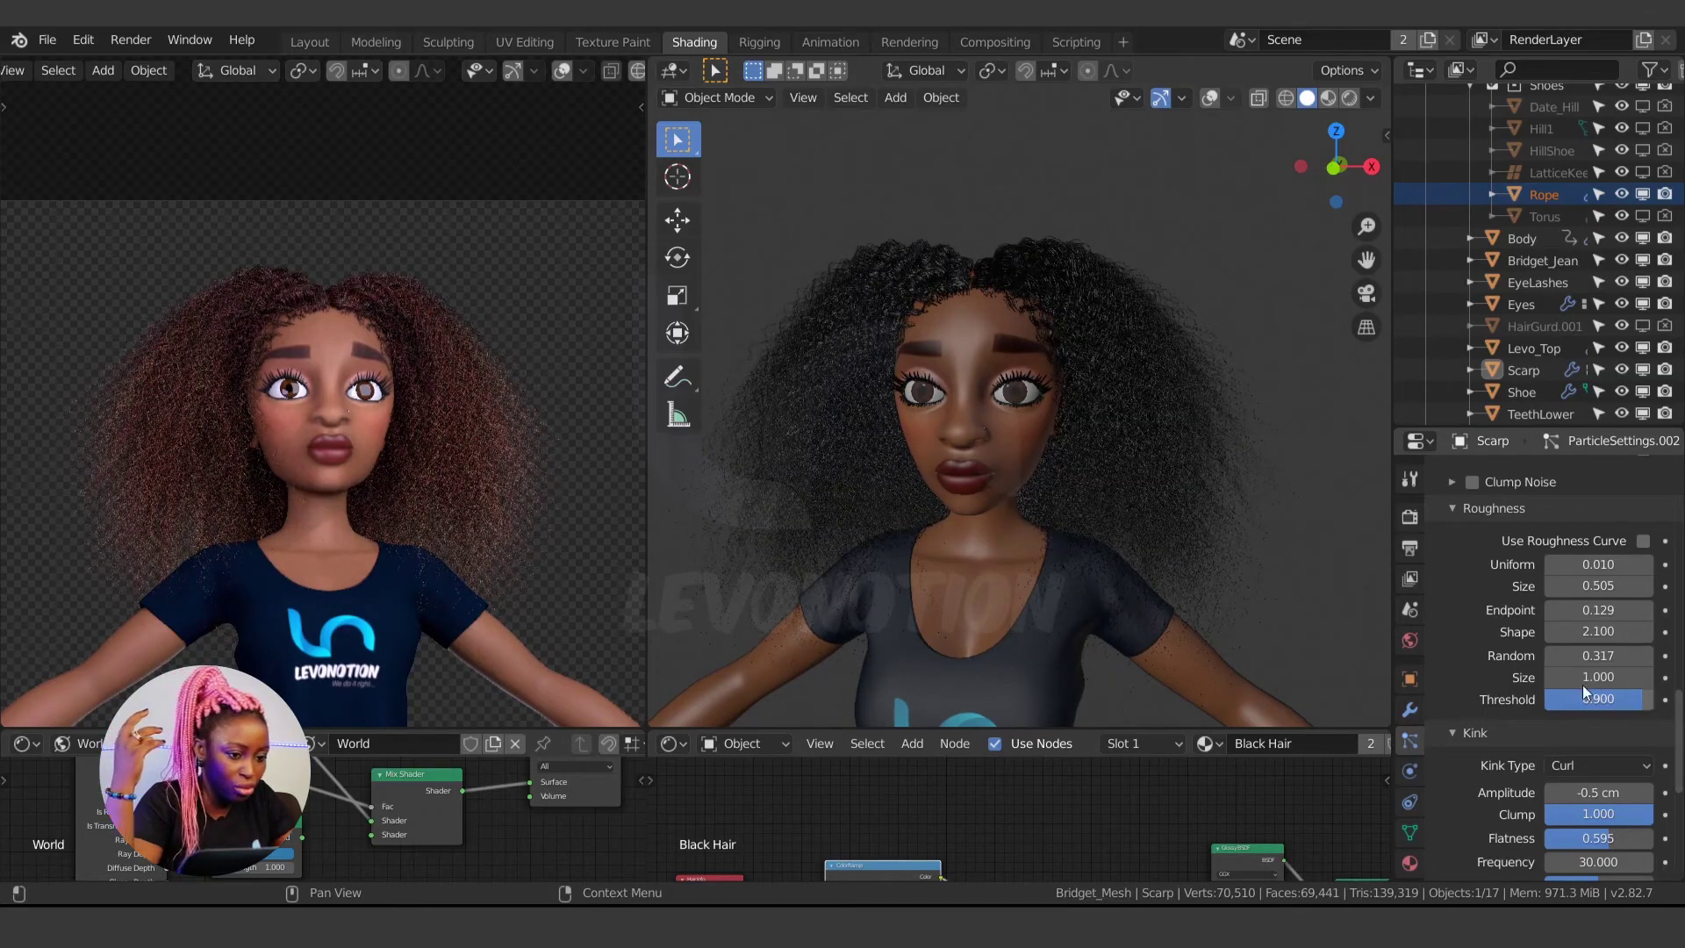
scroll(1563, 663, up, 1)
click(1593, 693)
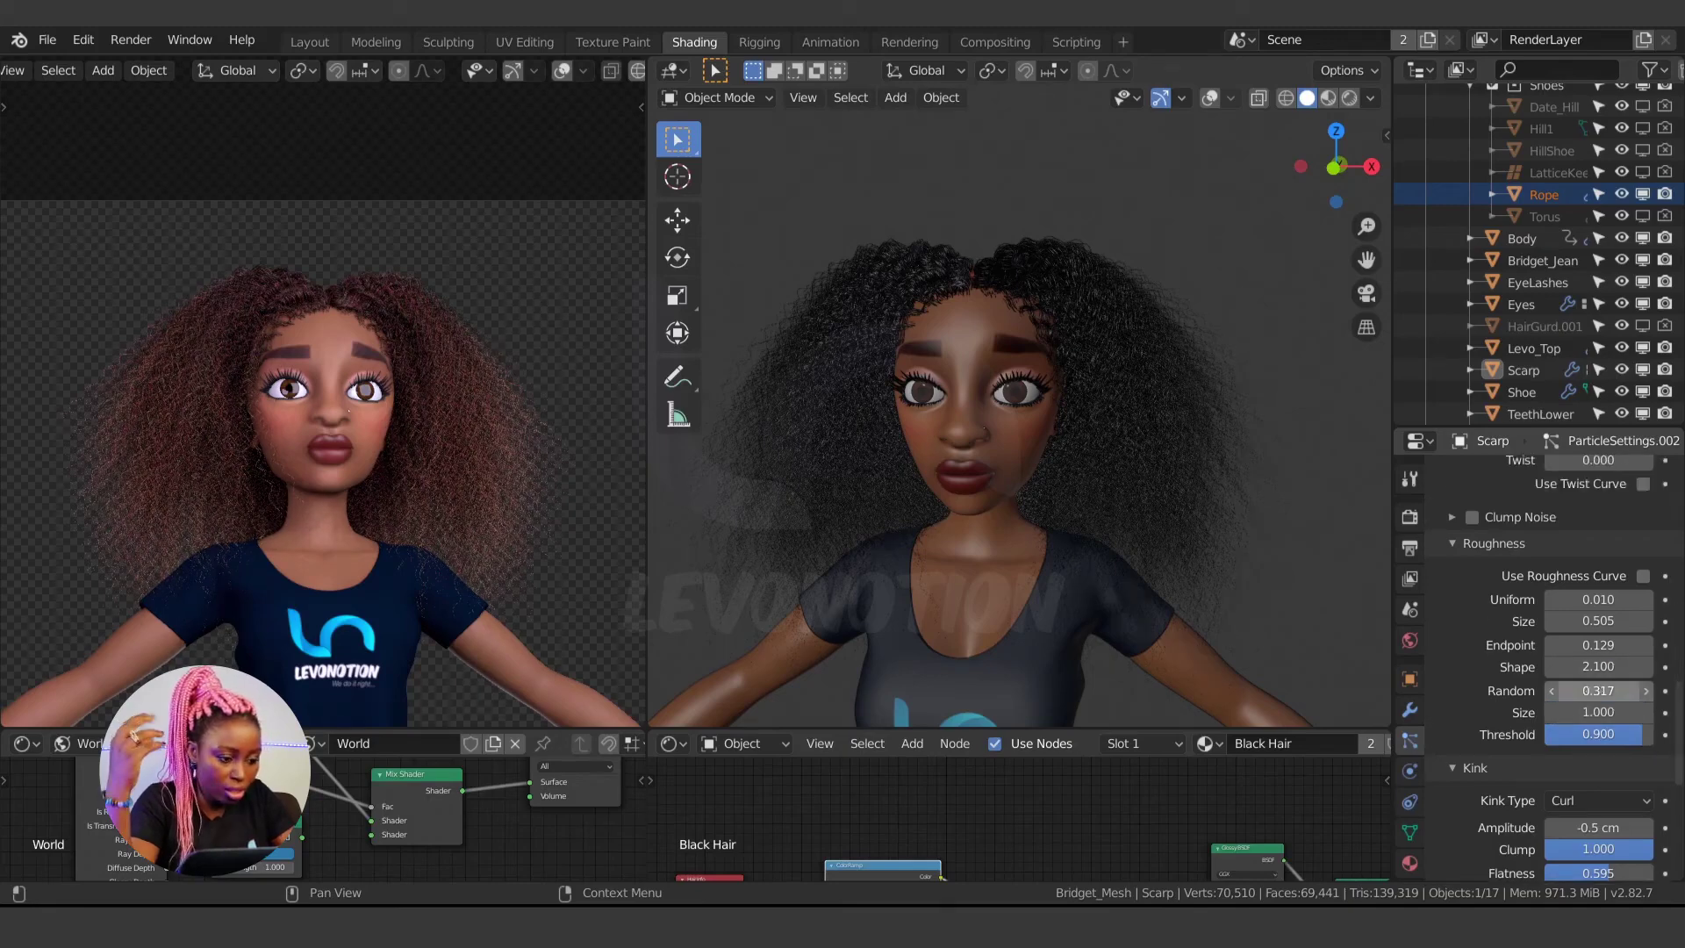
text(1)
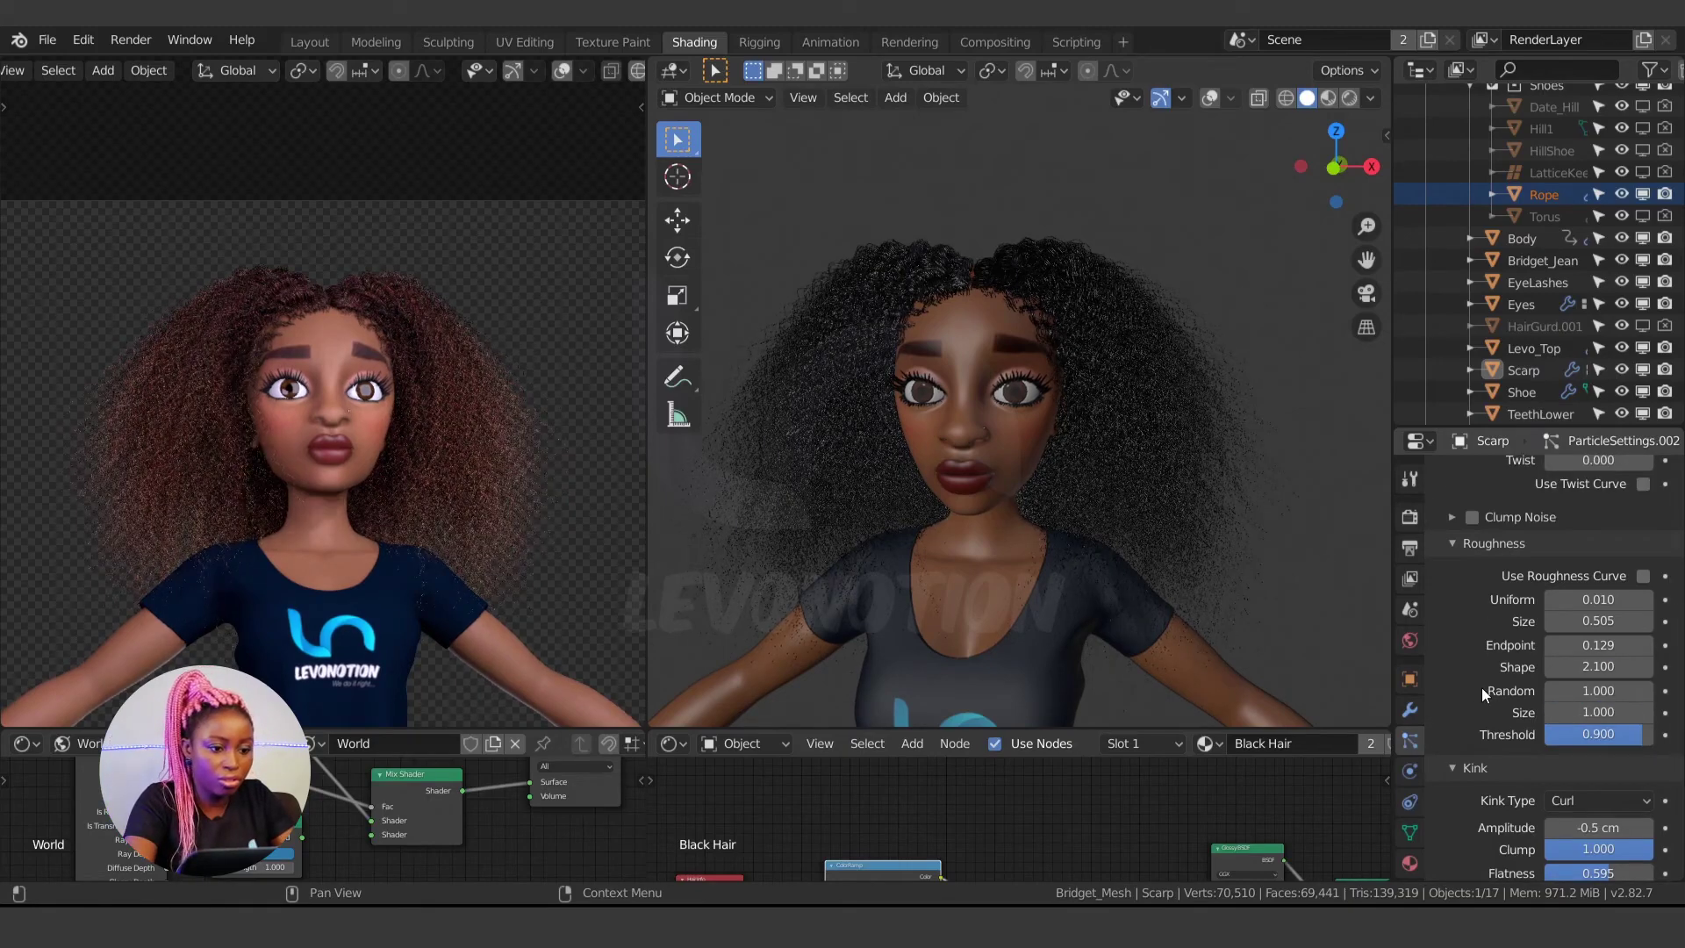
key(Return)
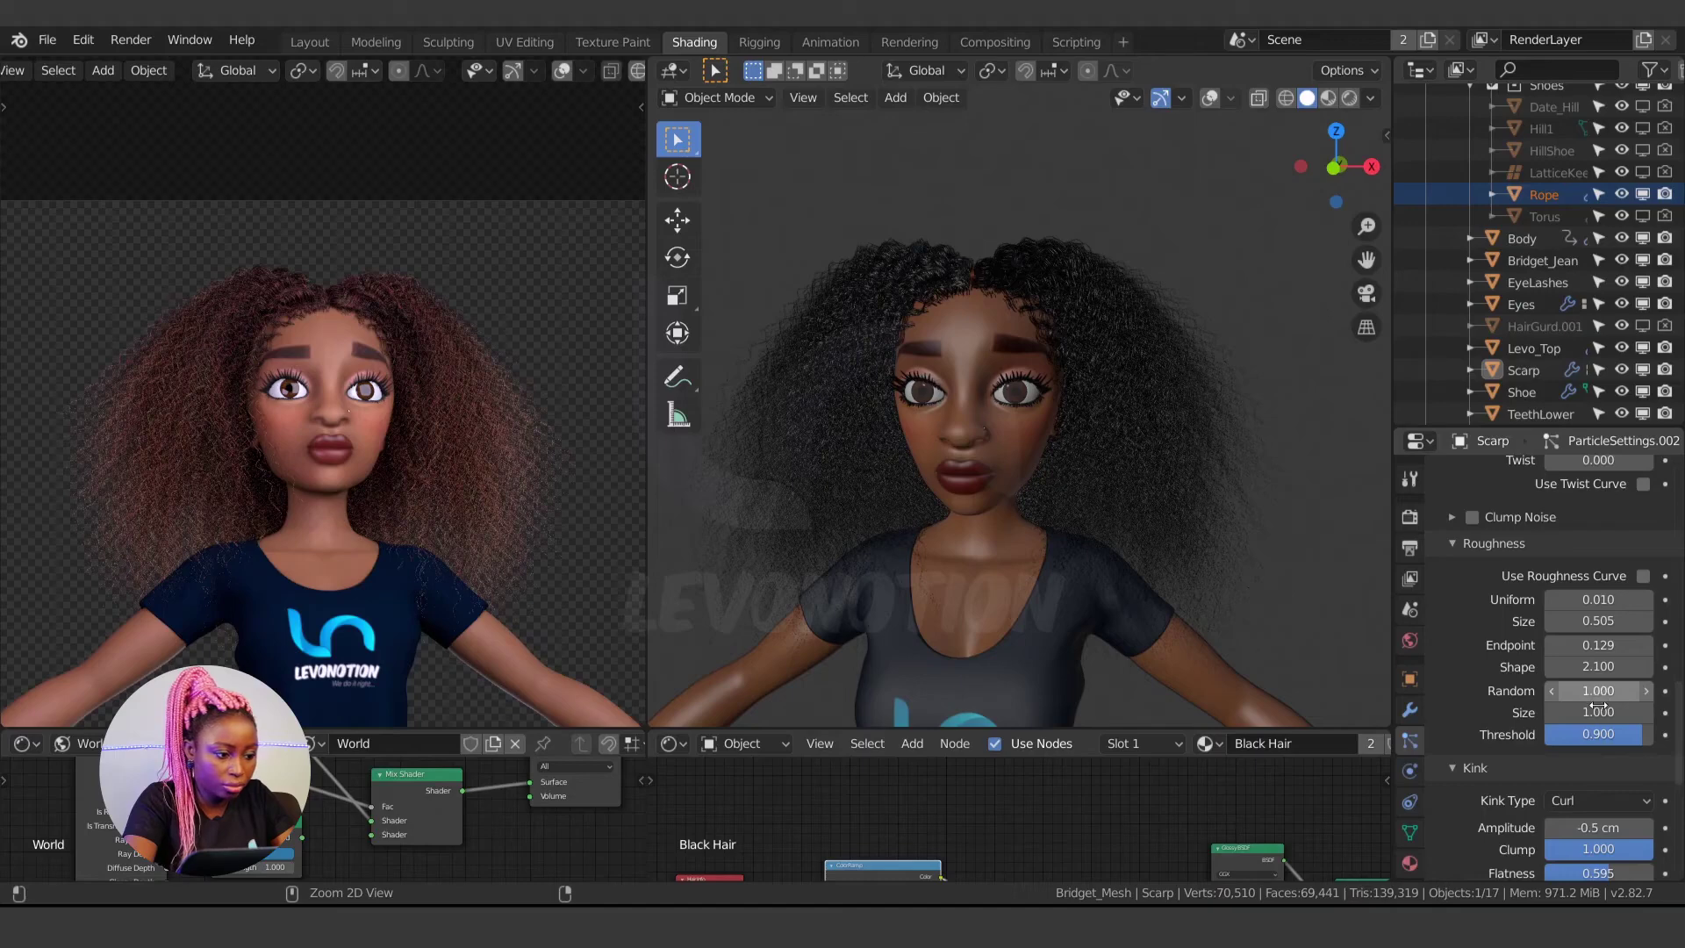
drag(1597, 693, 1536, 694)
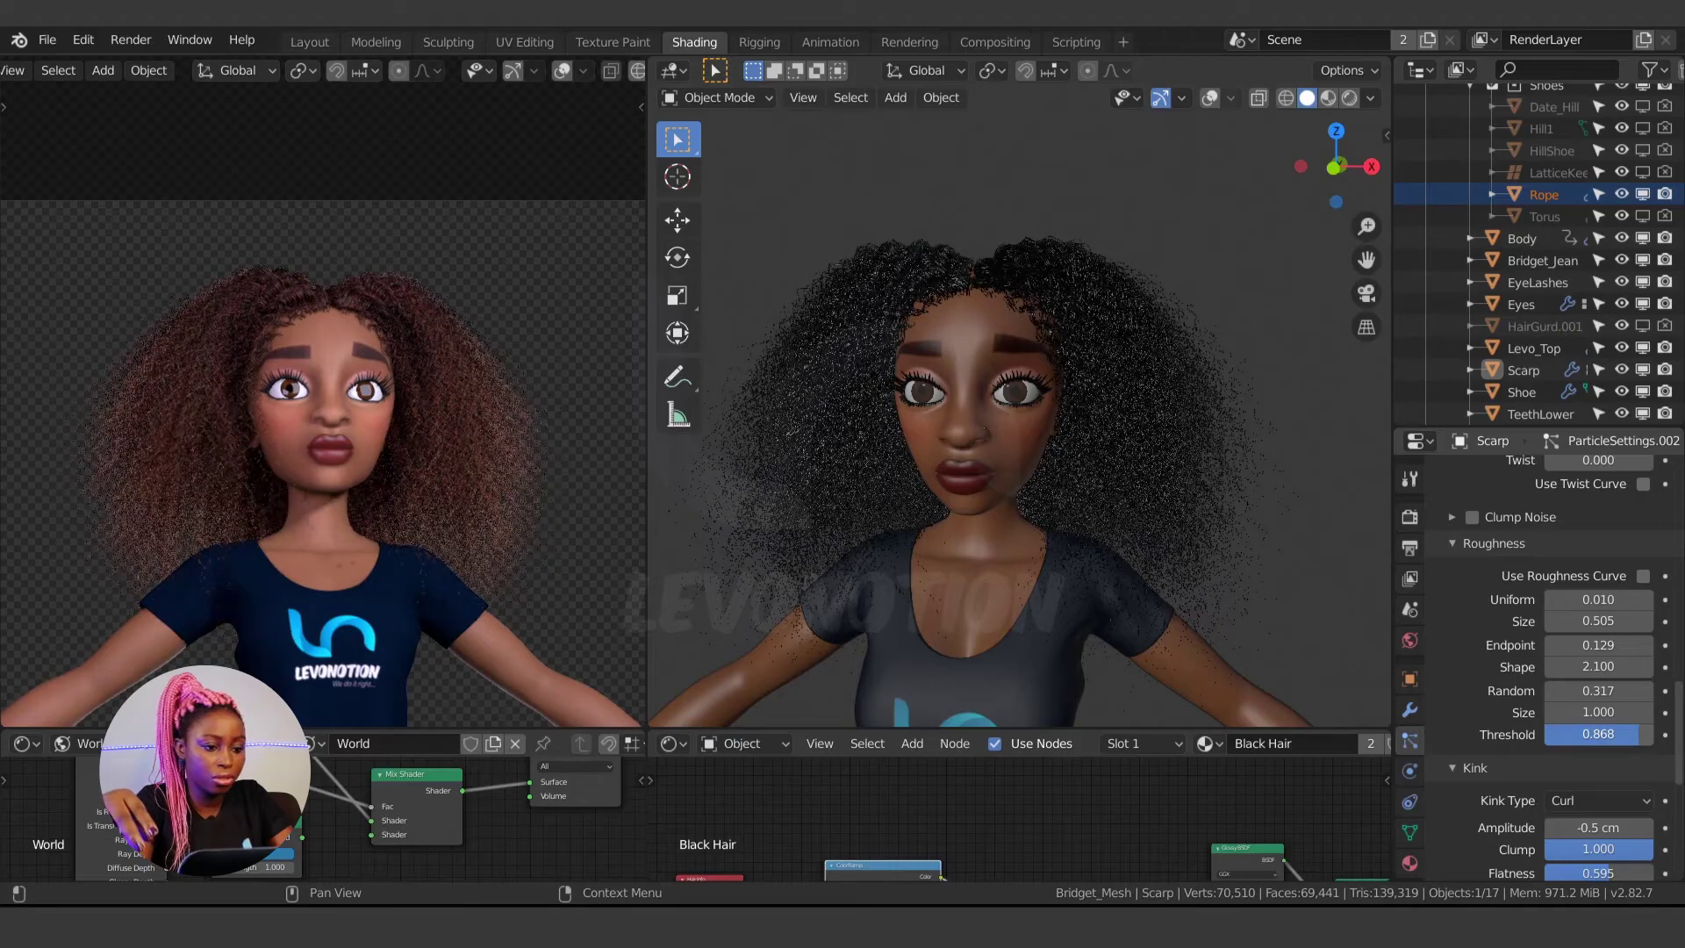
drag(1597, 733, 1498, 733)
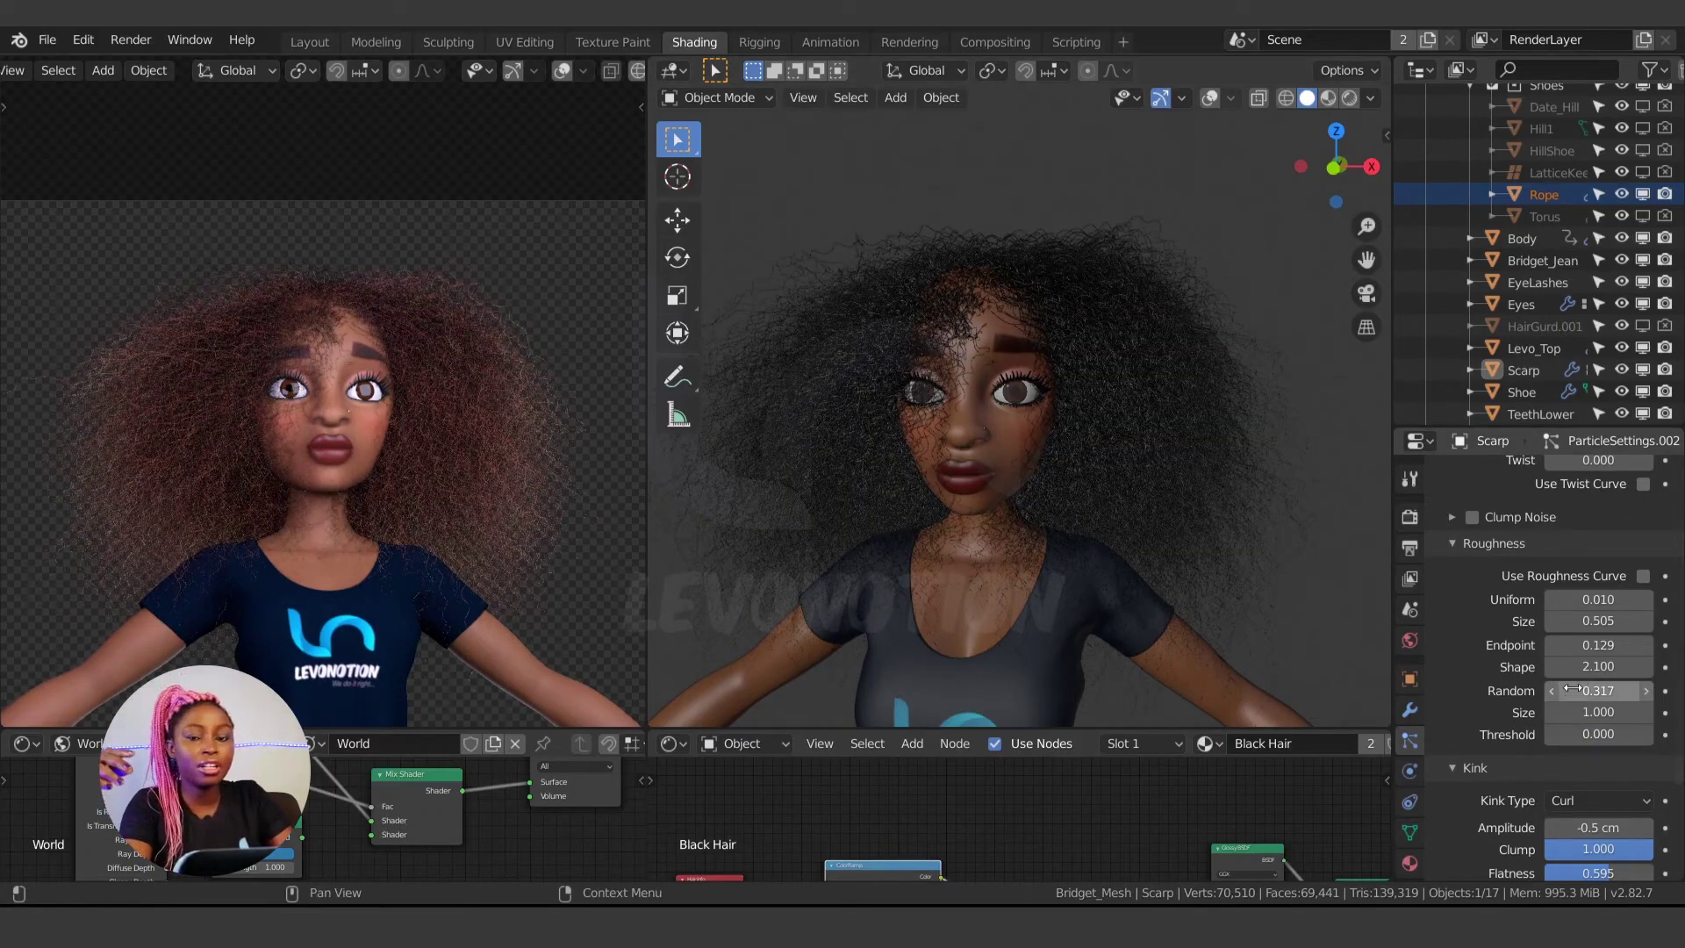
- Try a Random roughness of 2.149 on the hair's child strands and undo it
drag(1607, 693, 1665, 692)
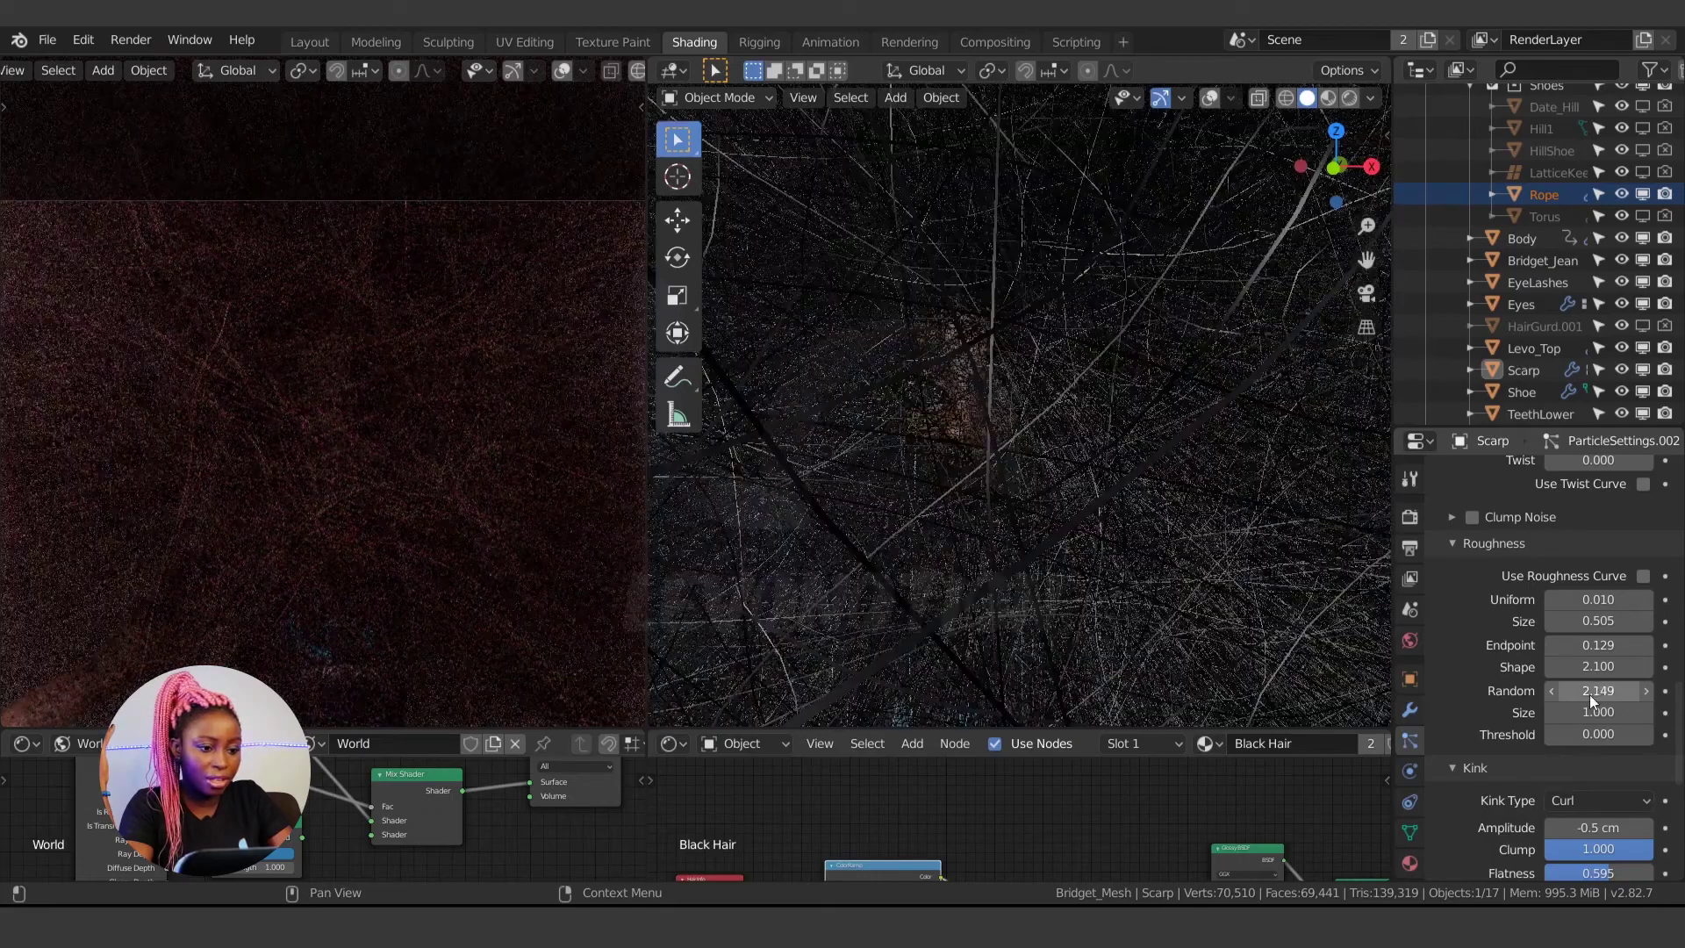
key(ctrl+z)
middle_drag(937, 440, 976, 455)
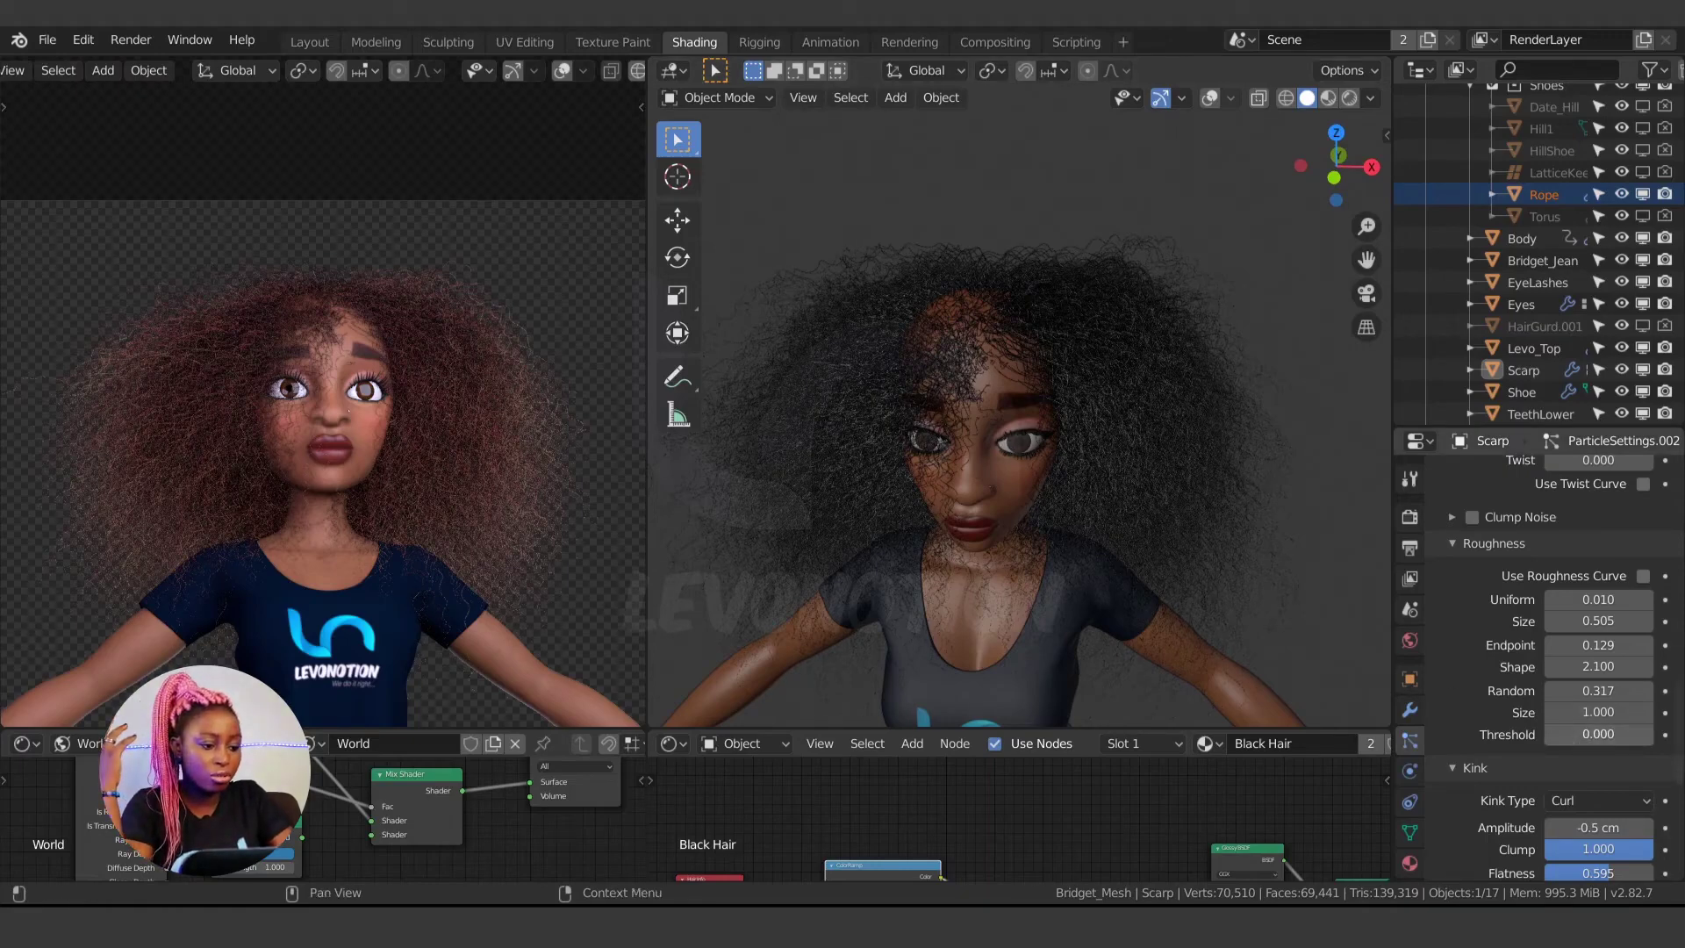
- Set the Random roughness Threshold to 0.556 and the Random roughness to 0.1, checking the hair from the front
drag(1598, 735, 1672, 734)
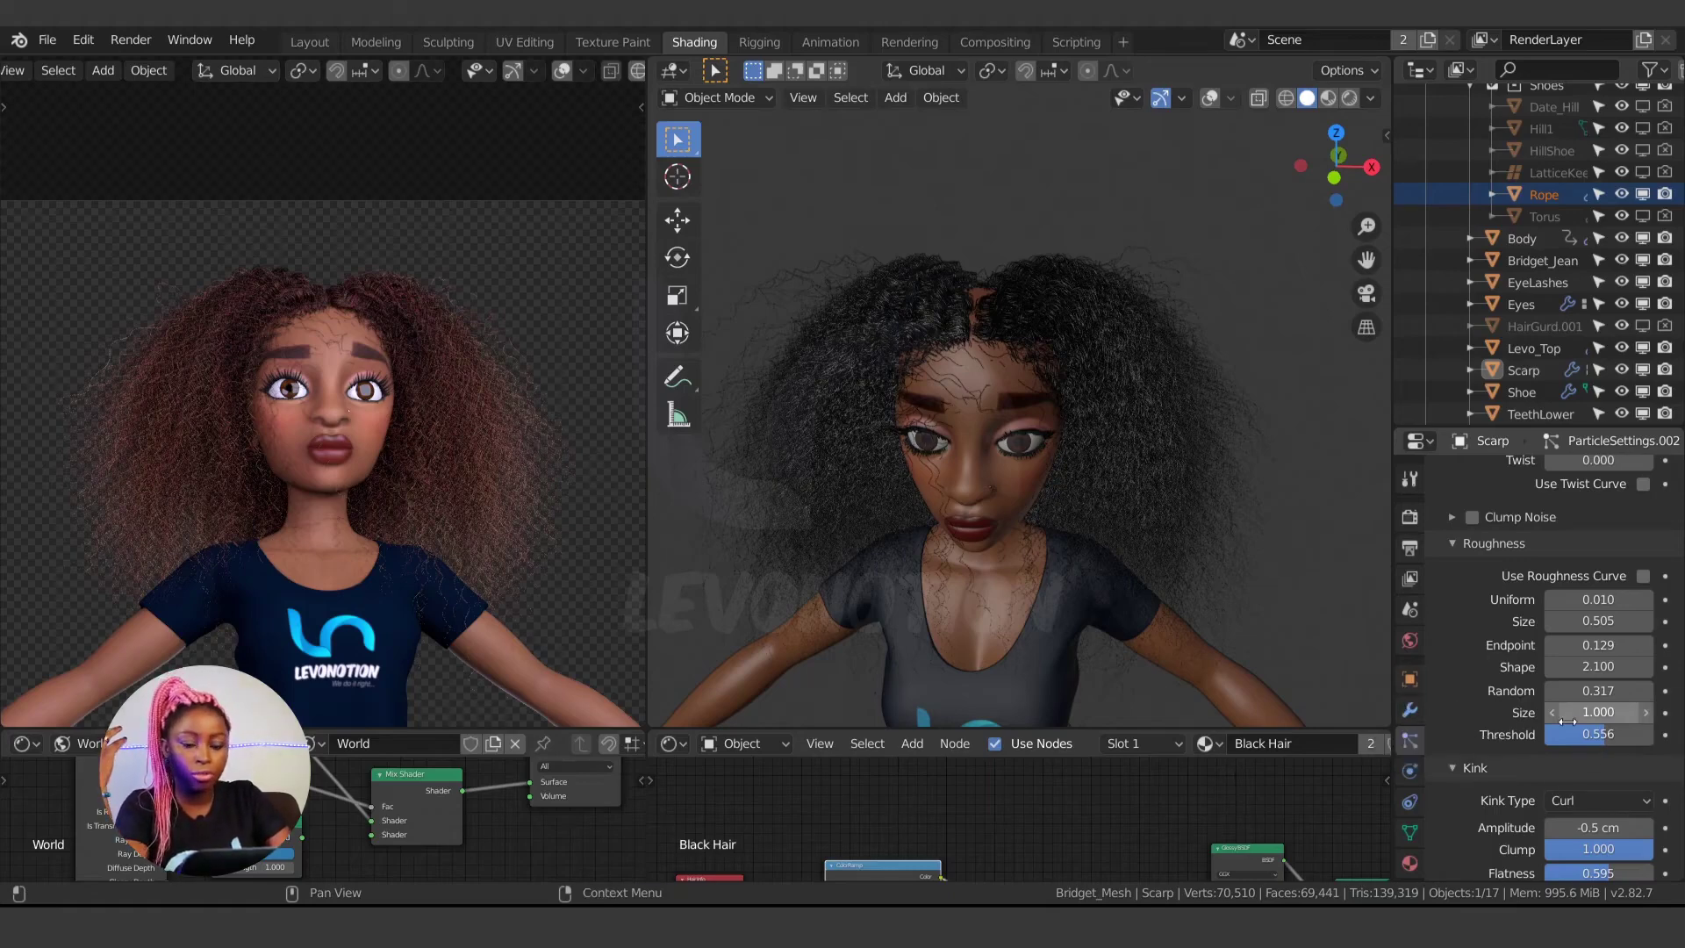
middle_drag(1025, 414, 1089, 372)
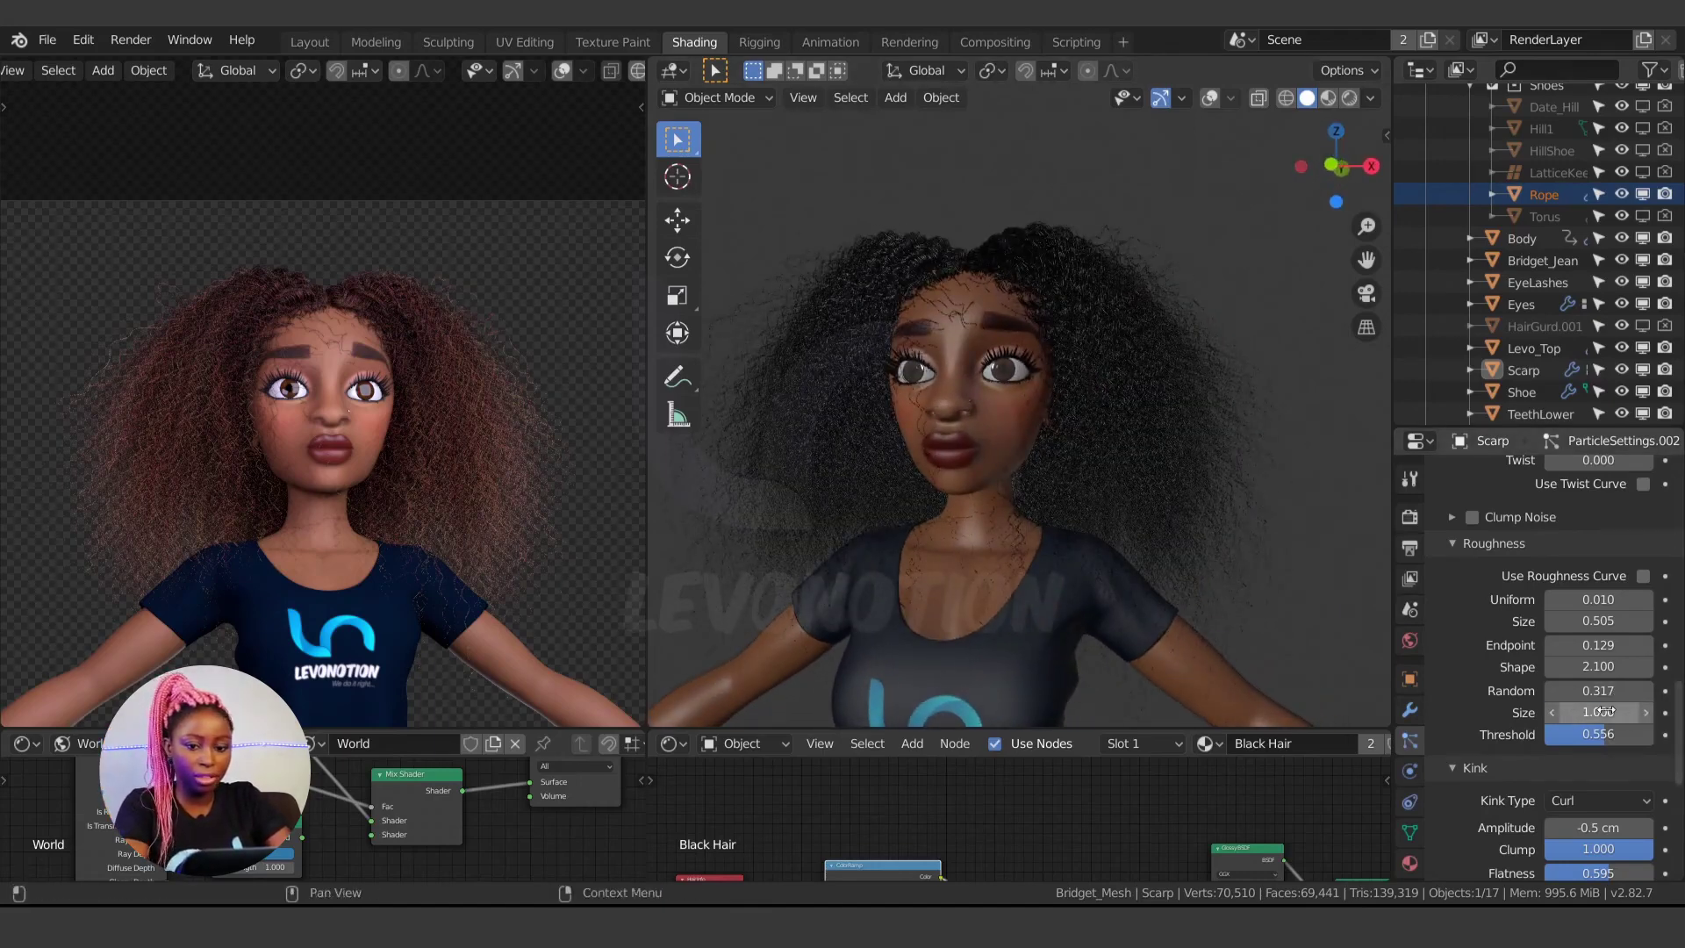
click(1625, 694)
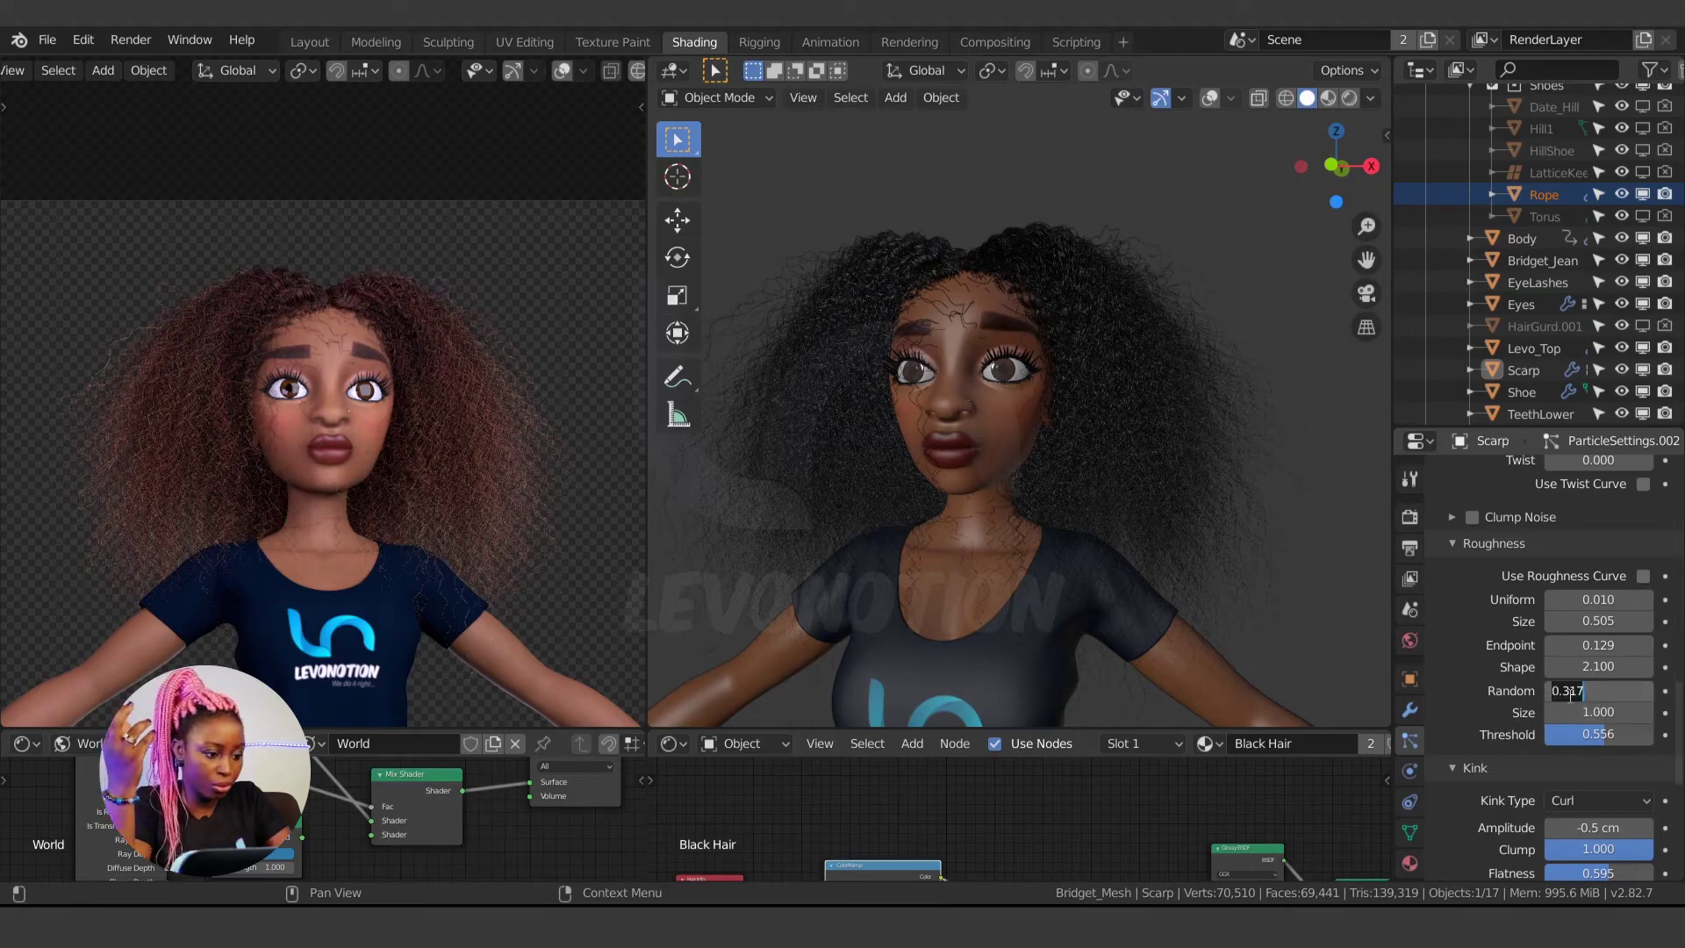
text(0.1)
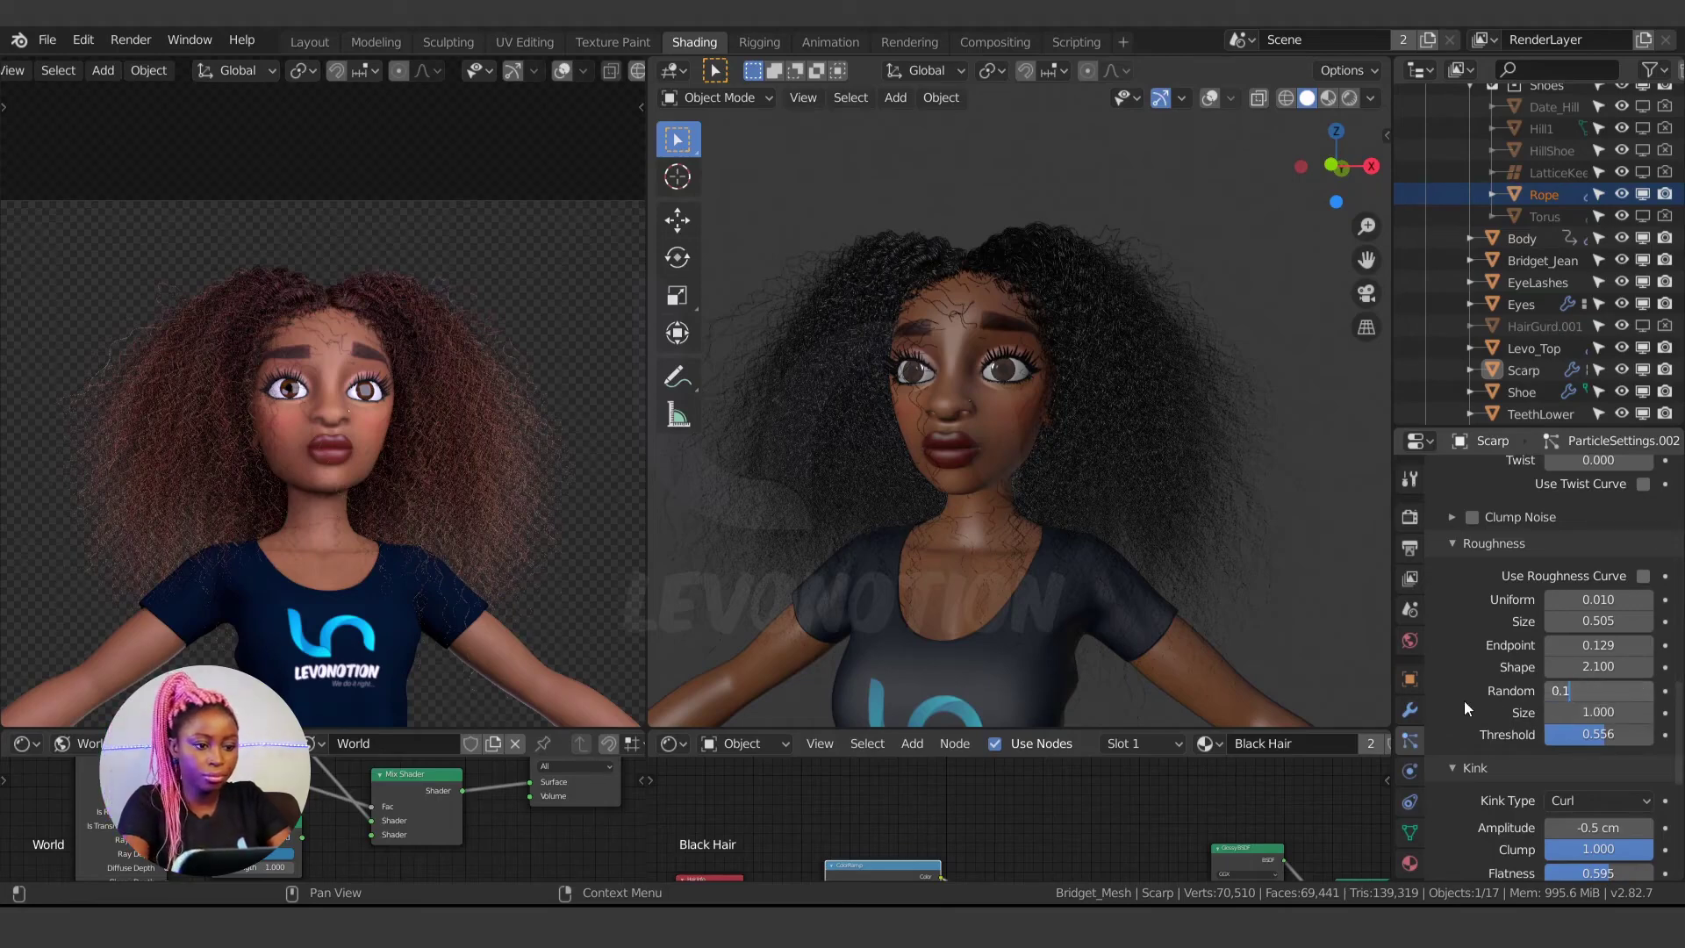
key(Return)
middle_drag(913, 432, 965, 450)
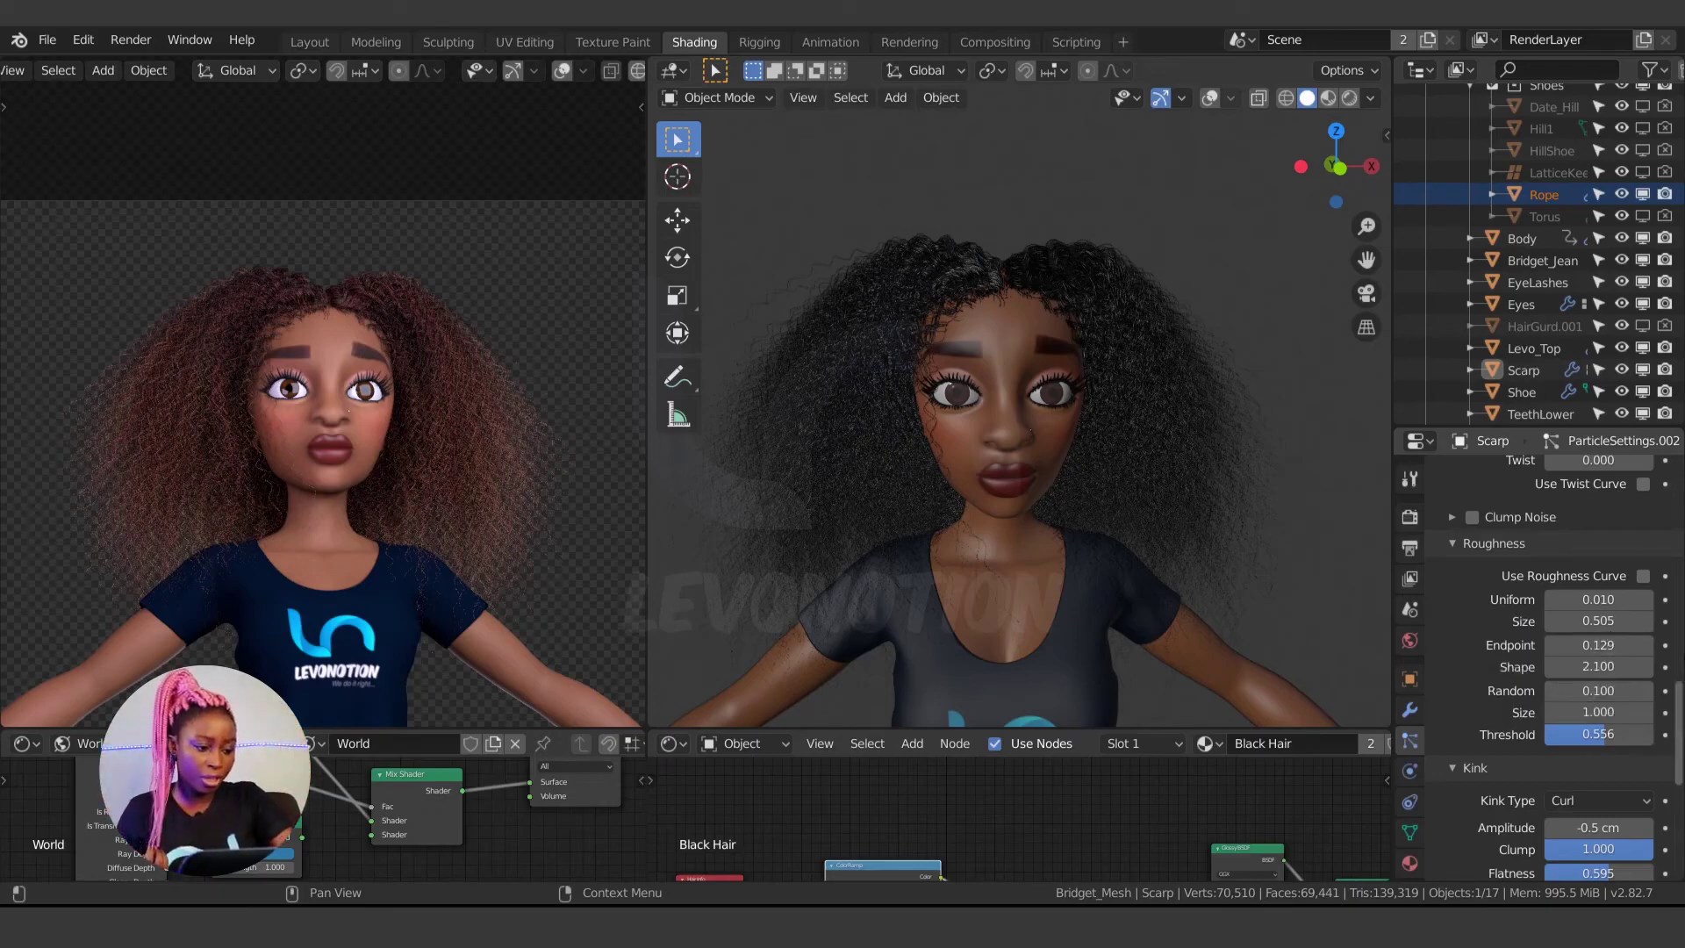
- Examine the curly hair in the stored render result of the Rendering workspace, and return to the Shading workspace
scroll(1509, 755, down, 4)
scroll(1497, 708, down, 3)
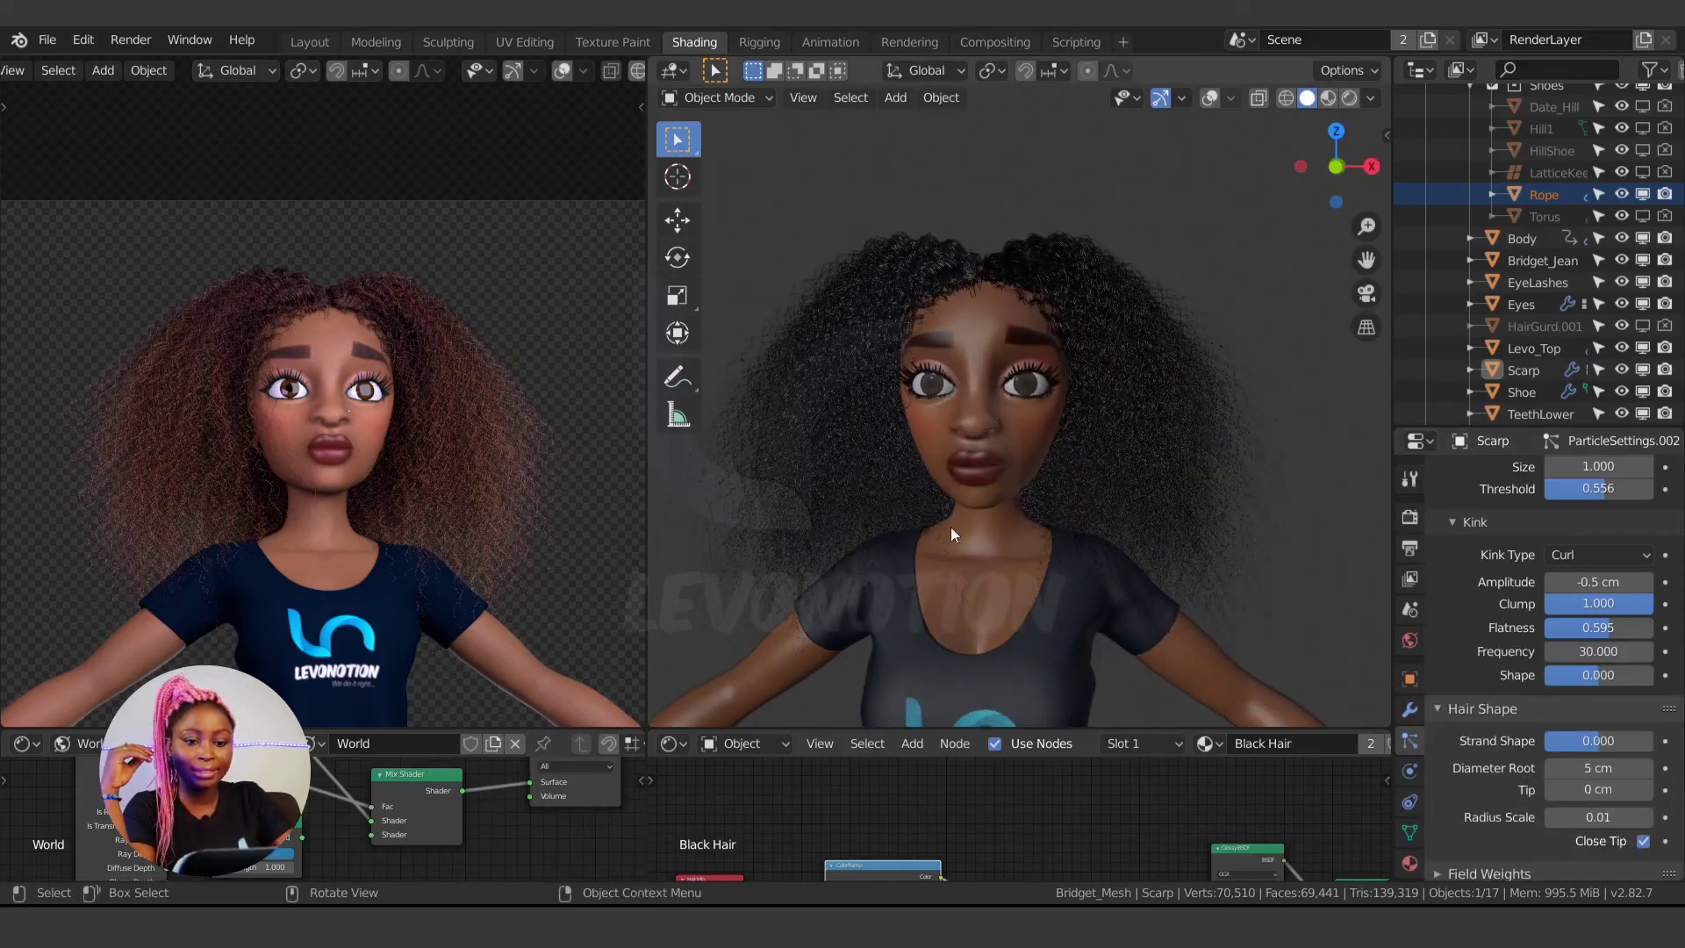
scroll(525, 458, down, 1)
scroll(430, 478, up, 2)
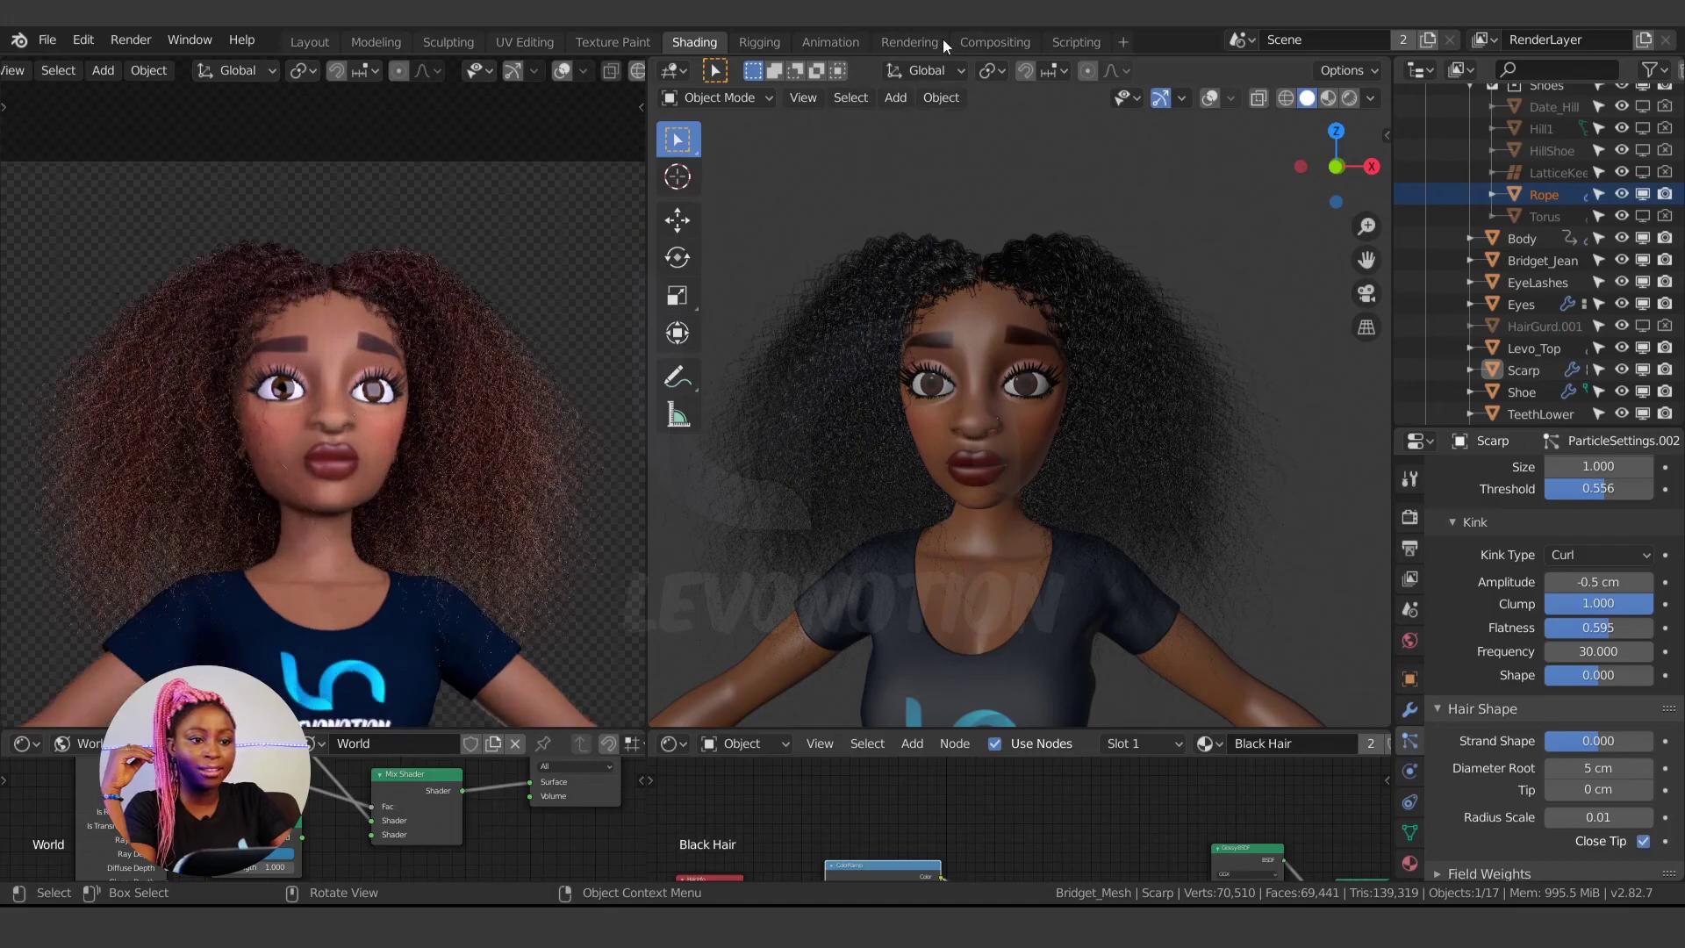
click(929, 39)
scroll(841, 445, up, 5)
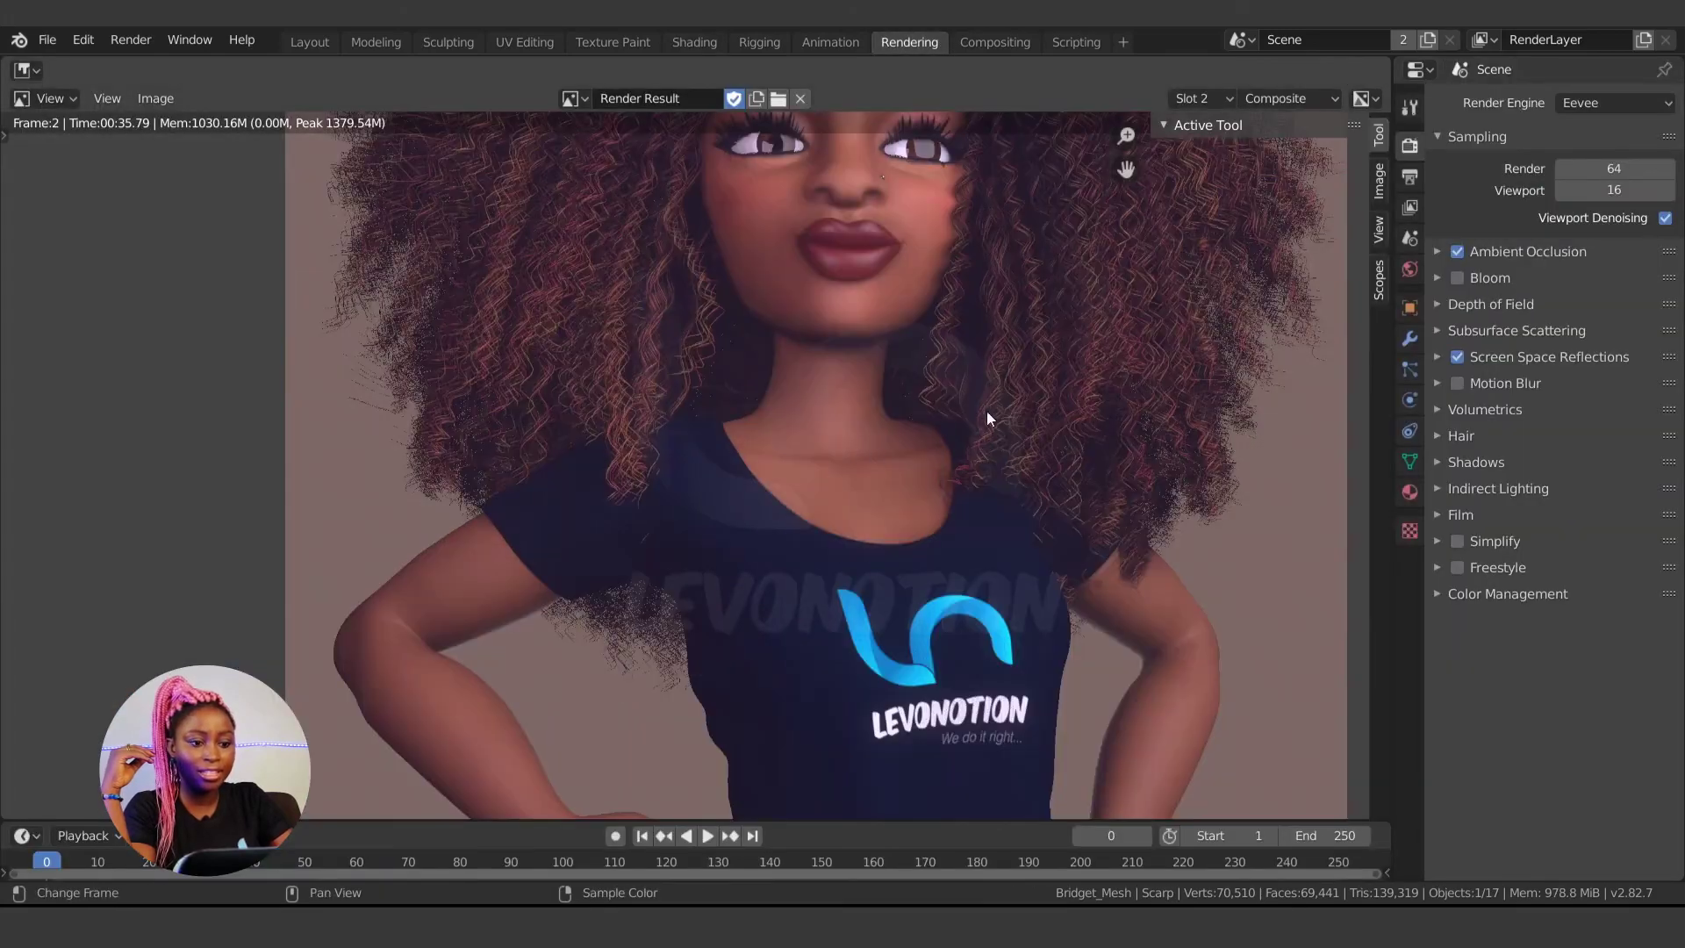
click(700, 35)
- Try a Tip diameter of 5 cm in the particle hair's strand shape settings
scroll(1513, 770, down, 2)
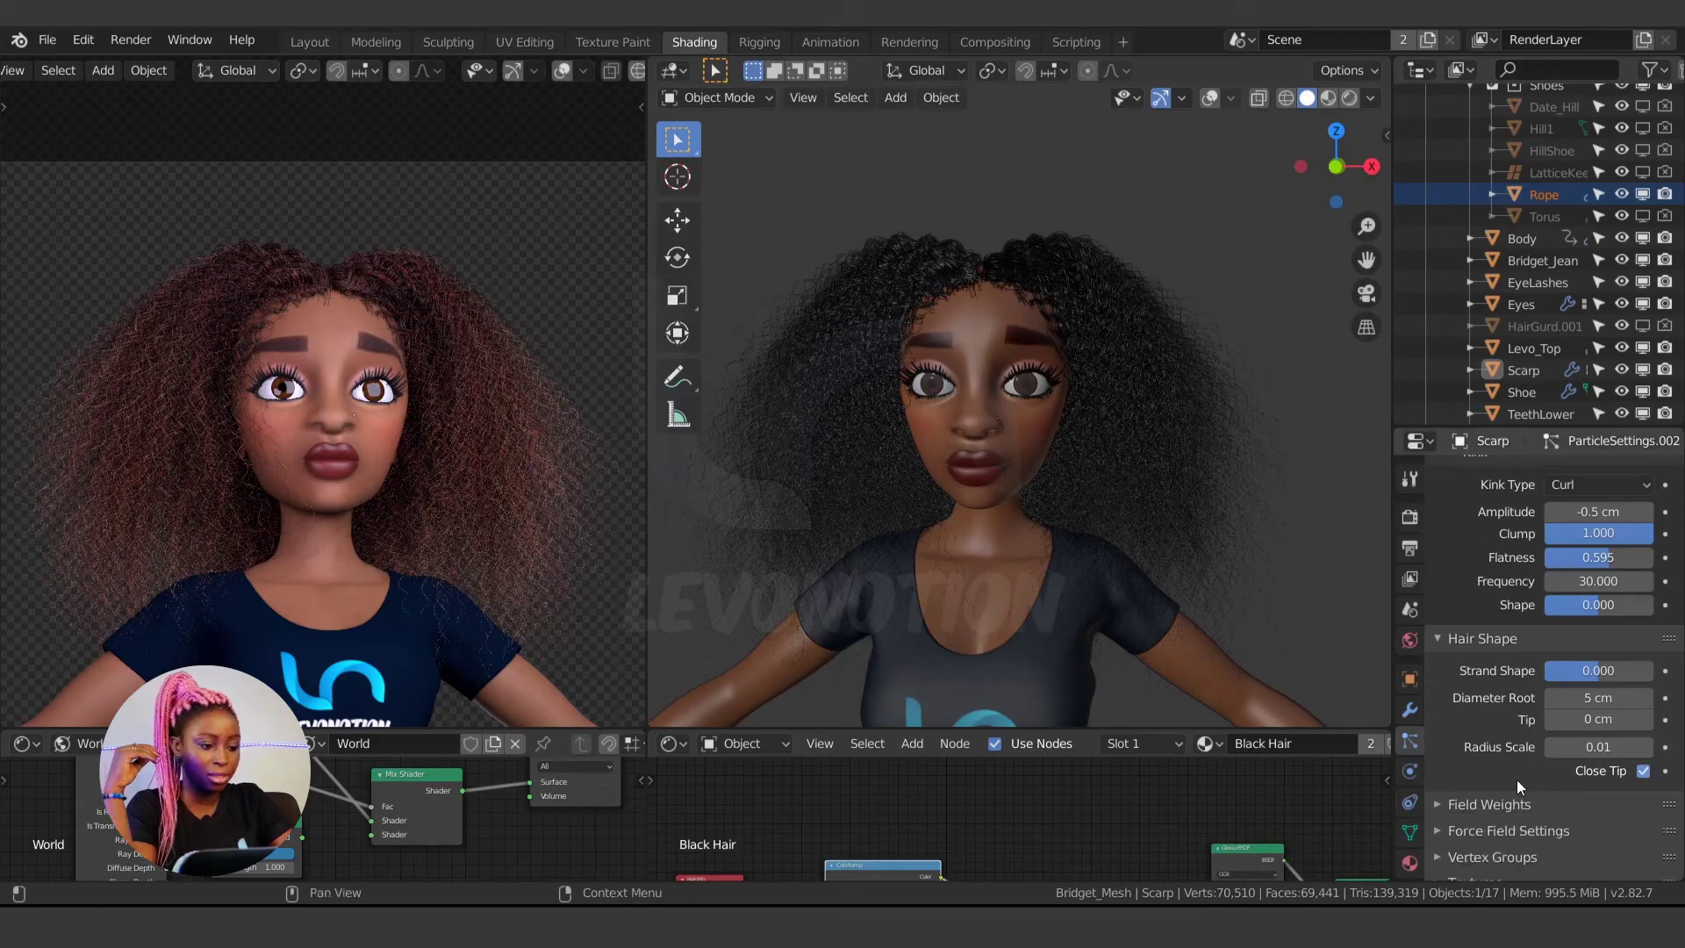
click(1595, 718)
text(5)
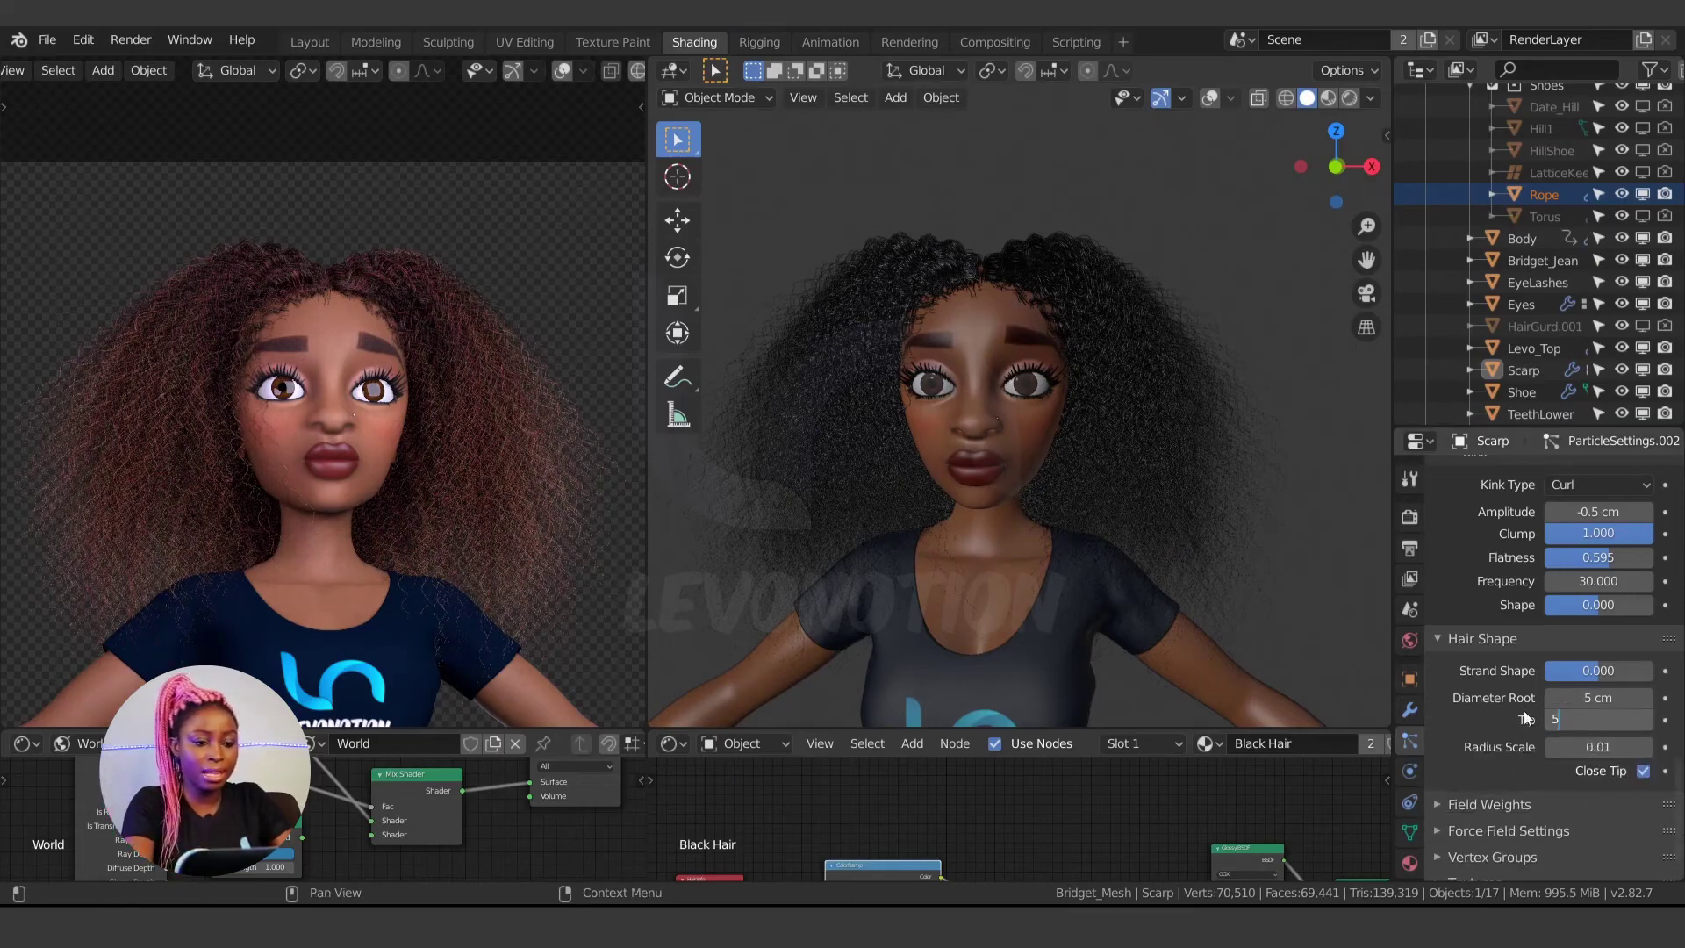
key(Return)
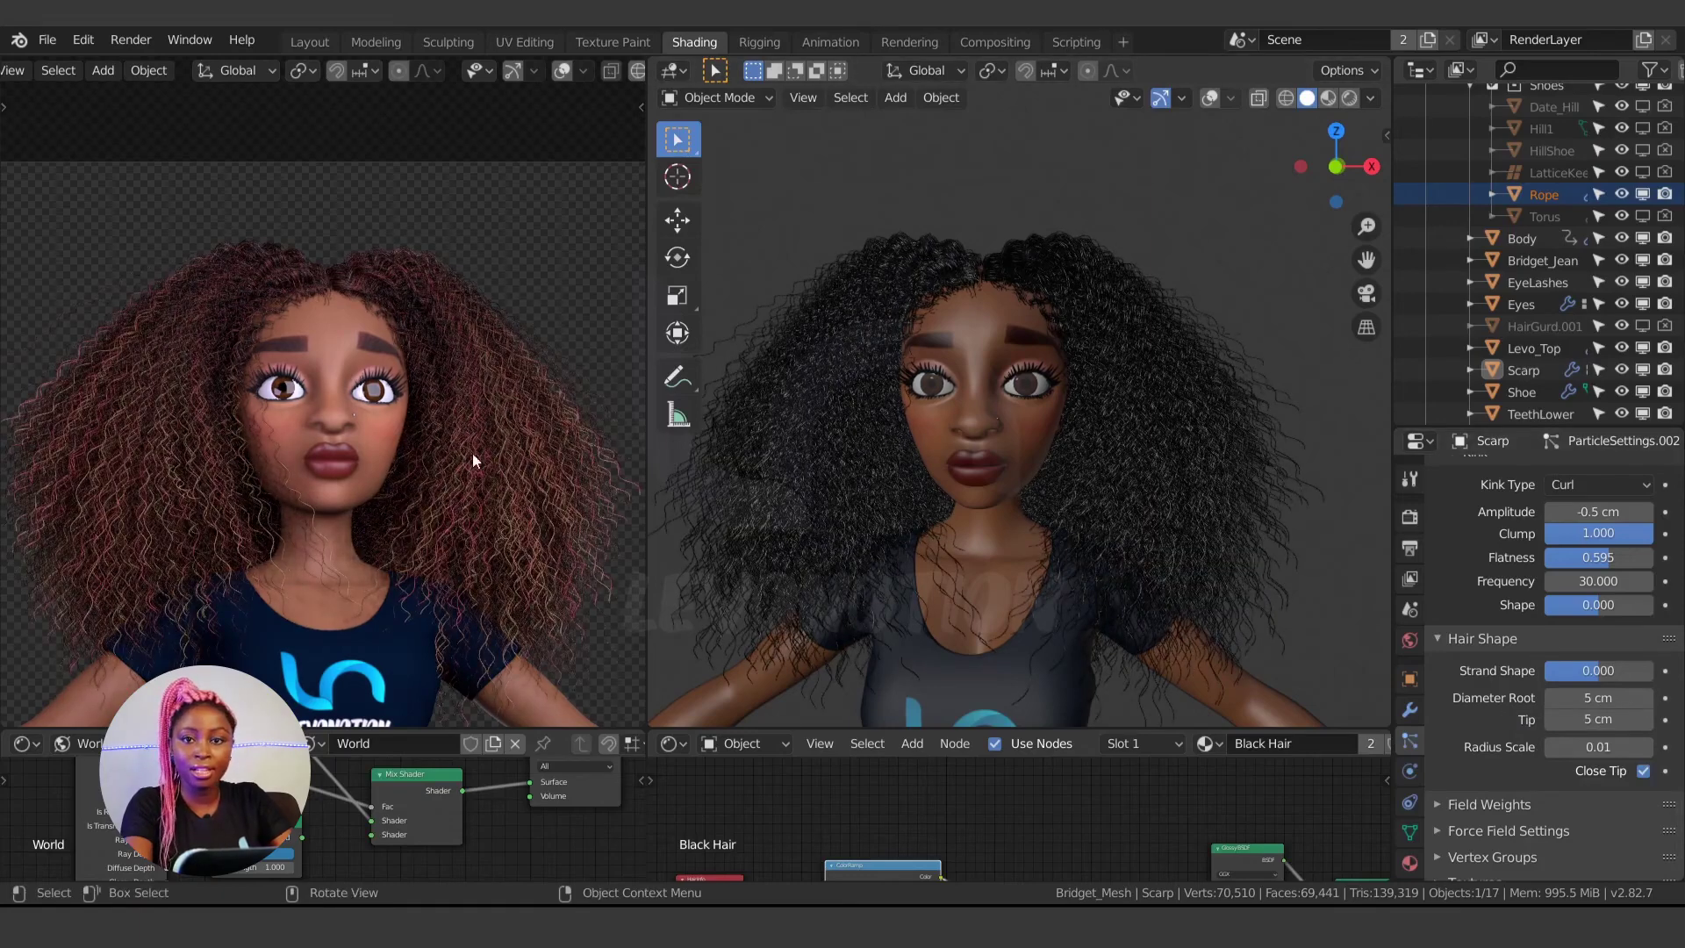
- Set both the Root and Tip diameters of the hair strands to 3 cm and check the whole hairstyle
click(1598, 698)
text(3)
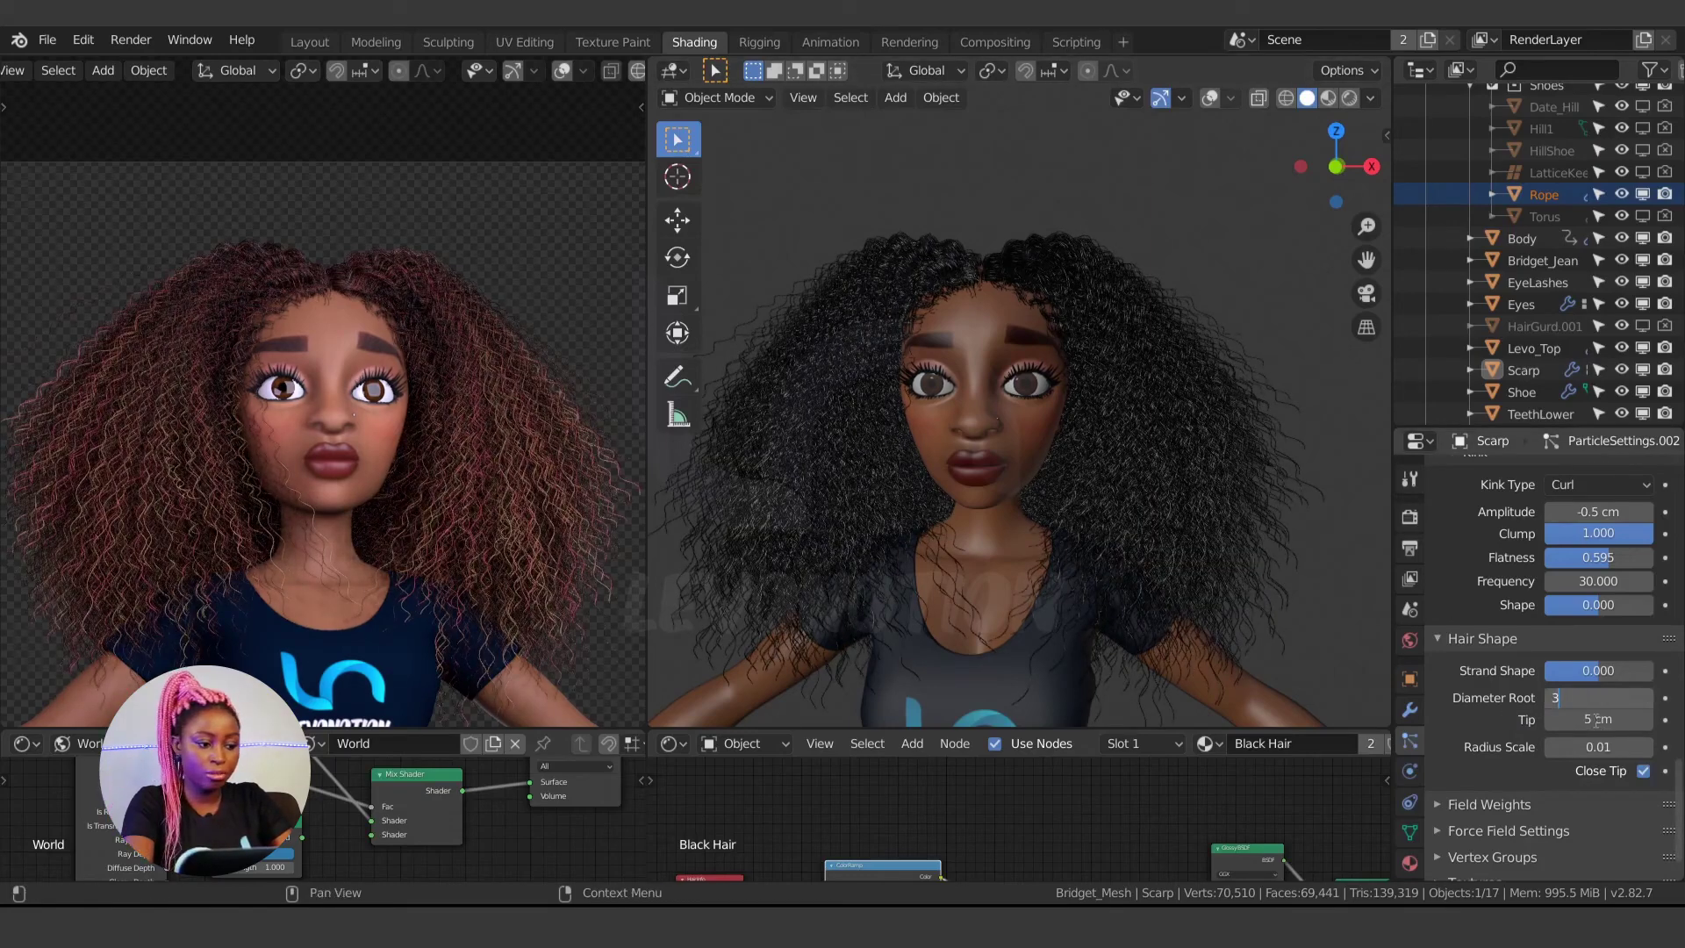
key(Tab)
text(3)
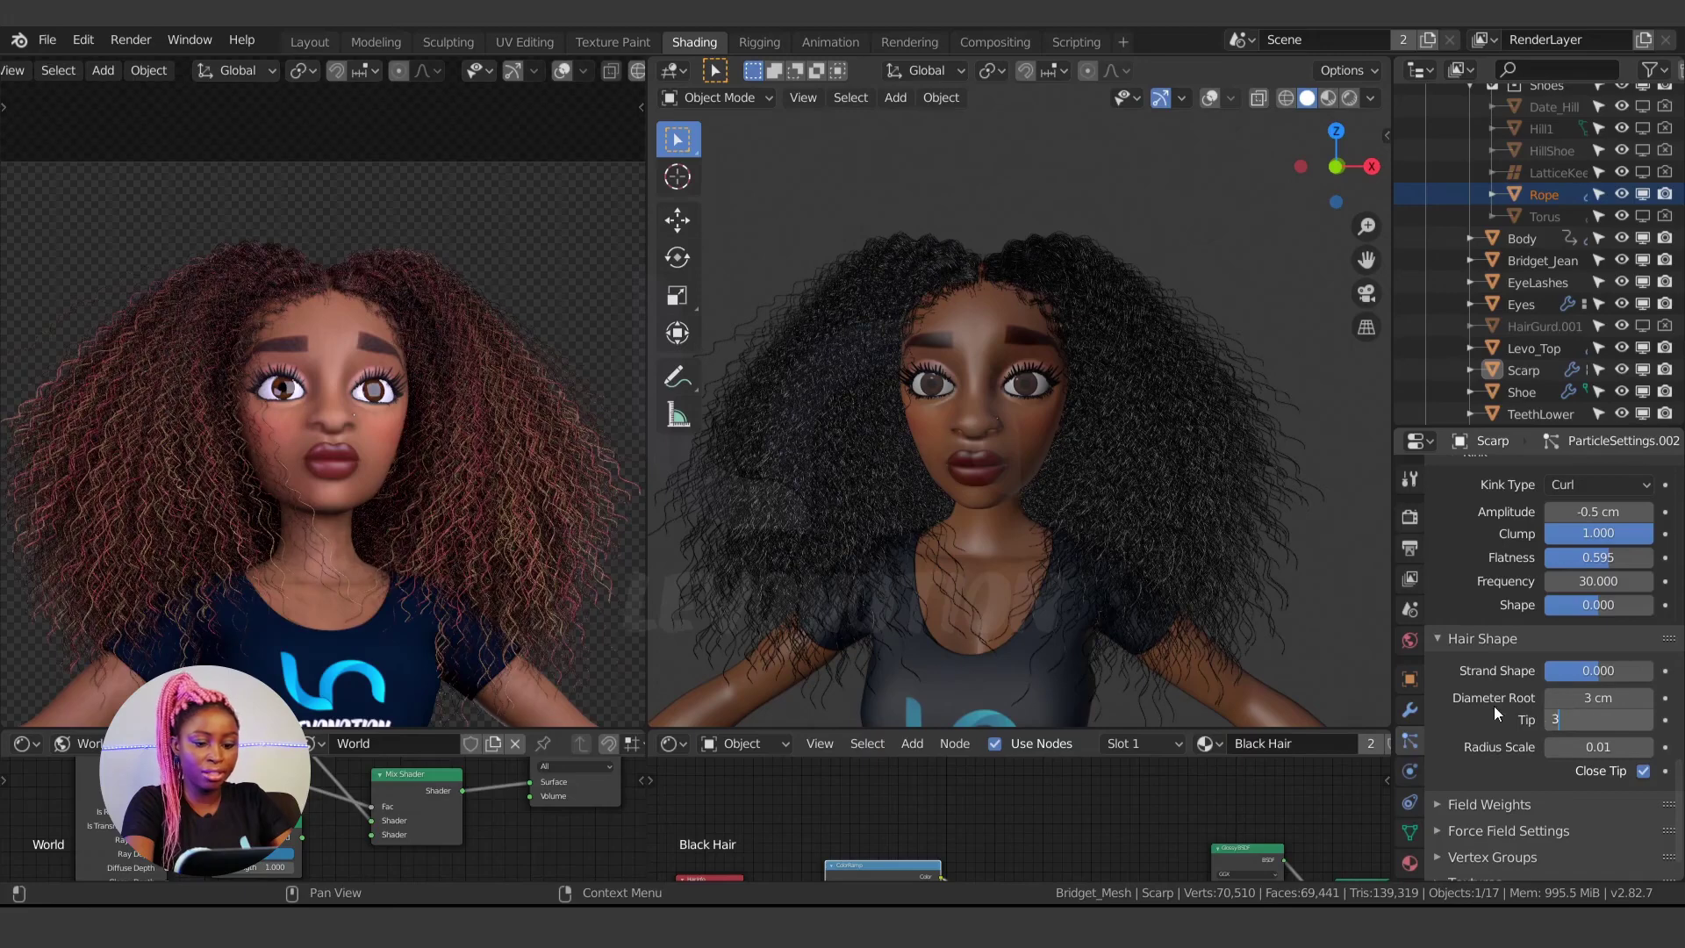
key(Return)
scroll(498, 448, down, 3)
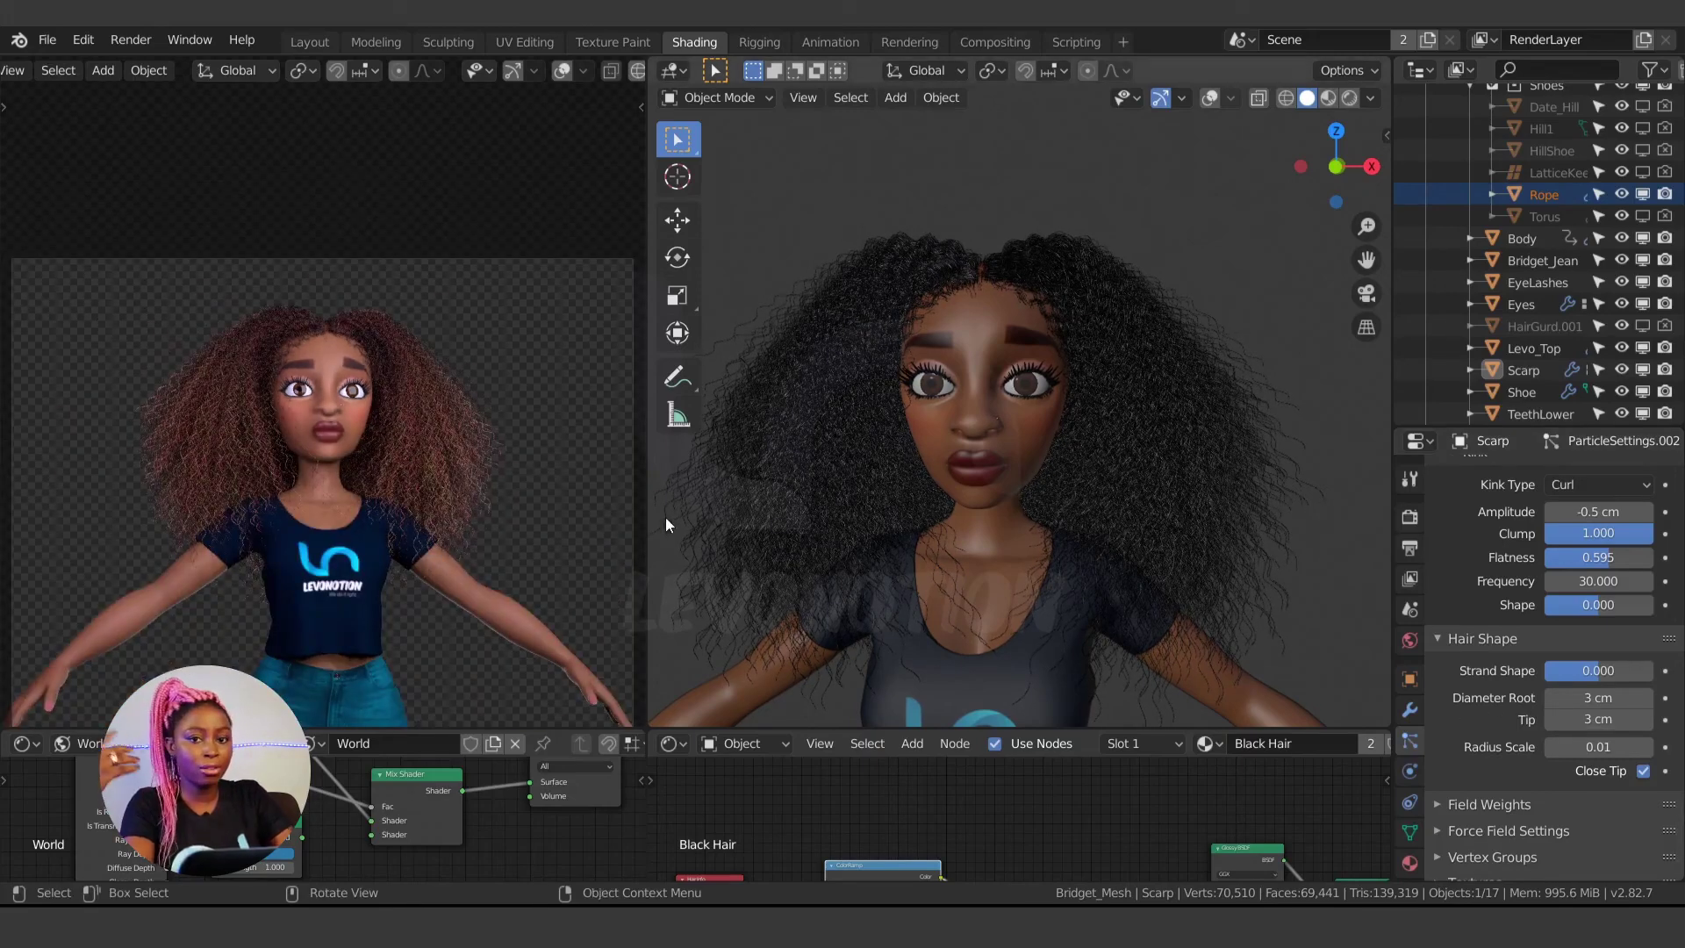
- Set the strands' Tip diameter to 1 cm after trying 2 cm, and check the hair up close
click(1598, 720)
text(2)
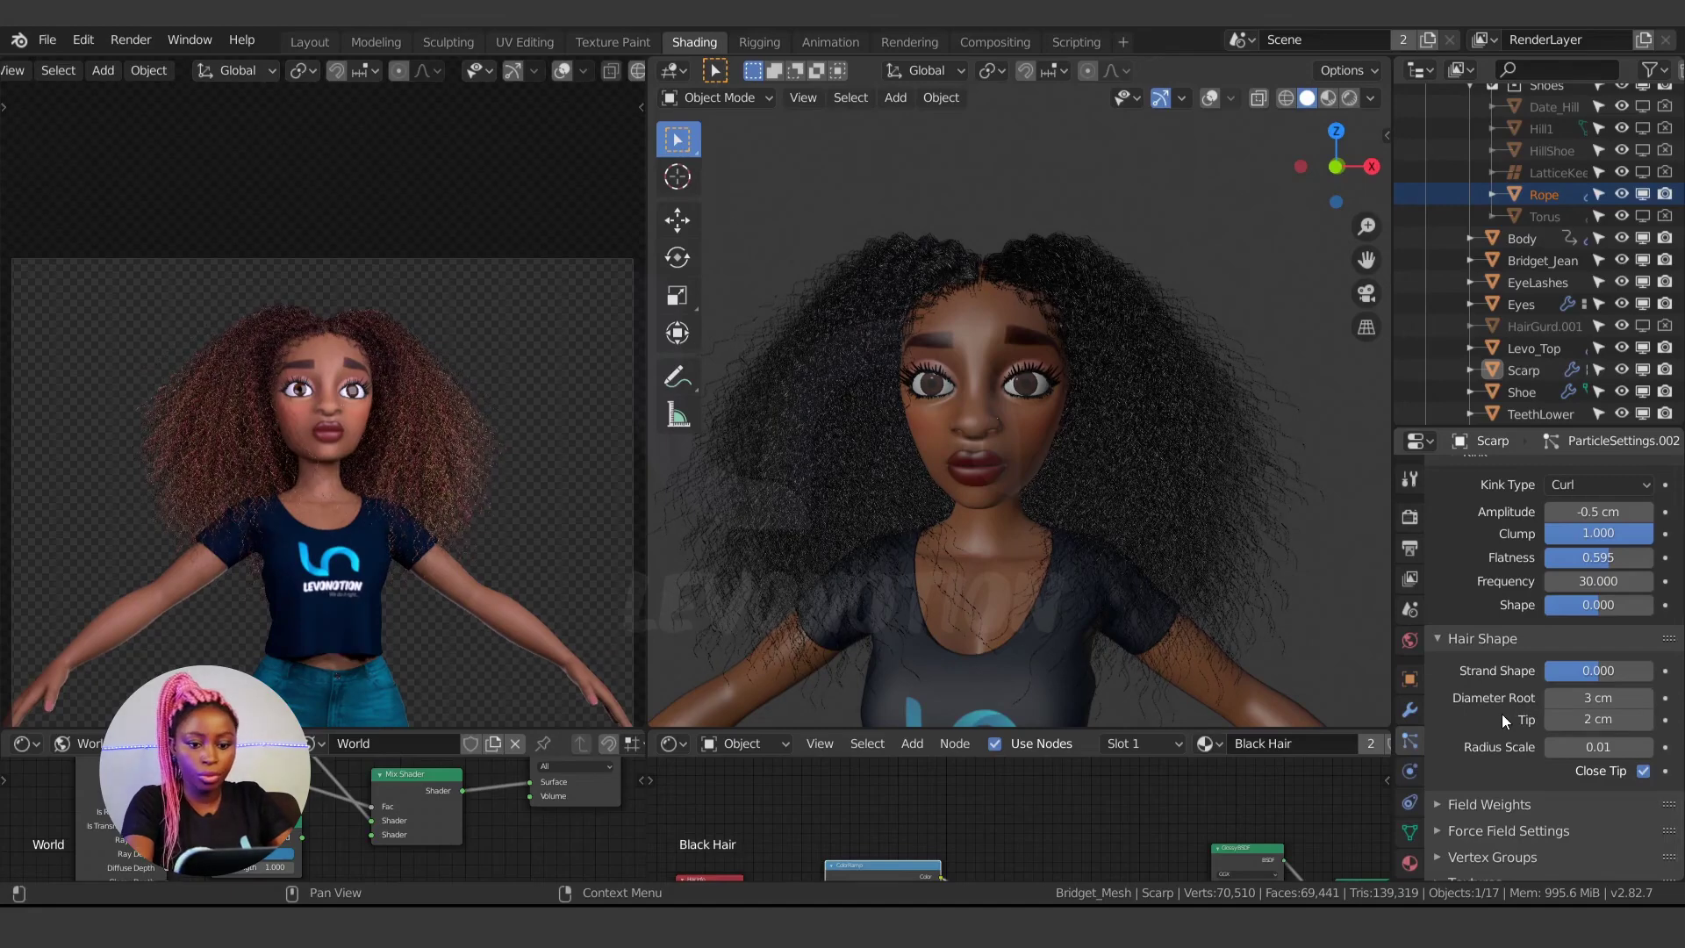
text( cm)
key(Return)
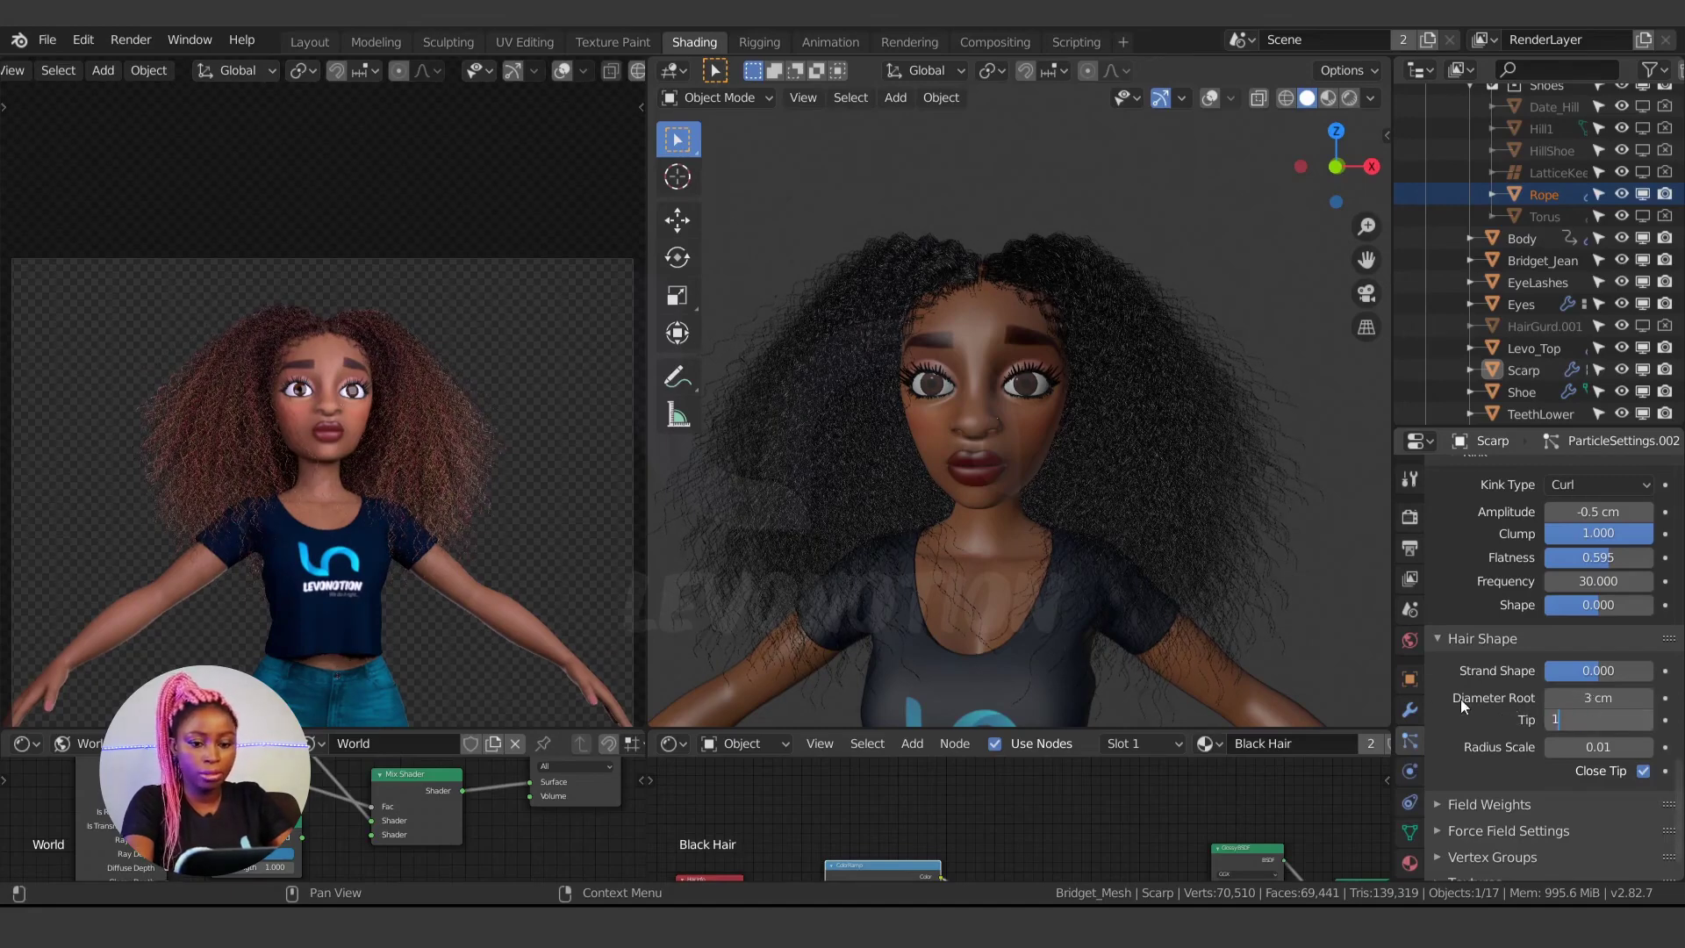
scroll(386, 448, up, 3)
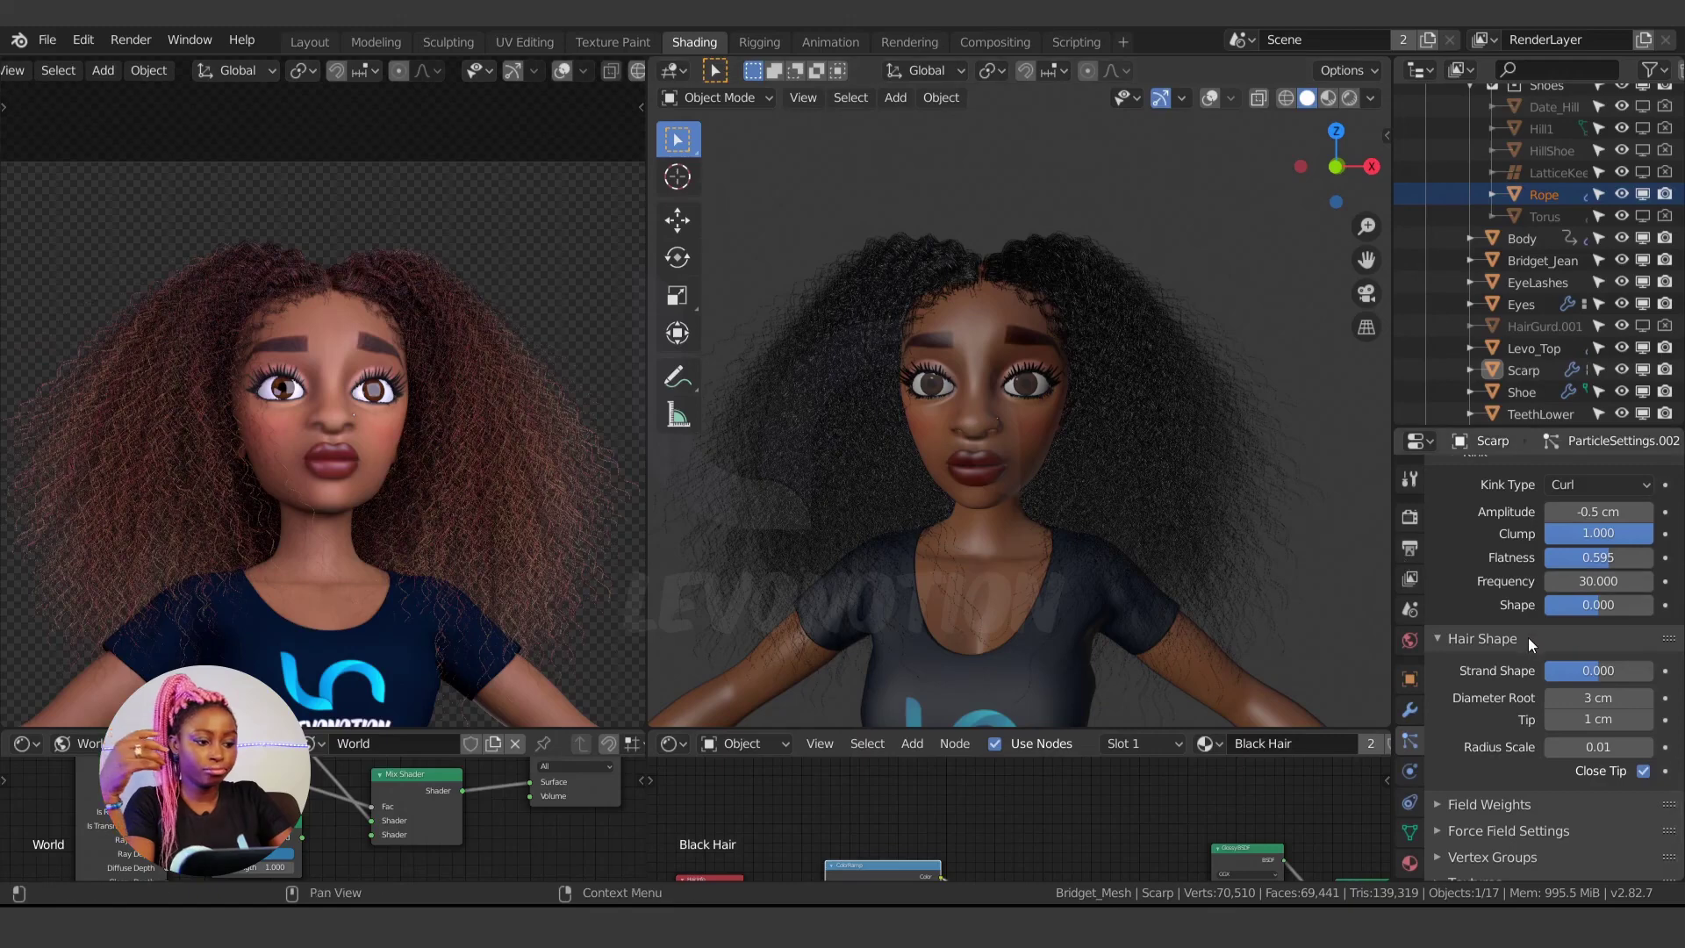
scroll(1513, 616, up, 3)
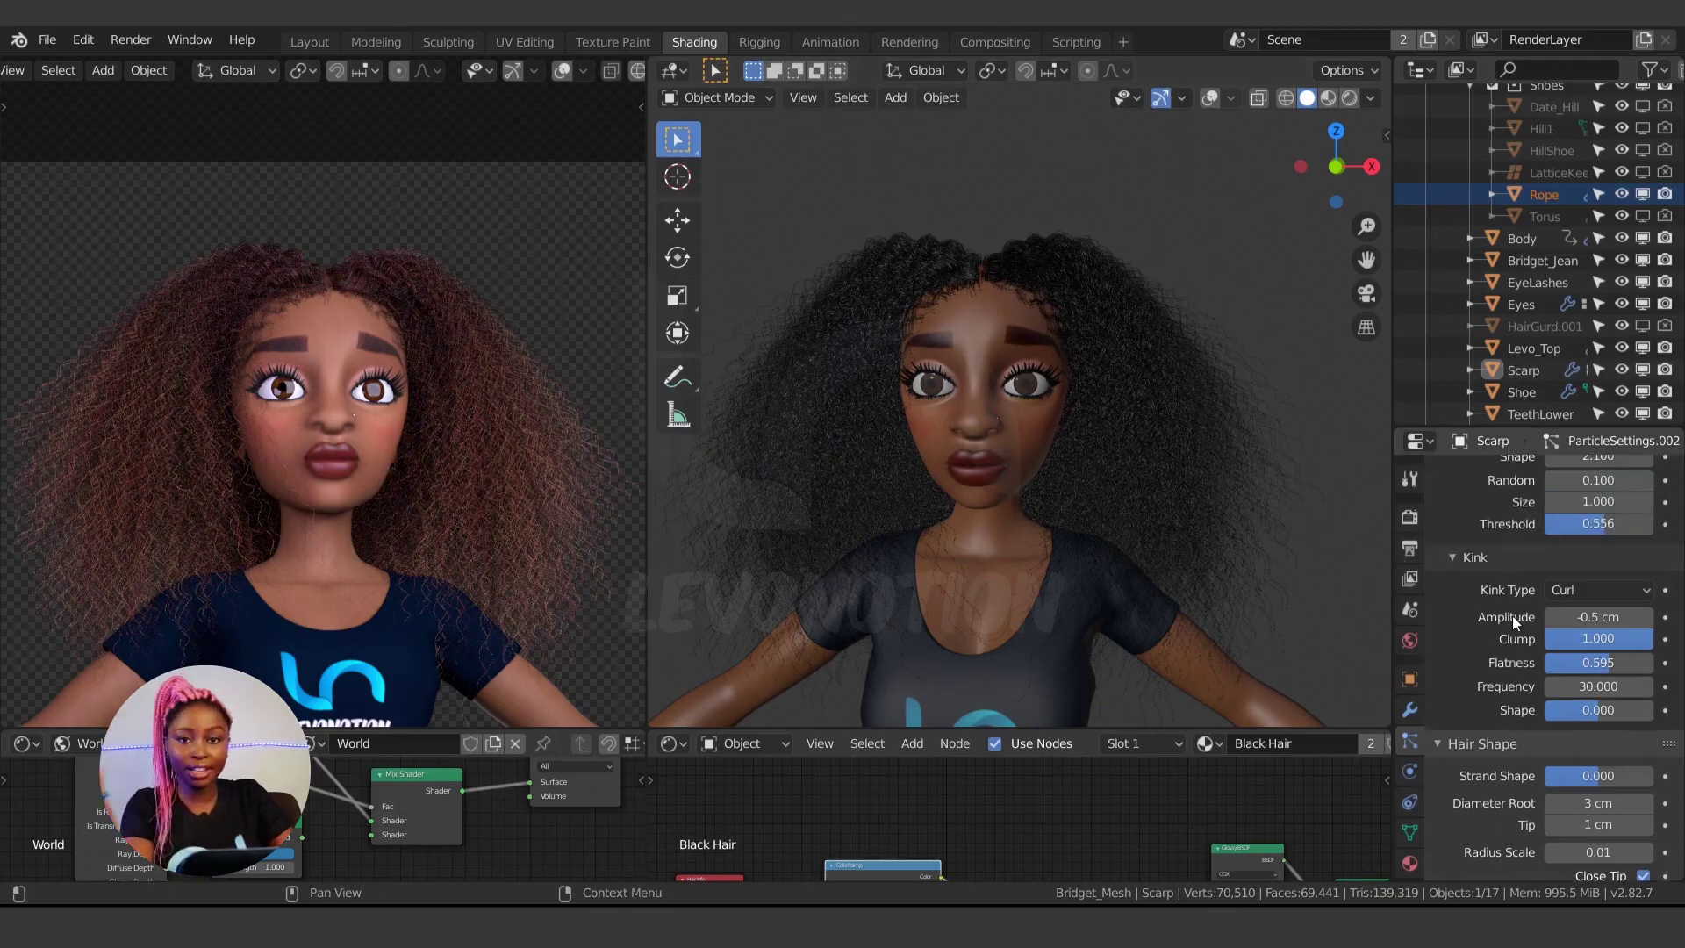